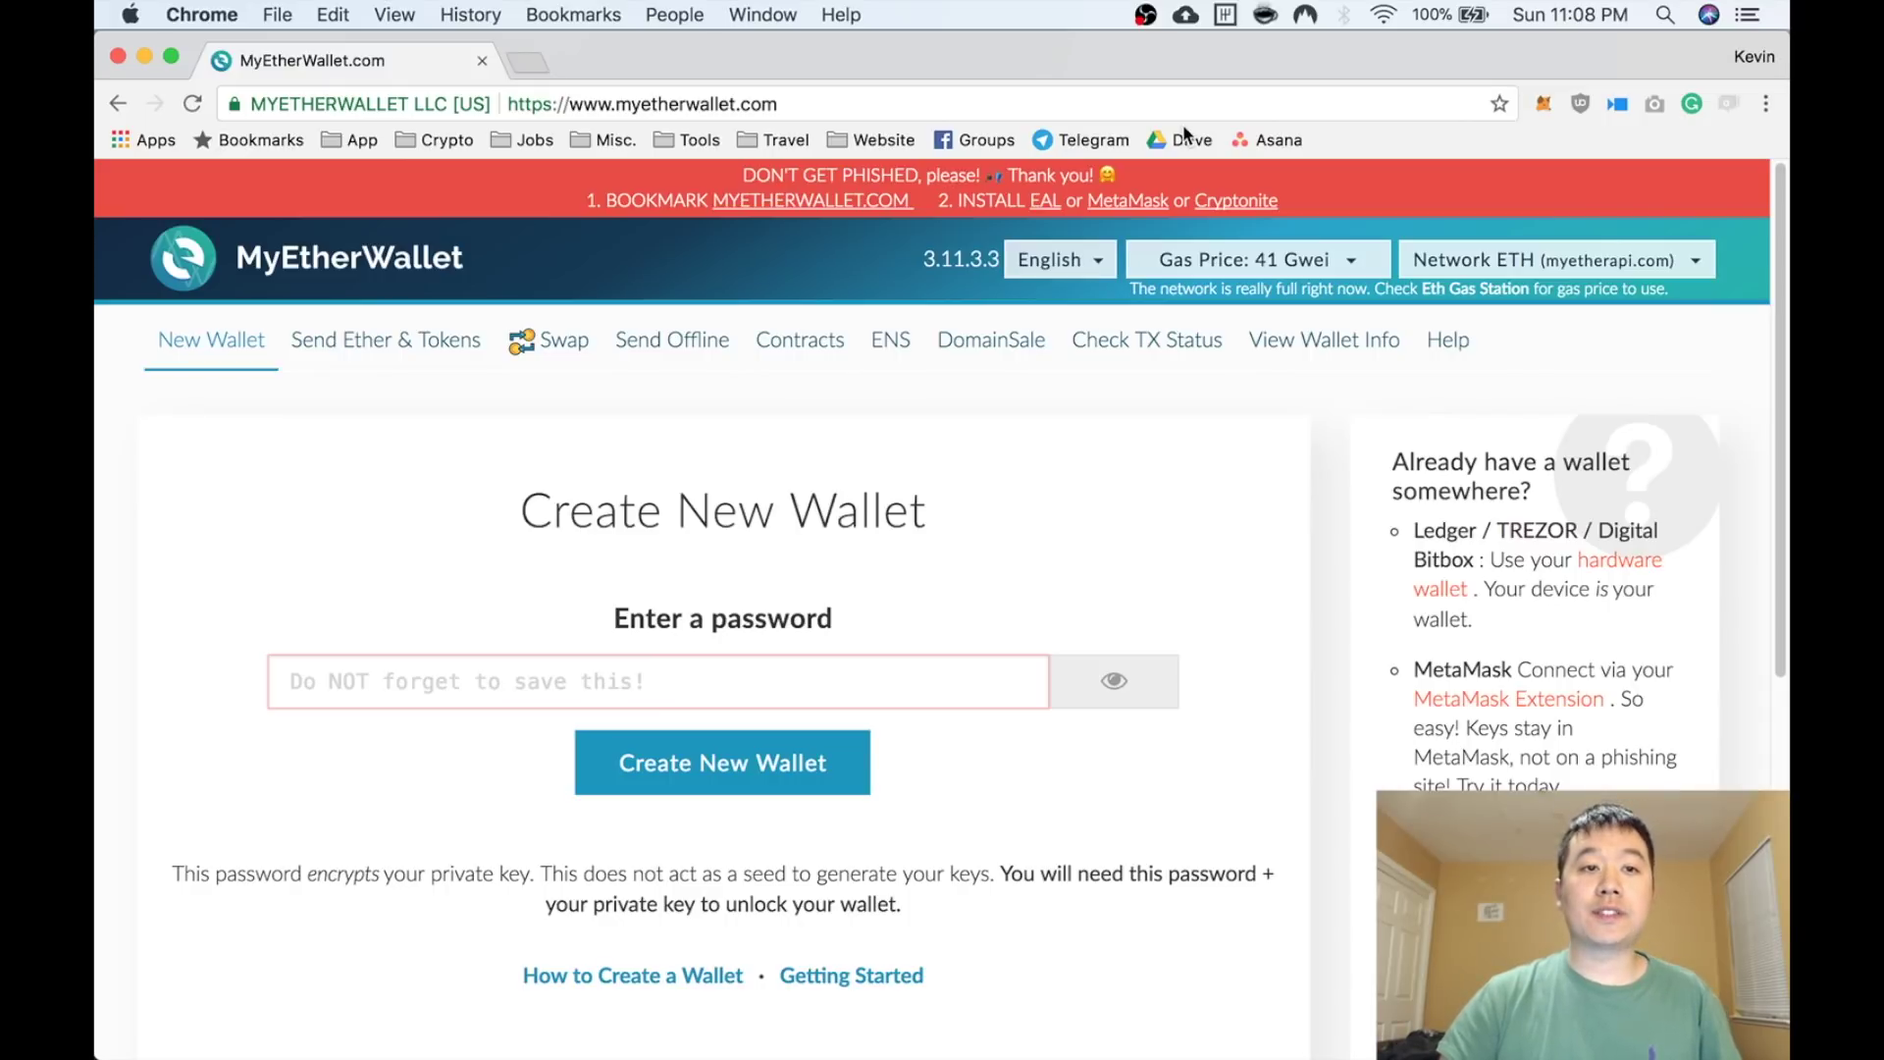
Reload the MyEtherWallet page and dismiss its welcome dialog
scroll(1070, 393, "down", 1)
scroll(1070, 393, "up", 1)
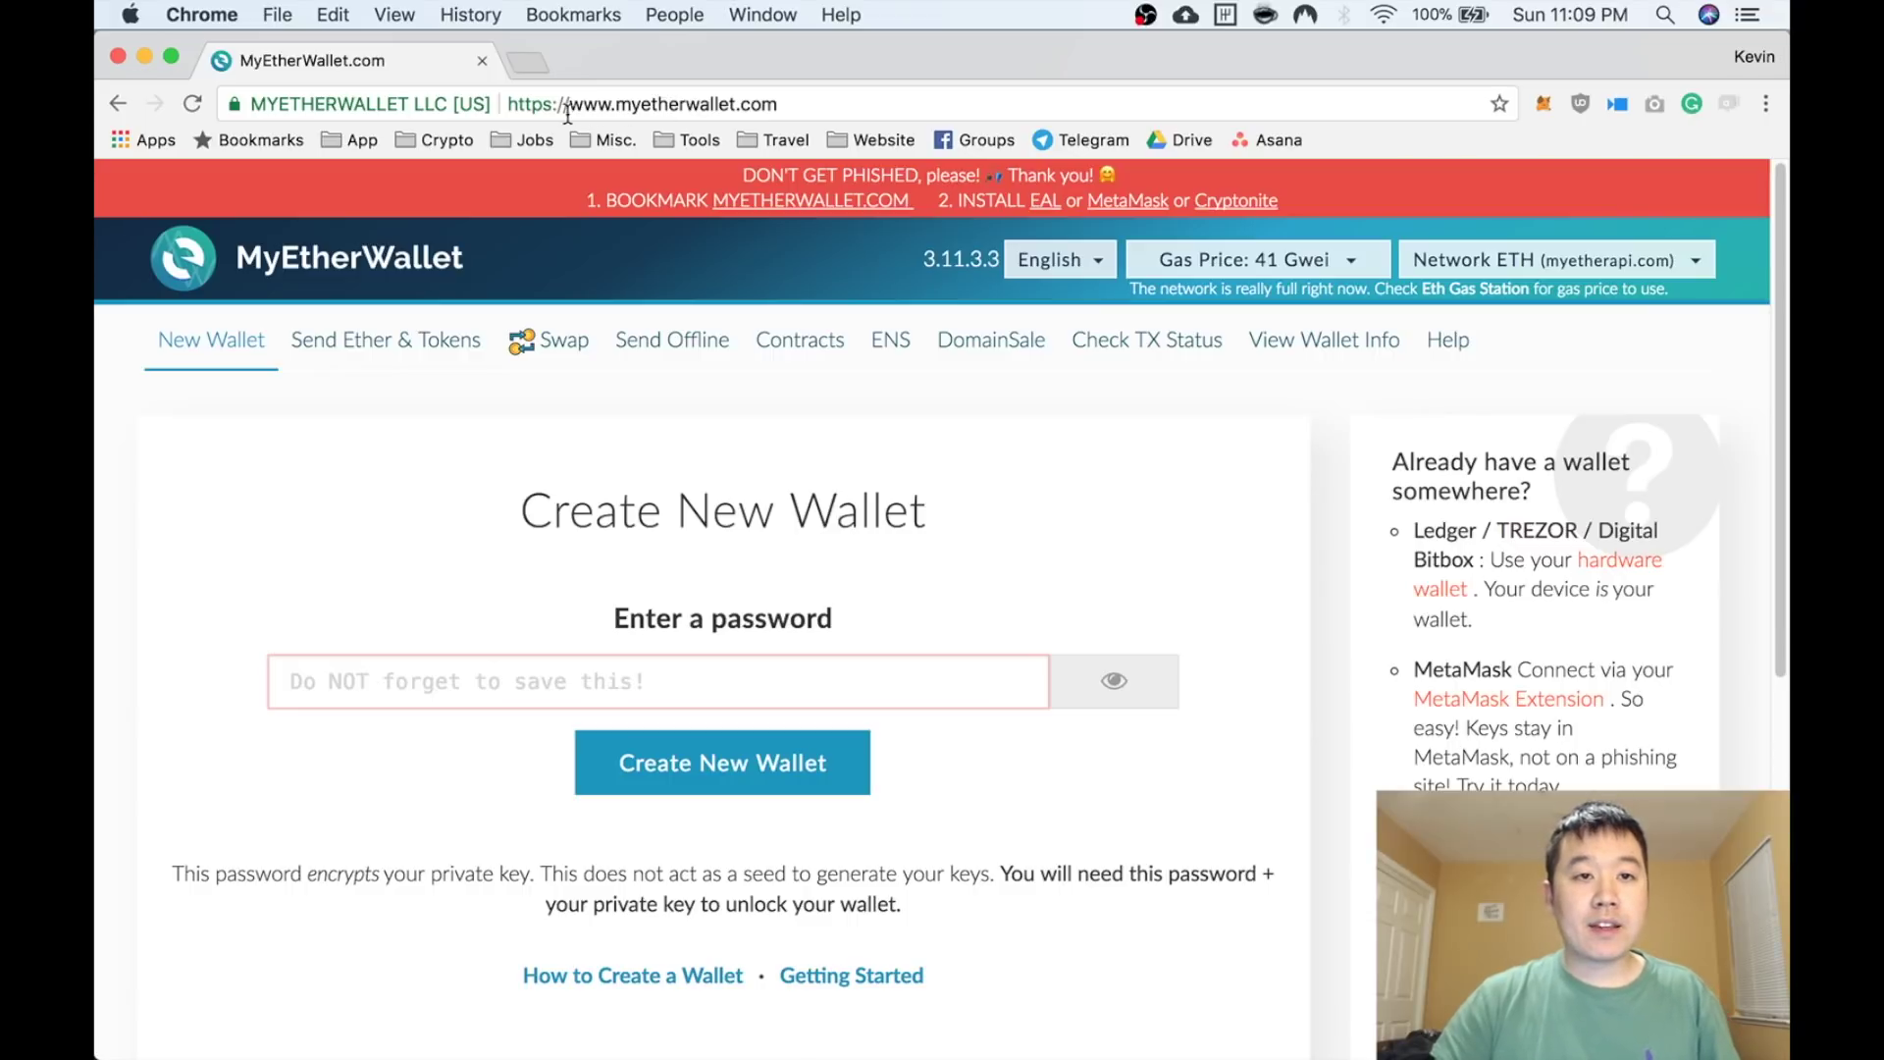
left_click(194, 104)
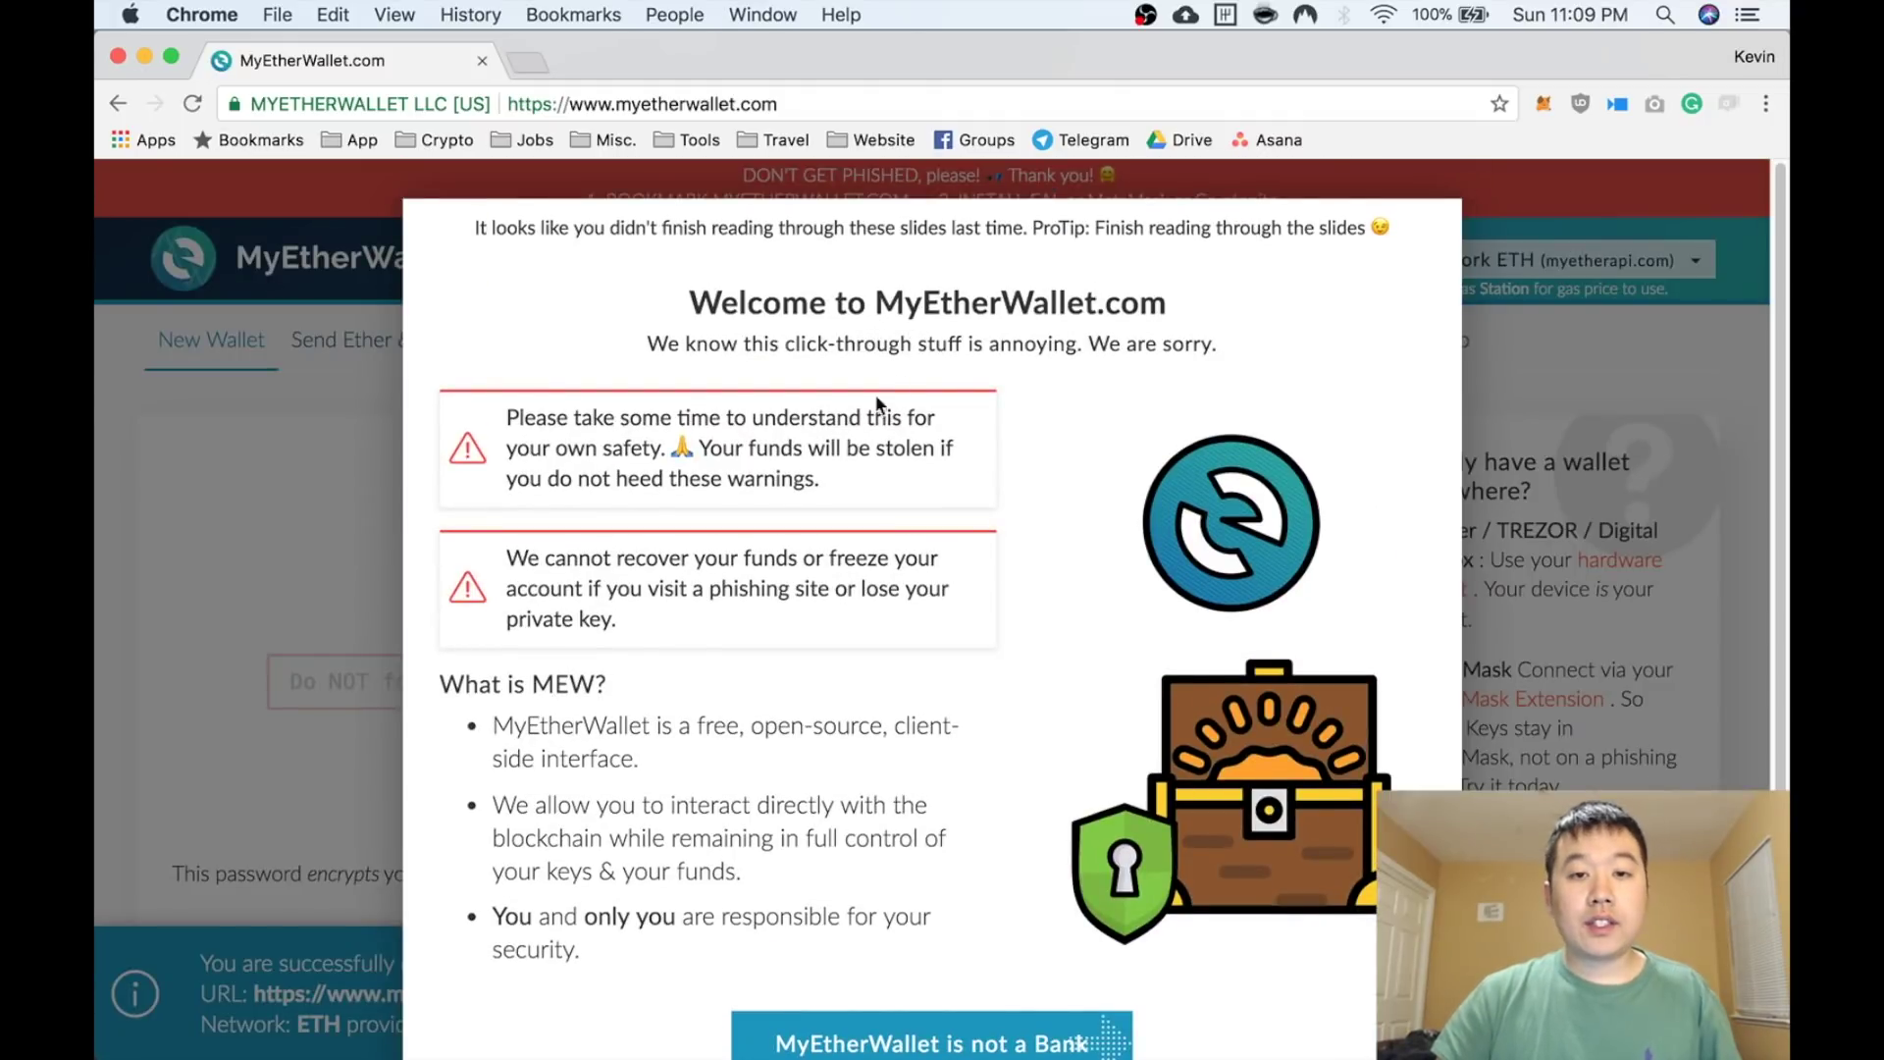
scroll(888, 363, "down", 2)
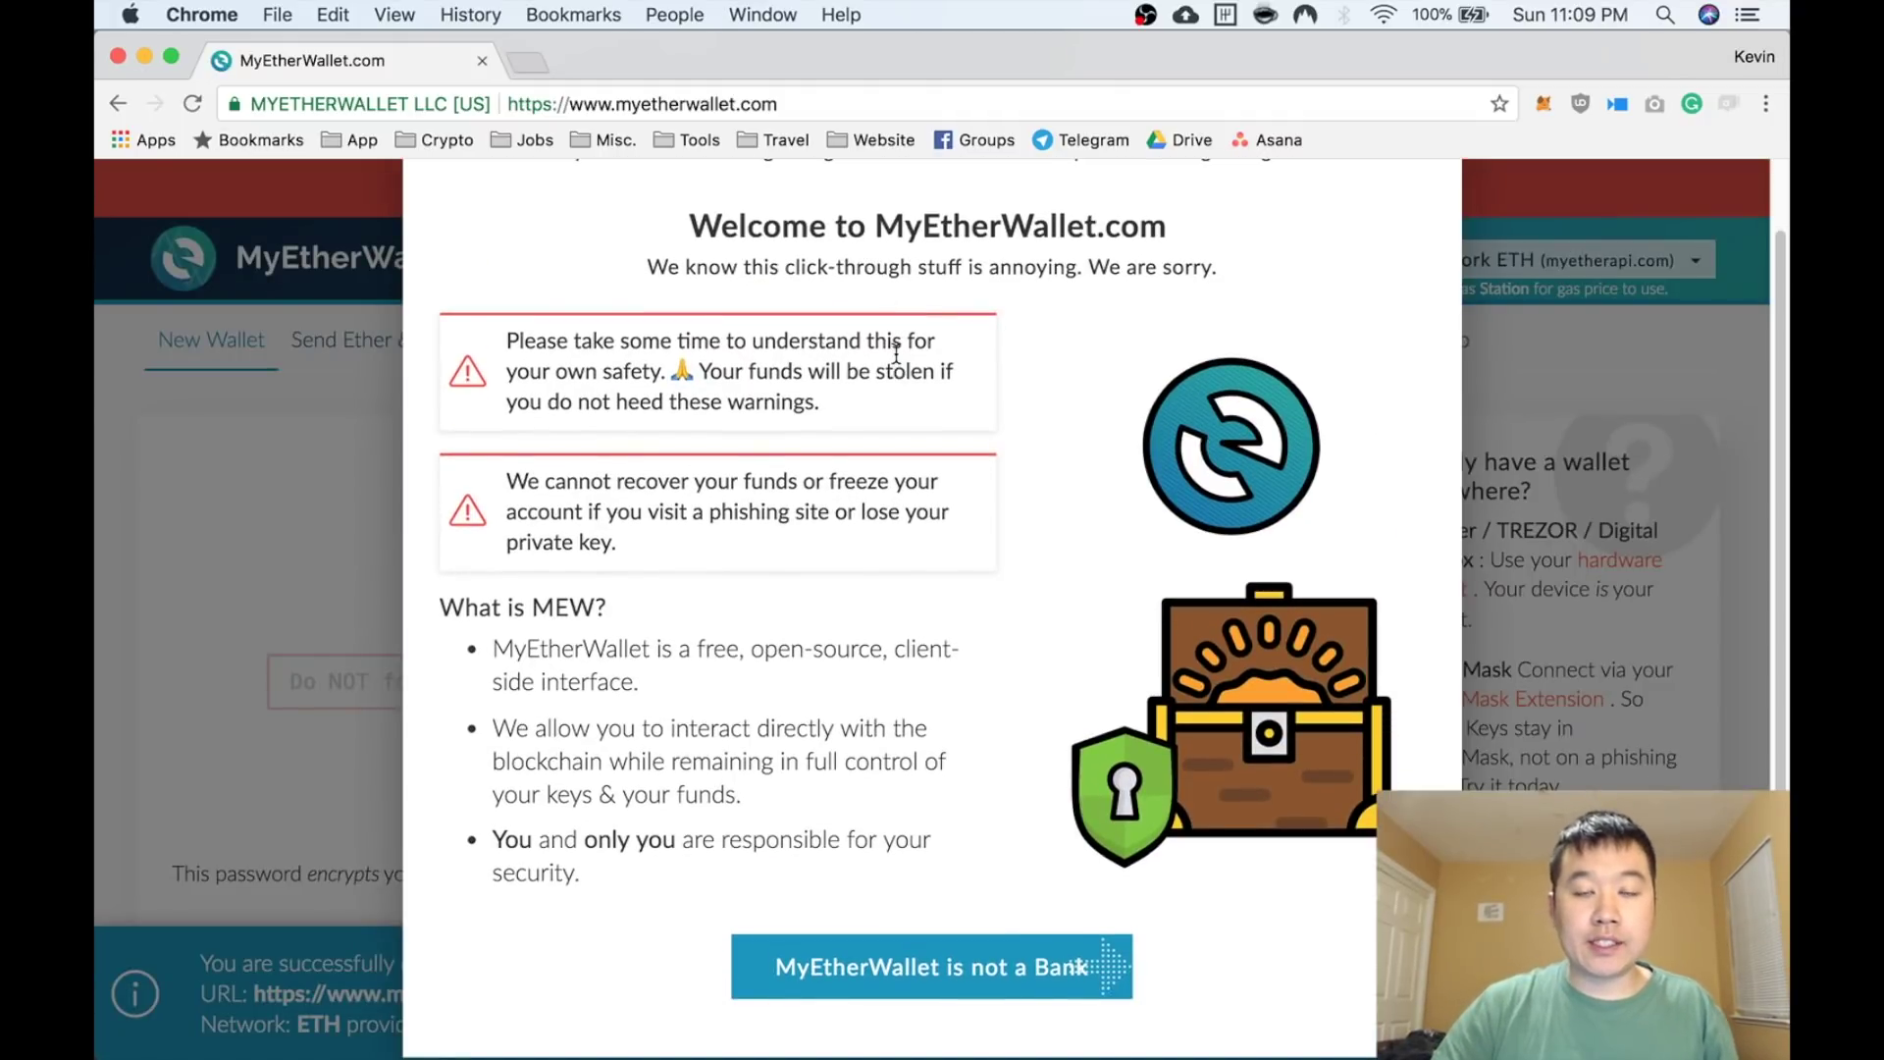
scroll(896, 356, "down", 1)
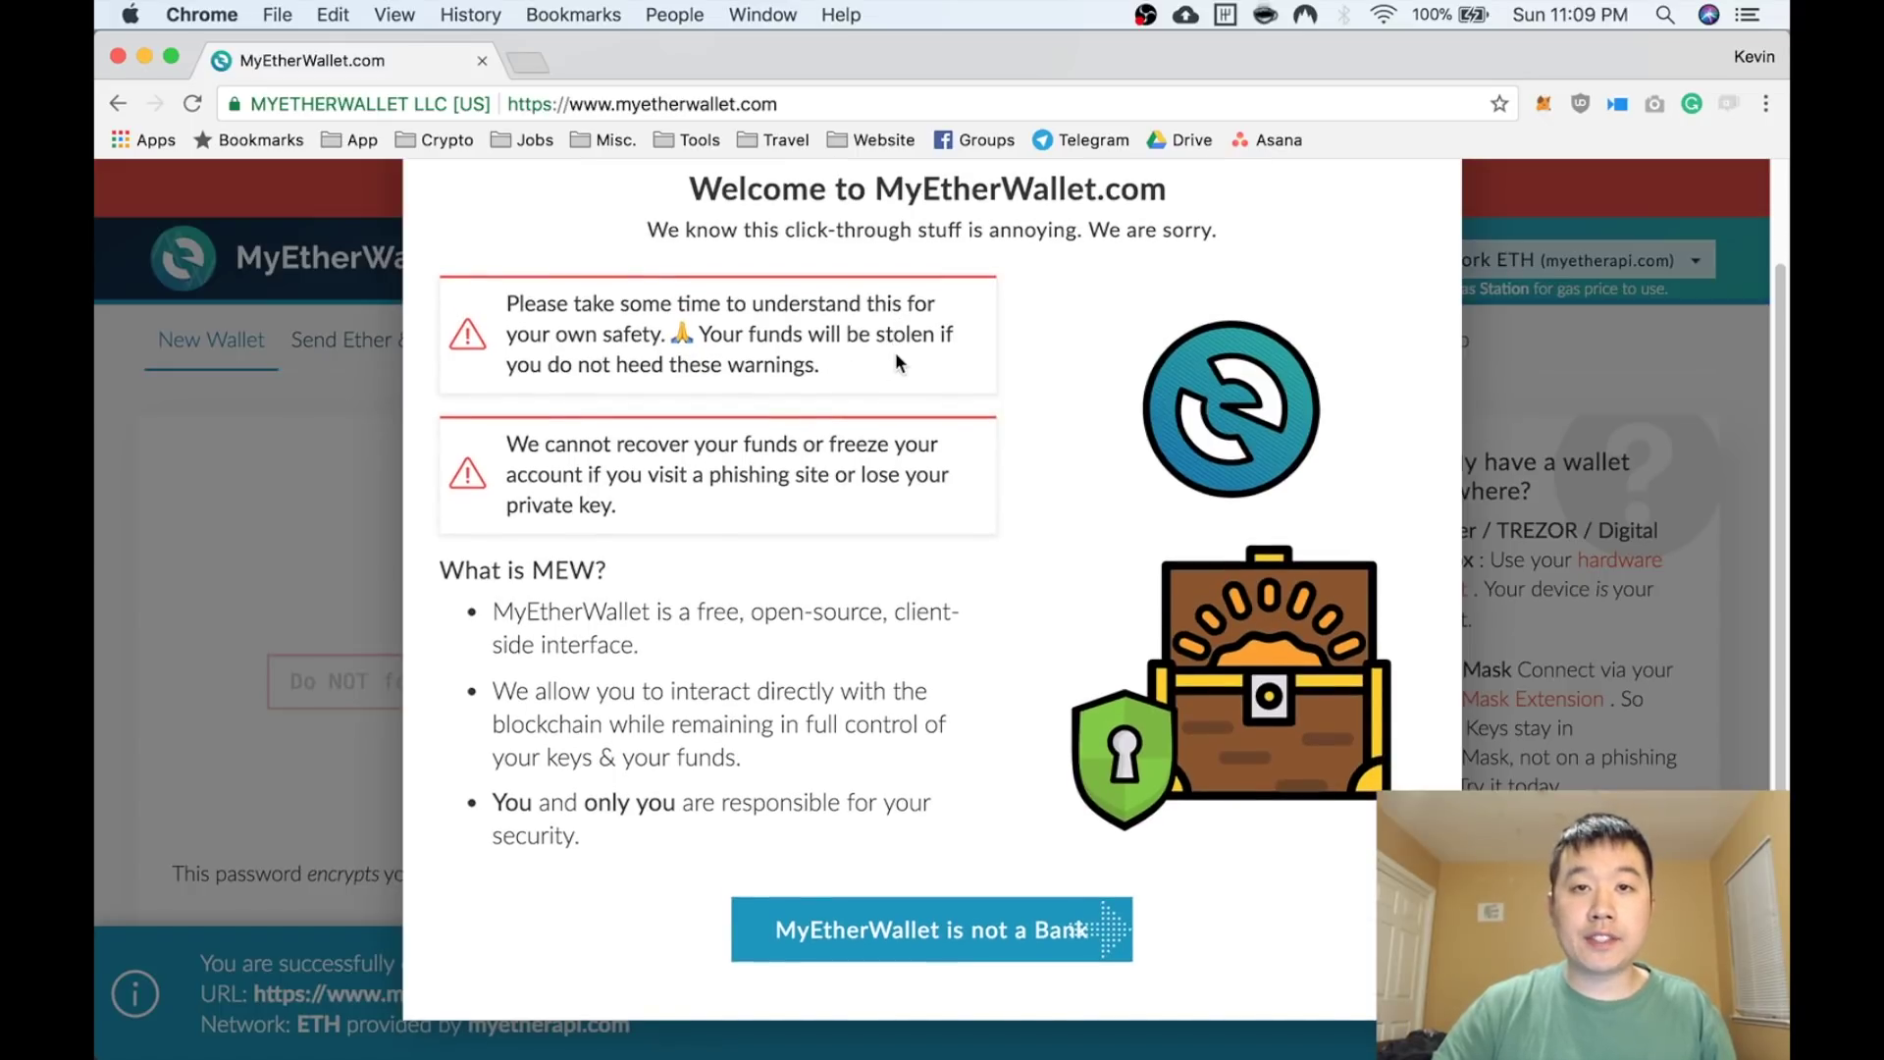
scroll(982, 927, "up", 1)
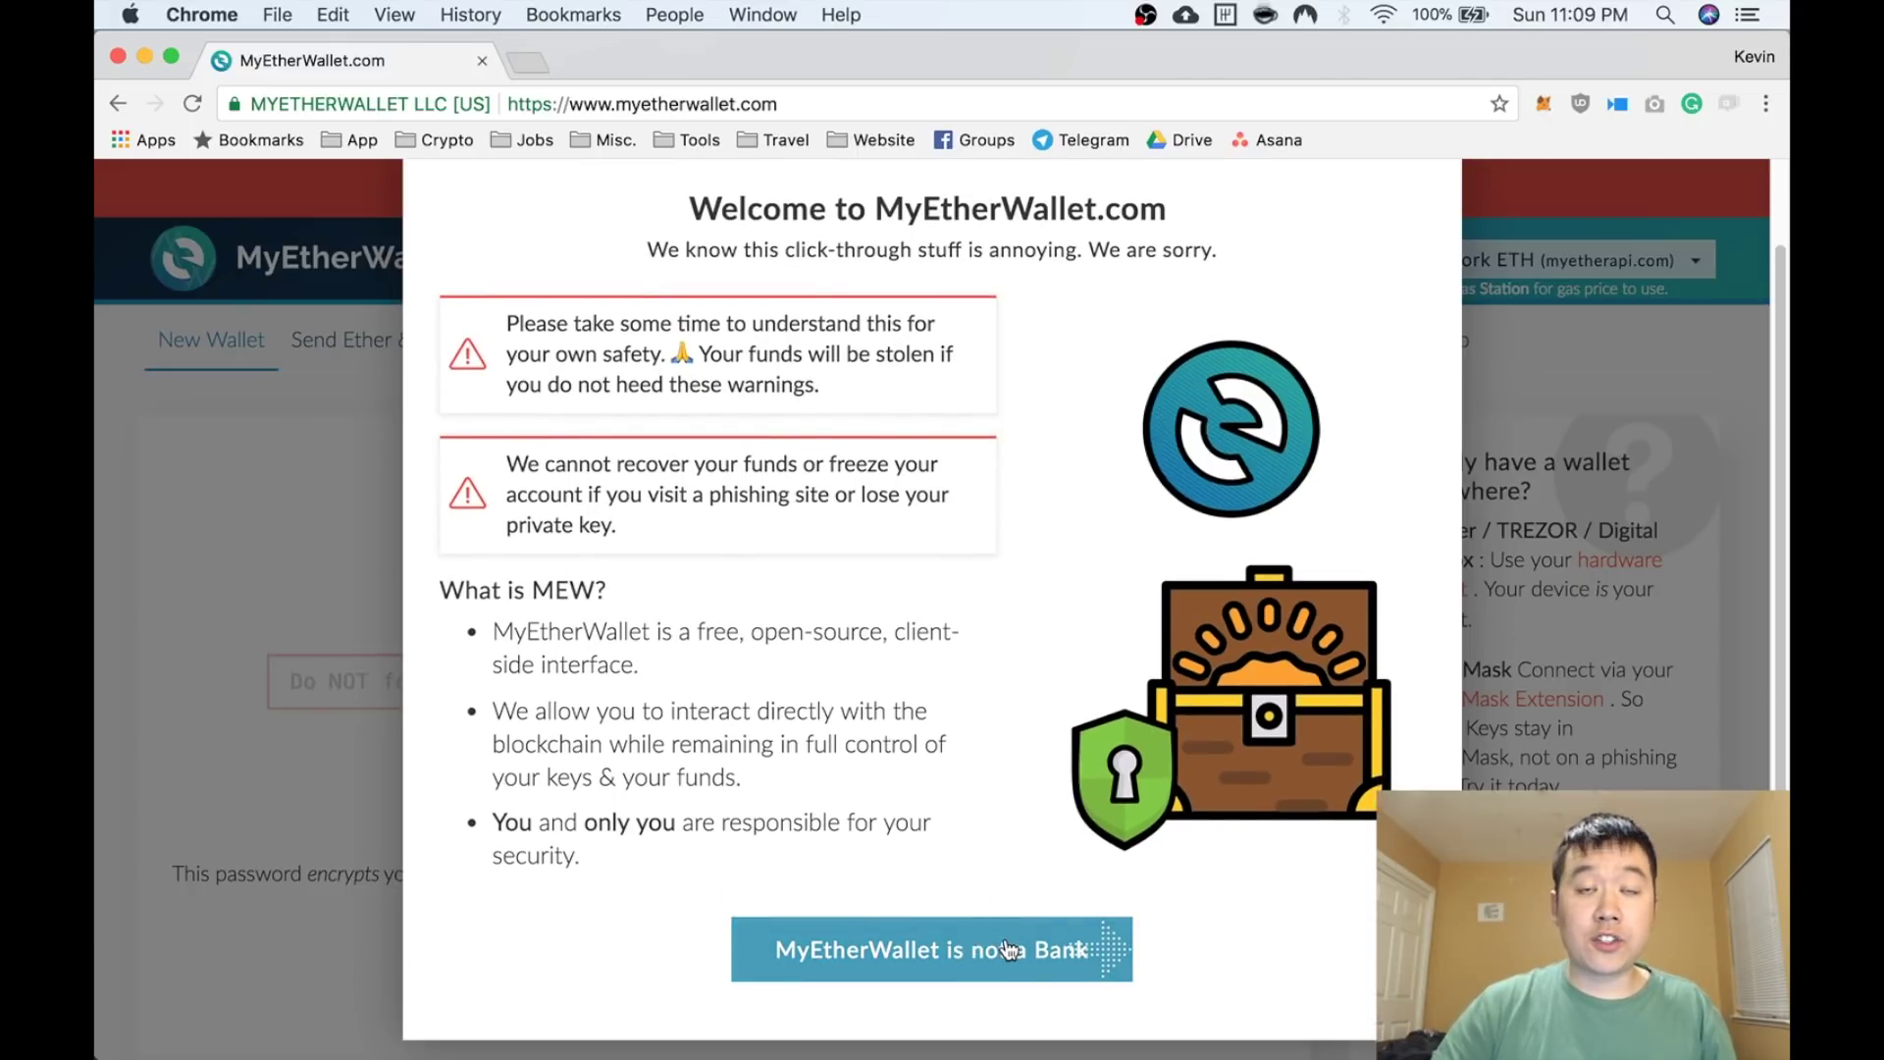
left_click(275, 799)
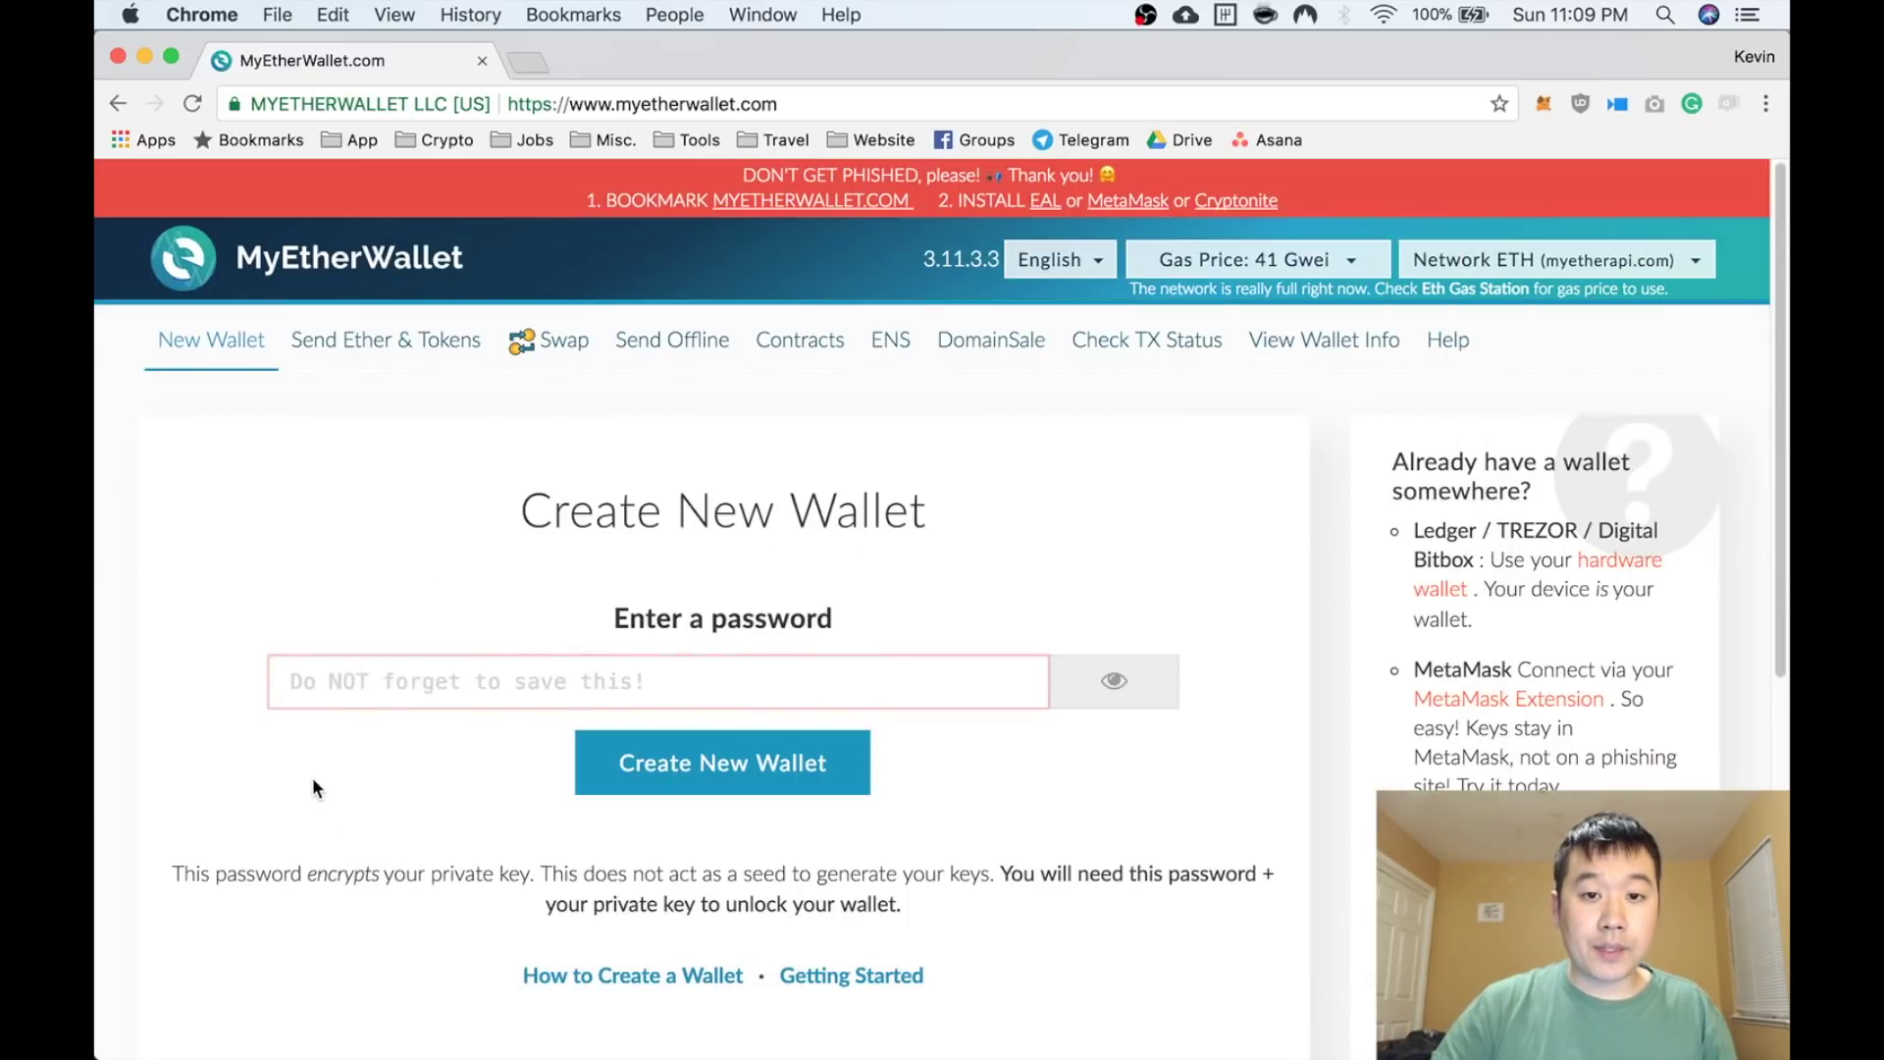
Open the v3.11.3.3 GitHub release page from the footer's latest release link
scroll(314, 775, "down", 1)
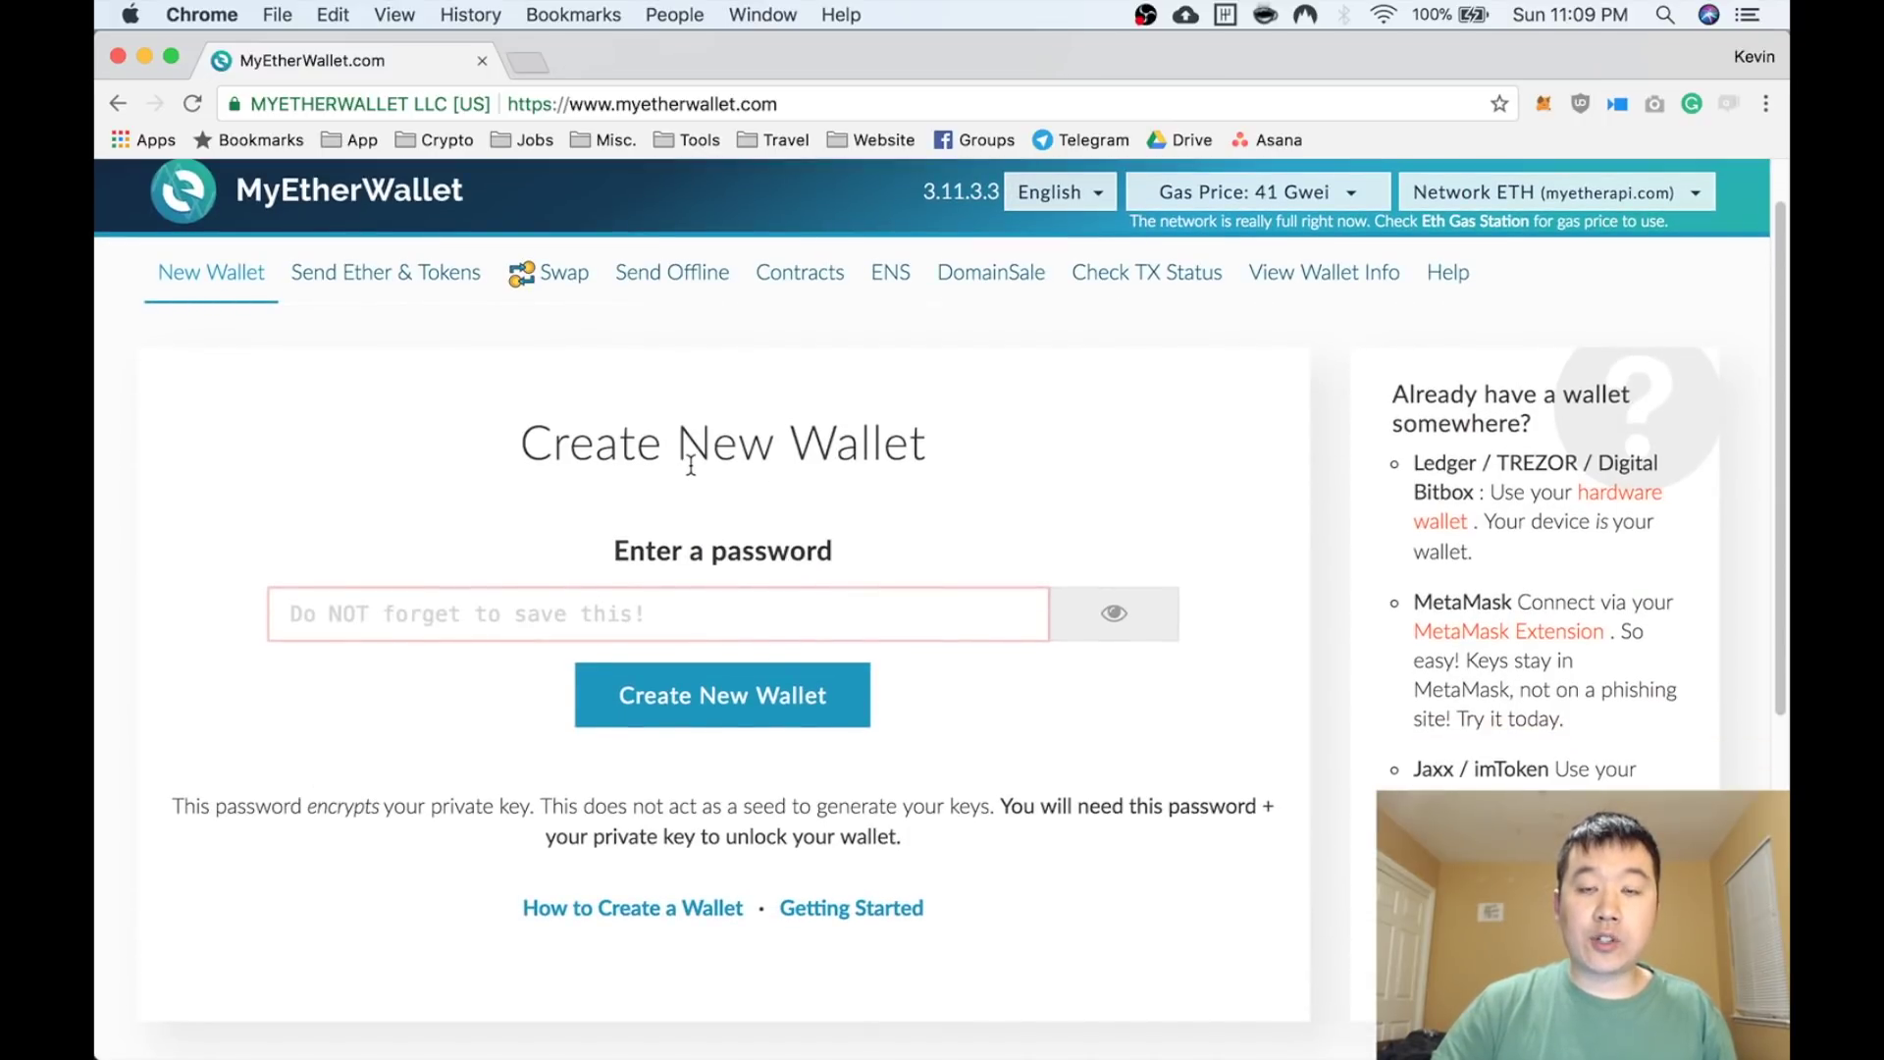
scroll(691, 465, "up", 1)
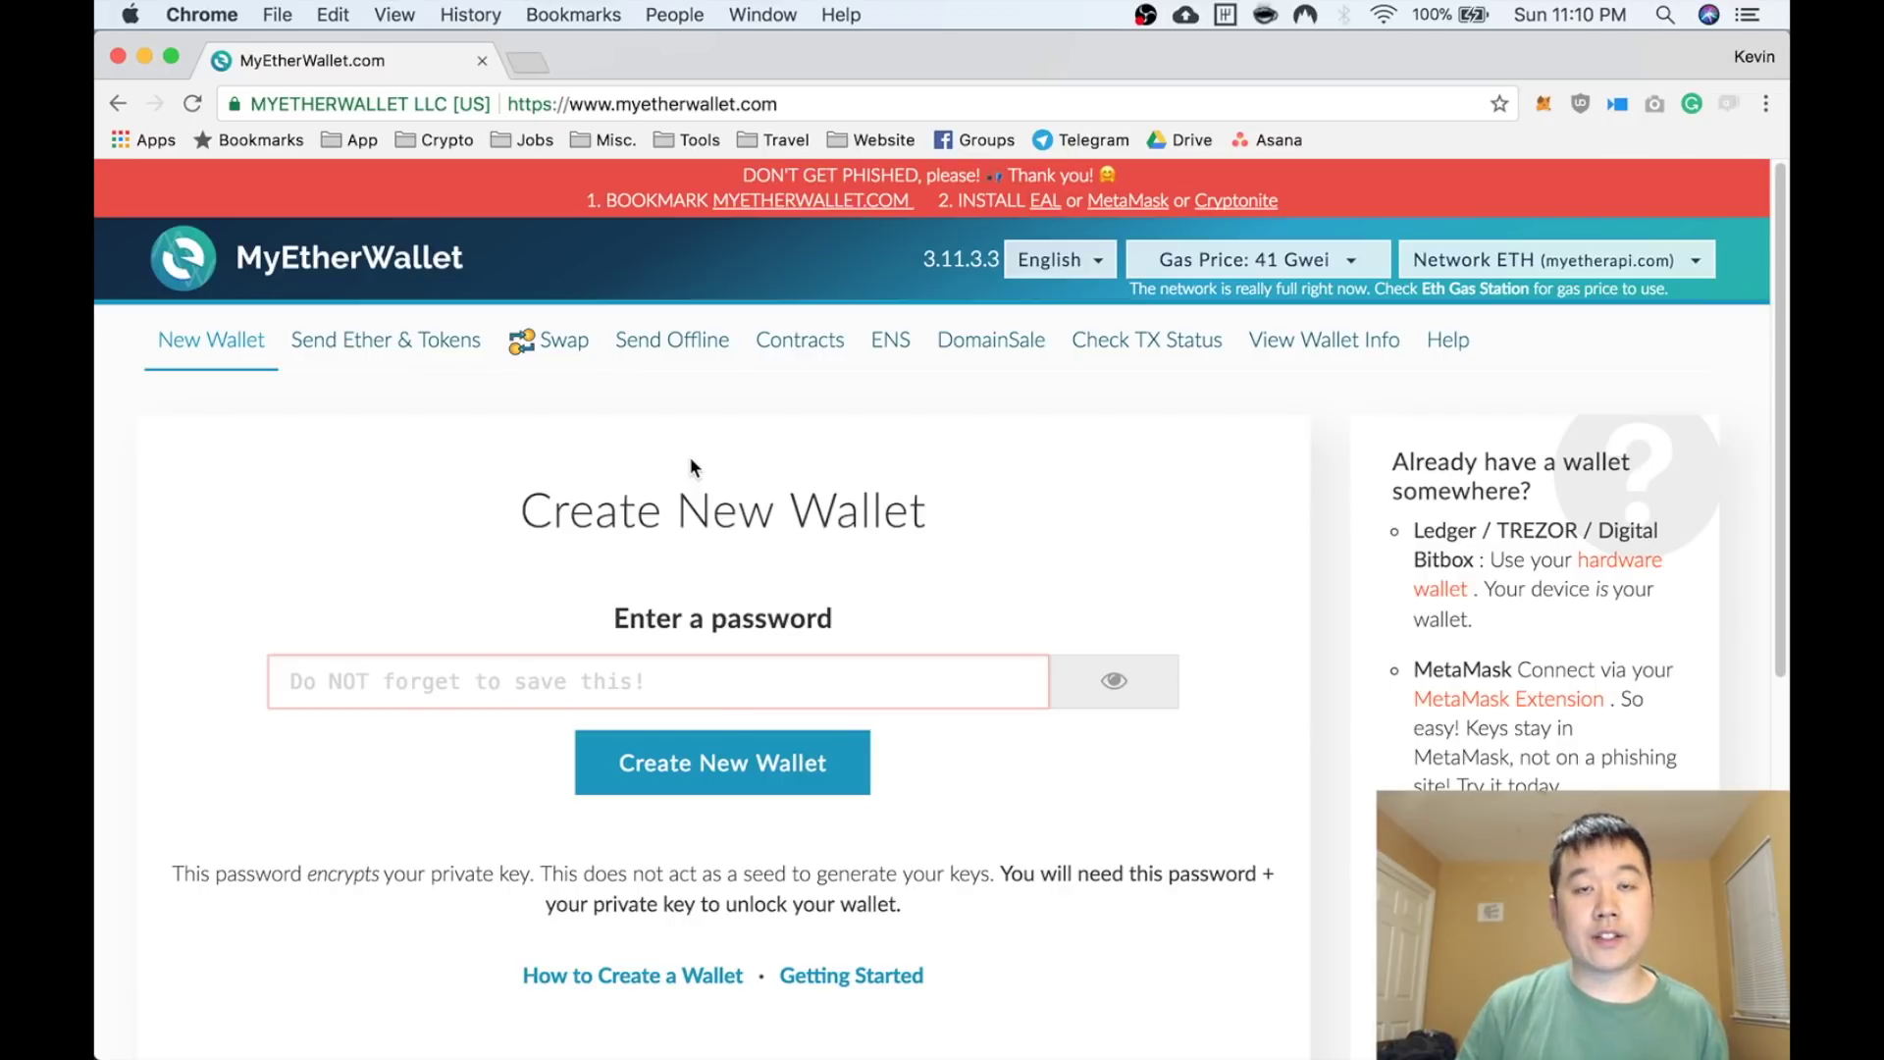
scroll(764, 461, "down", 7)
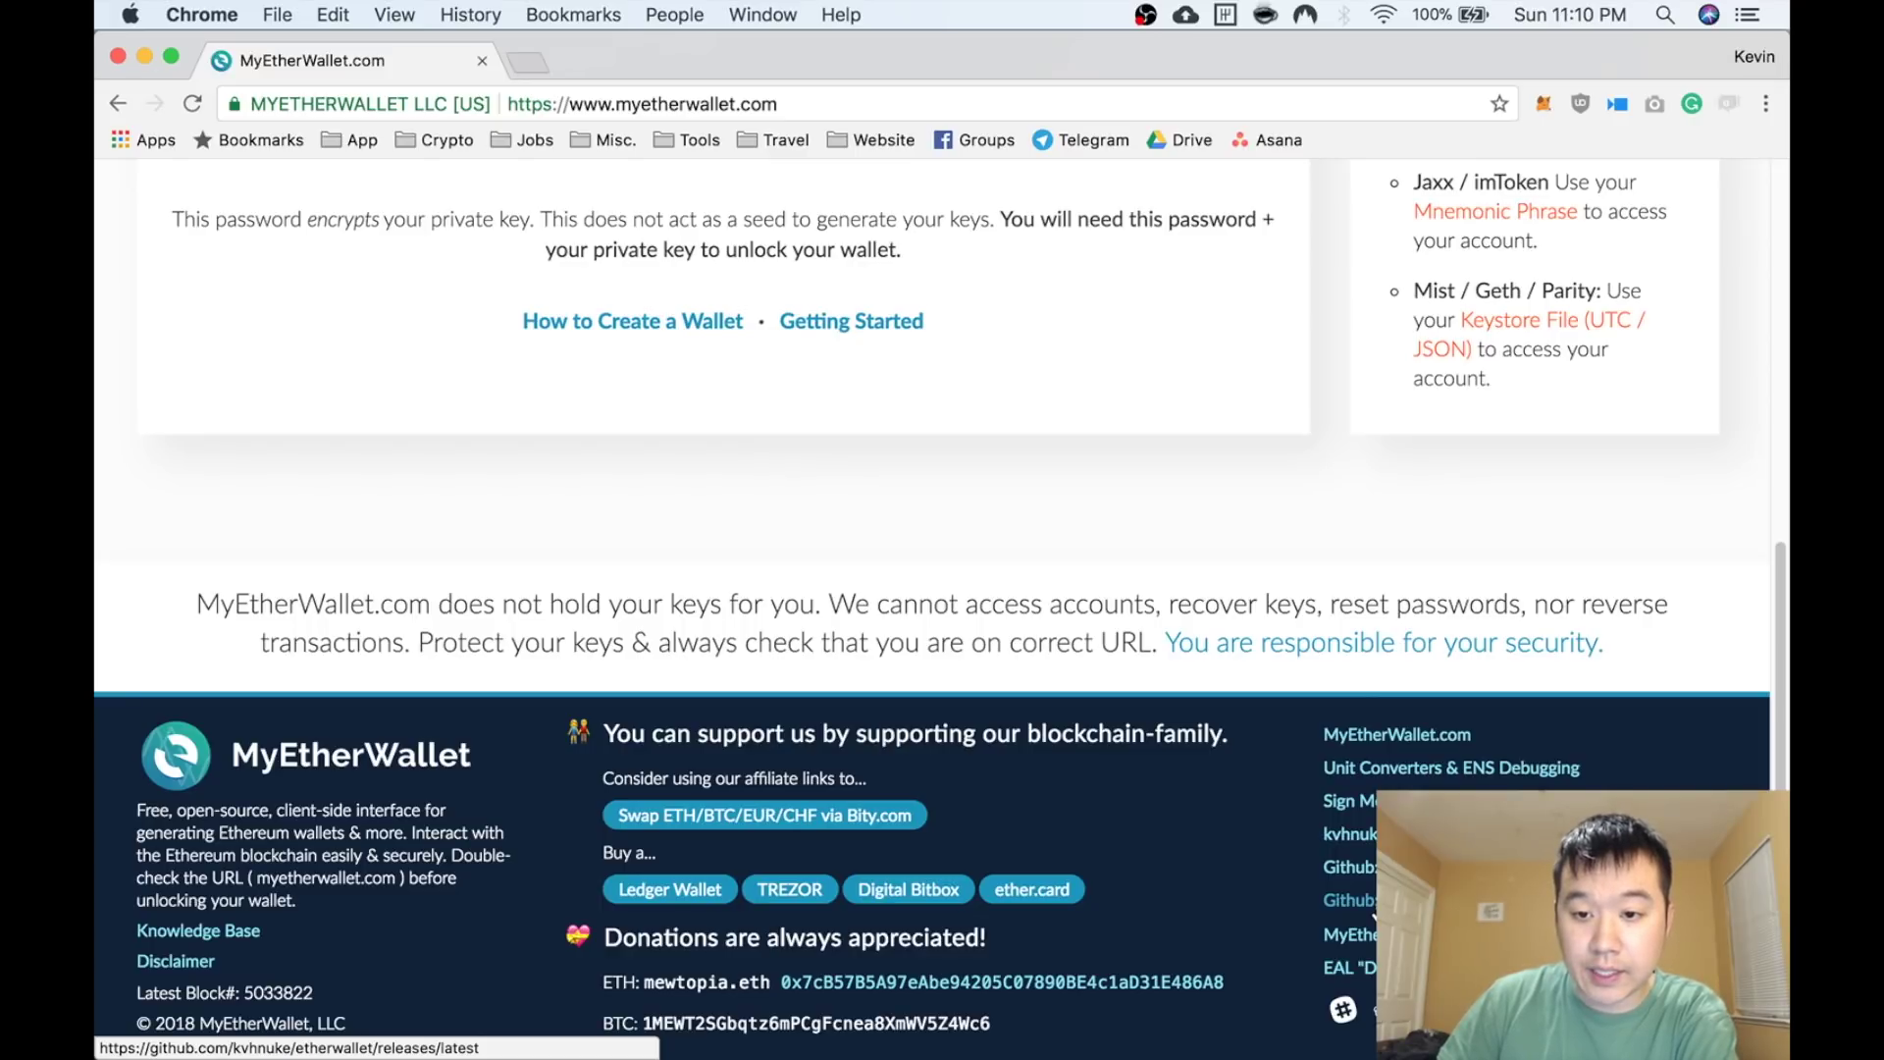
left_click(1374, 913)
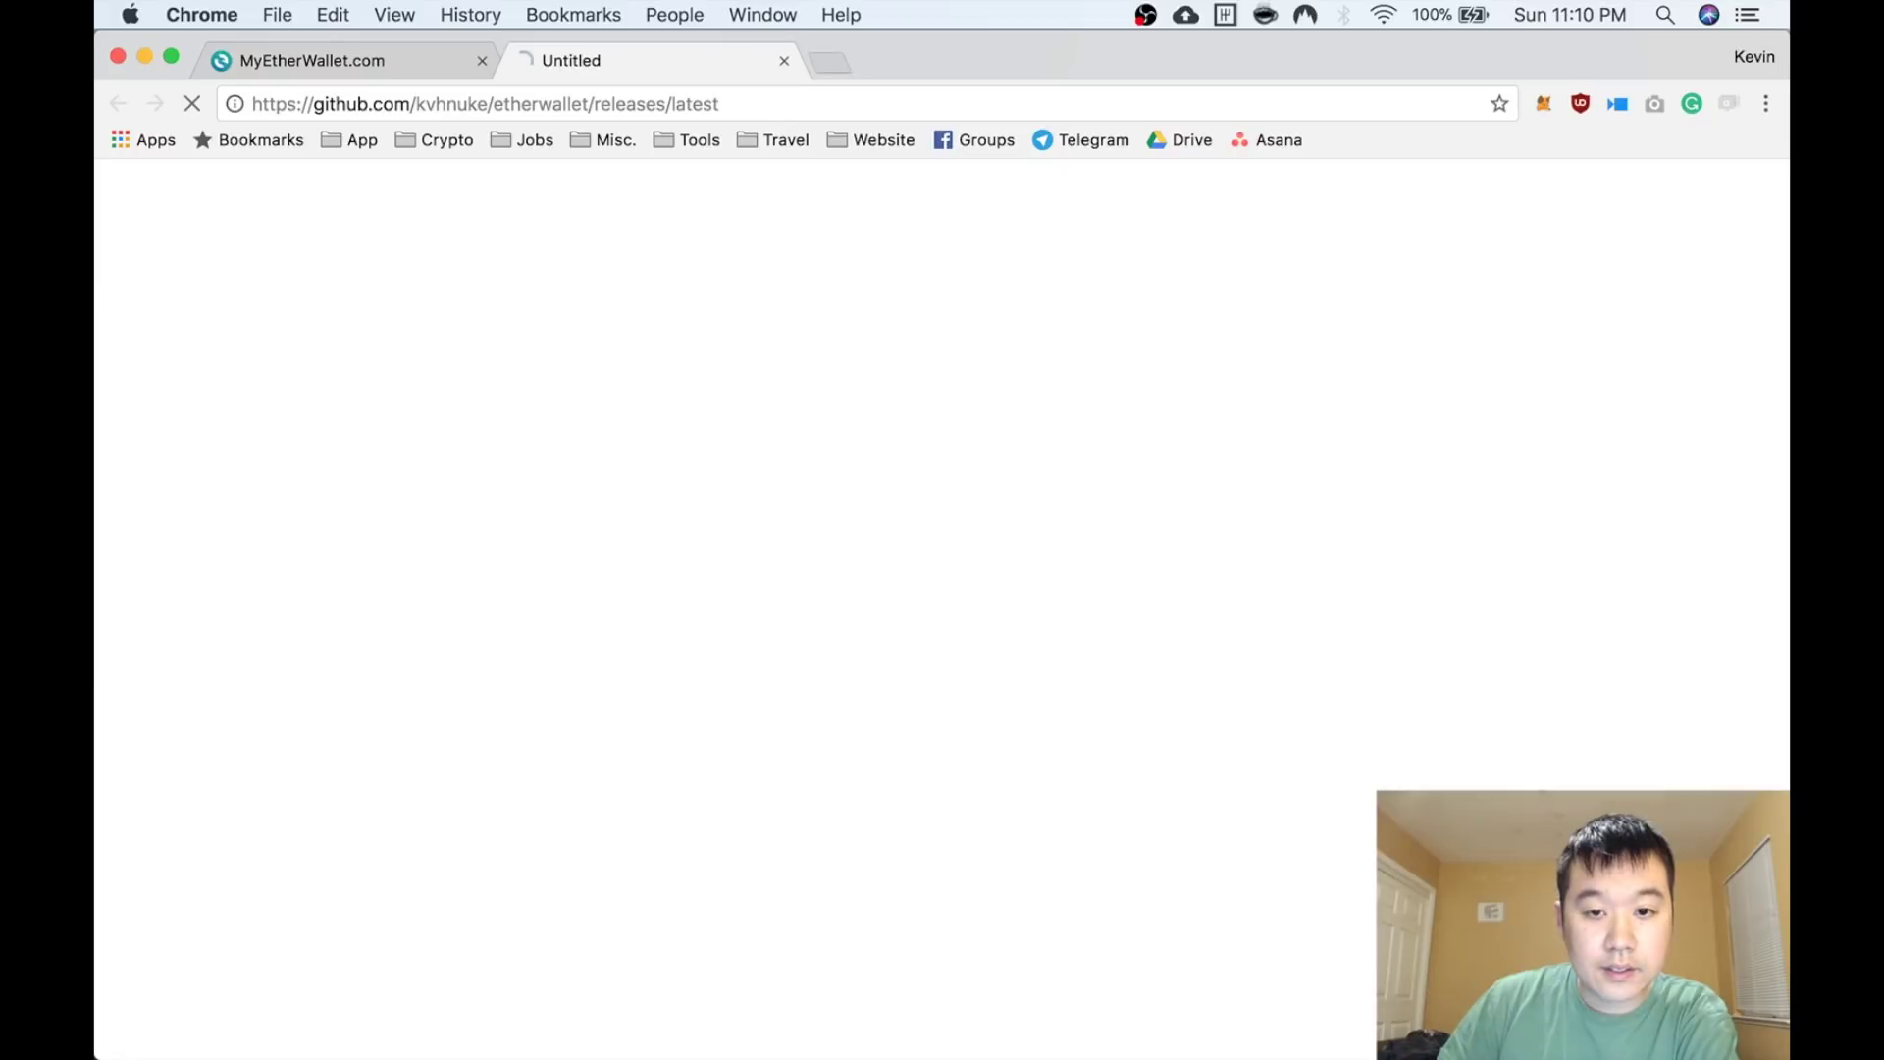
scroll(1003, 657, "down", 3)
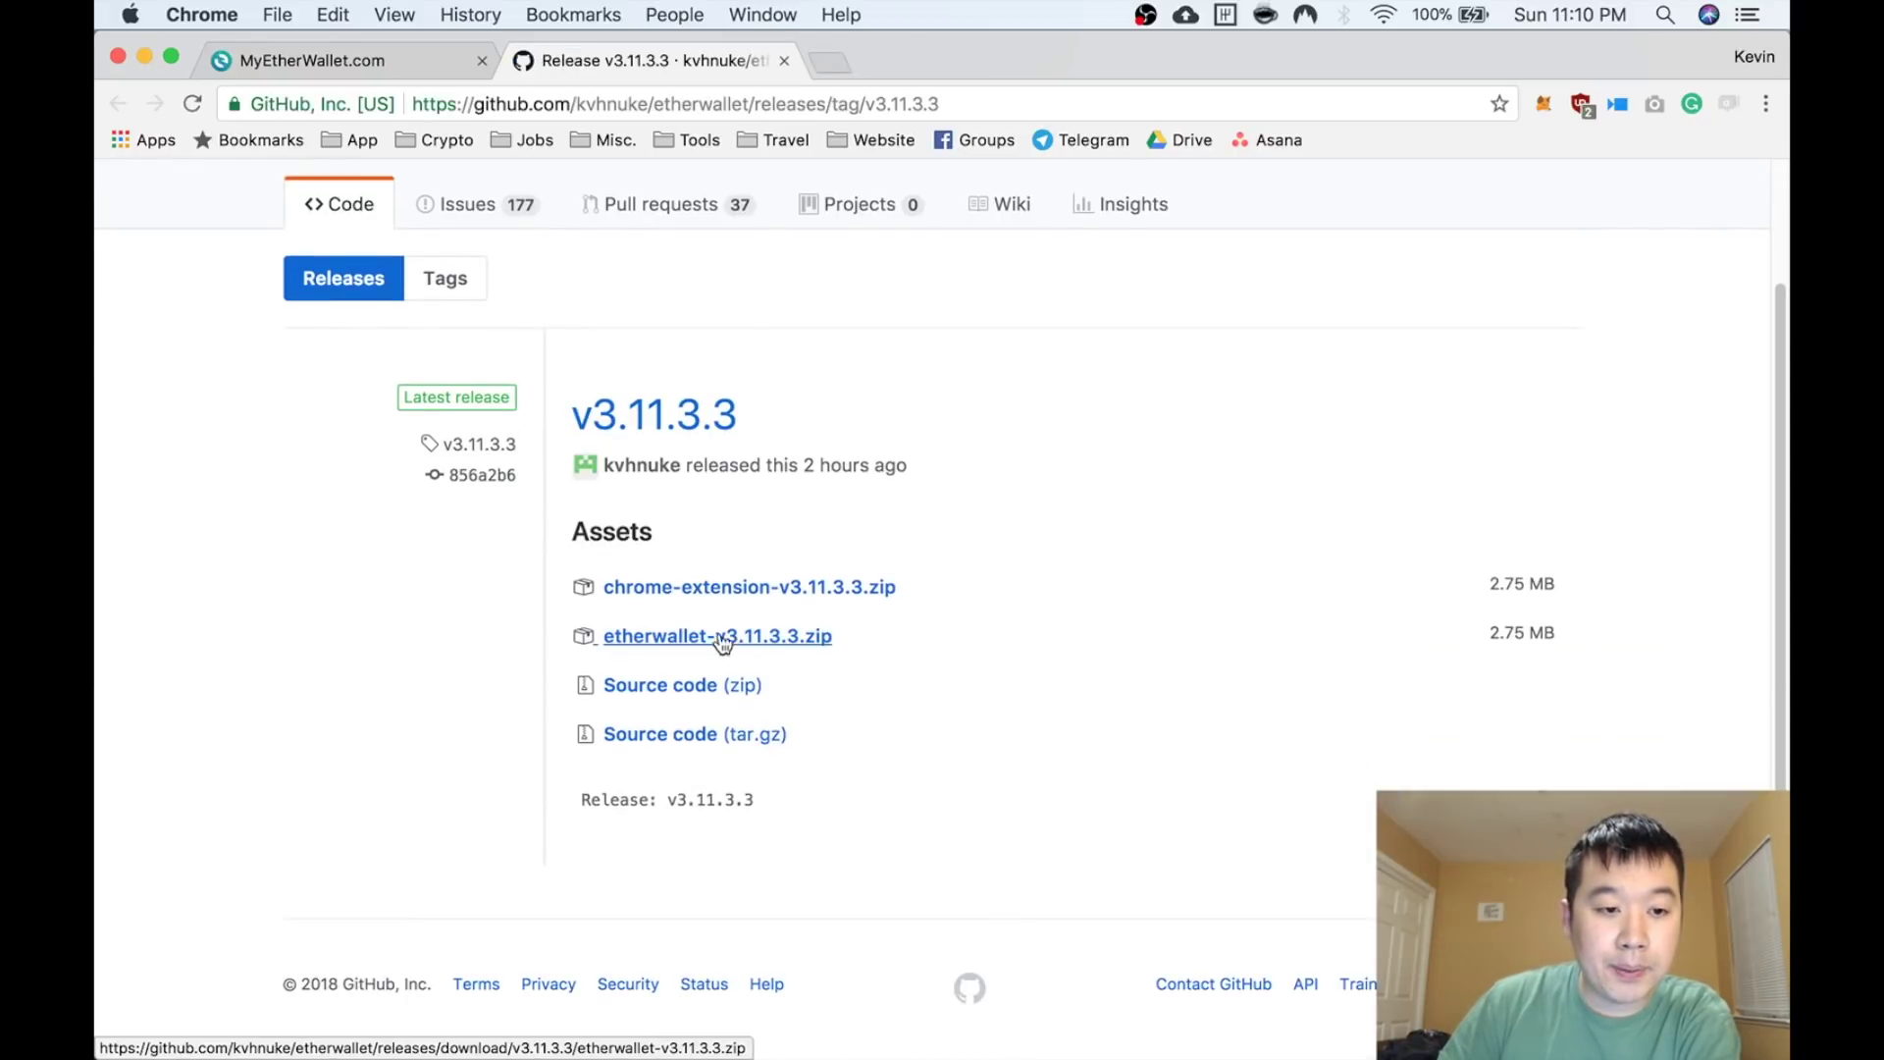
In Finder, open the etherwallet-v3.11.3.2 folder inside Downloads
mouse_move(99, 356)
left_click(104, 90)
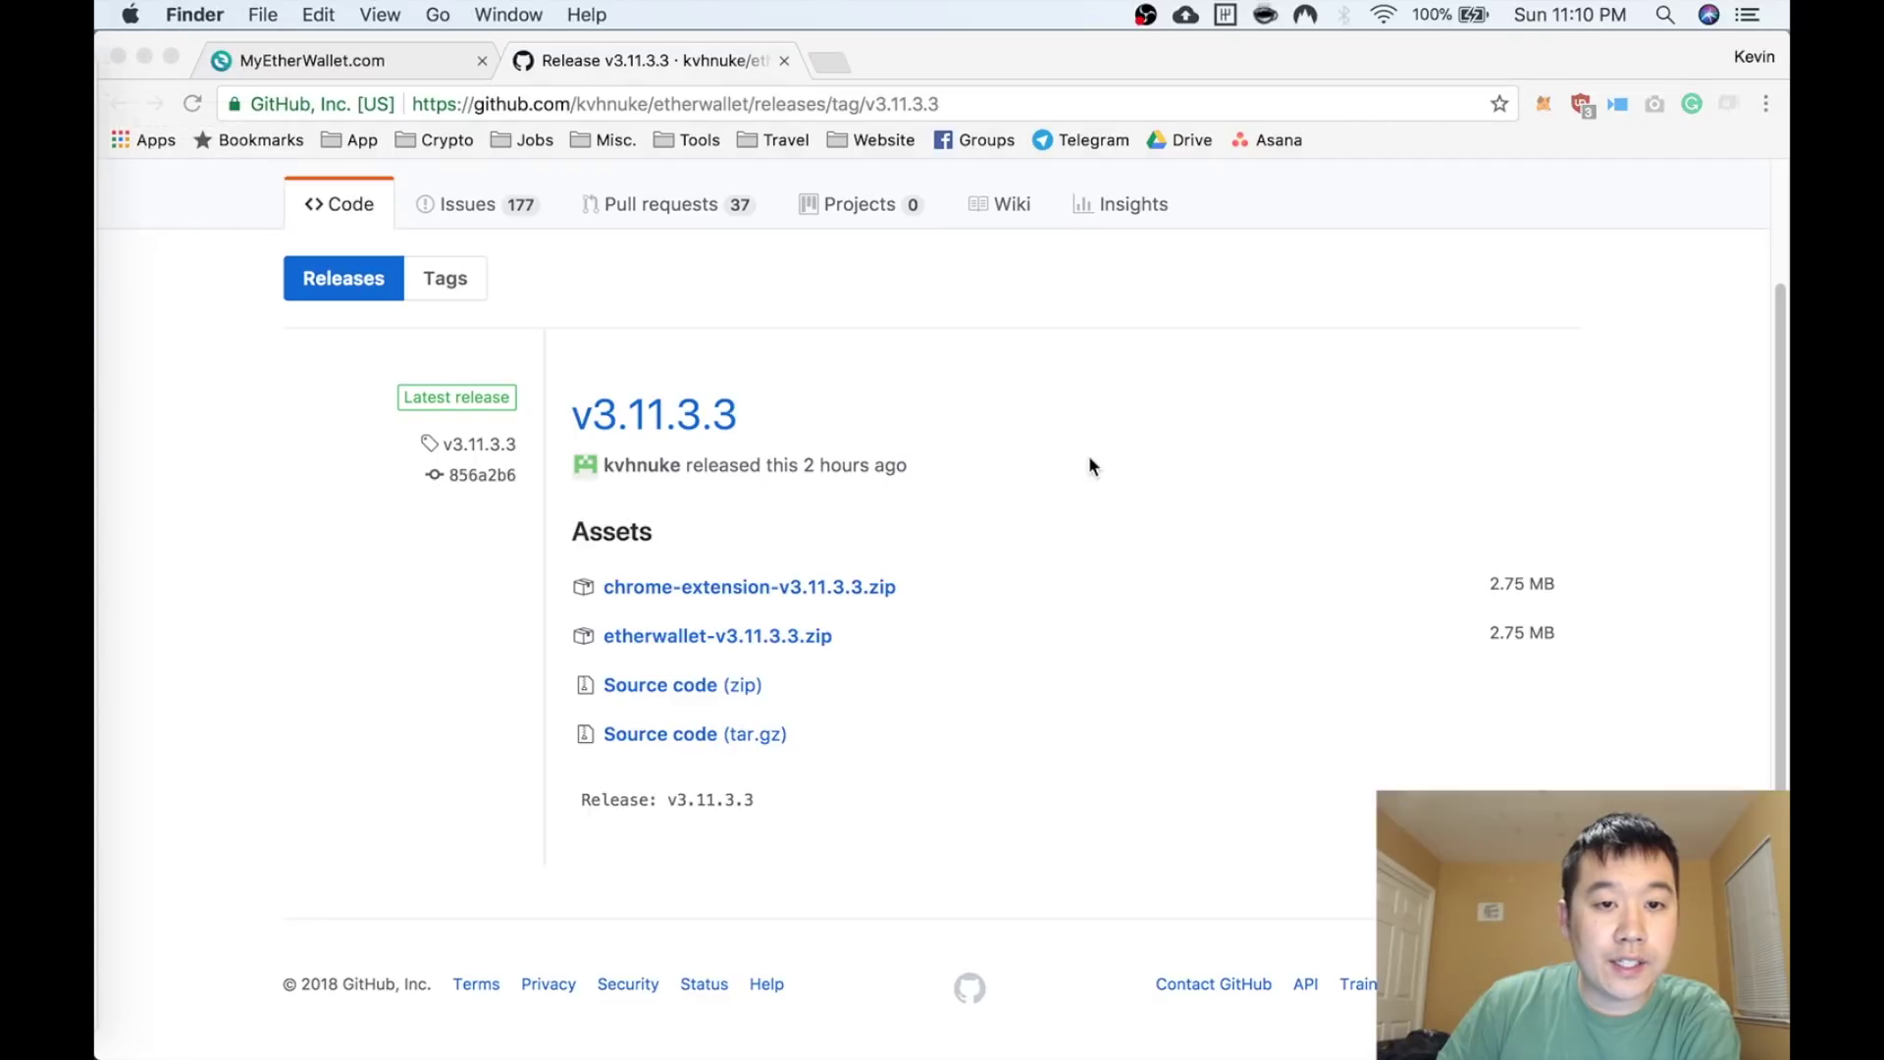
left_click(468, 251)
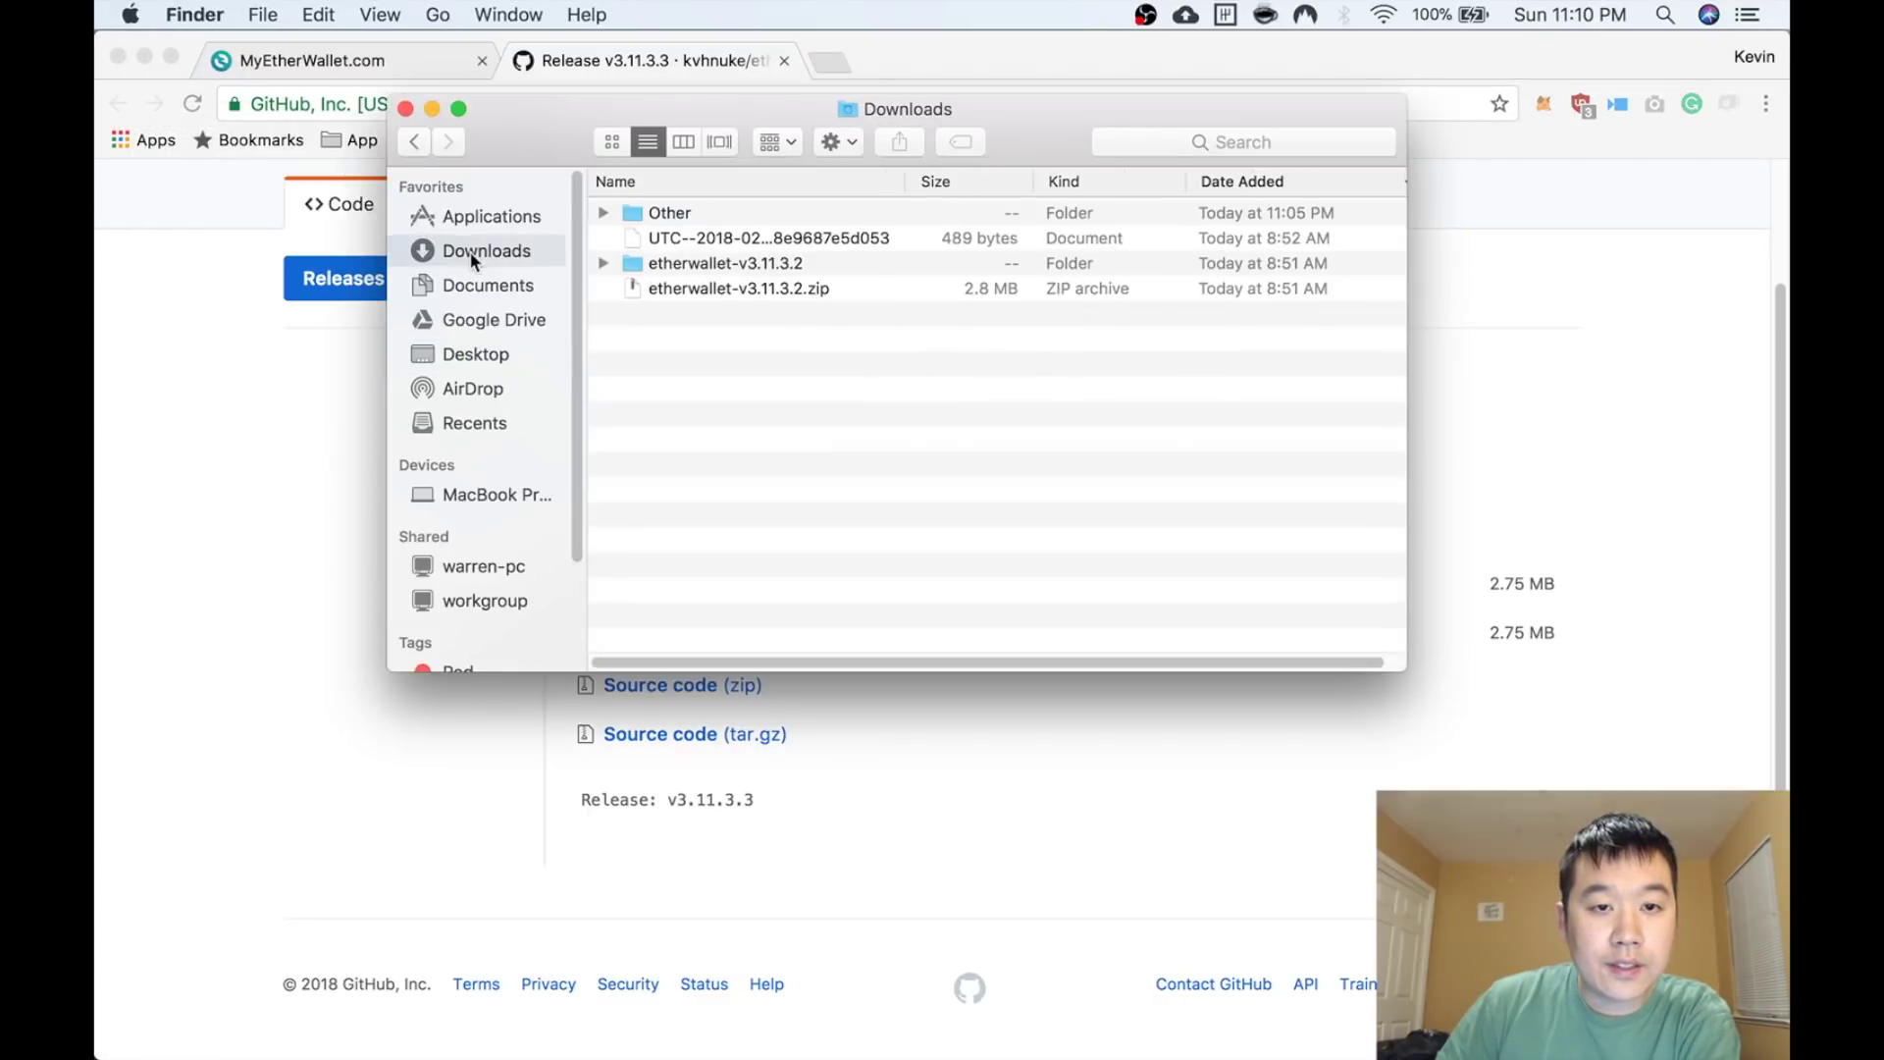
double_click(720, 265)
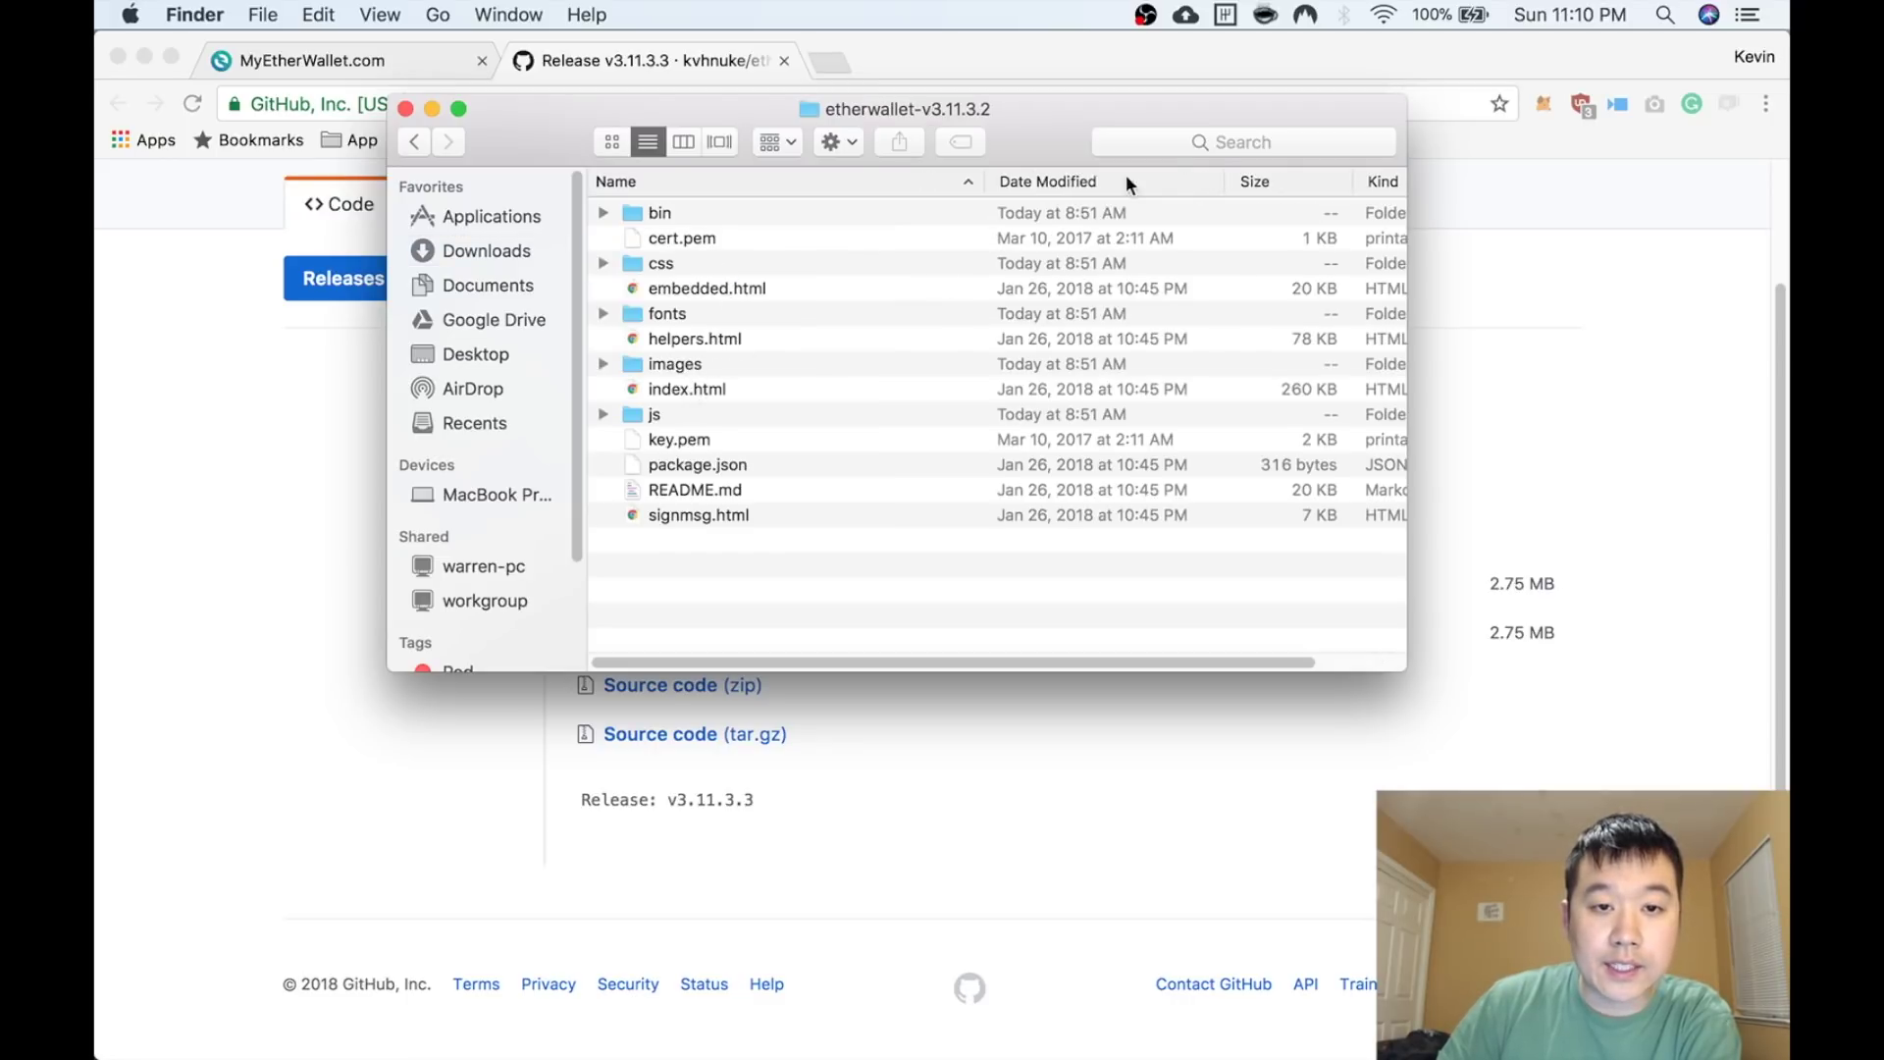
Turn Wi-Fi off and open index.html to run MyEtherWallet locally
left_click(1387, 19)
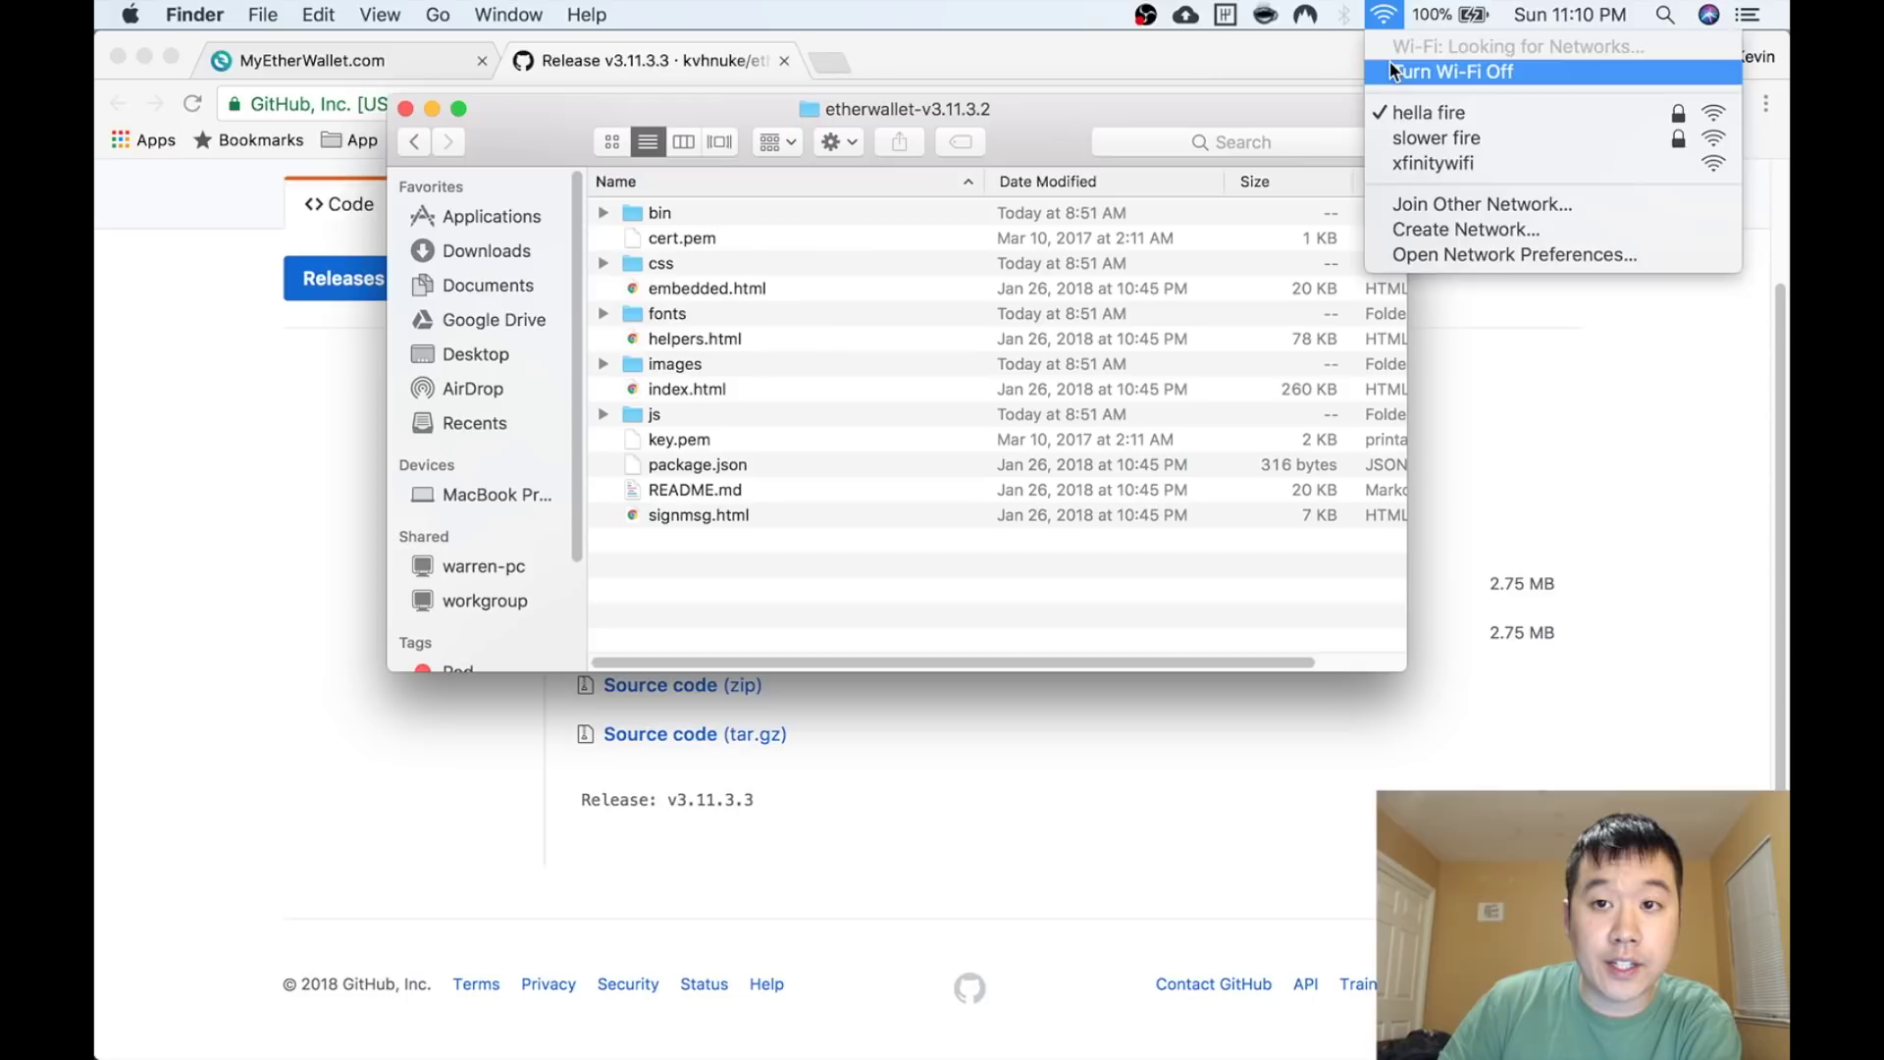
left_click(1398, 72)
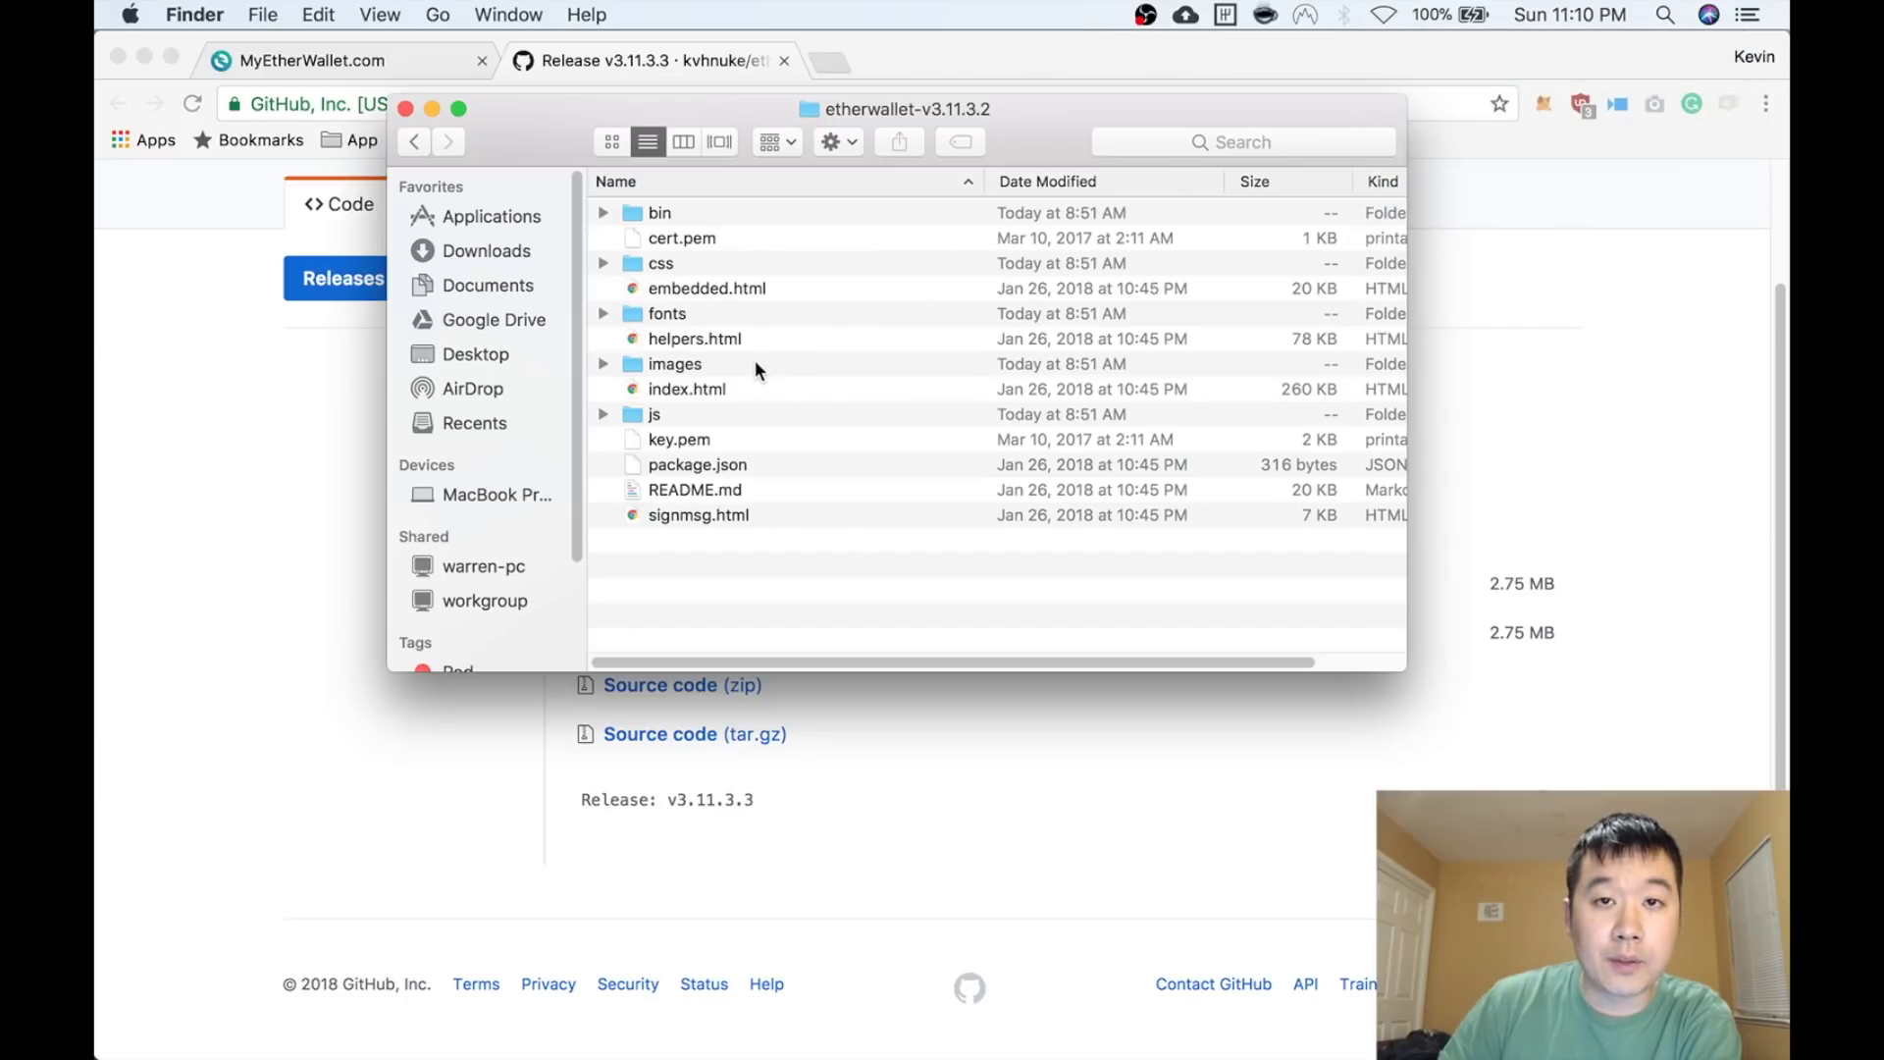
double_click(674, 391)
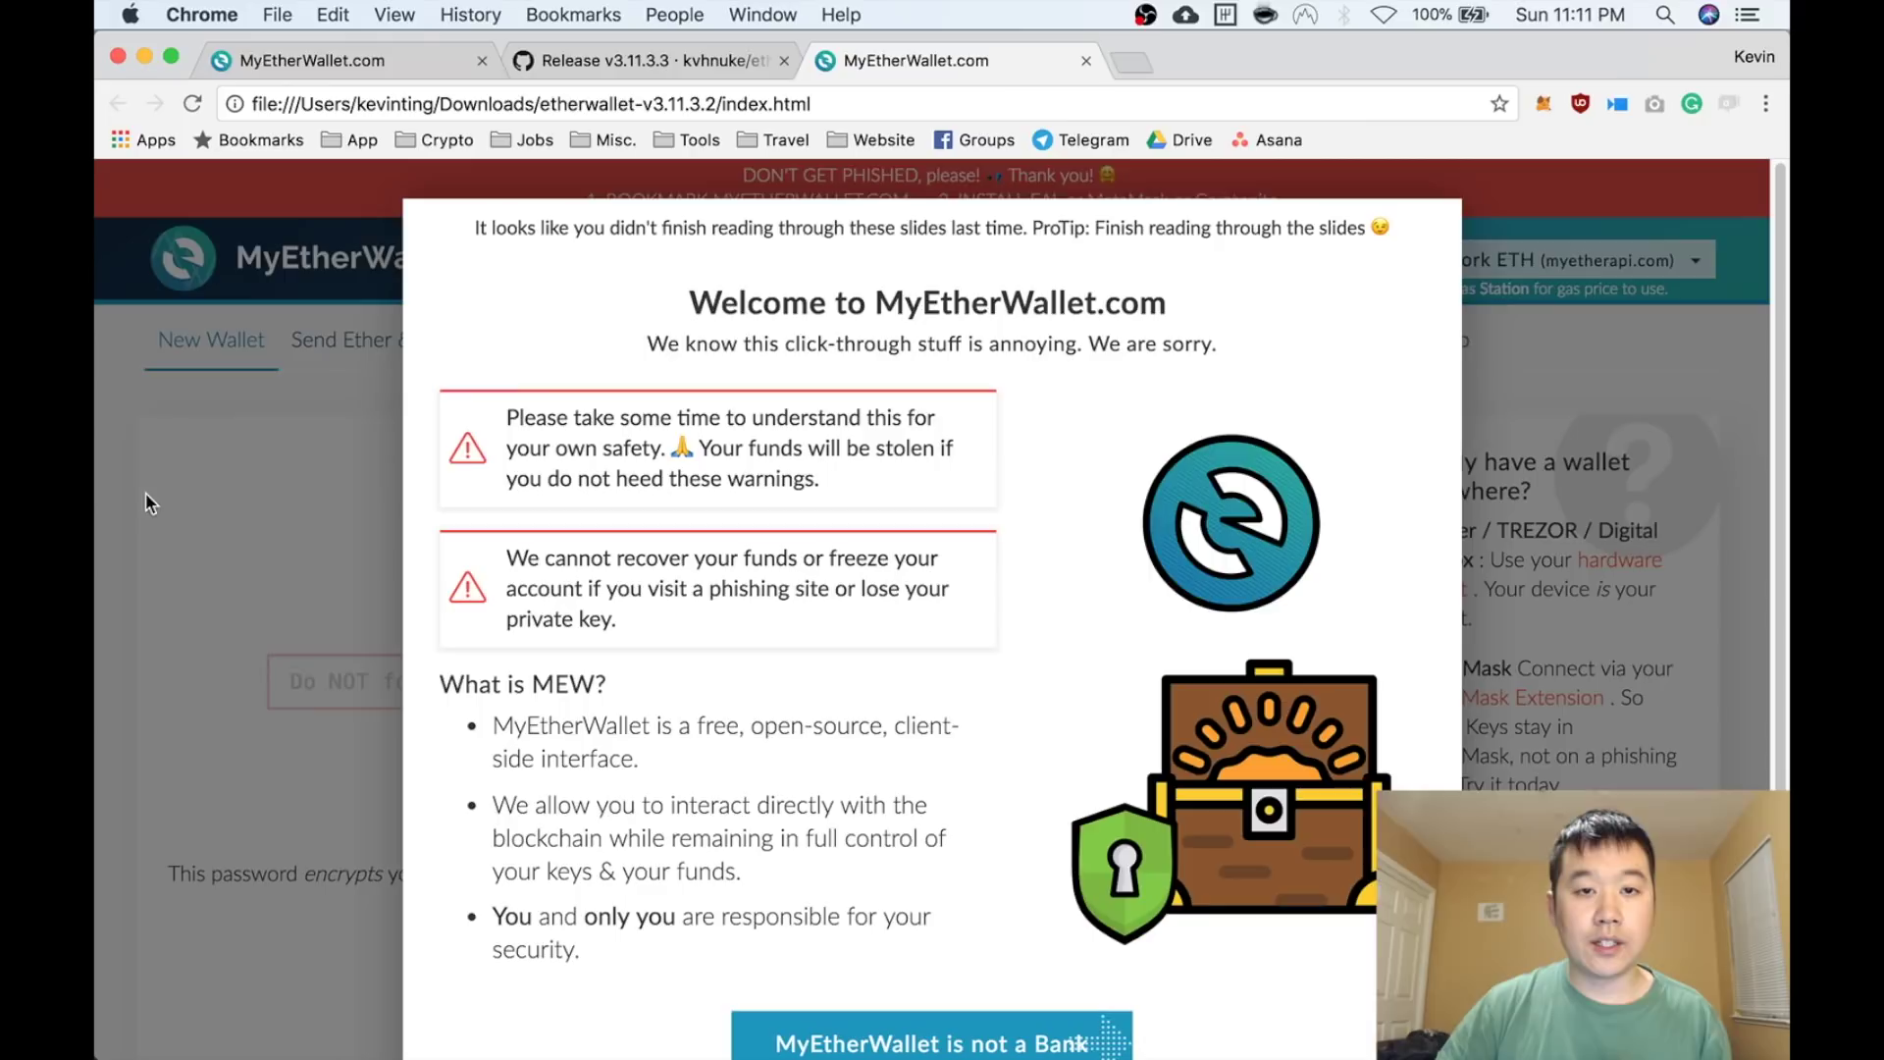
Create a new wallet with a pasted password and download its UTC/JSON keystore file
left_click(206, 486)
scroll(240, 534, "down", 2)
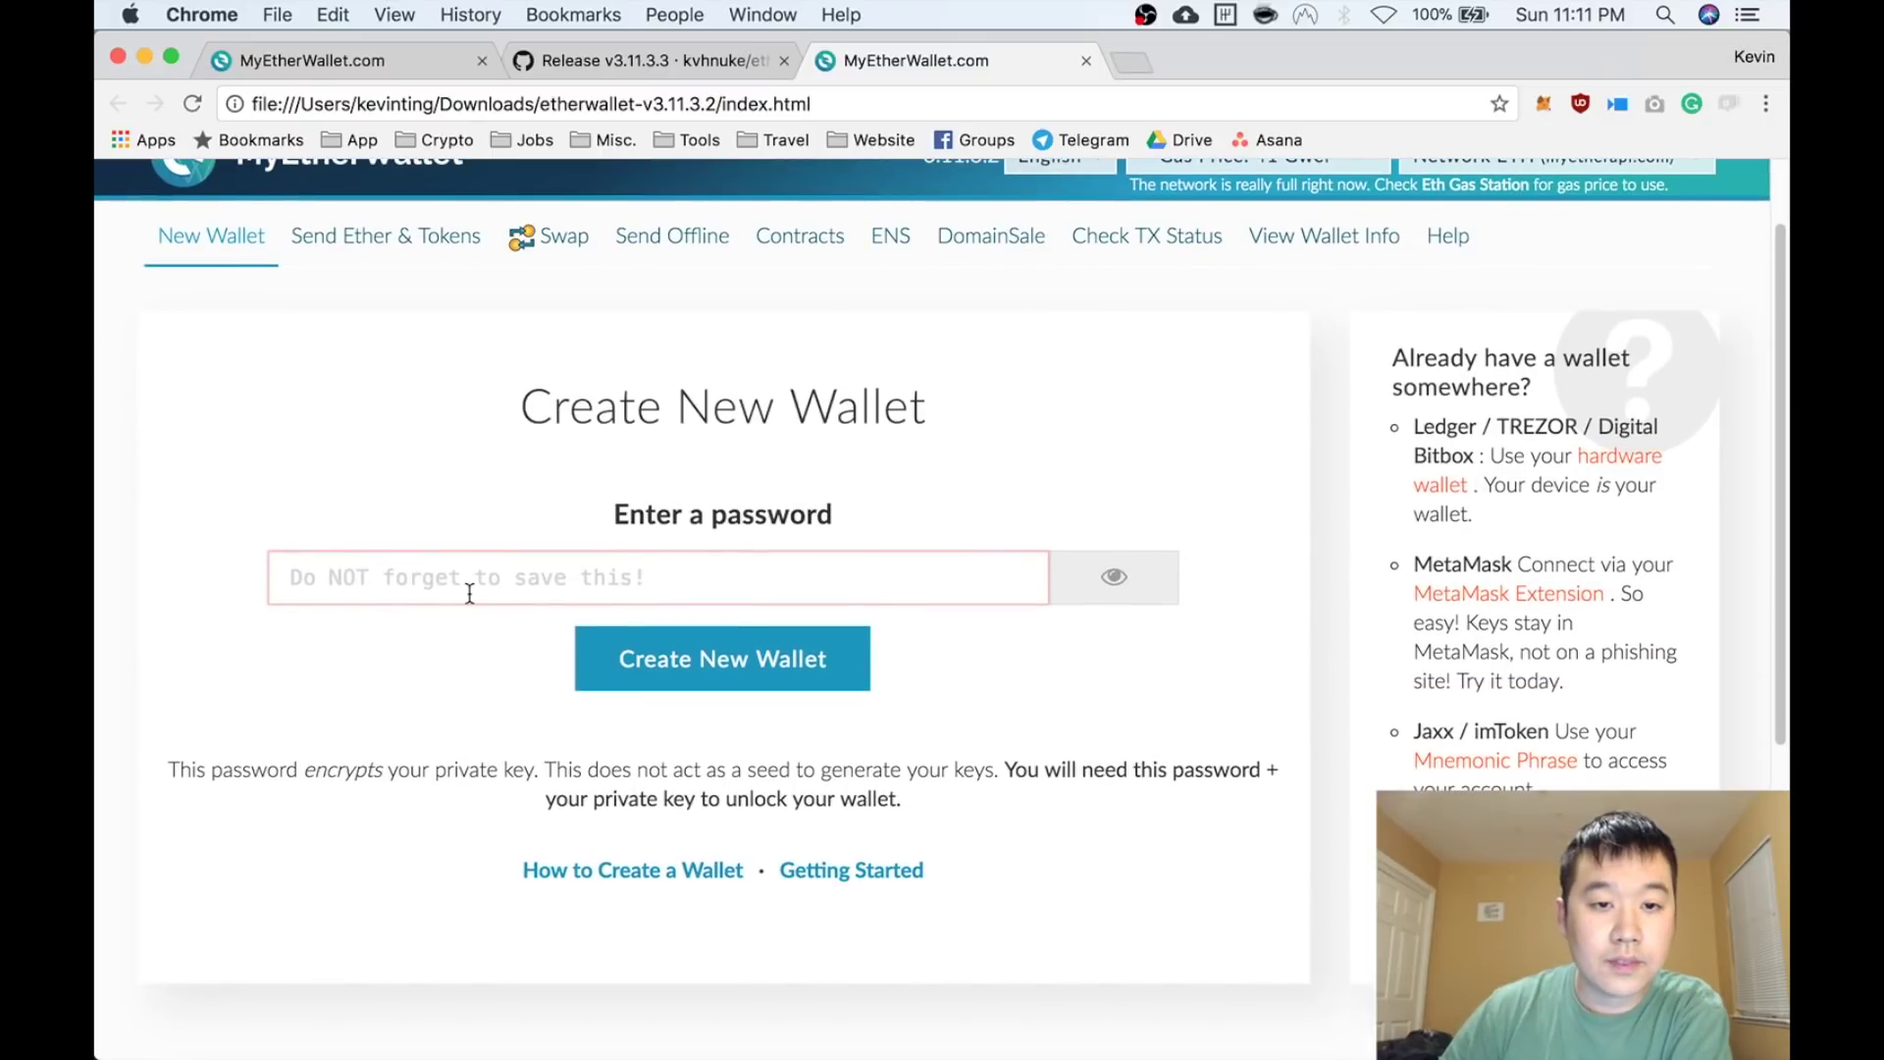
left_click(444, 584)
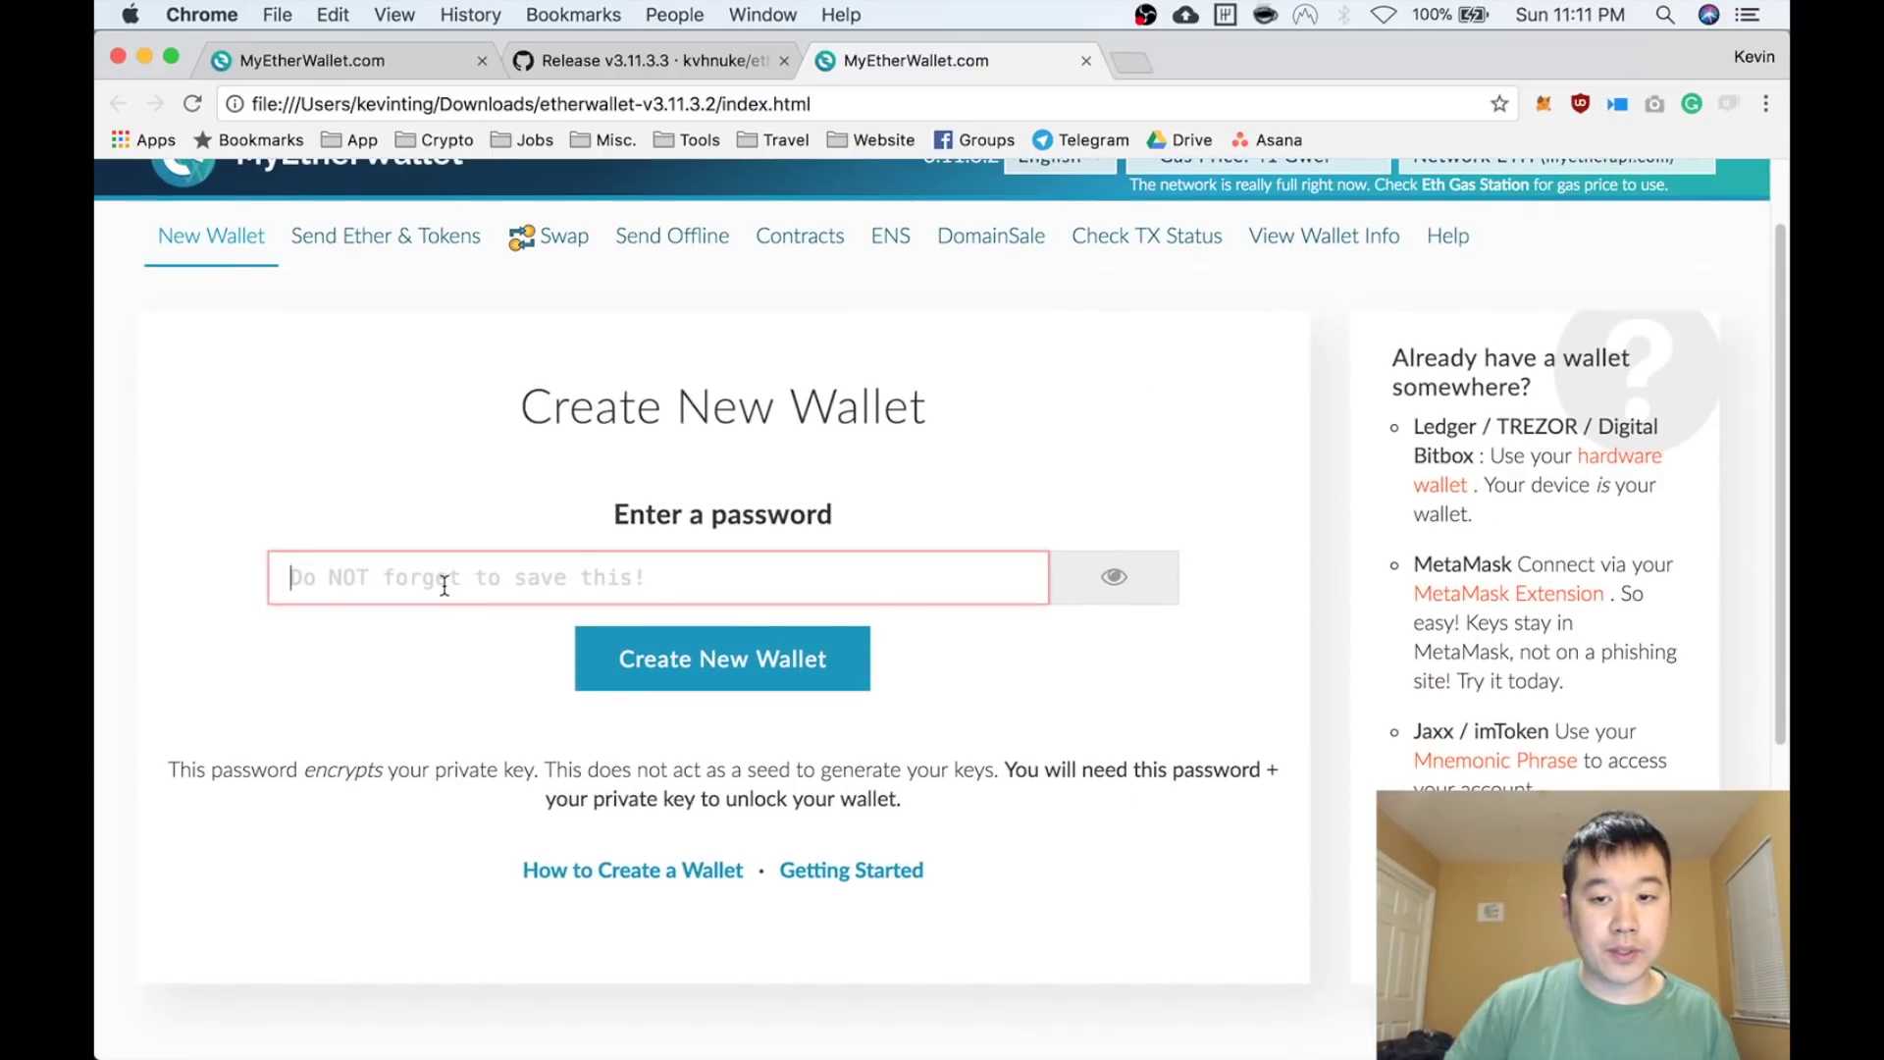
key("super+v")
left_click(748, 684)
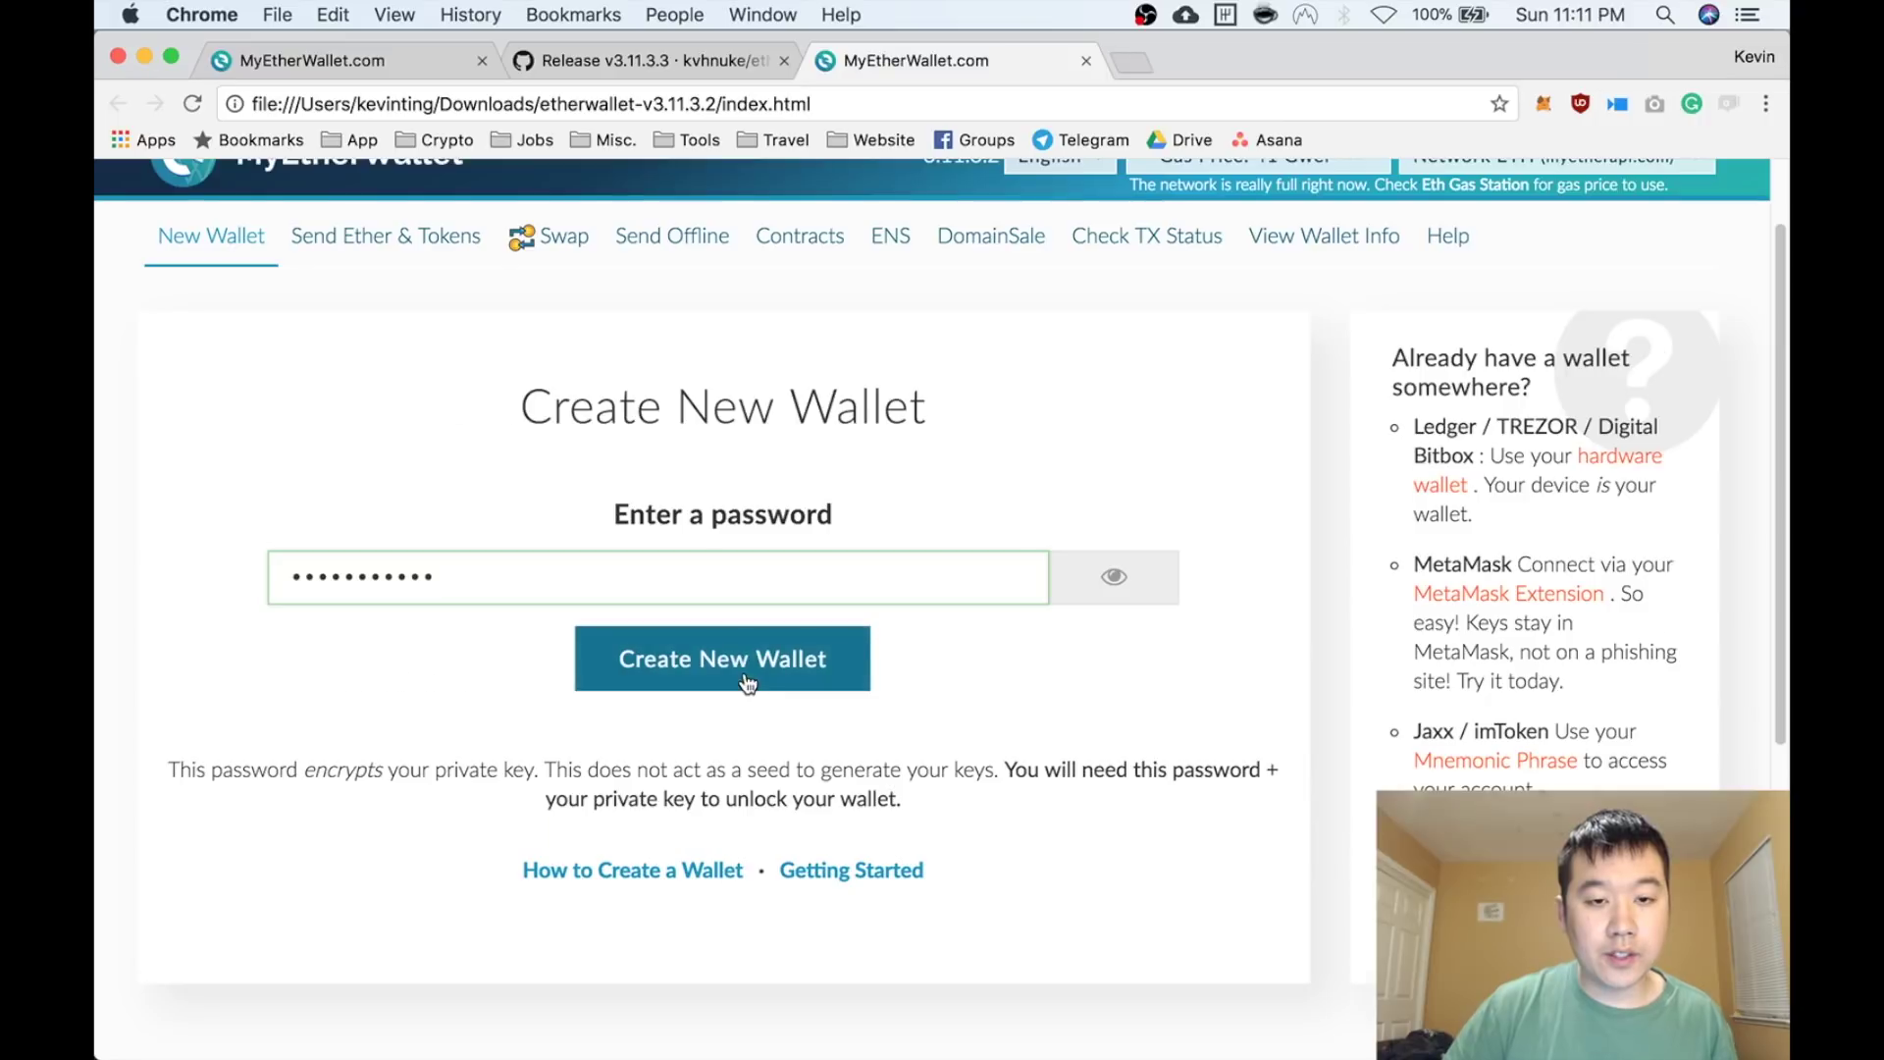
left_click(778, 528)
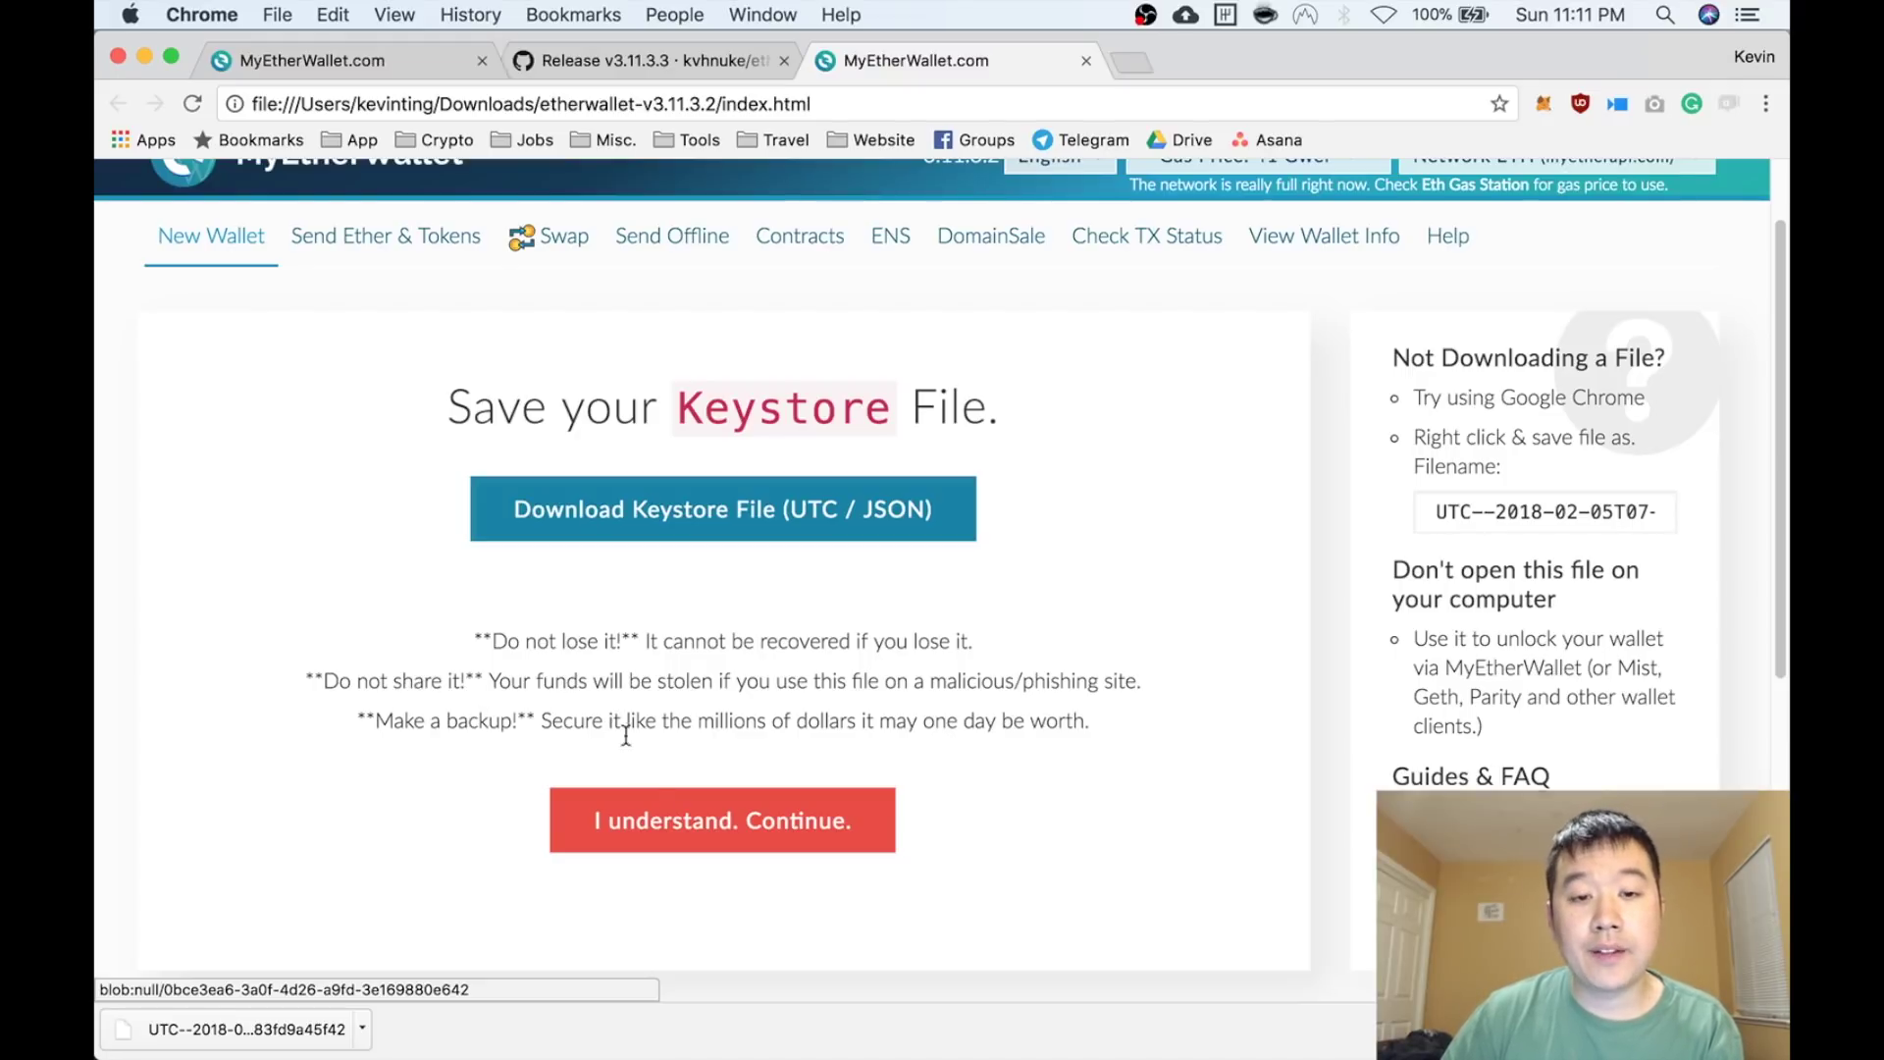
Reveal the private key, keep the paper wallet in its own tab, and return to MyEtherWallet
left_click(673, 844)
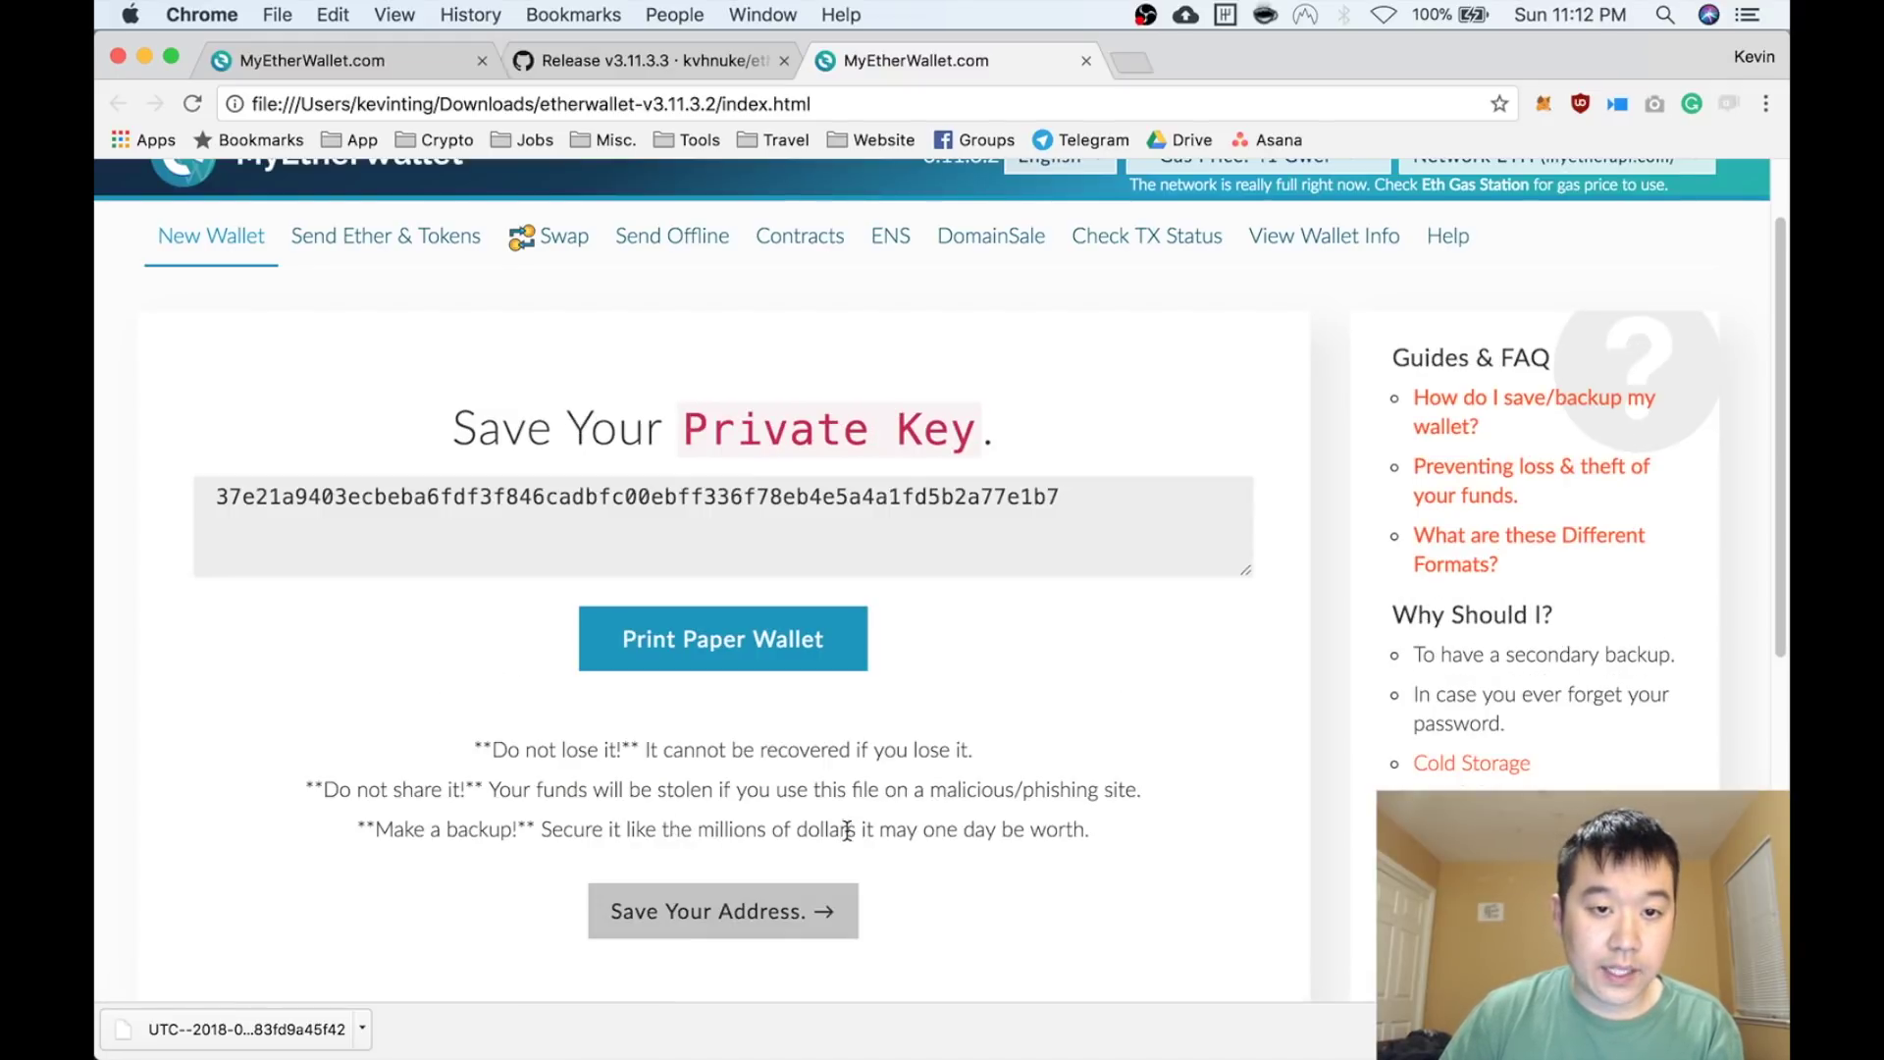
double_click(717, 499)
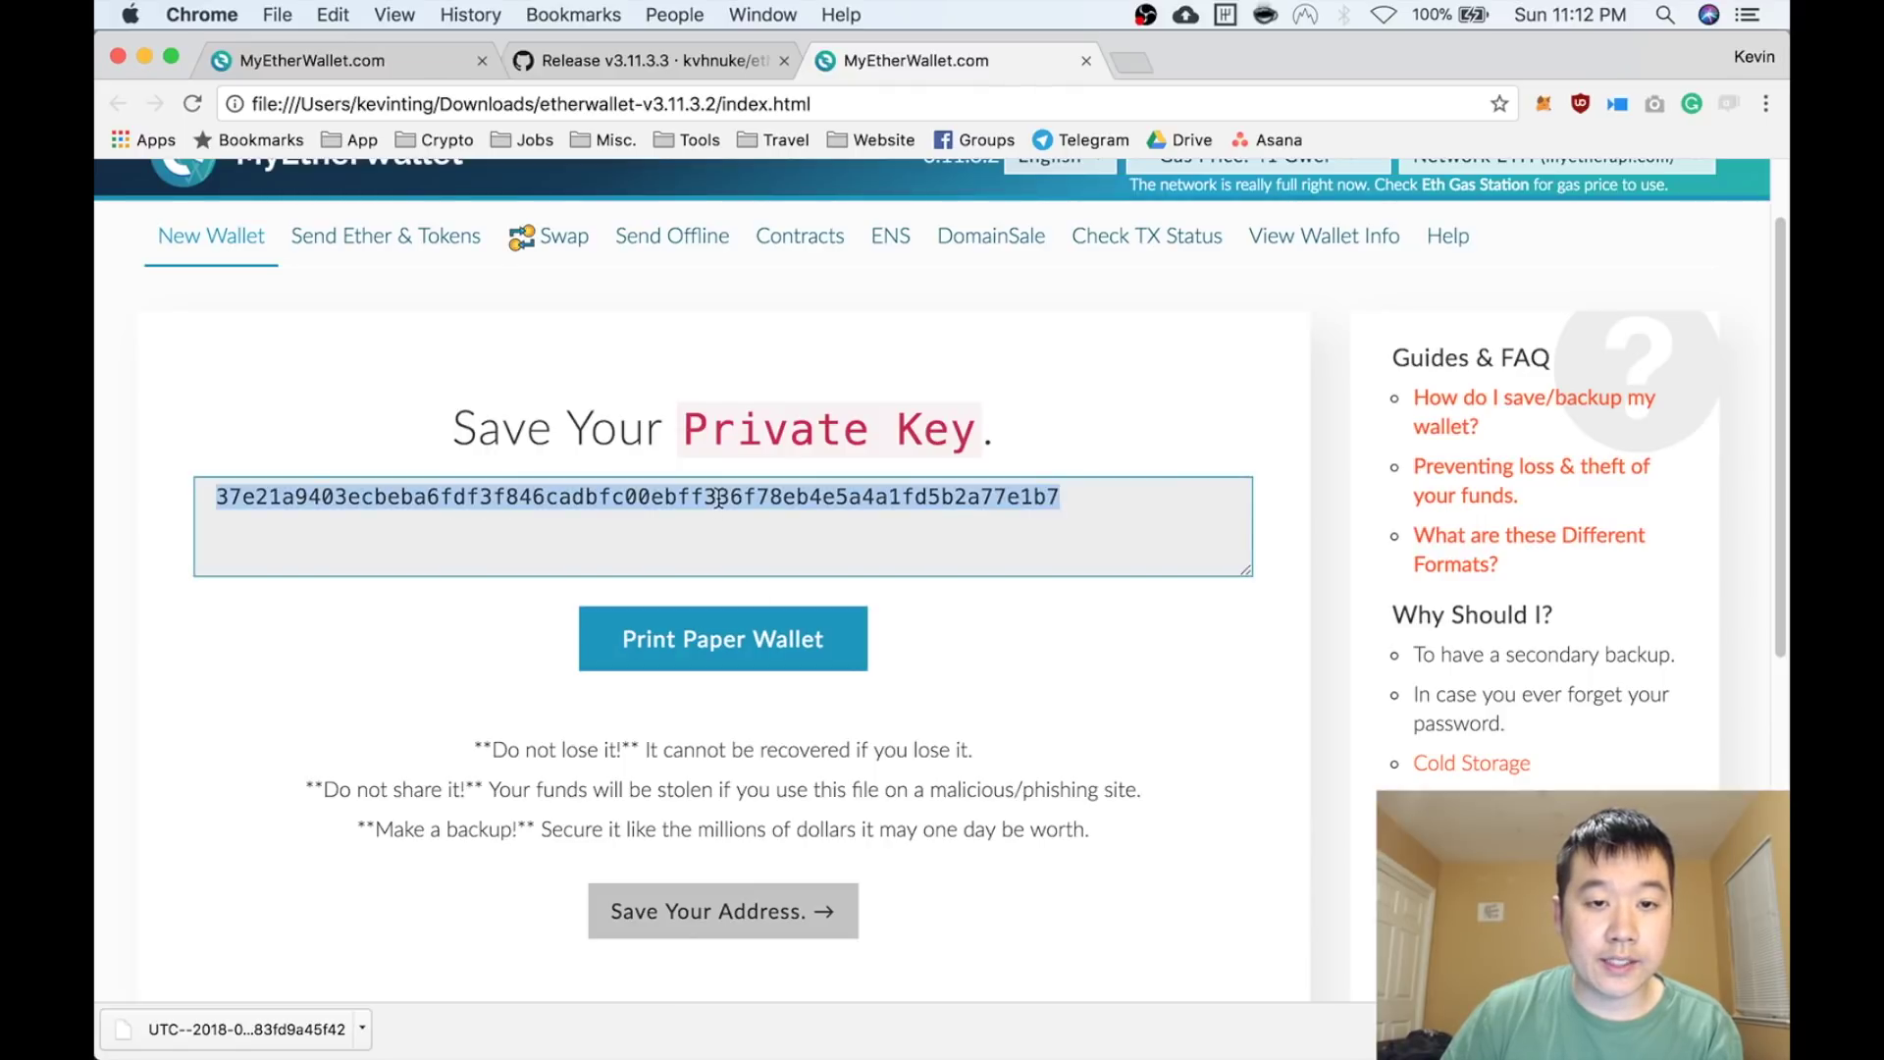
left_click(797, 660)
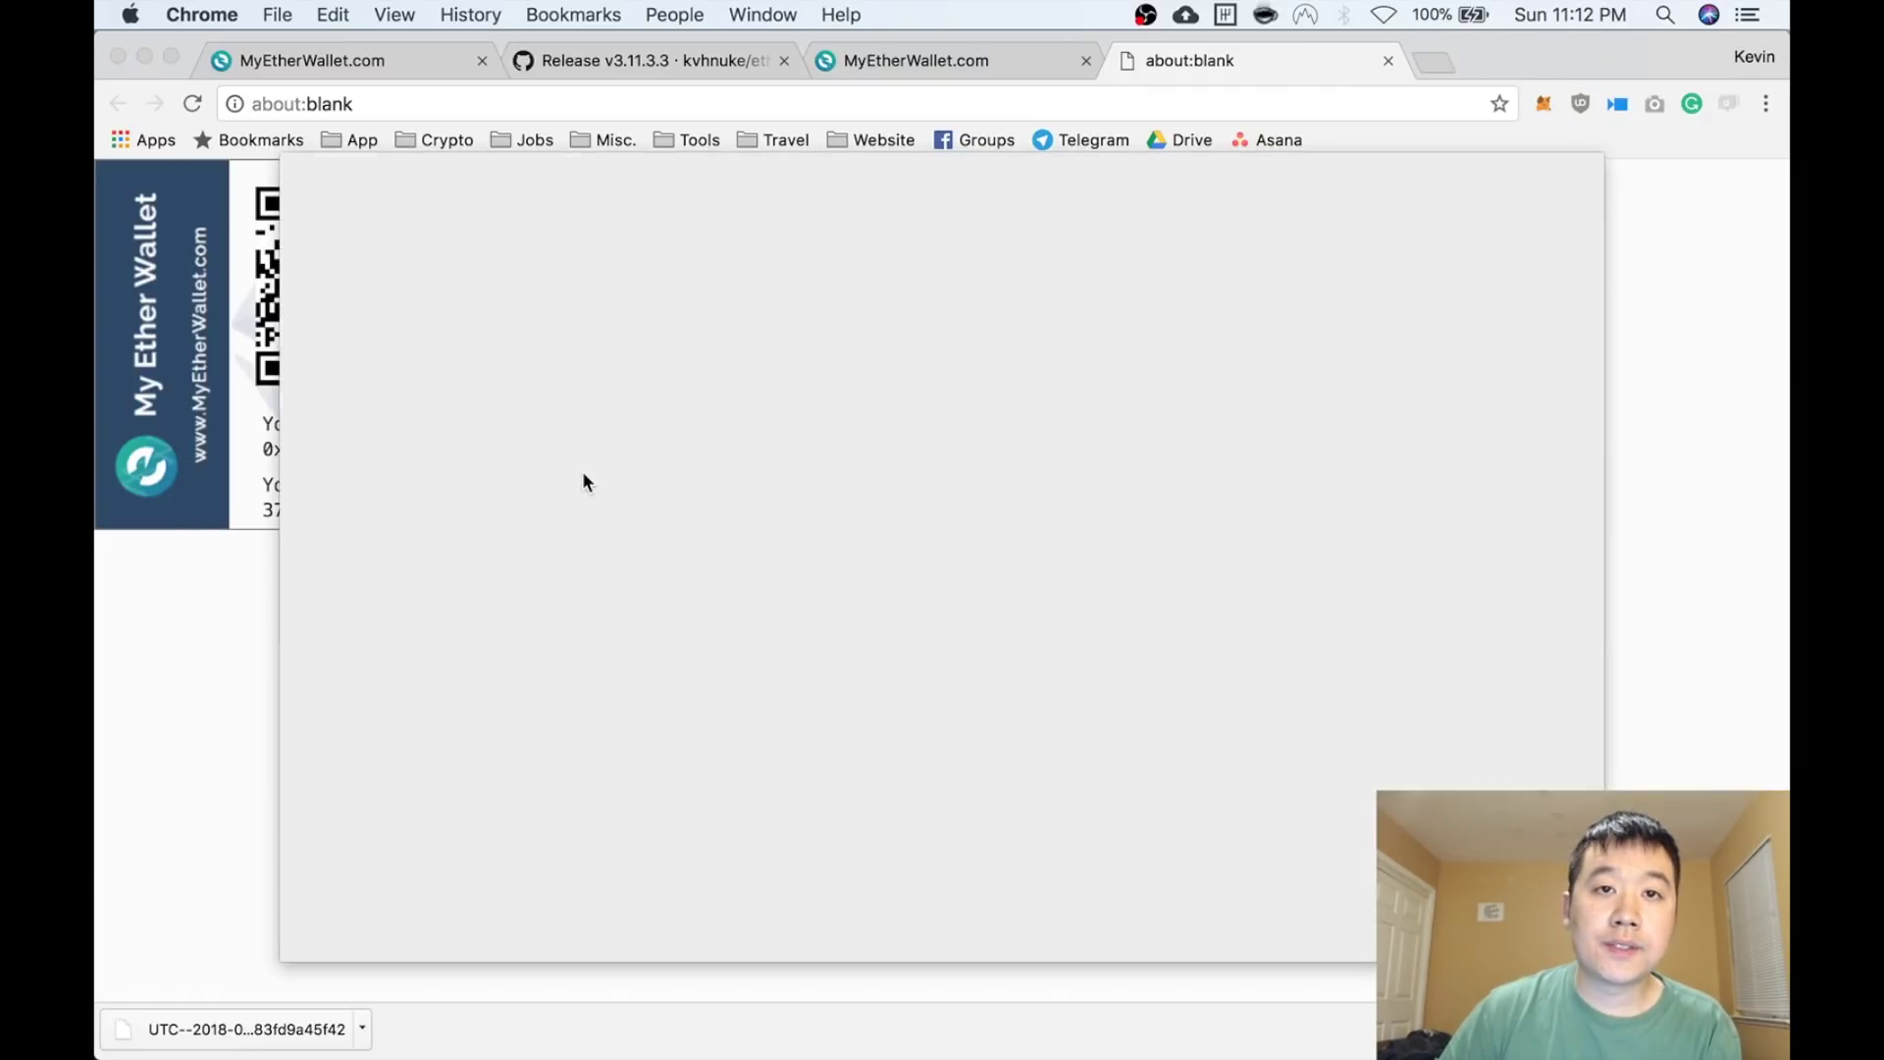
left_click(541, 271)
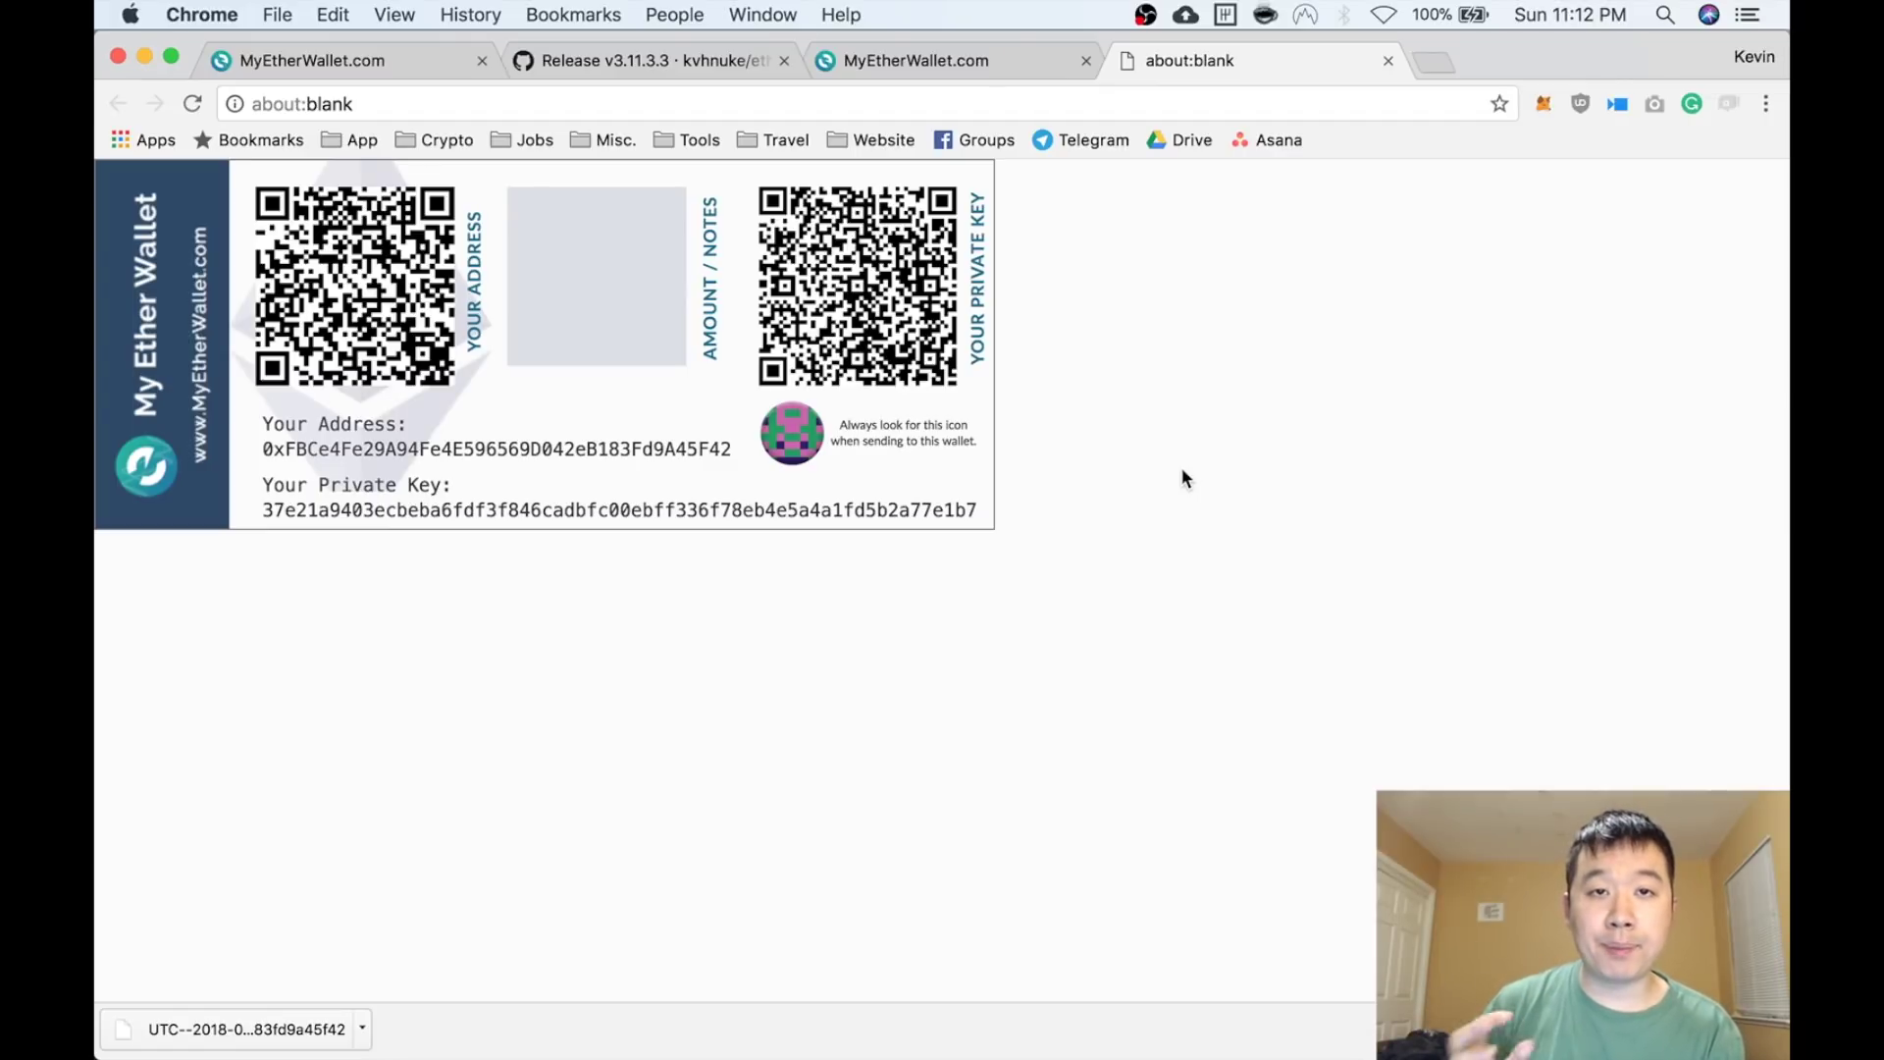
left_click(891, 60)
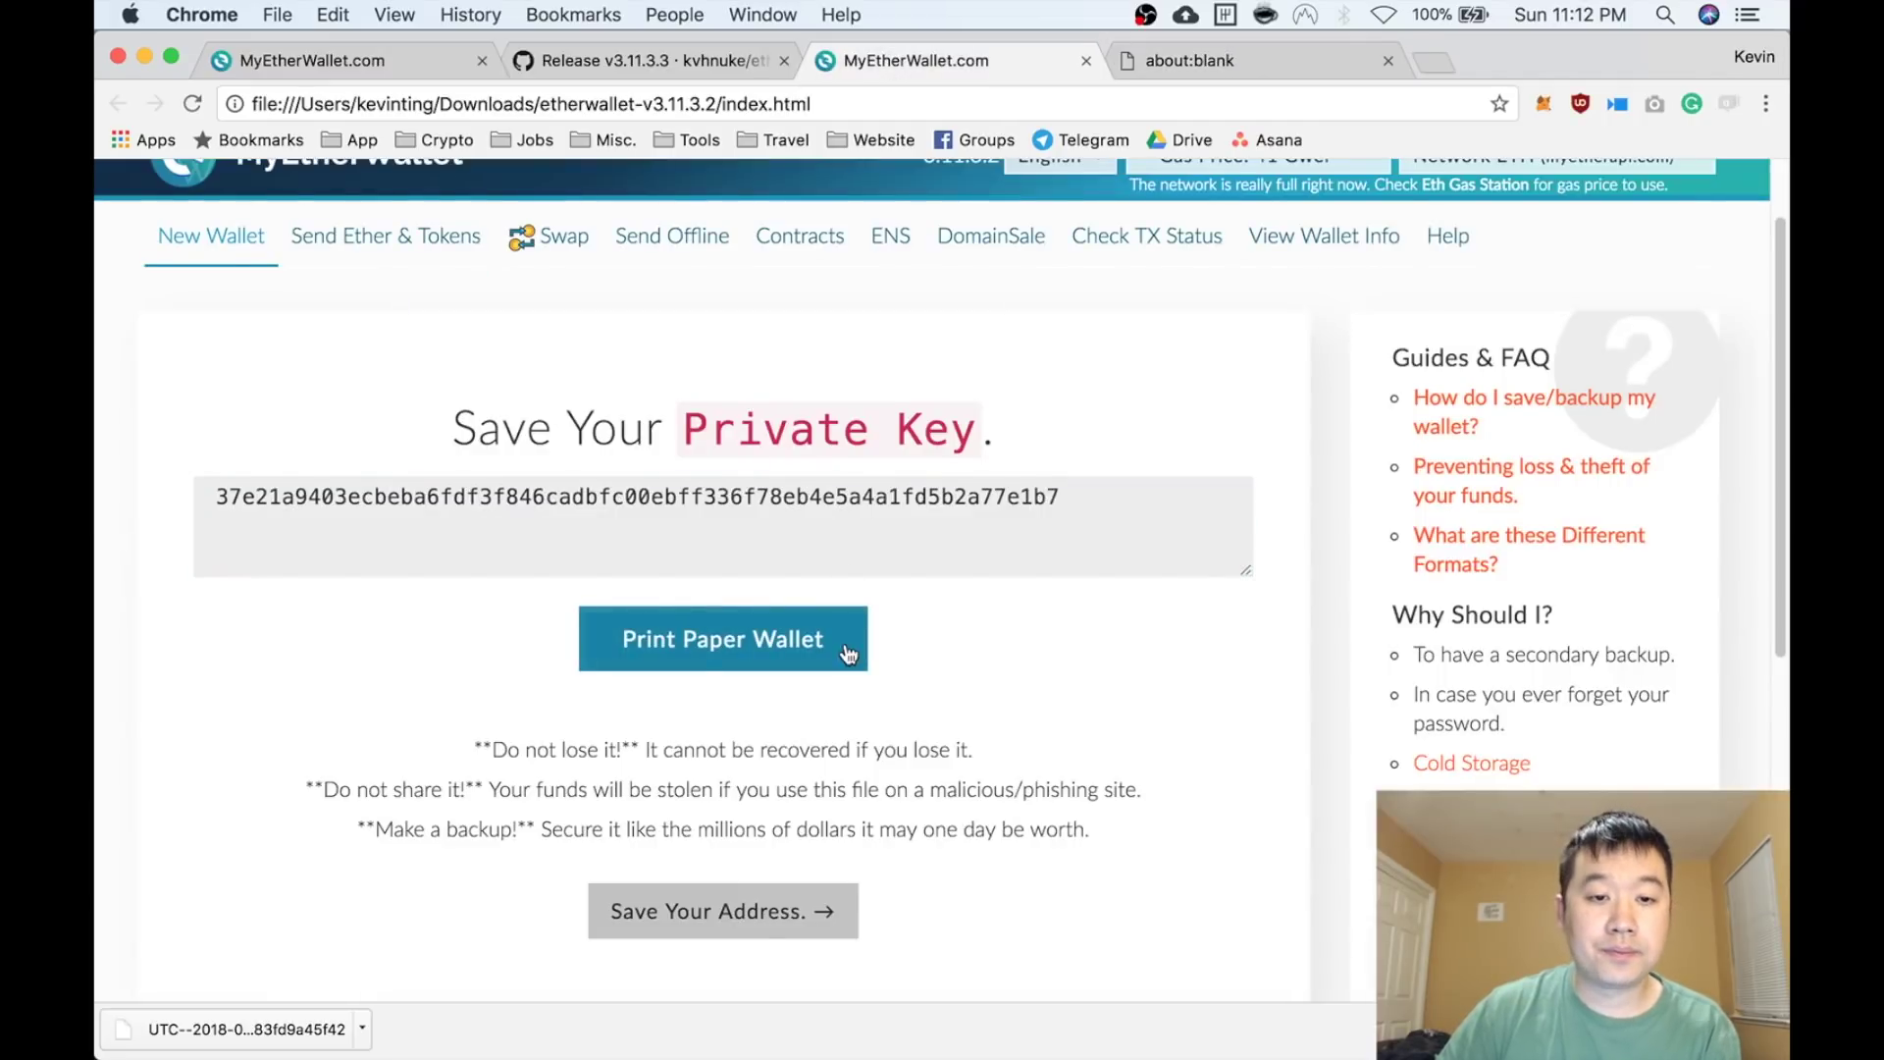
Continue past the private key page to the wallet access screen
scroll(767, 797, "down", 1)
left_click(739, 863)
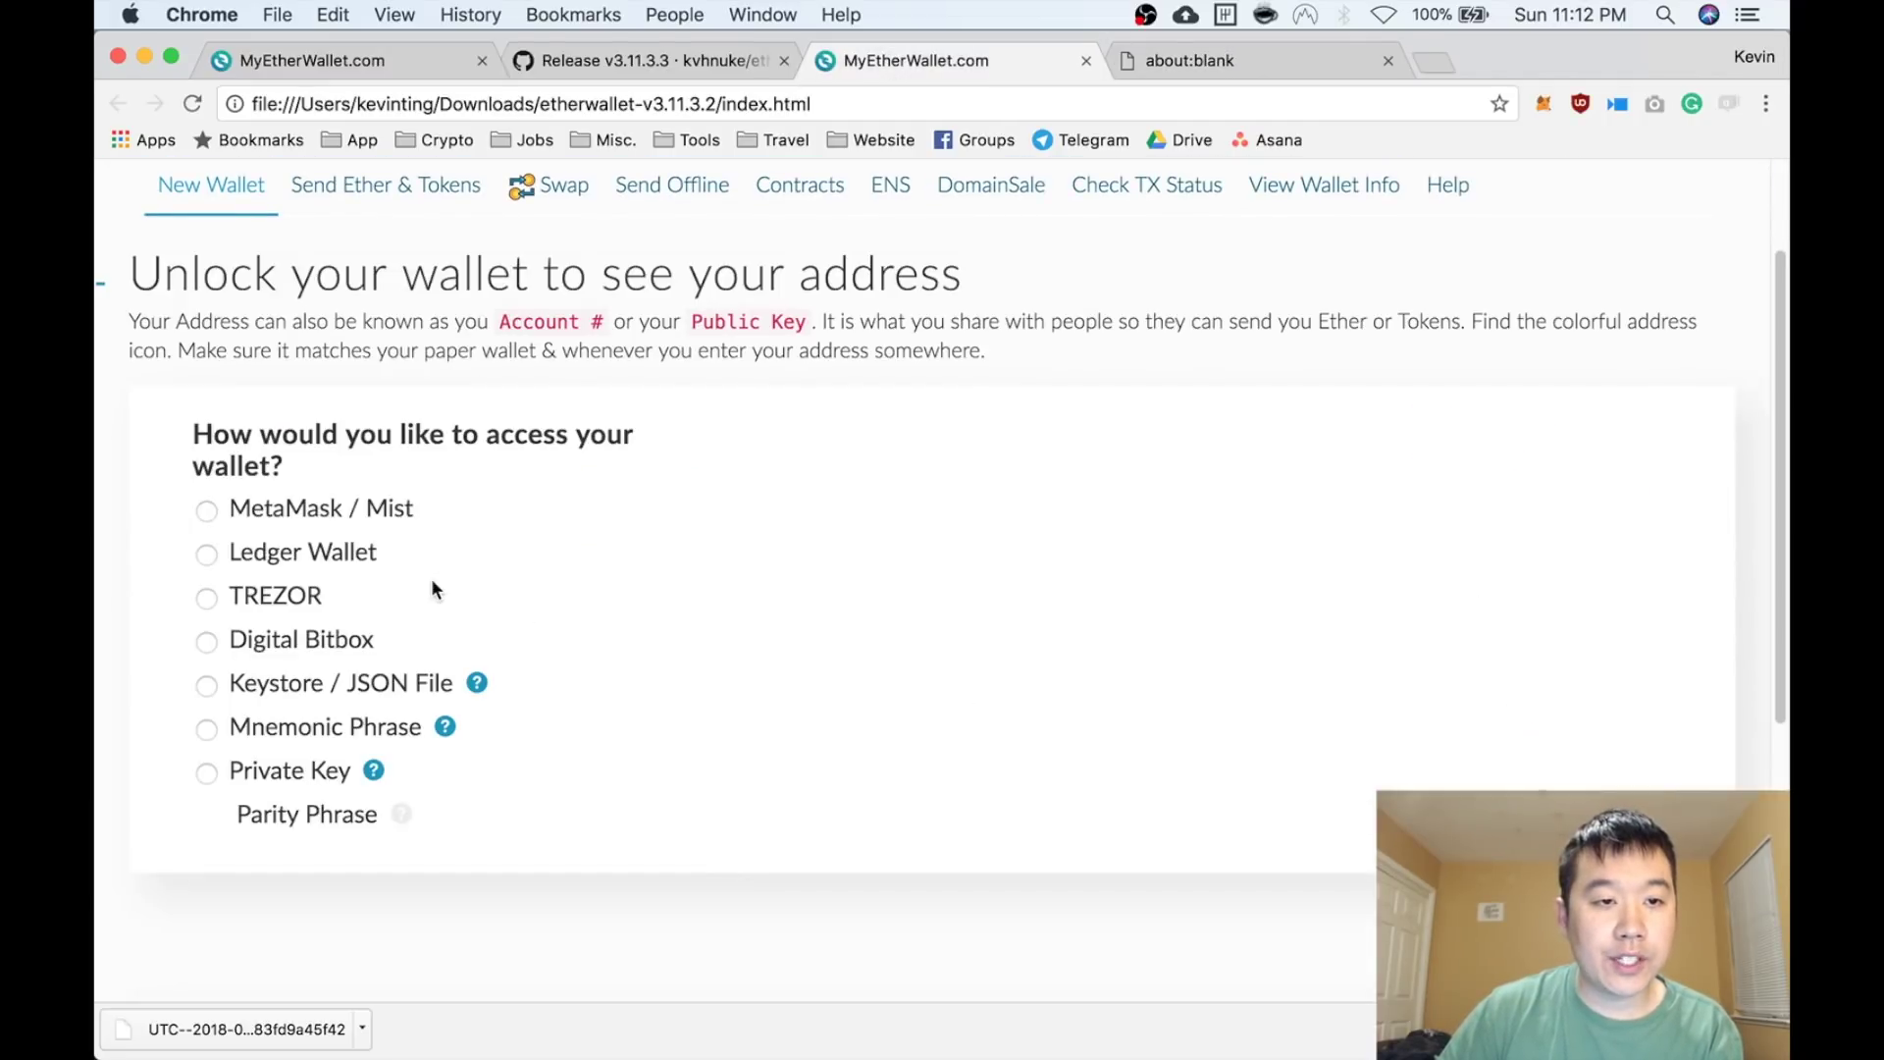
scroll(473, 511, "down", 2)
scroll(473, 510, "up", 2)
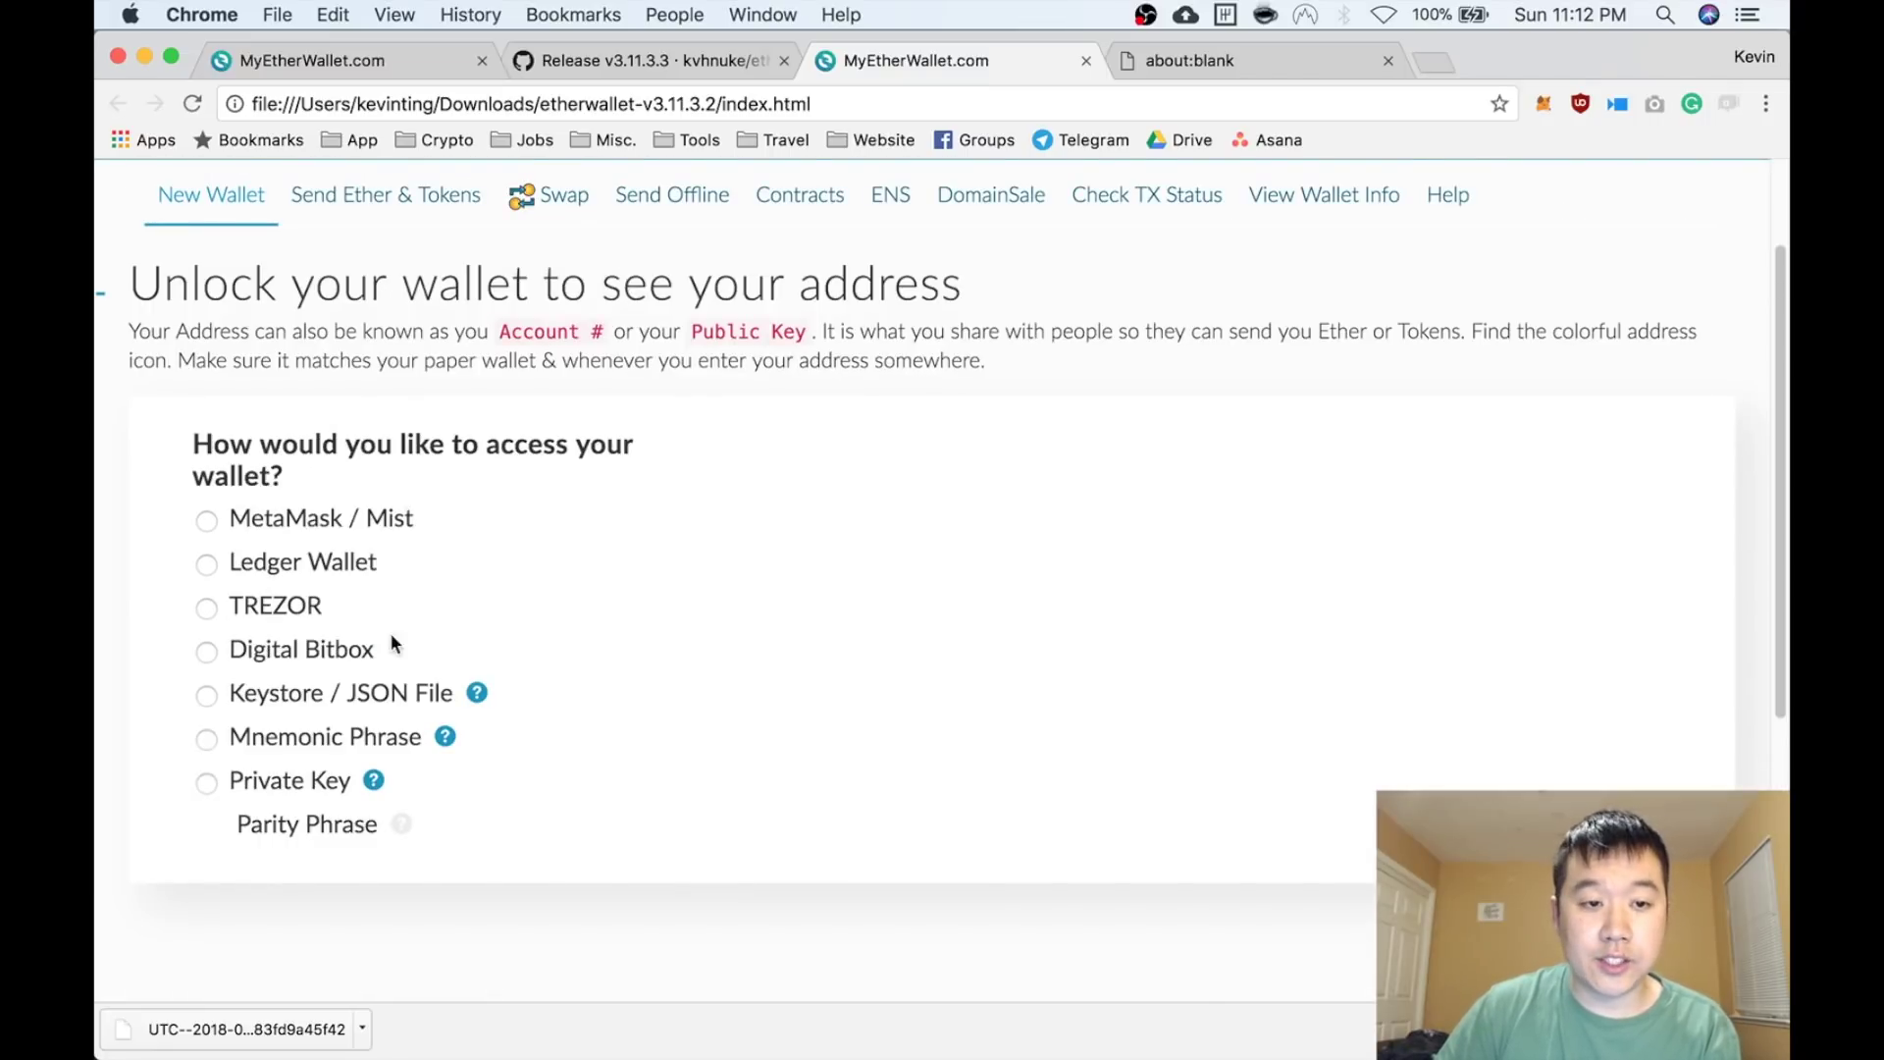
Unlock the wallet using the second UTC keystore file and its password
left_click(374, 699)
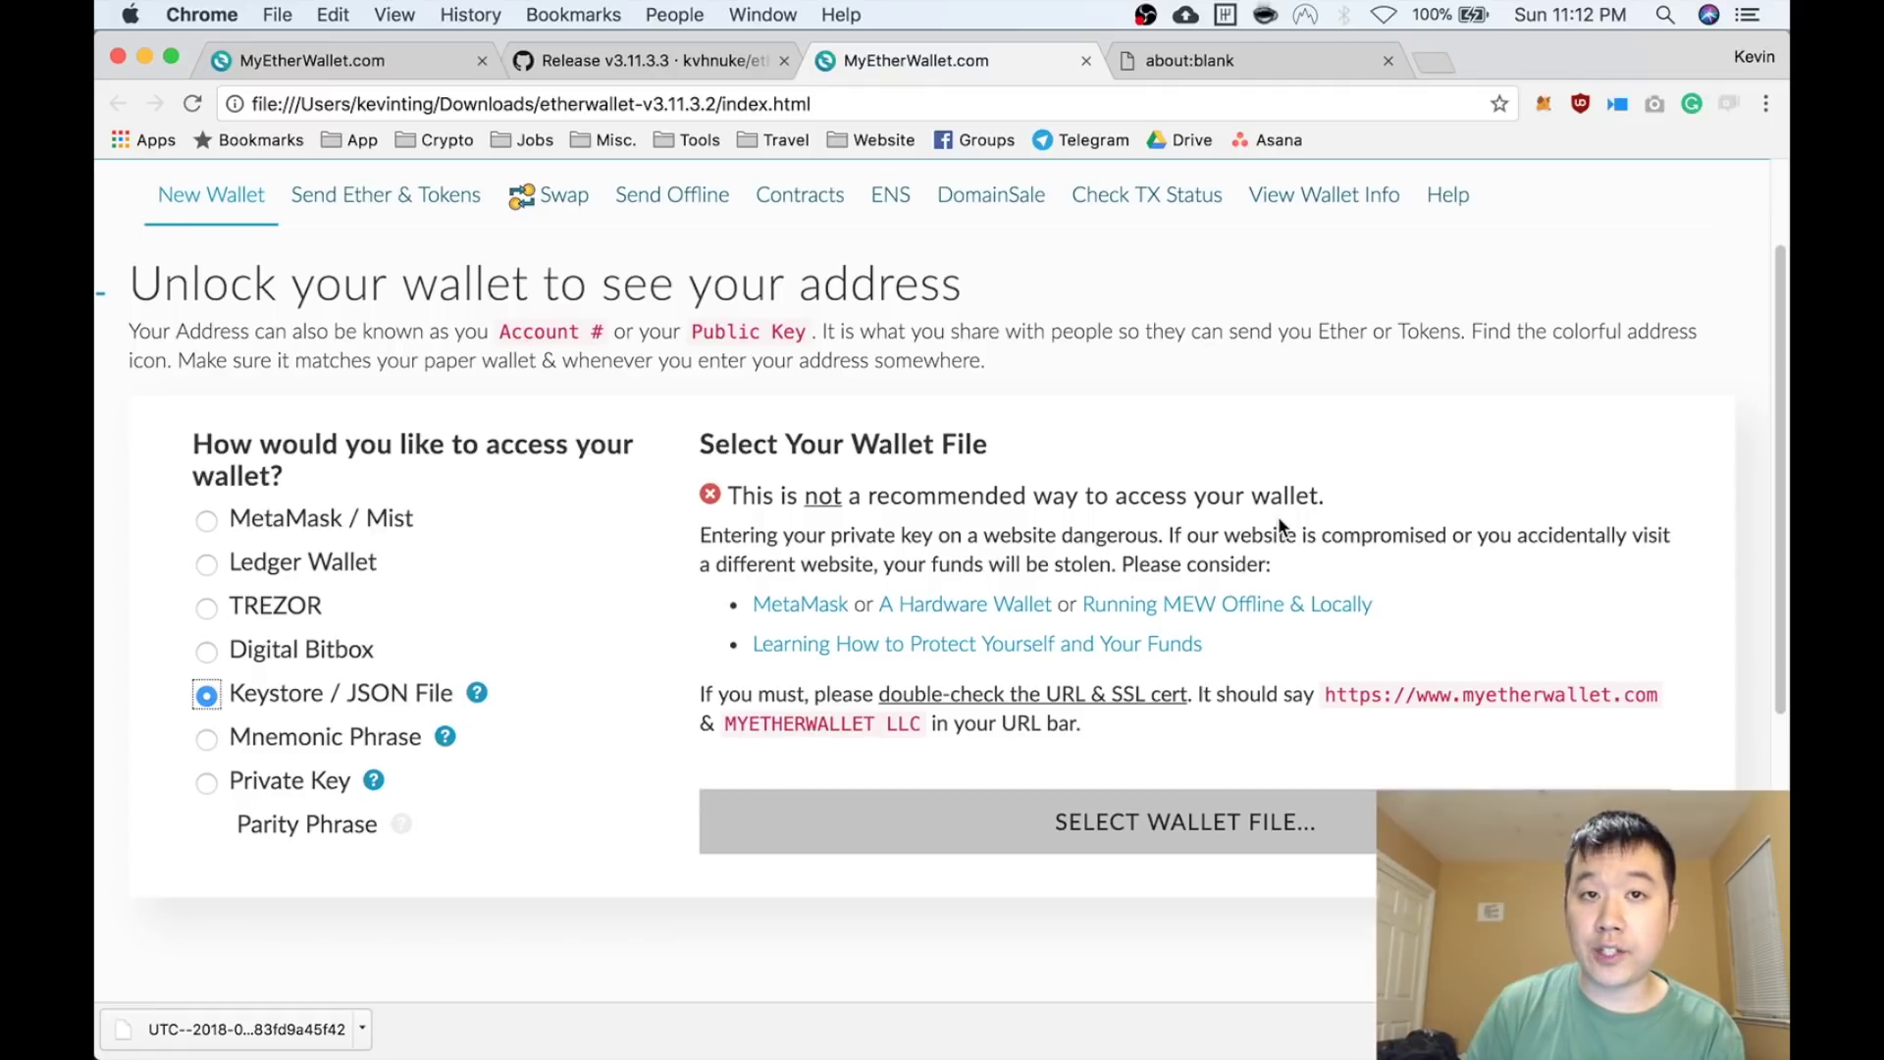
left_click(1106, 827)
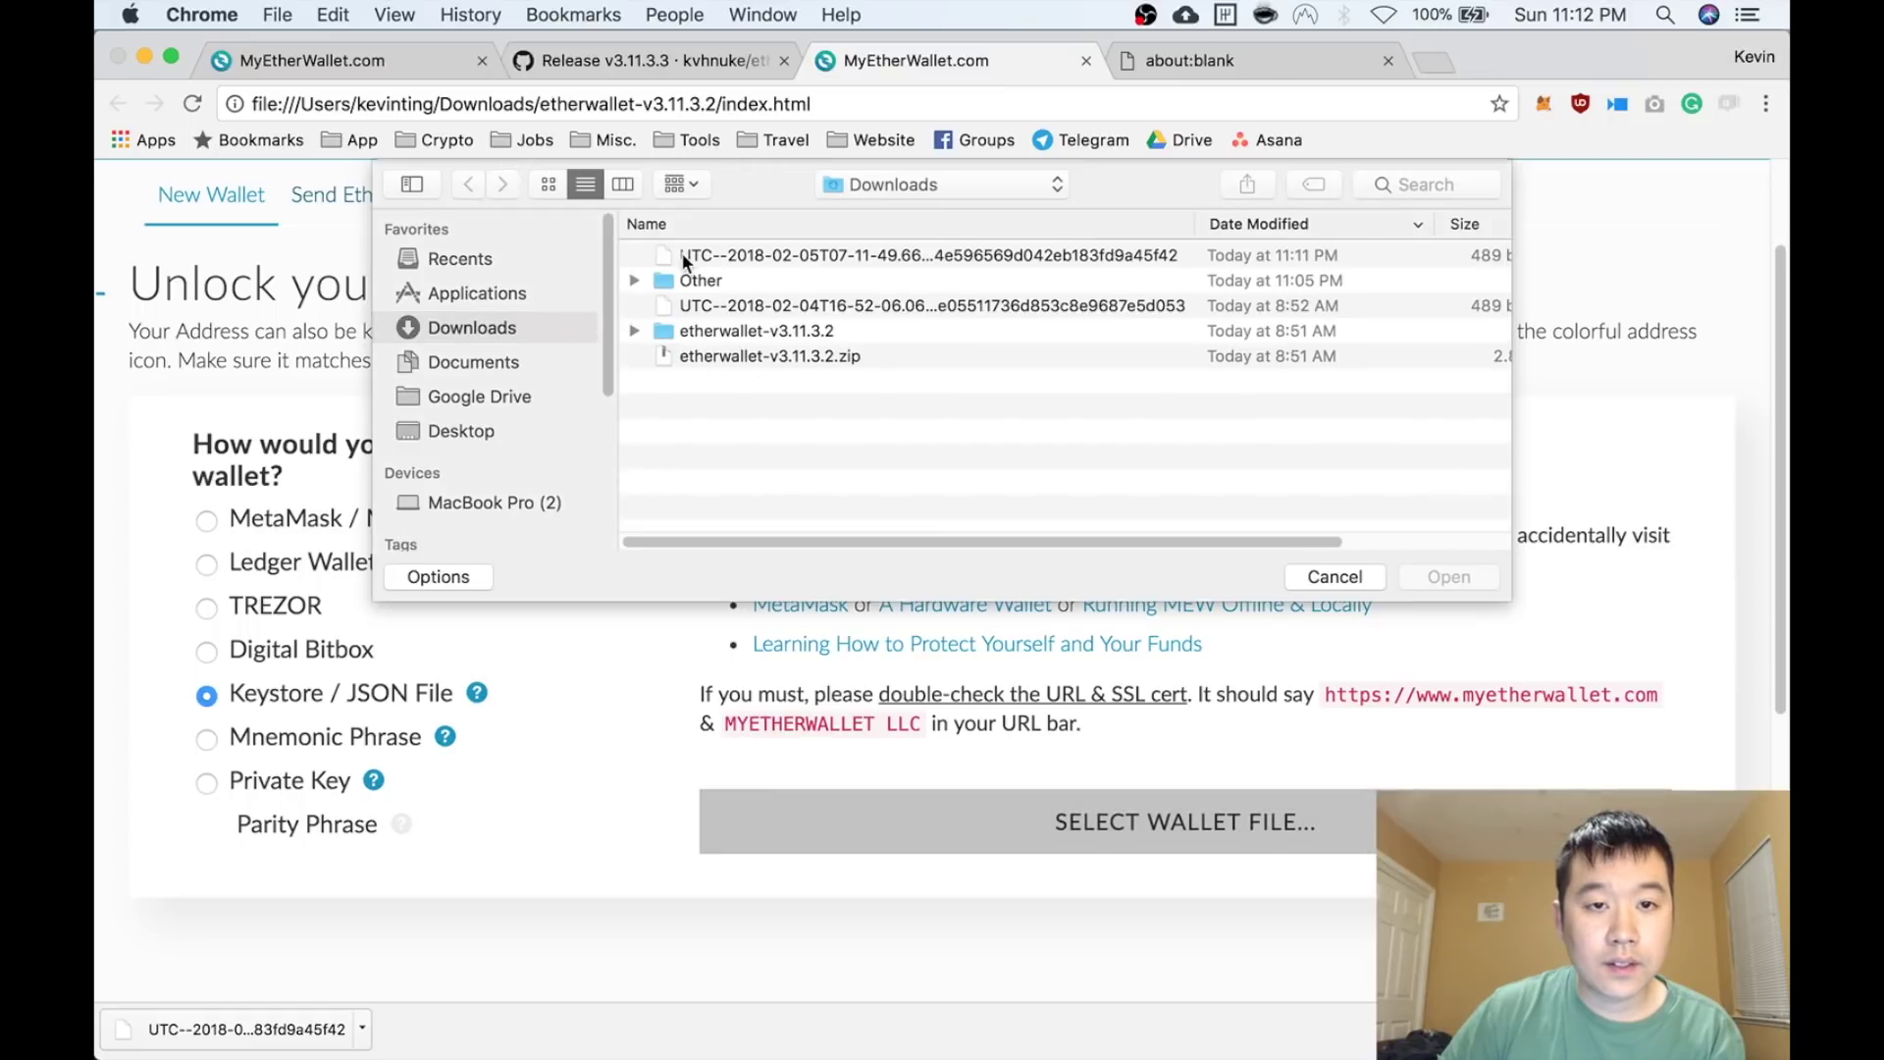
double_click(703, 309)
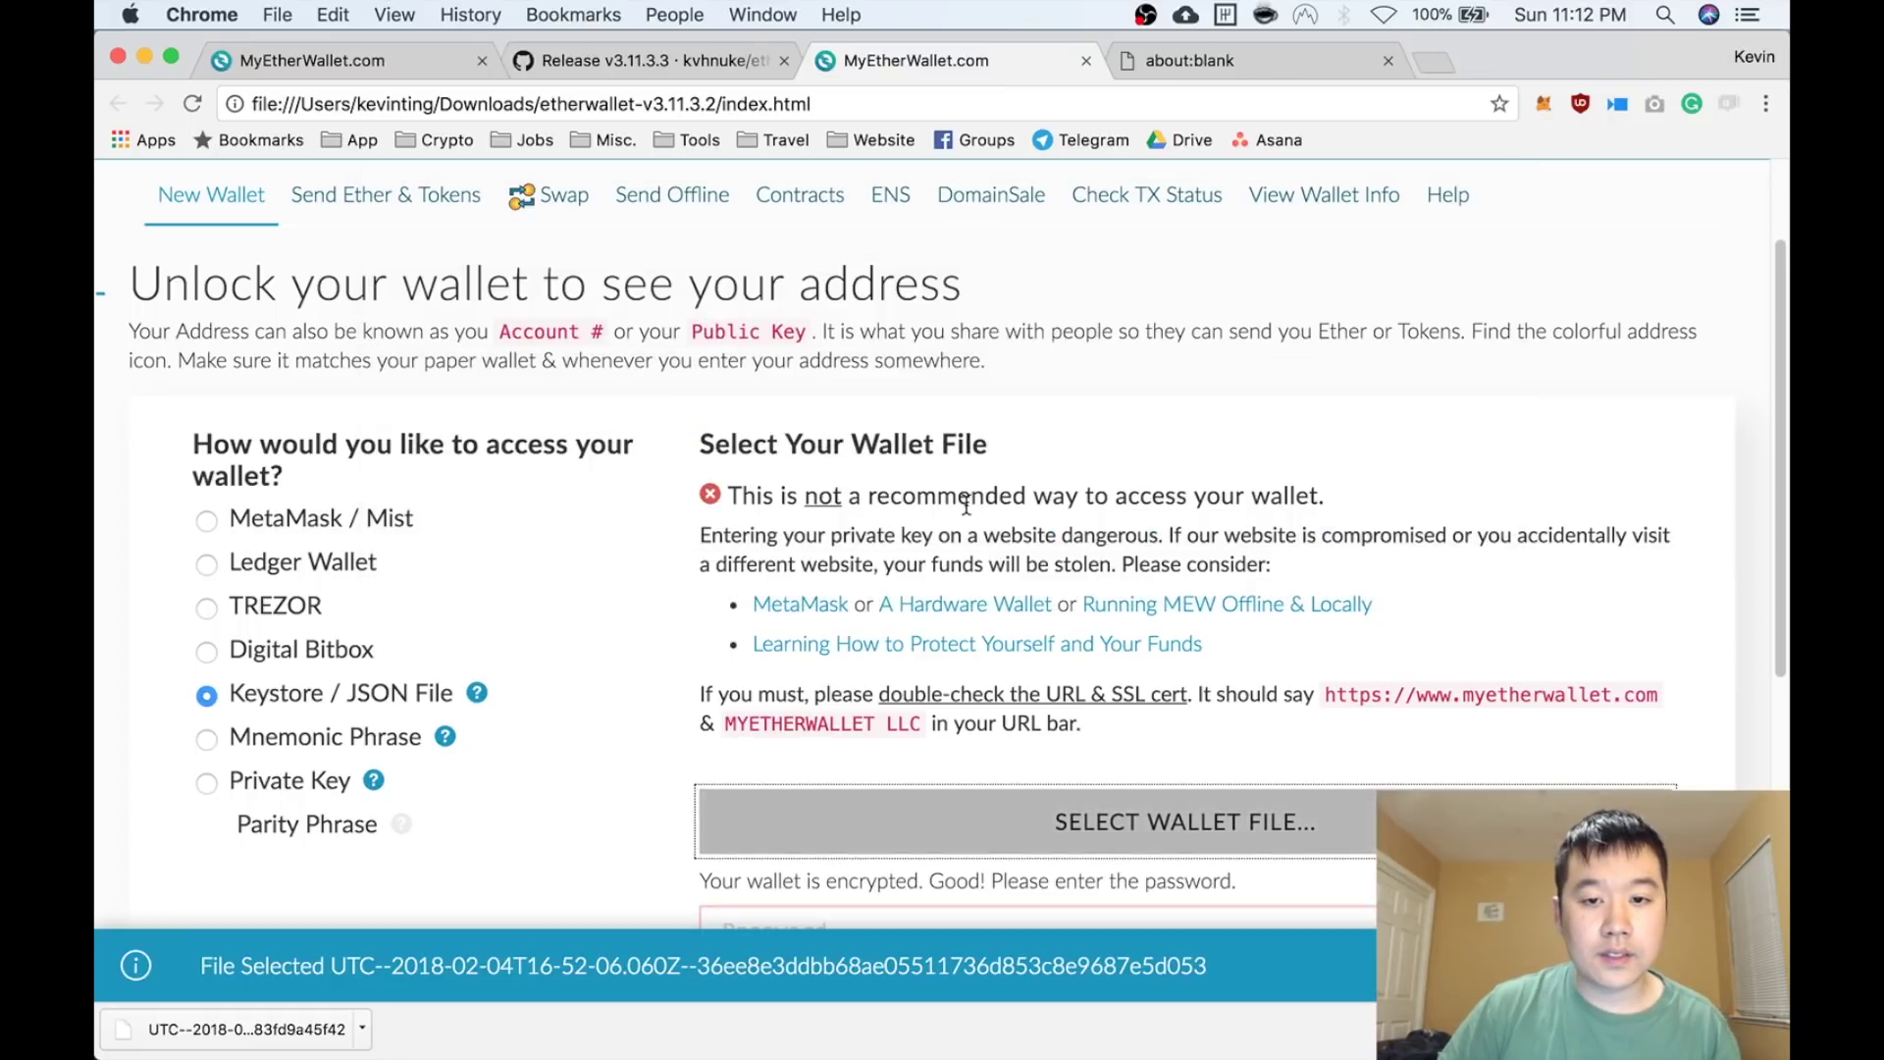
scroll(886, 544, "down", 5)
left_click(867, 478)
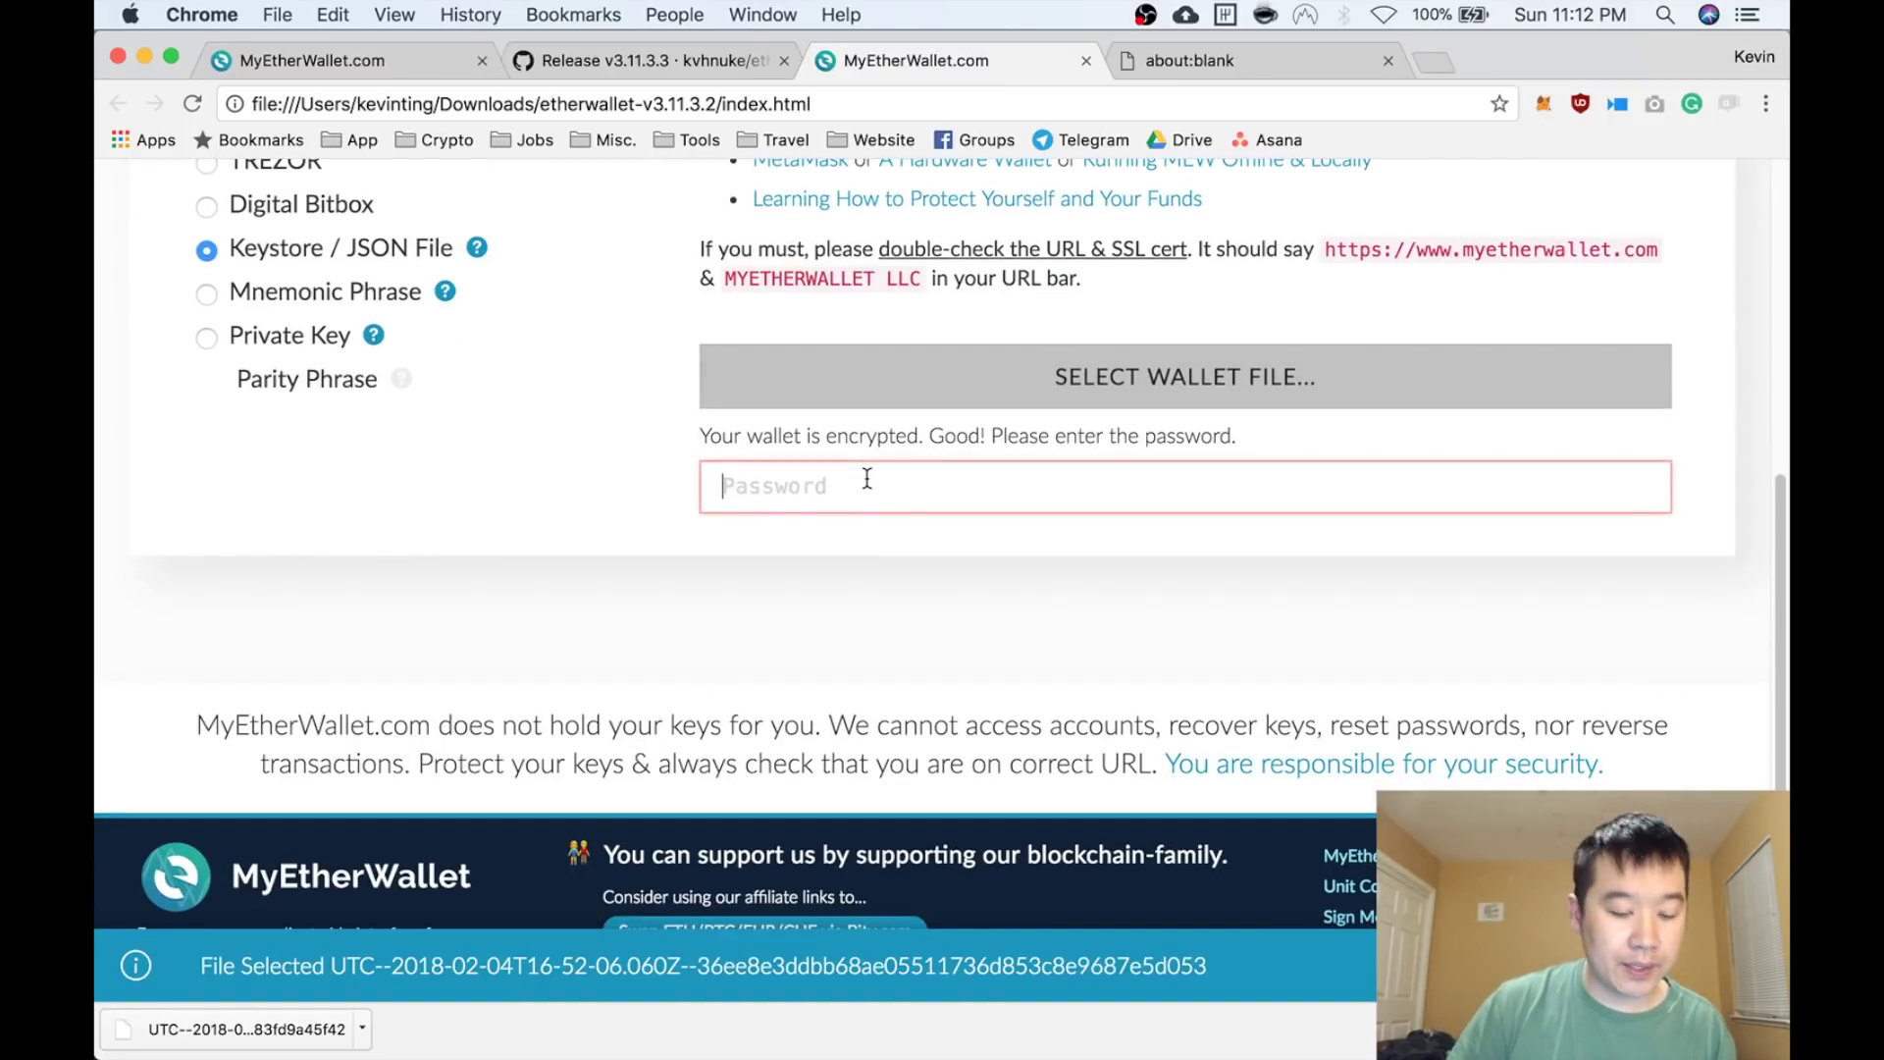
type("•••••••••••")
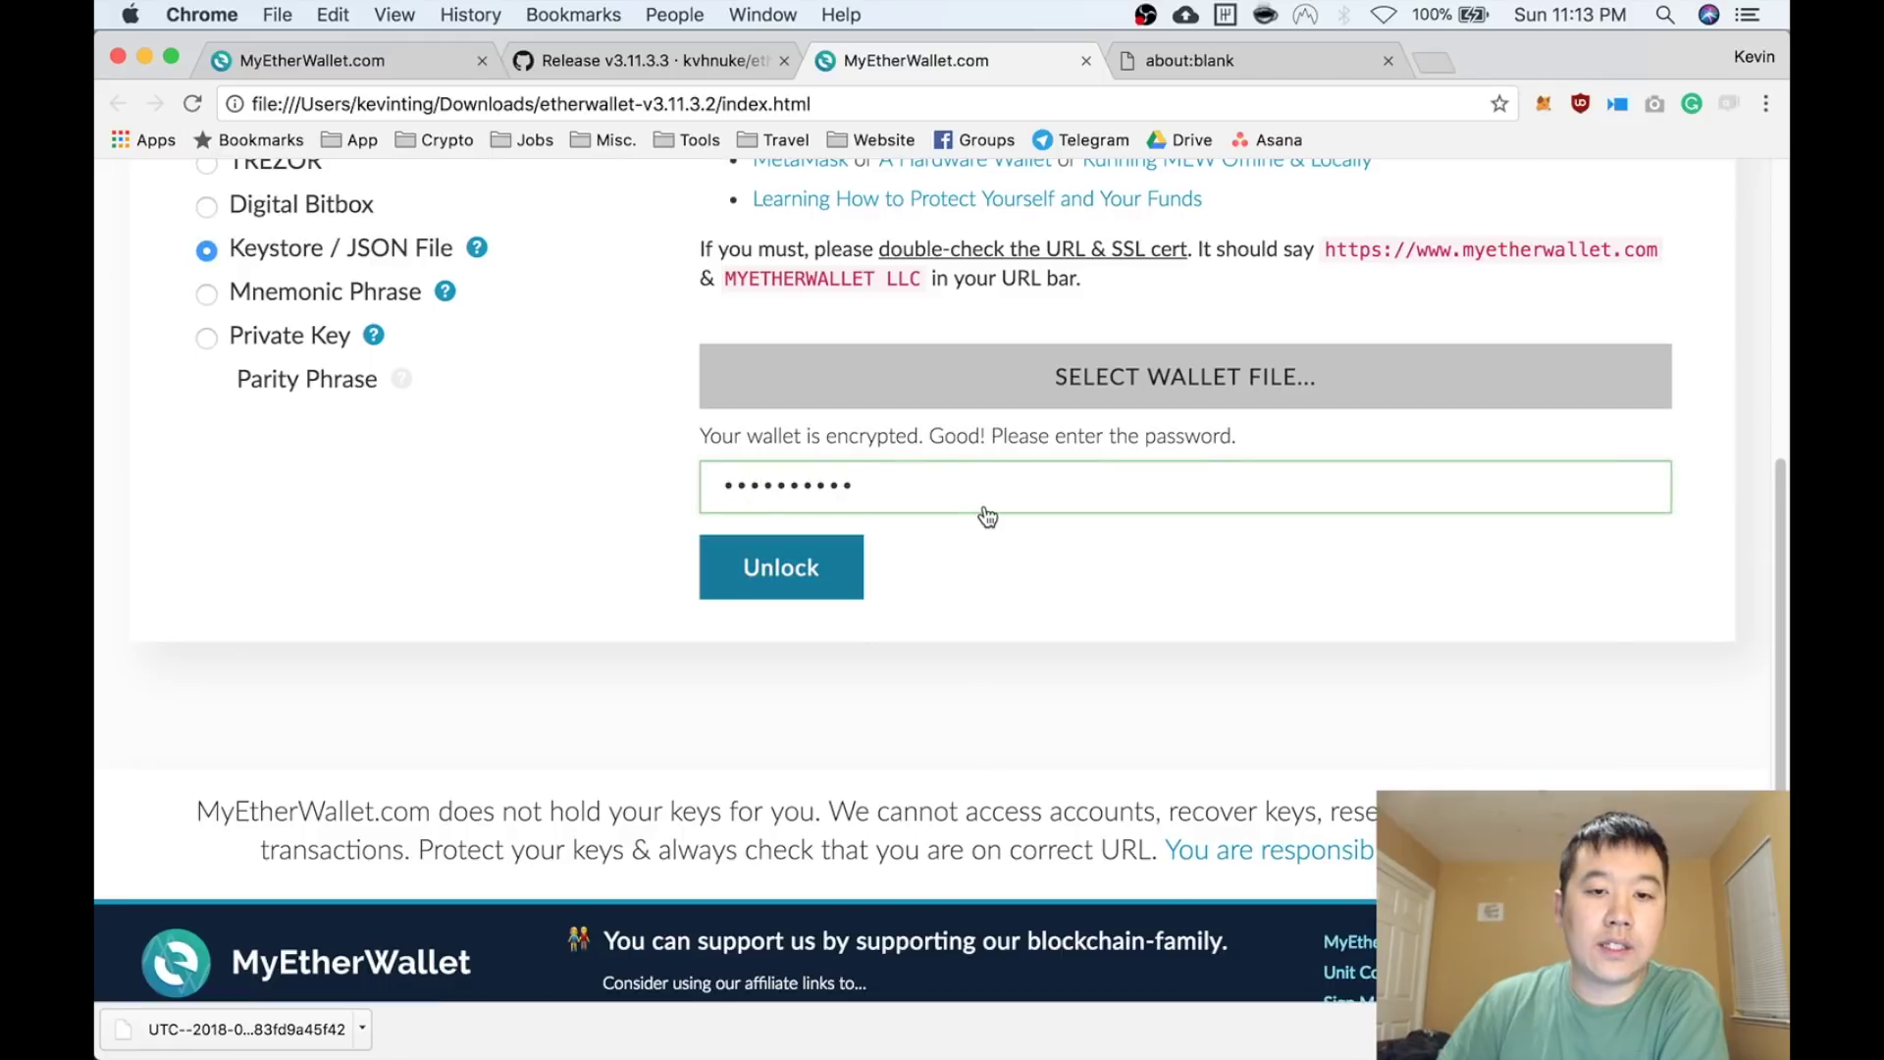
key("Return")
scroll(994, 510, "down", 5)
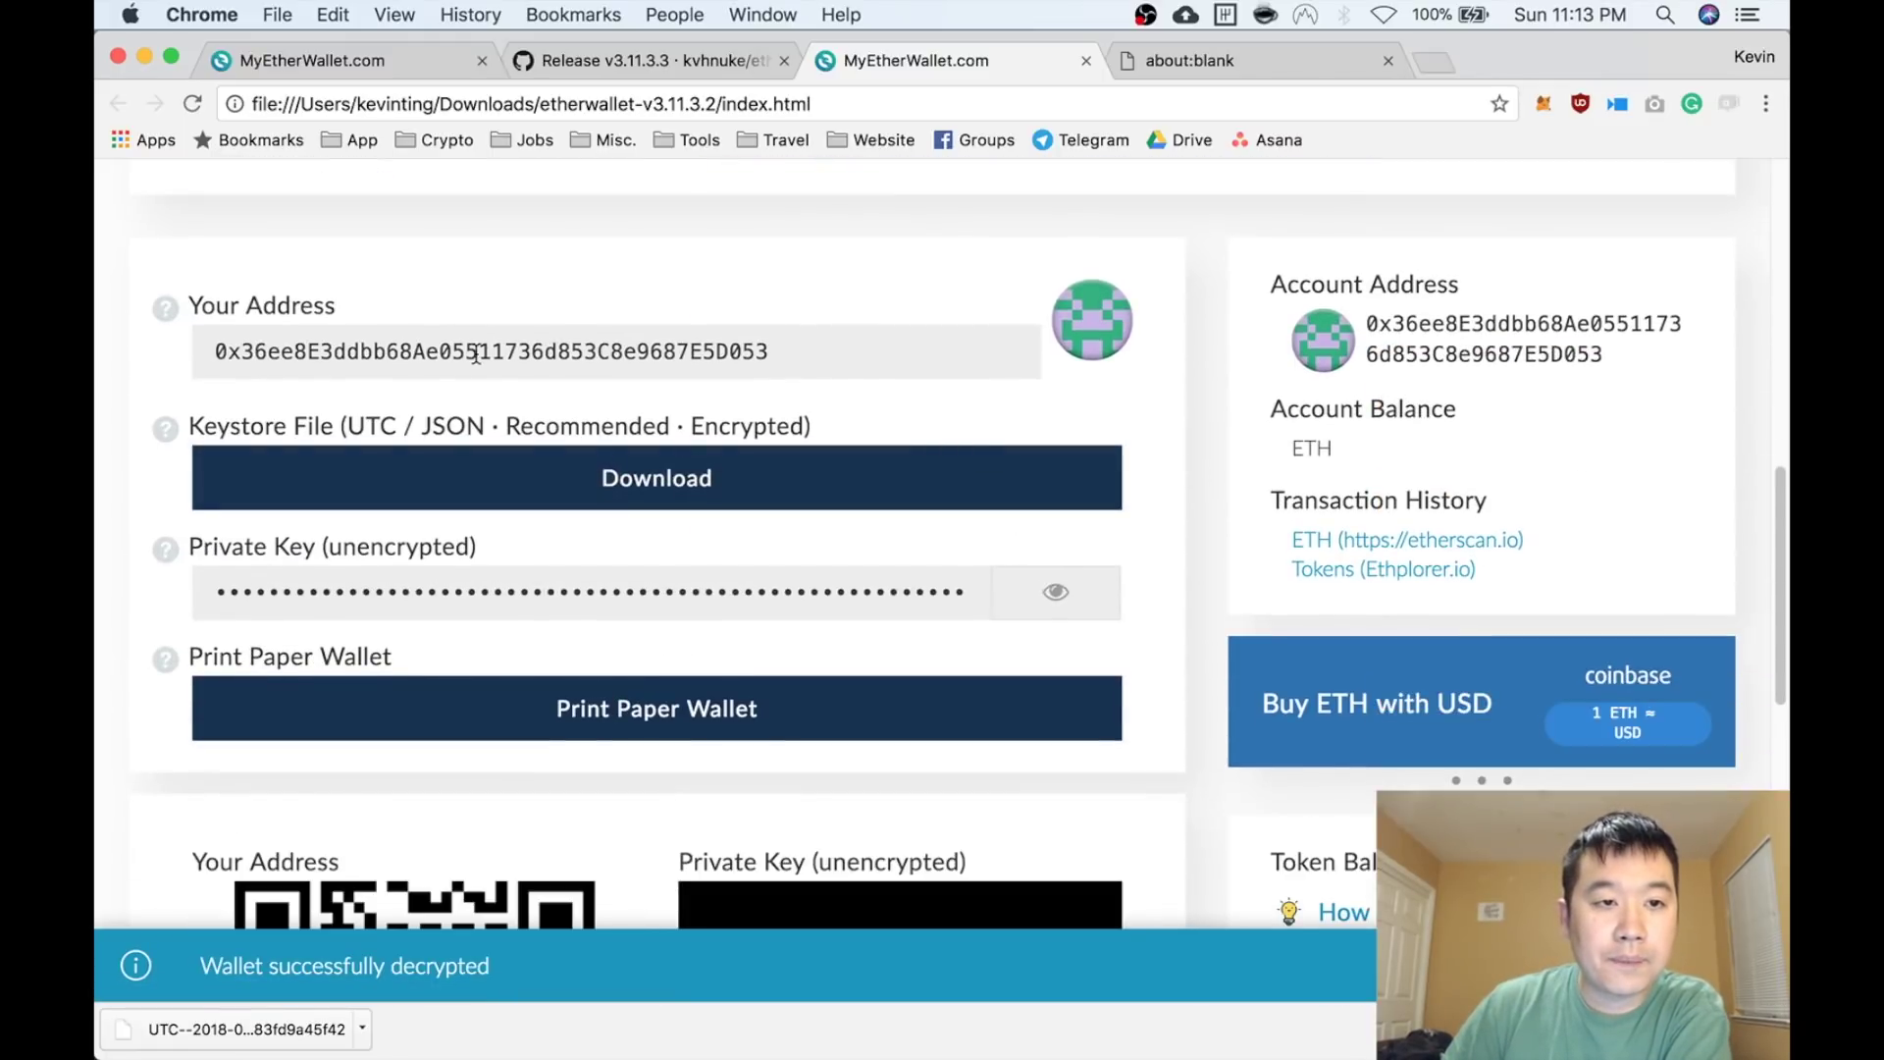
Select the wallet's full address, turn Wi-Fi back on, and select the local page address
double_click(552, 349)
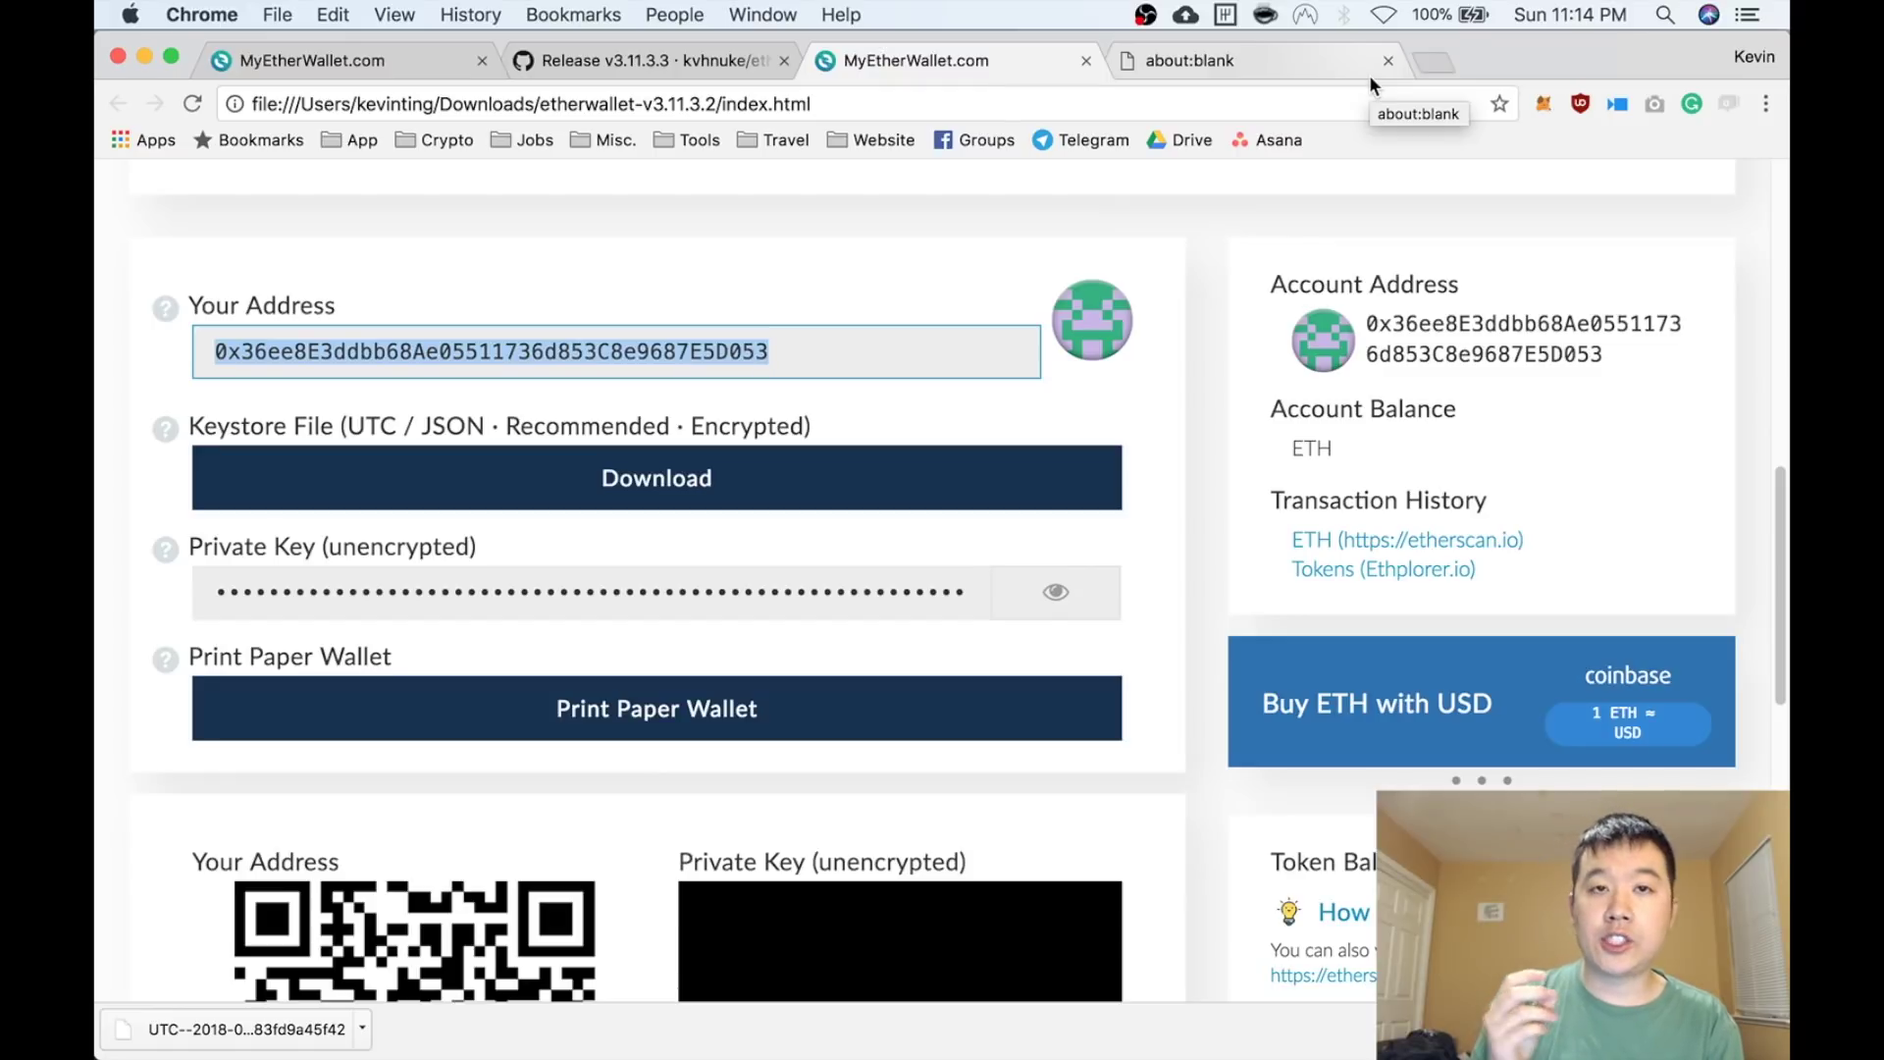
left_click(1384, 15)
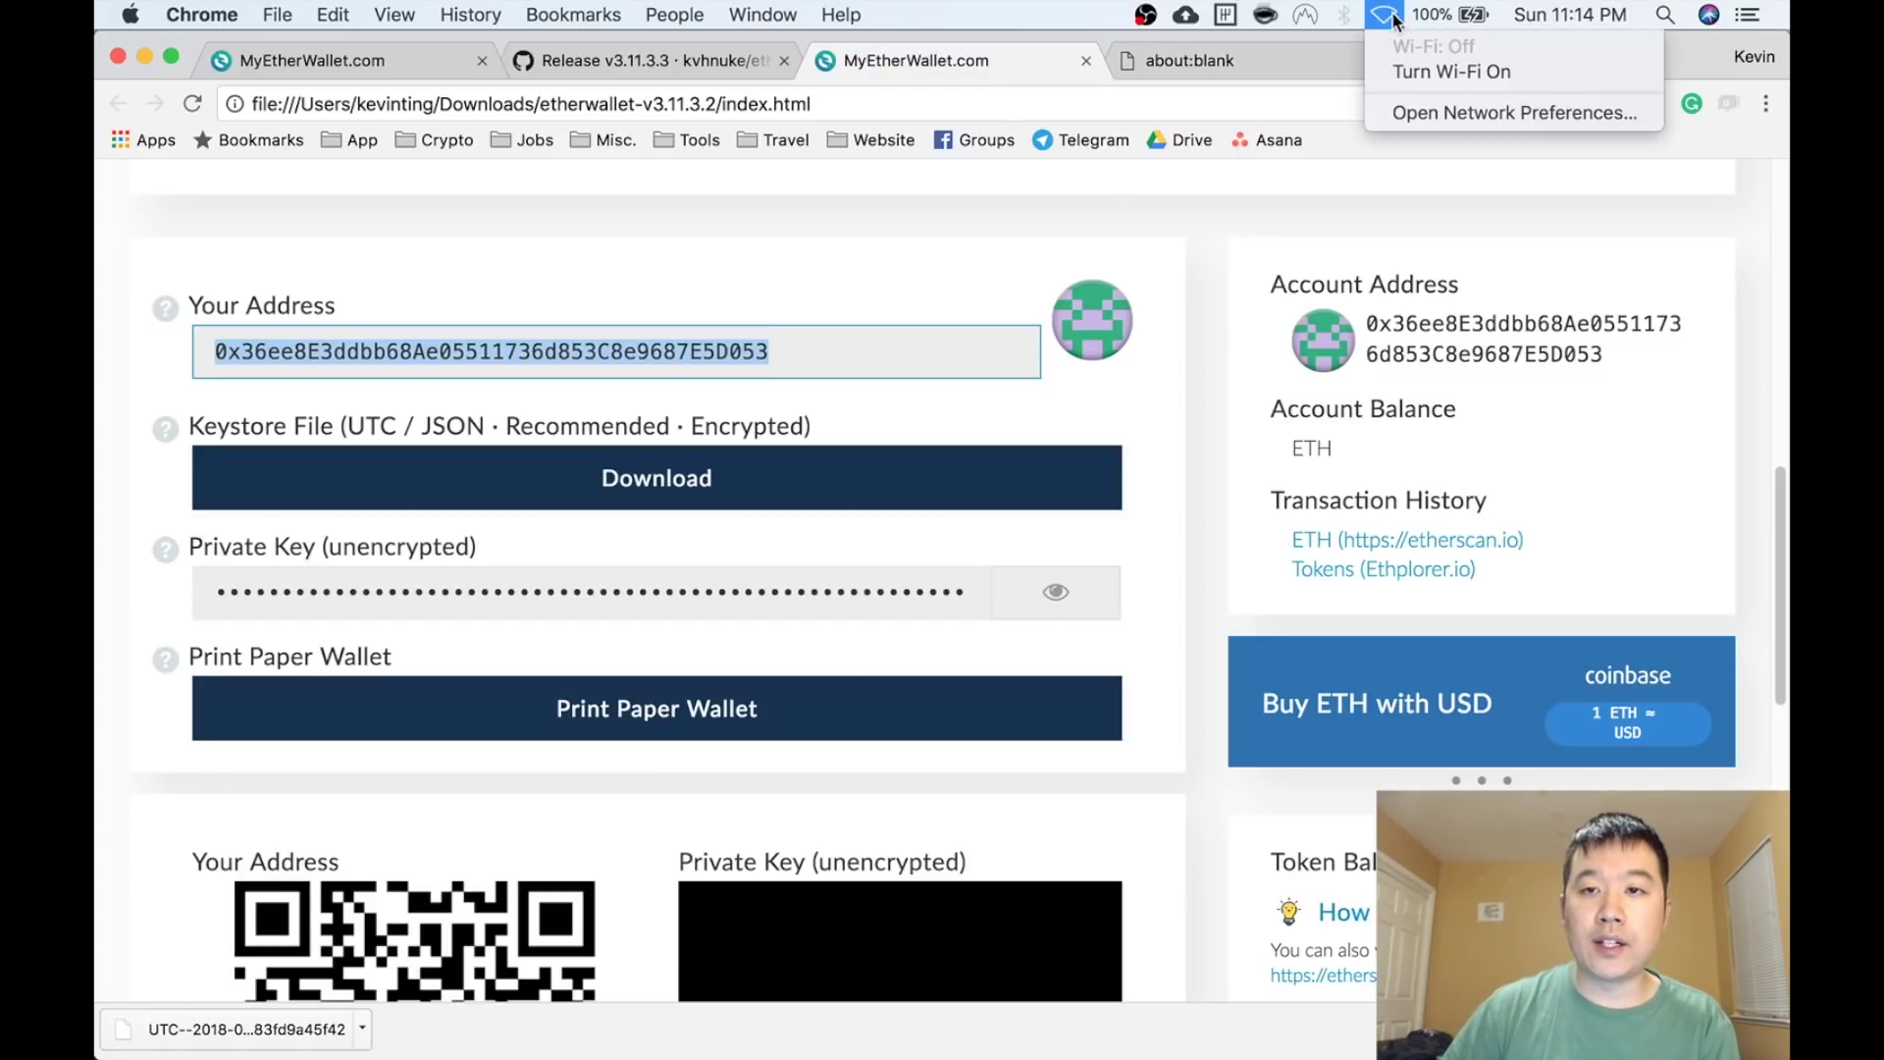
left_click(1401, 71)
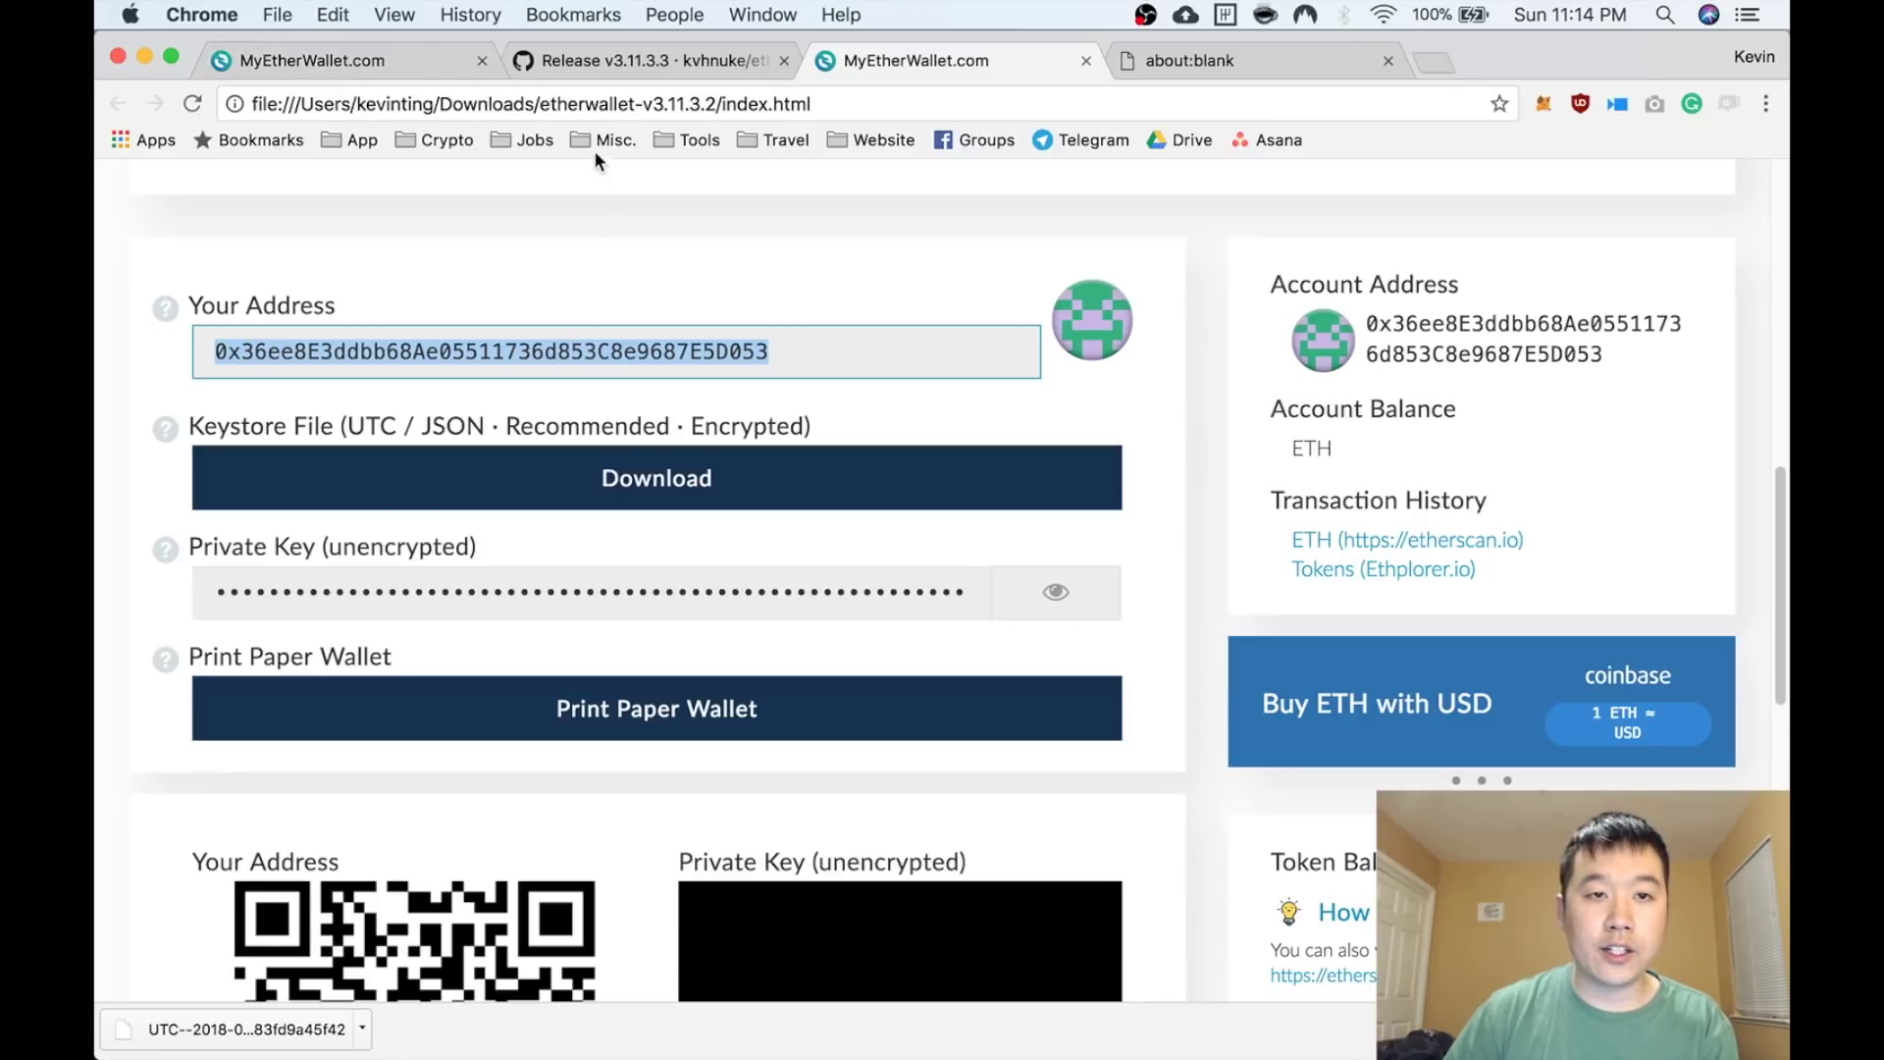
left_click(377, 102)
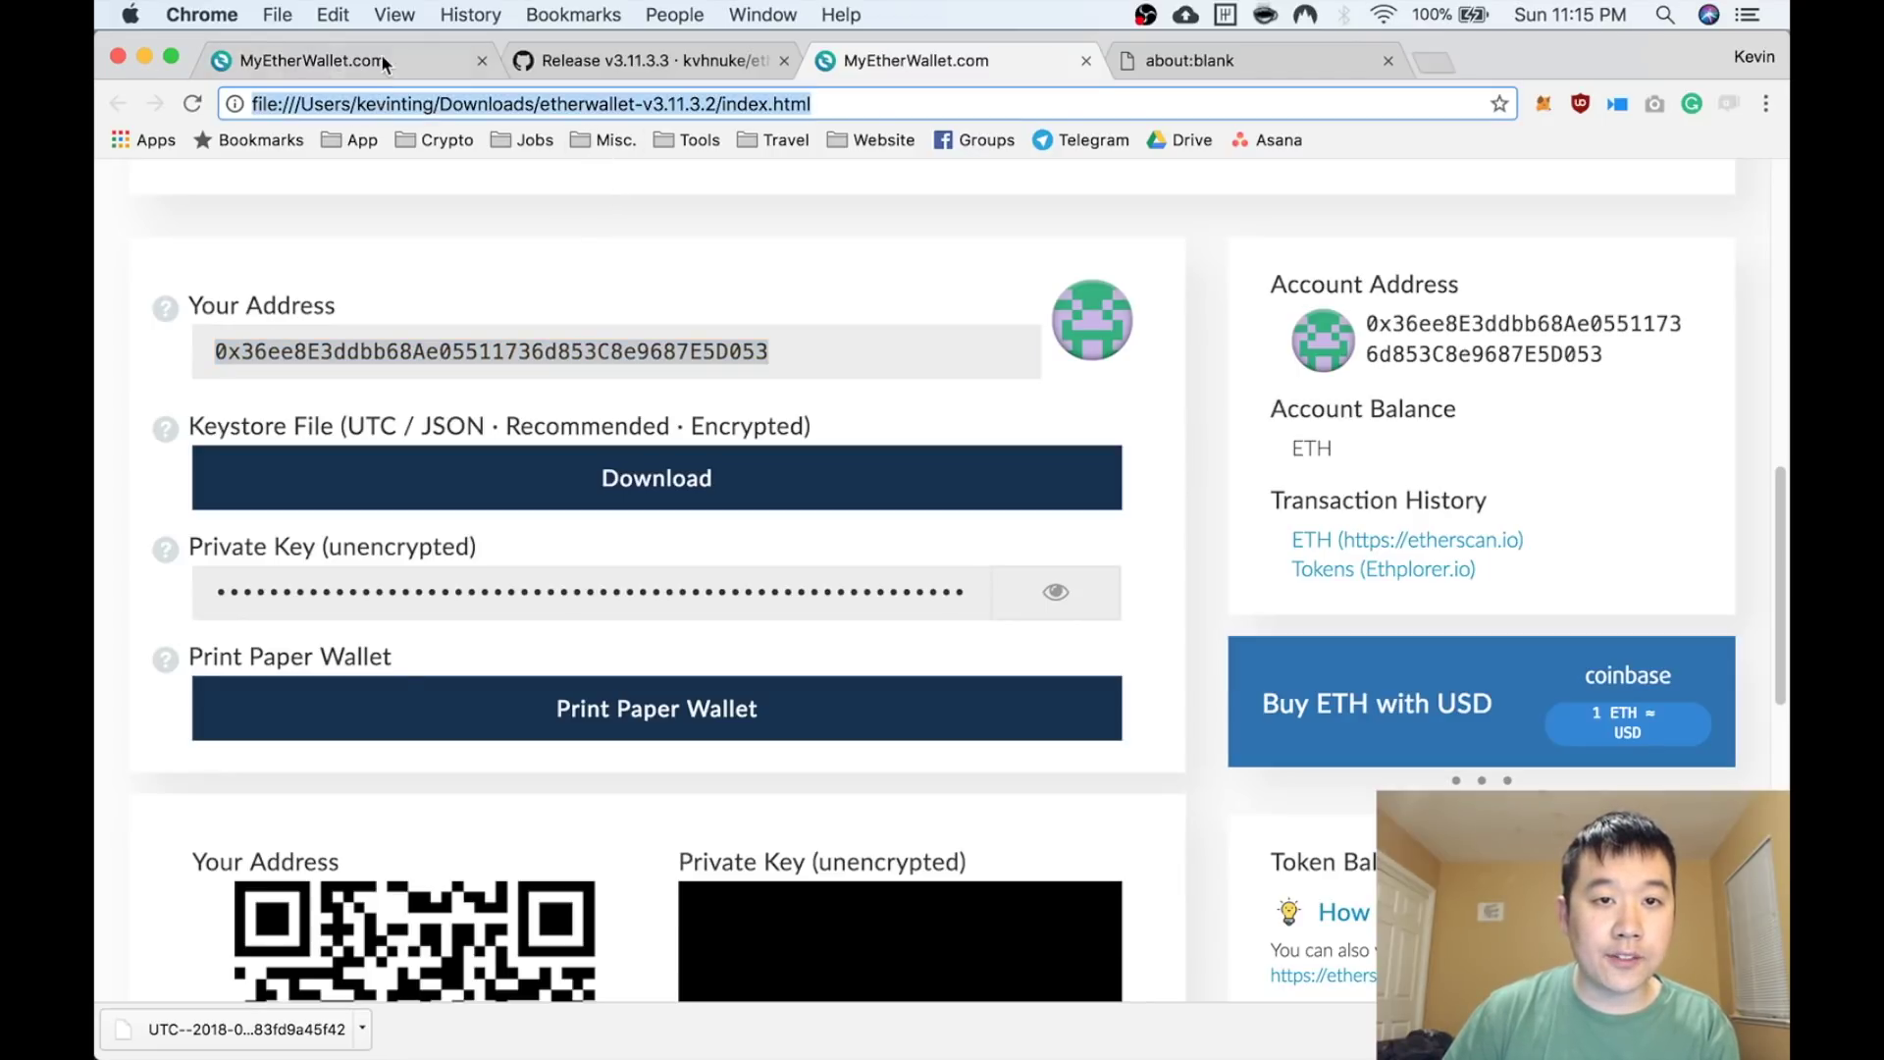
On the myetherwallet.com tab, check the secure connection, then go to Send Ether & Tokens
left_click(383, 53)
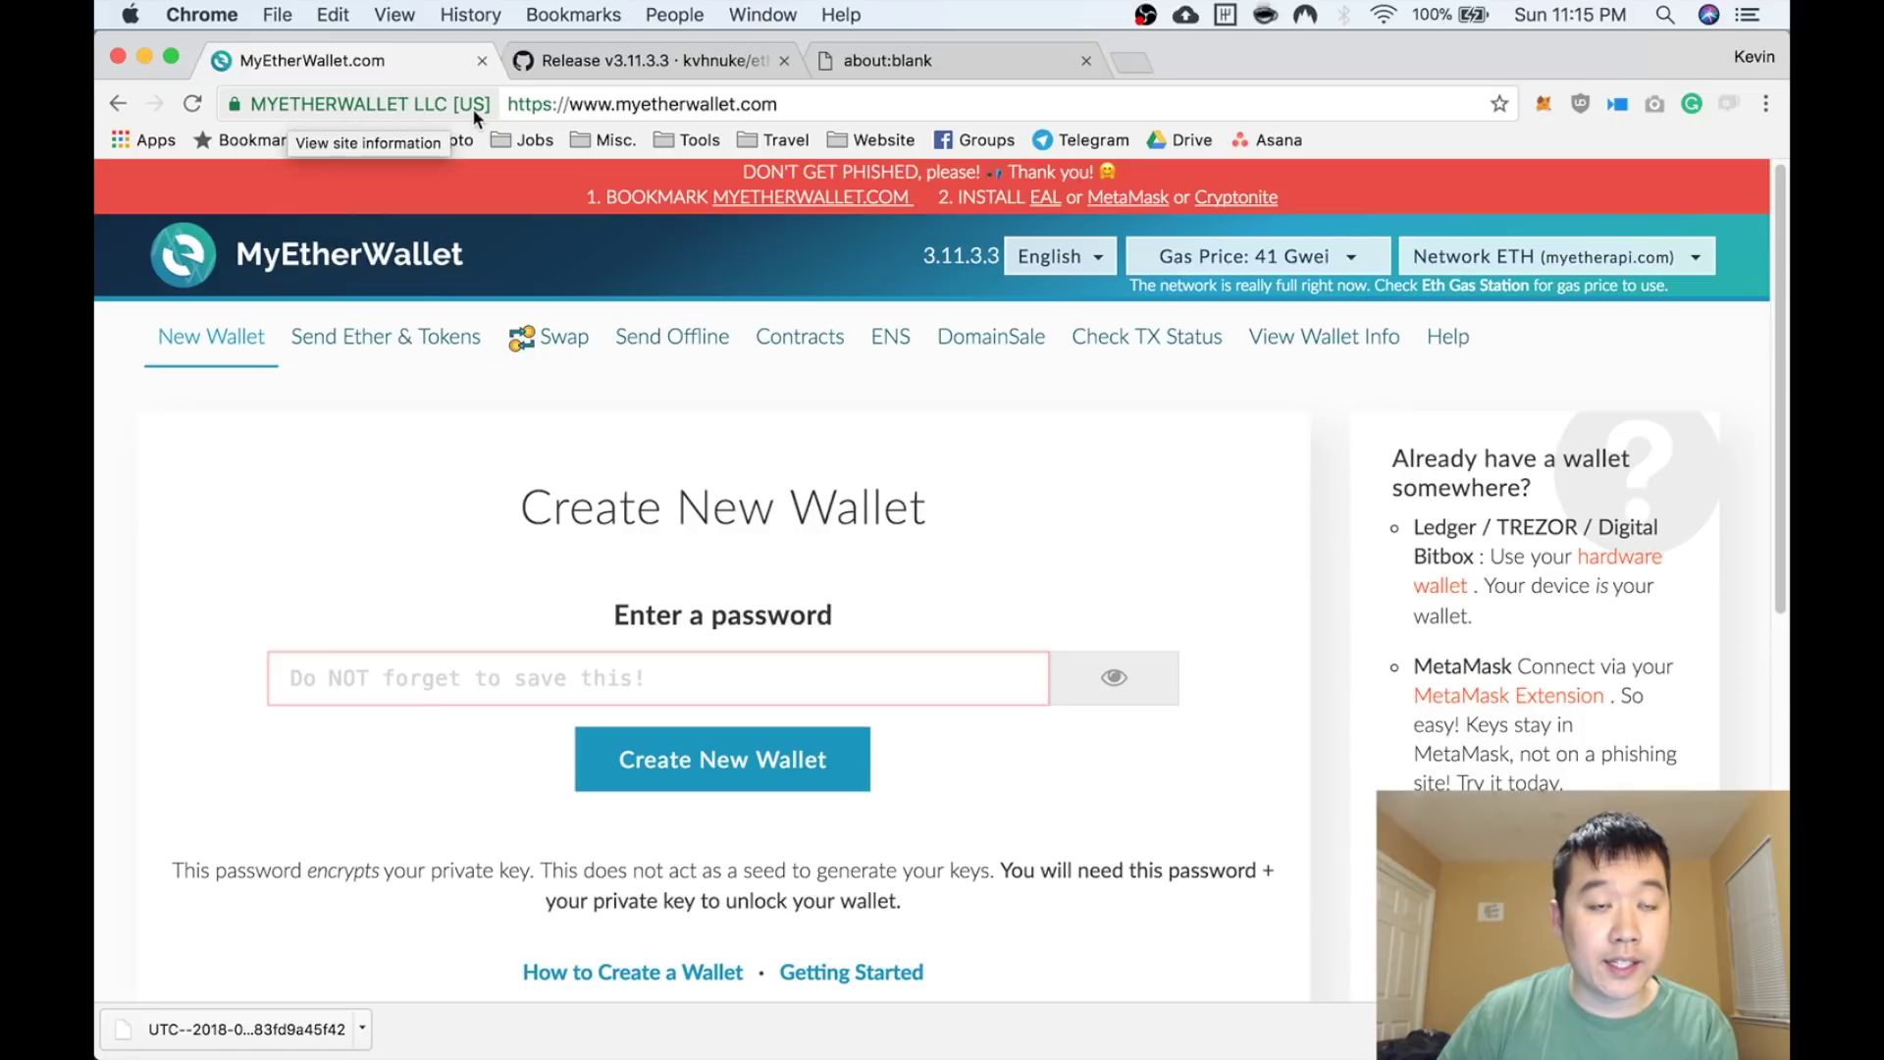
left_click(414, 114)
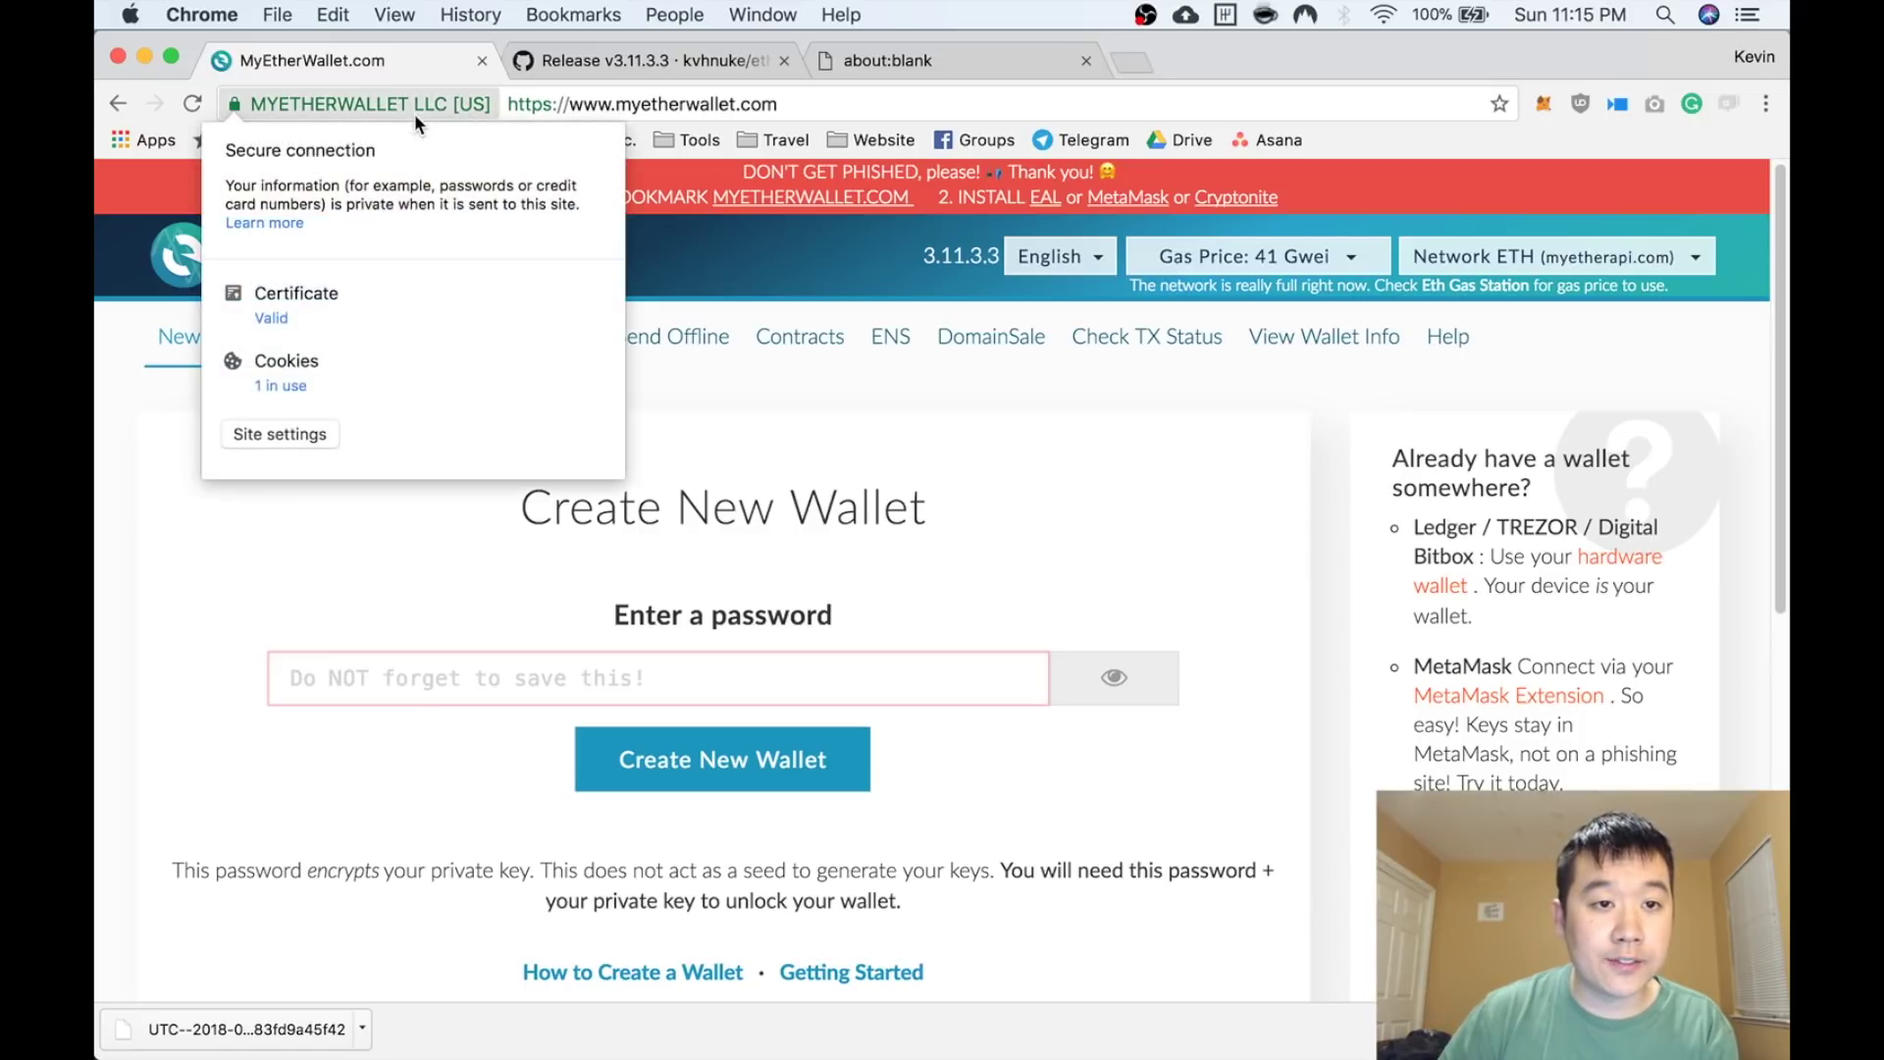
left_click(120, 433)
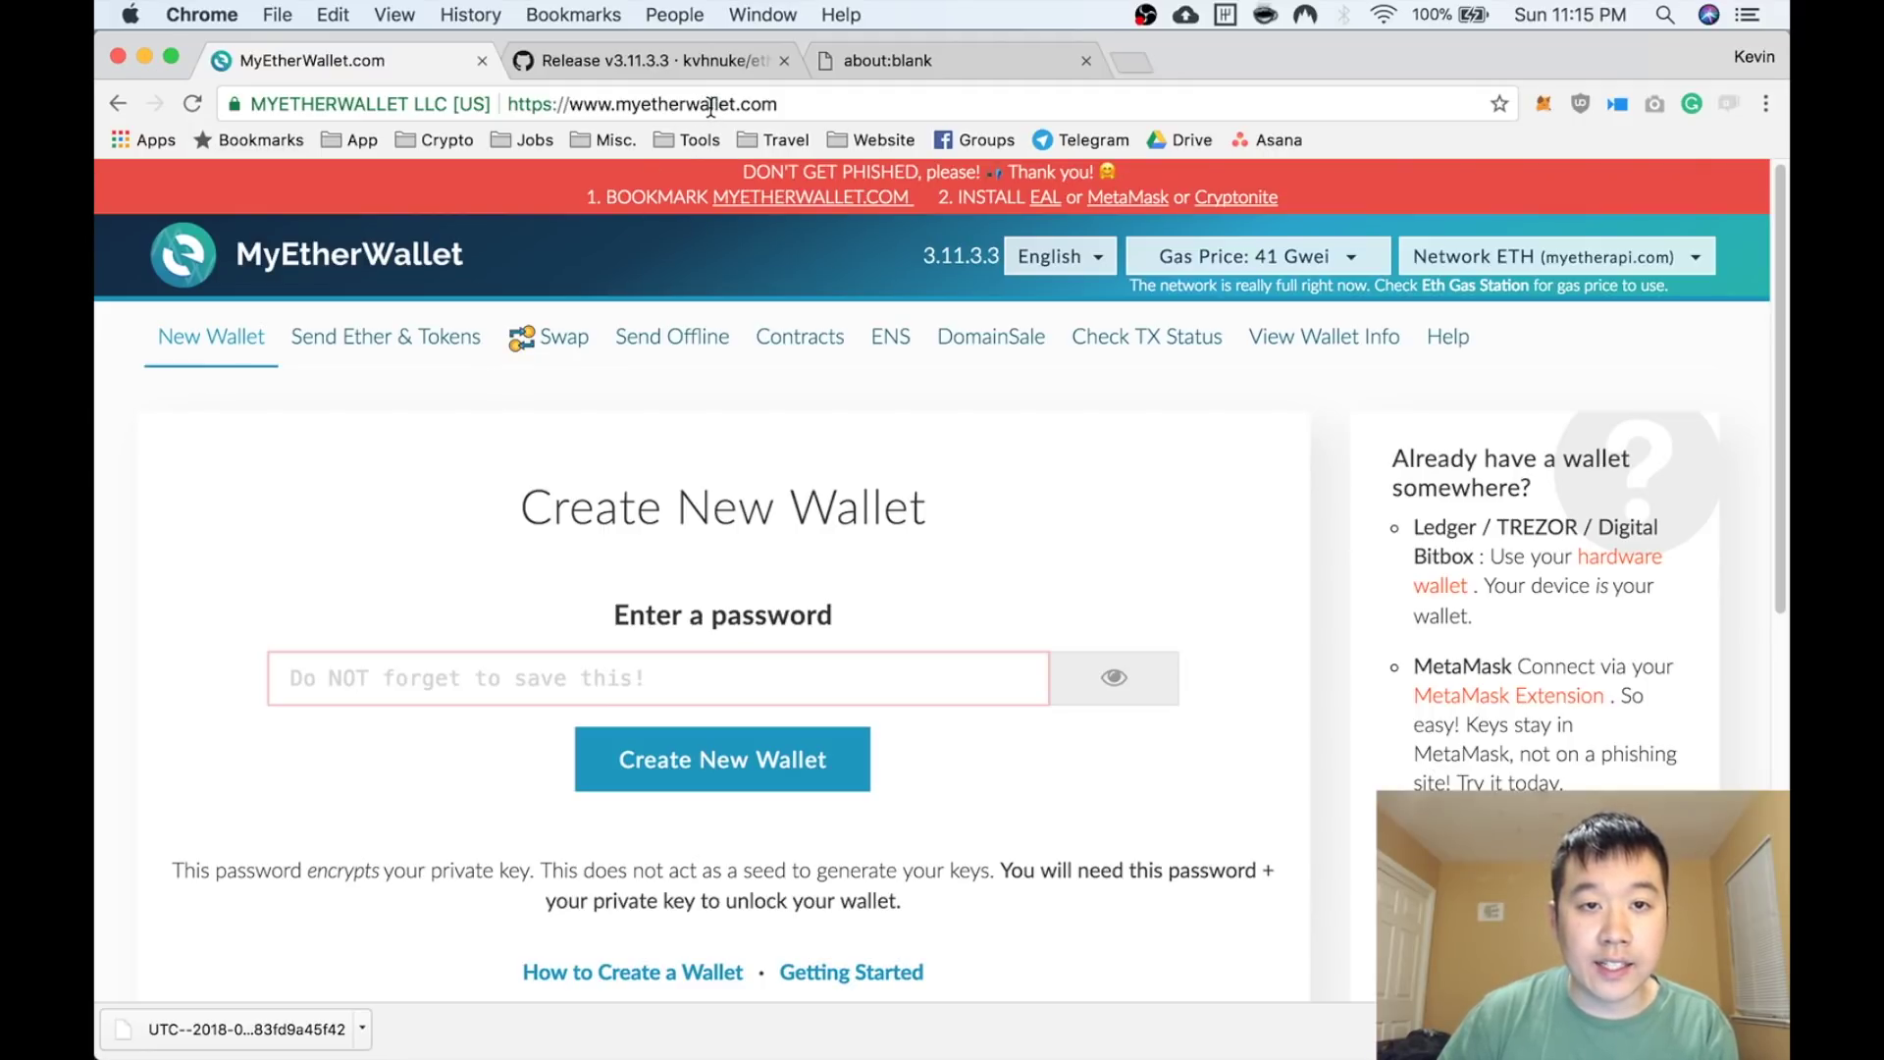
scroll(685, 422, "down", 1)
scroll(589, 417, "up", 1)
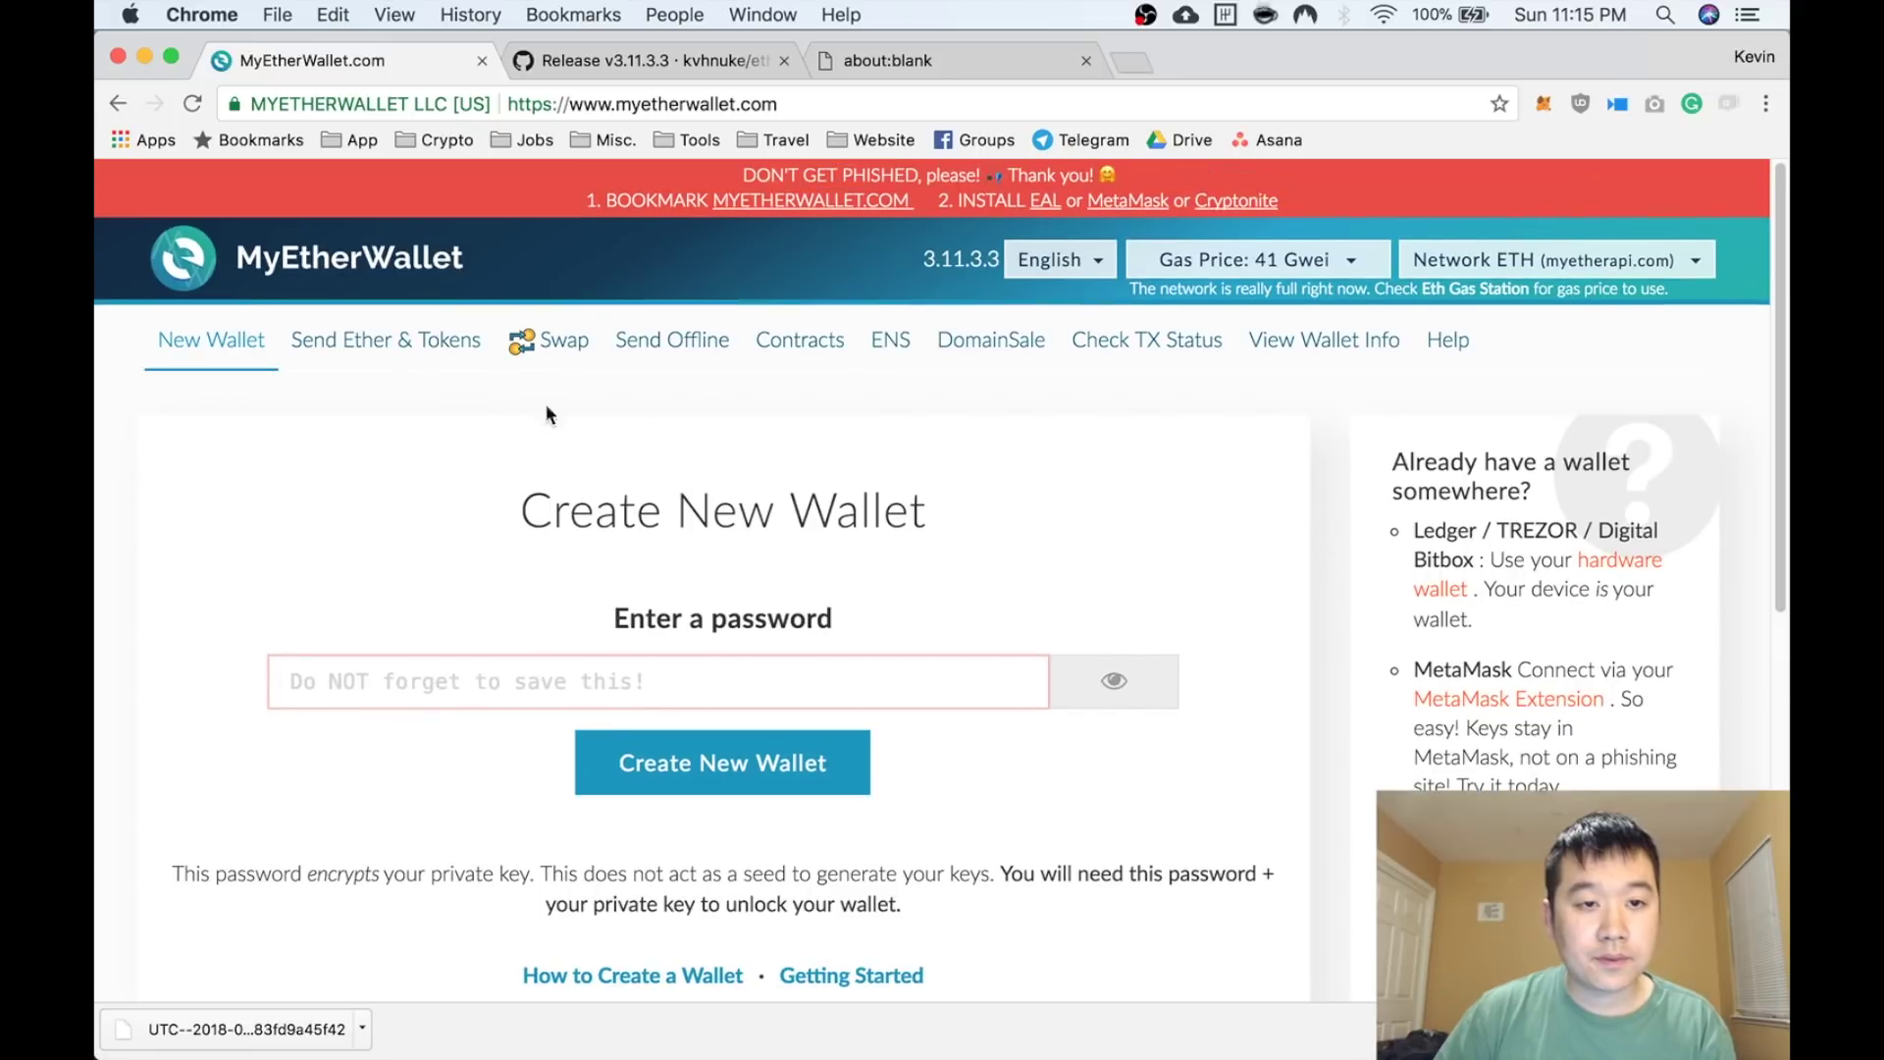
left_click(438, 358)
scroll(468, 463, "down", 2)
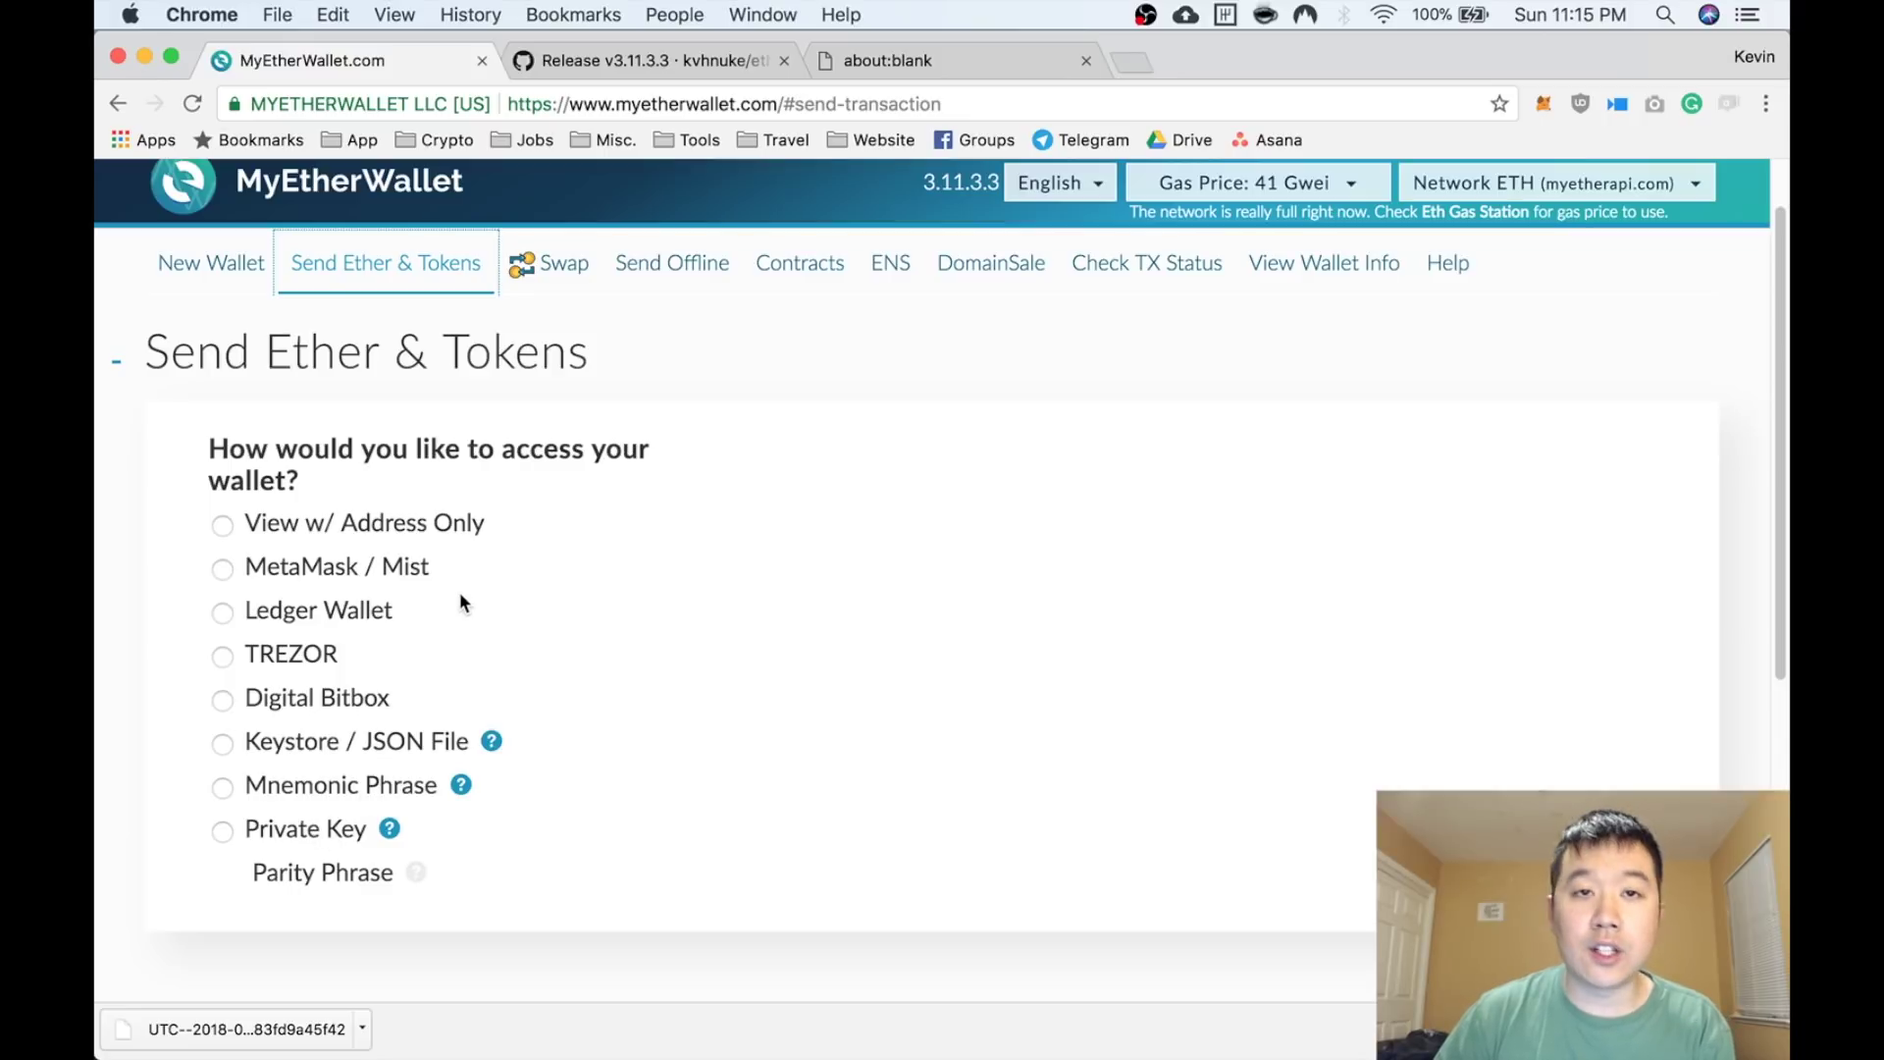
Open Send Offline and review Steps 1–3, clicking into the Signed Transaction box
left_click(661, 280)
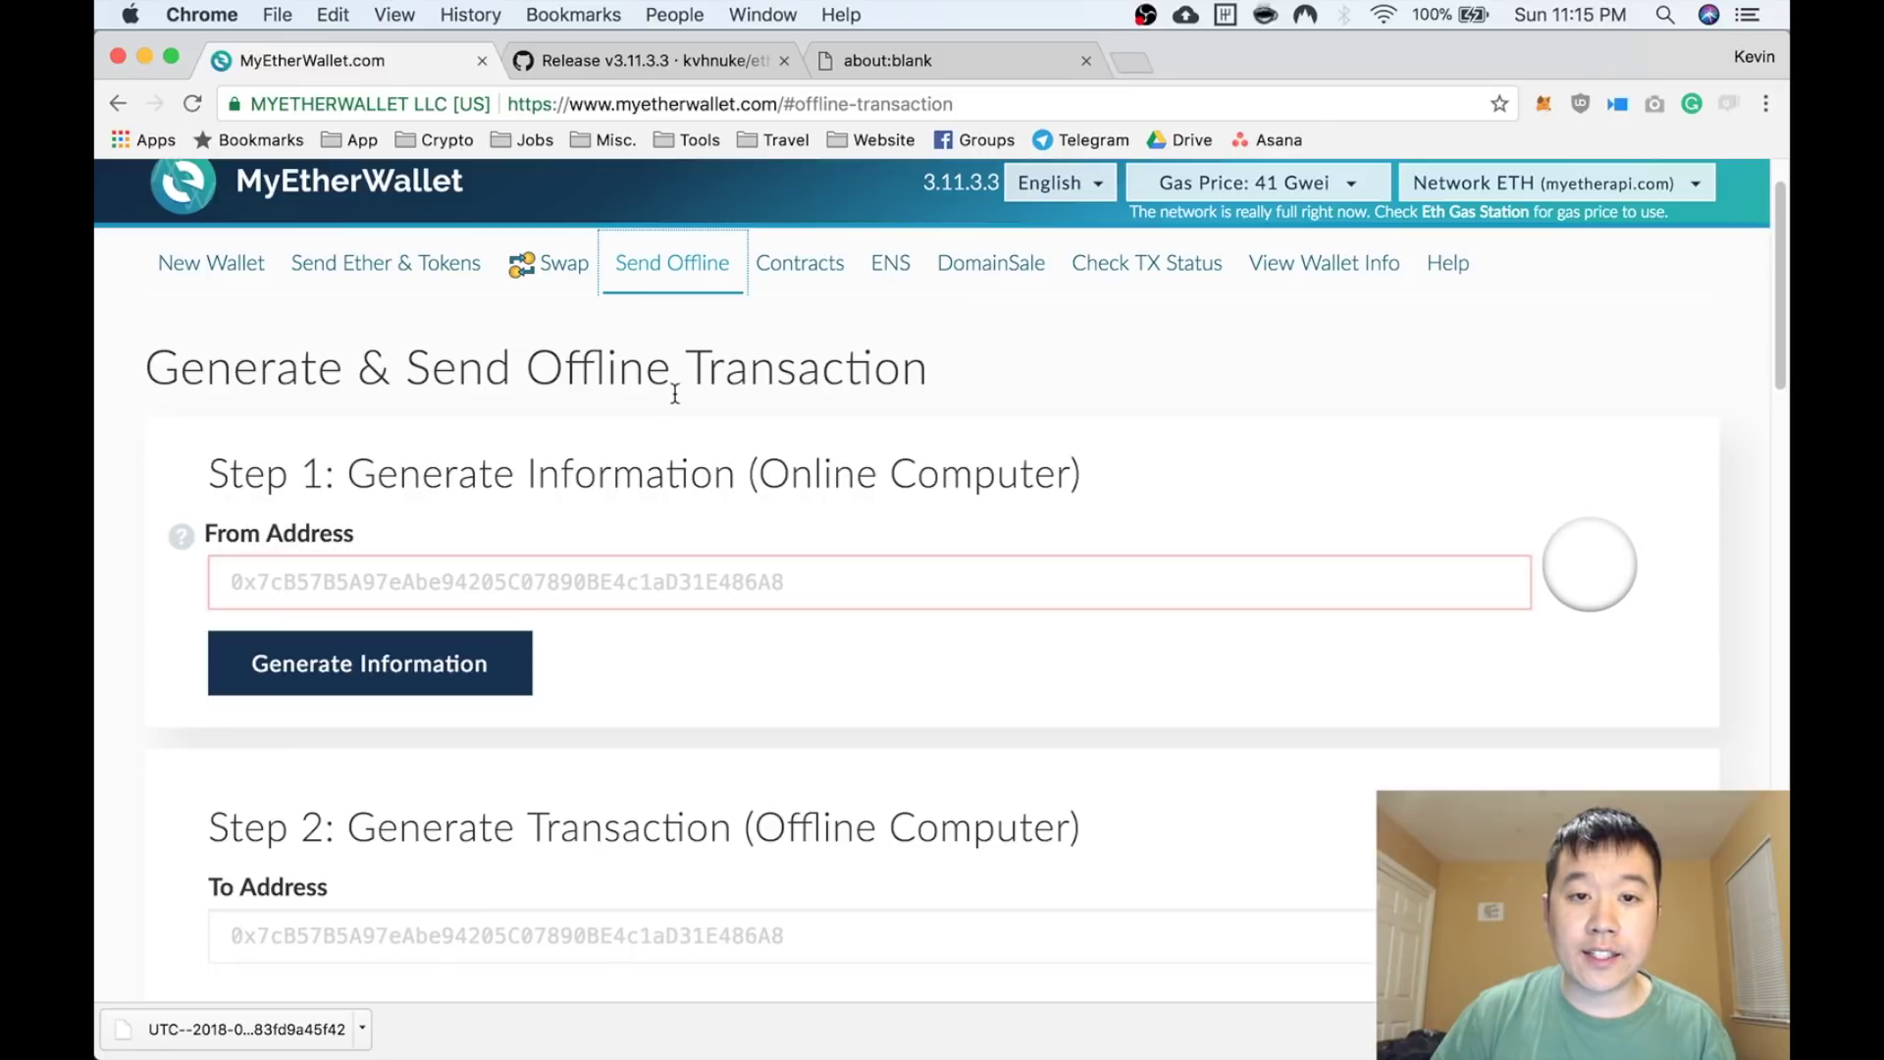
scroll(675, 391, "down", 3)
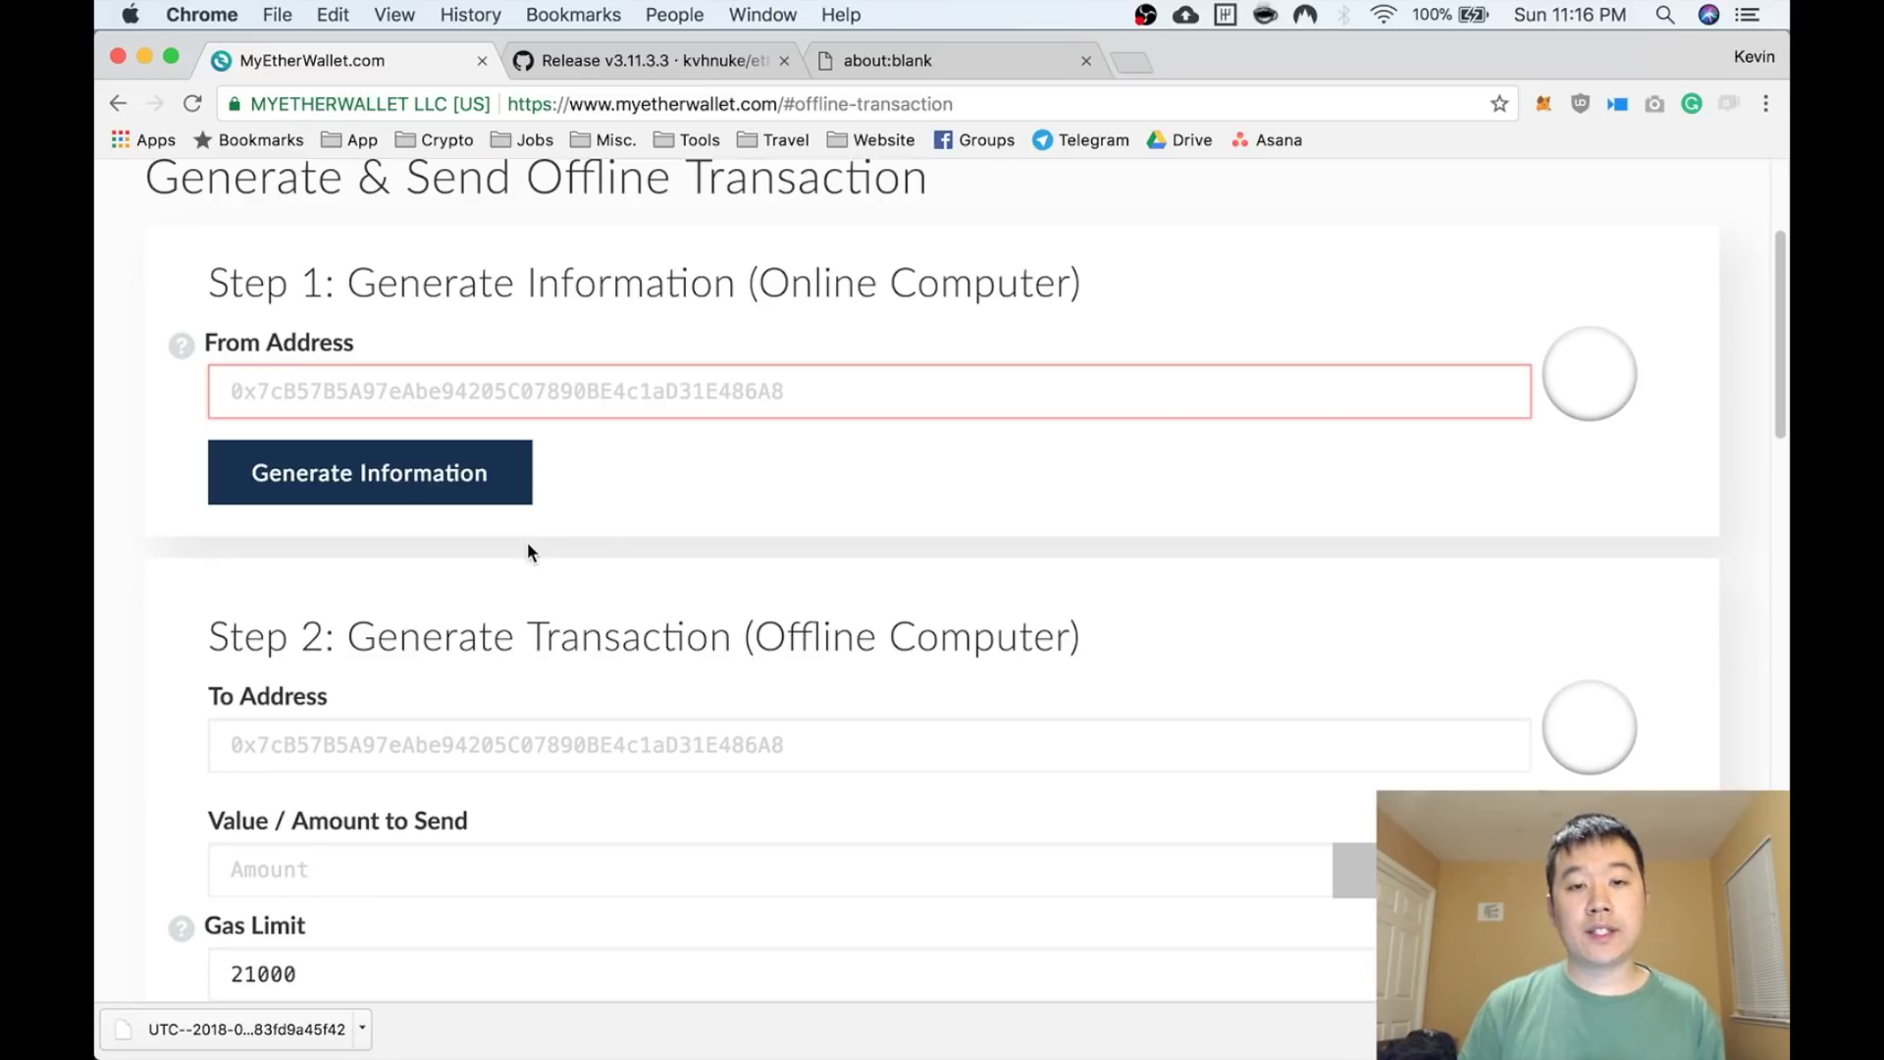
scroll(530, 555, "down", 5)
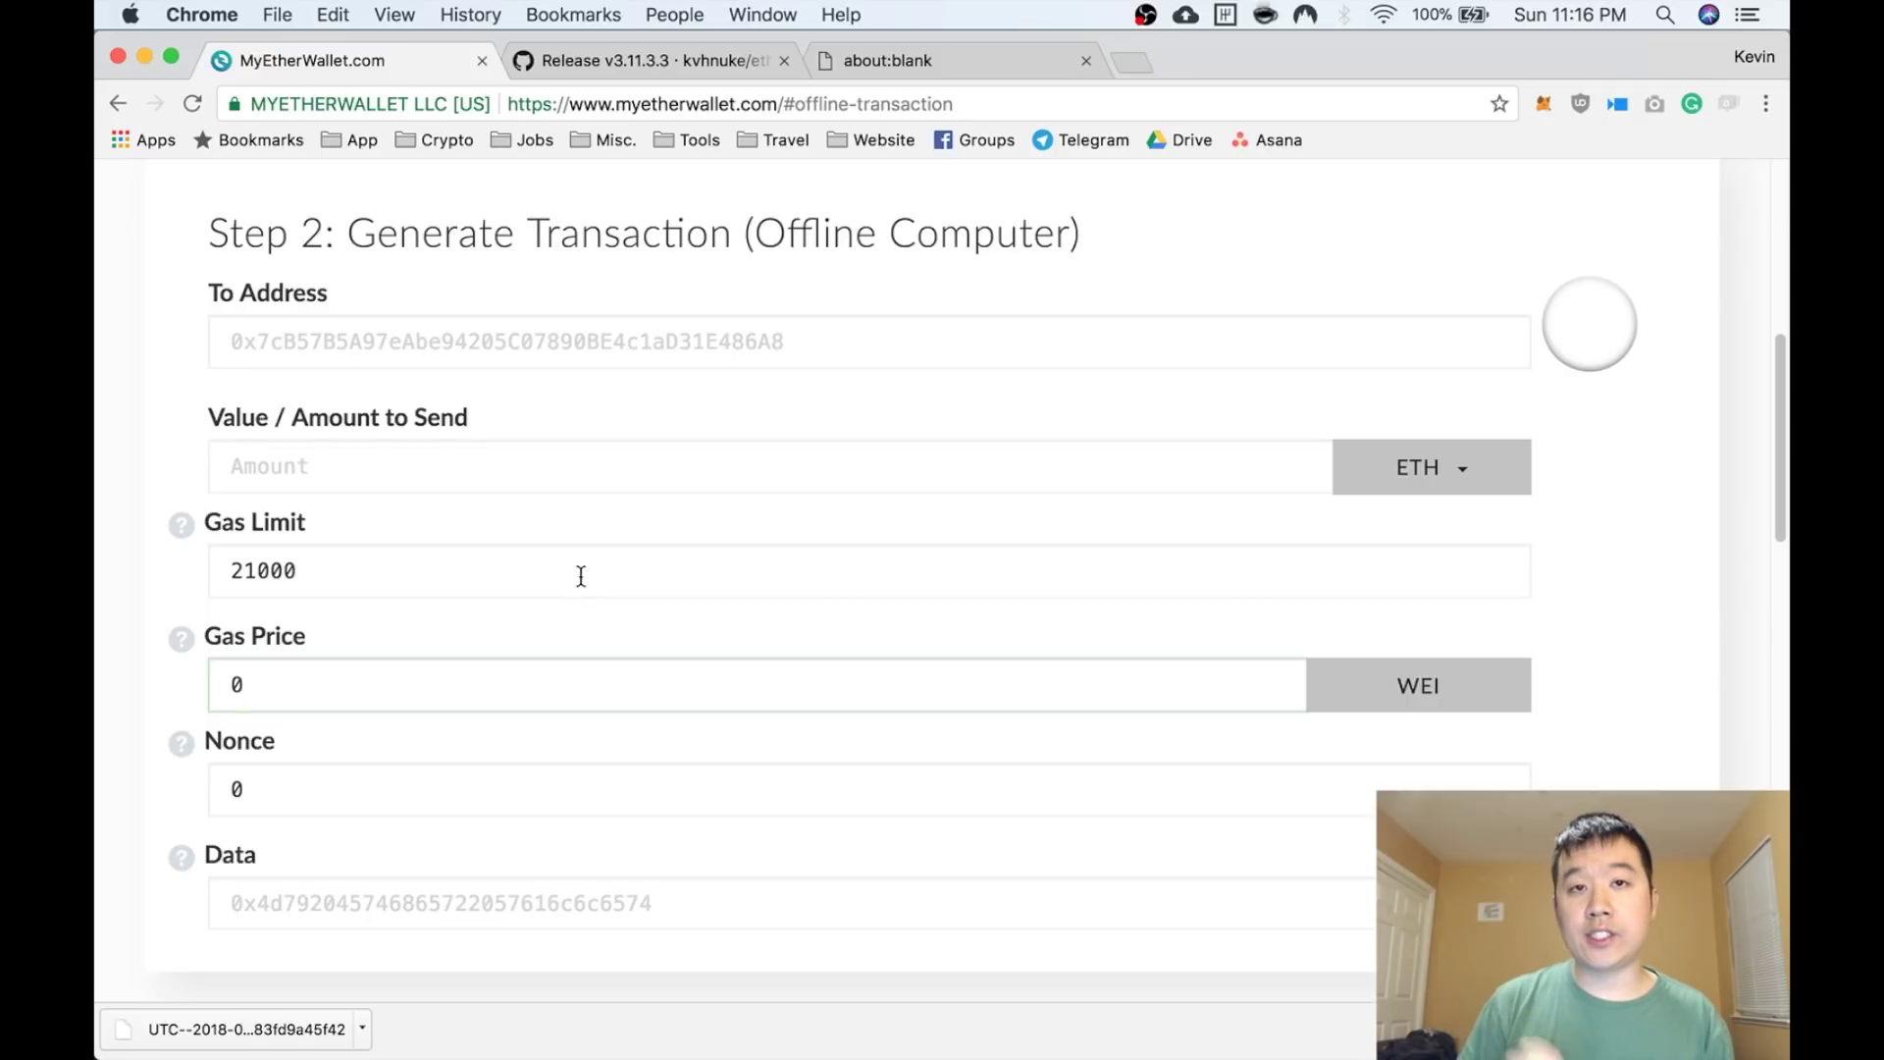
scroll(602, 791, "up", 3)
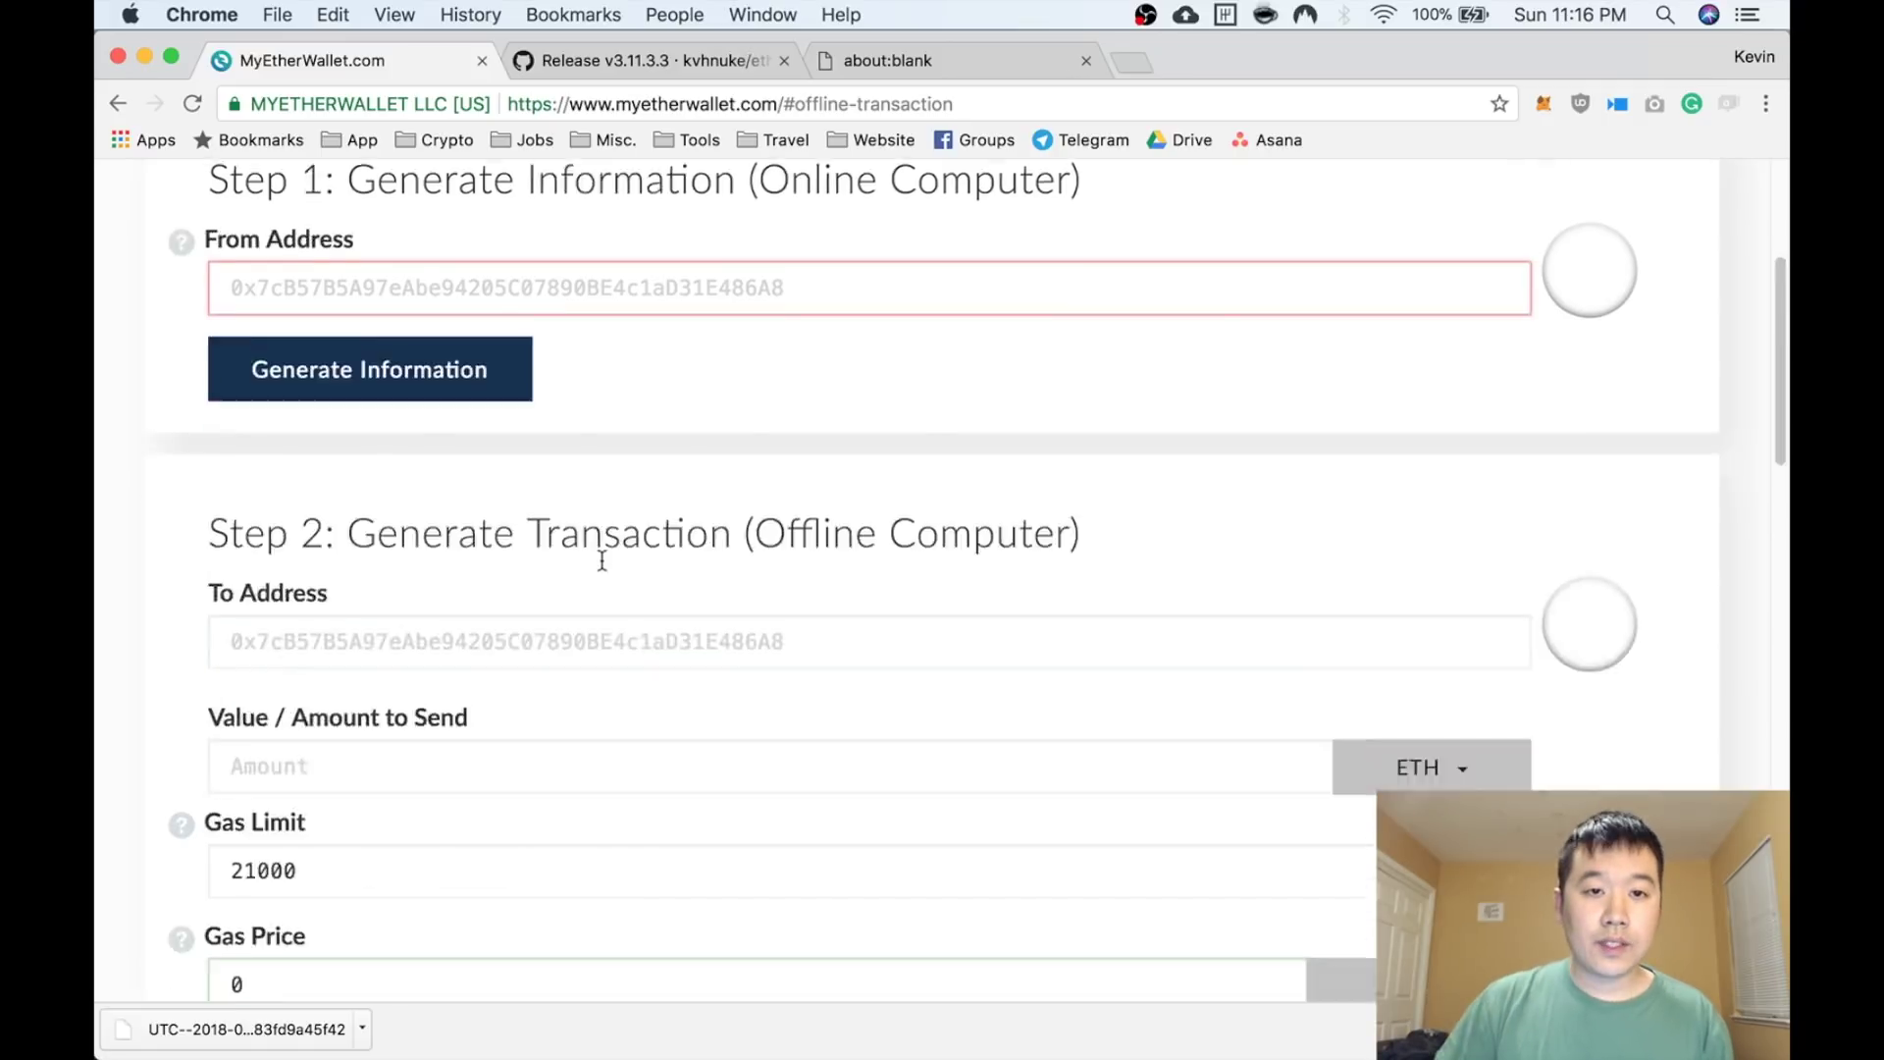
scroll(602, 559, "down", 2)
scroll(602, 560, "up", 1)
scroll(602, 560, "up", 5)
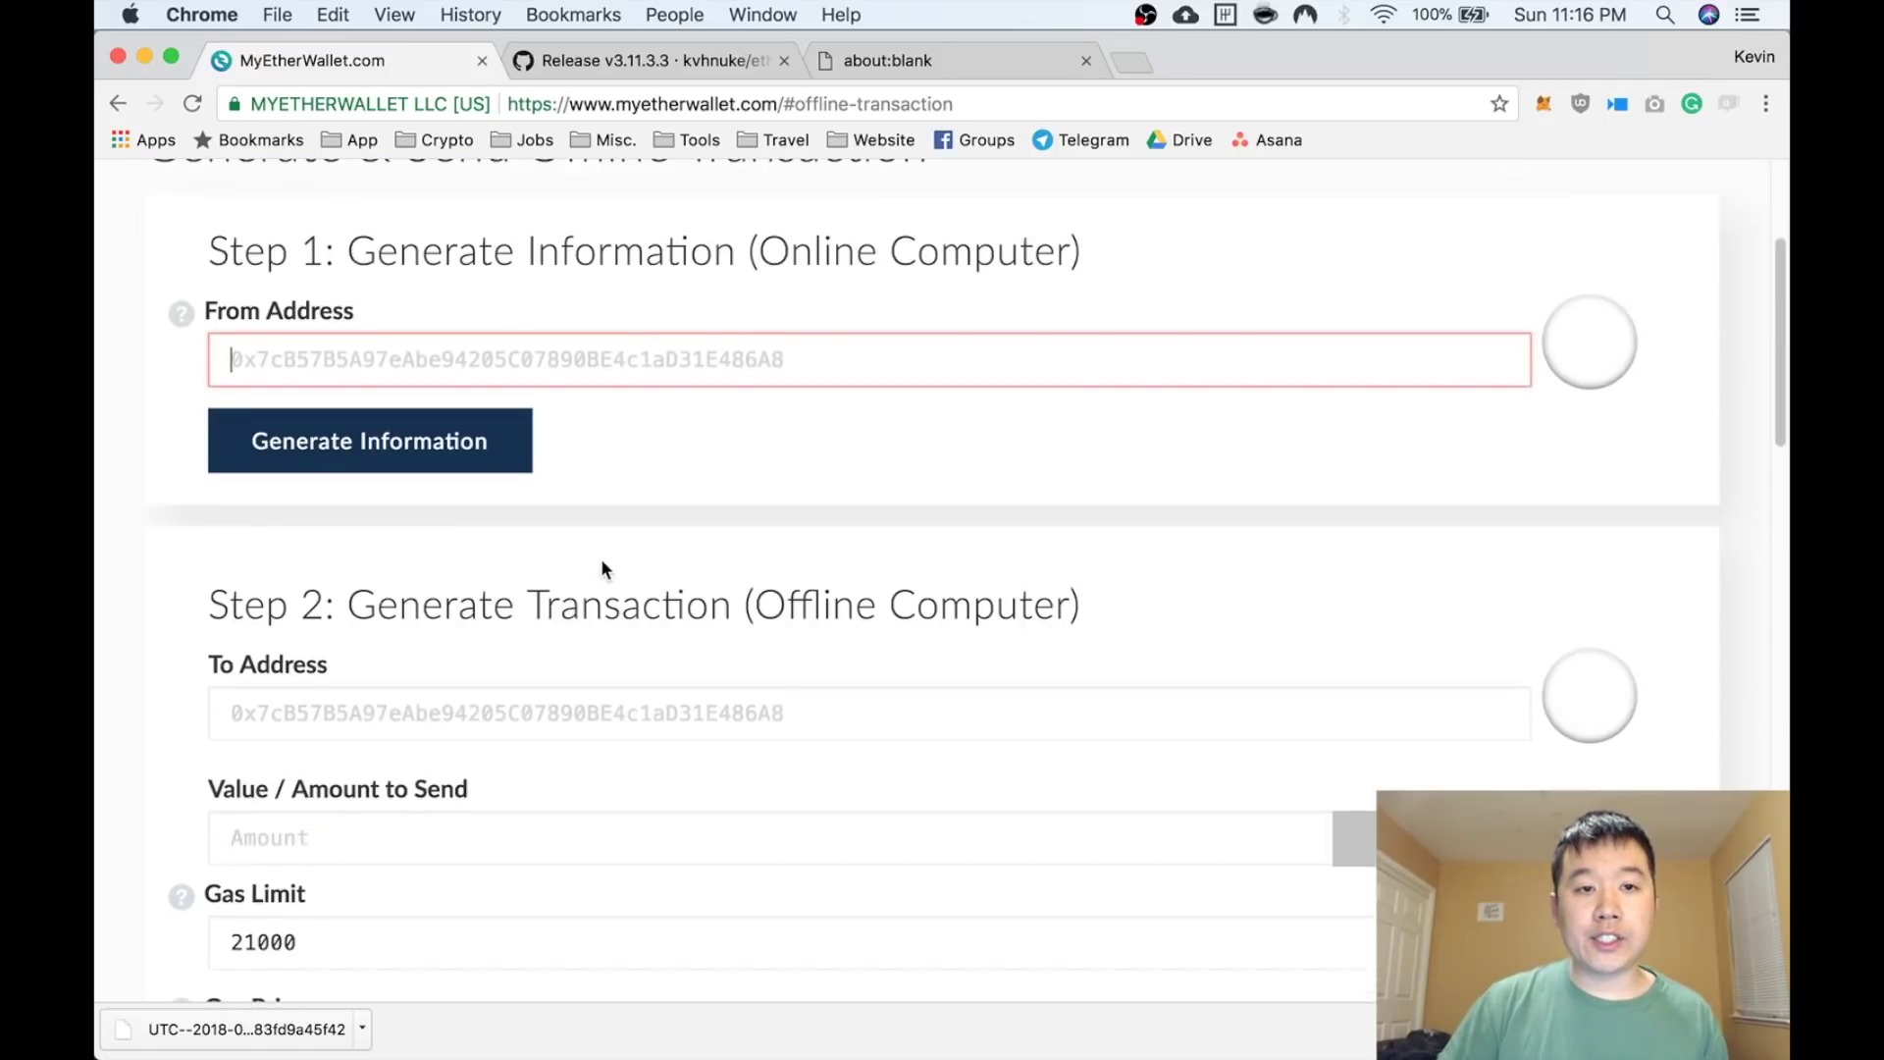
scroll(581, 625, "down", 4)
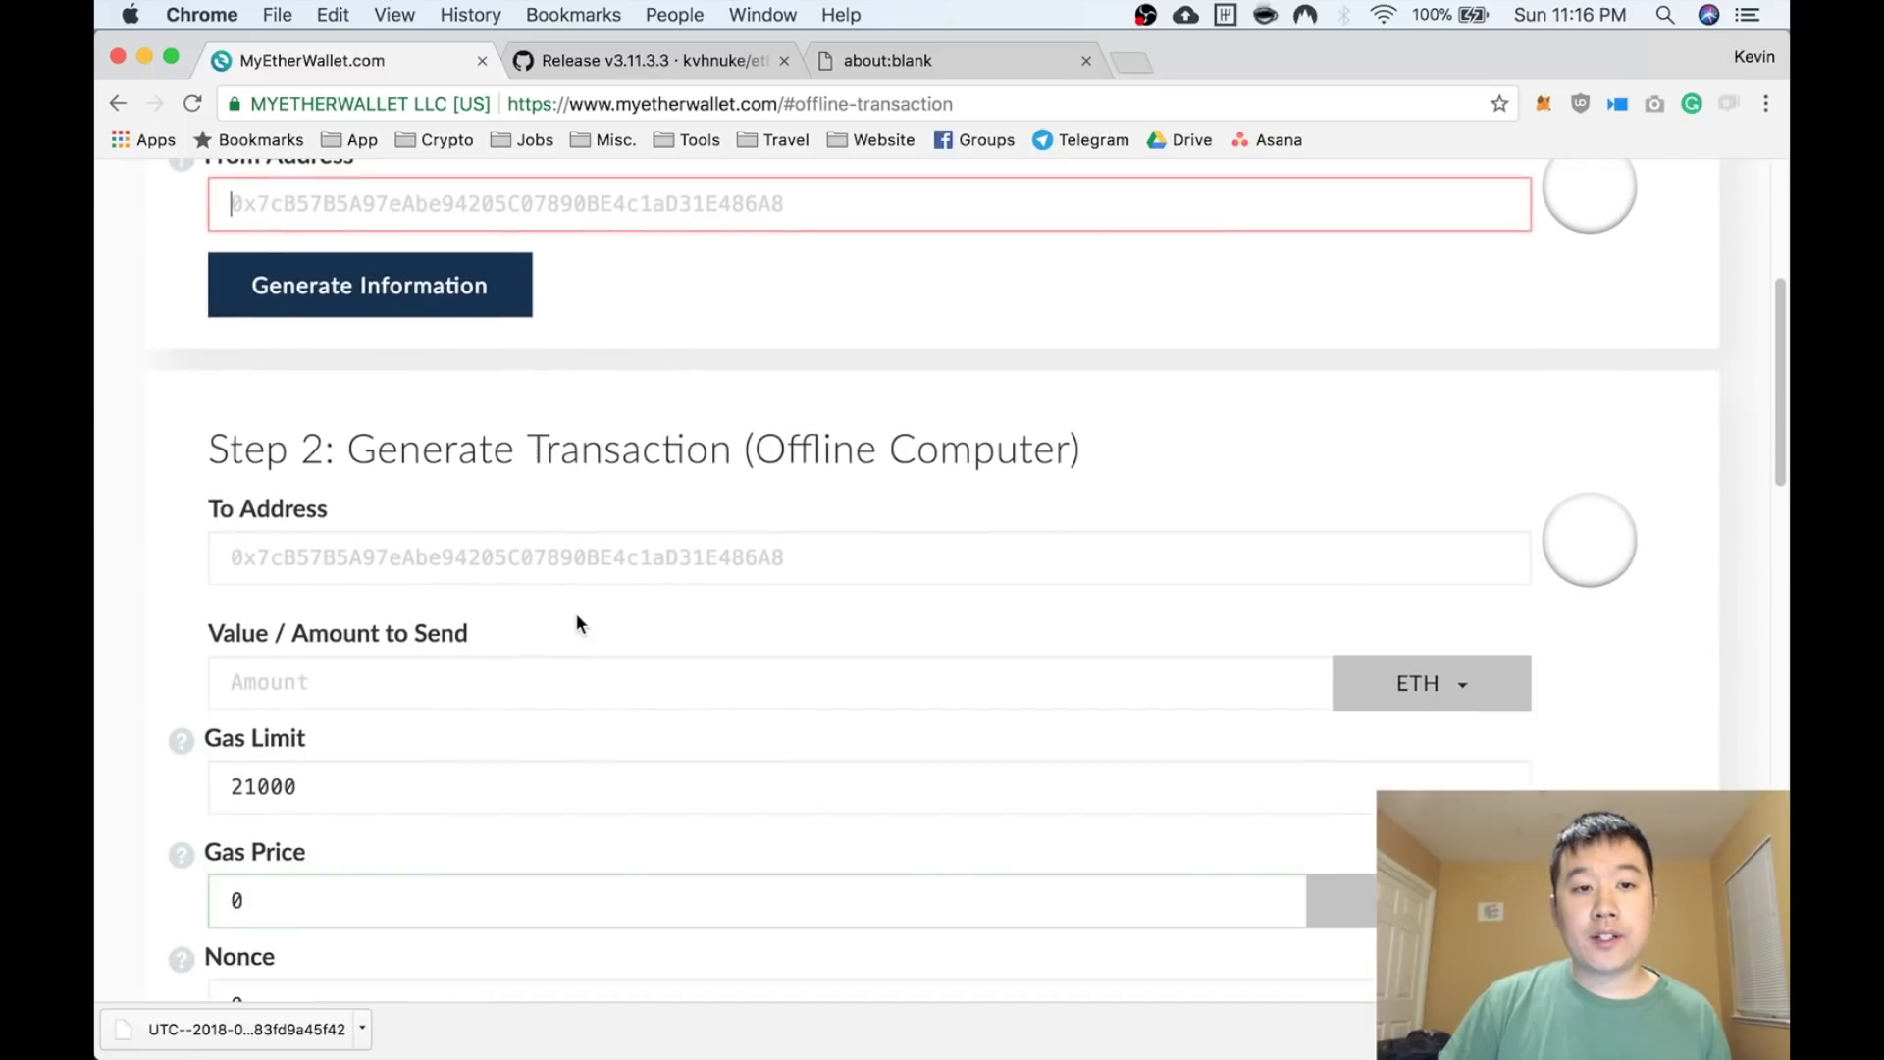
scroll(579, 624, "down", 1)
scroll(576, 622, "down", 1)
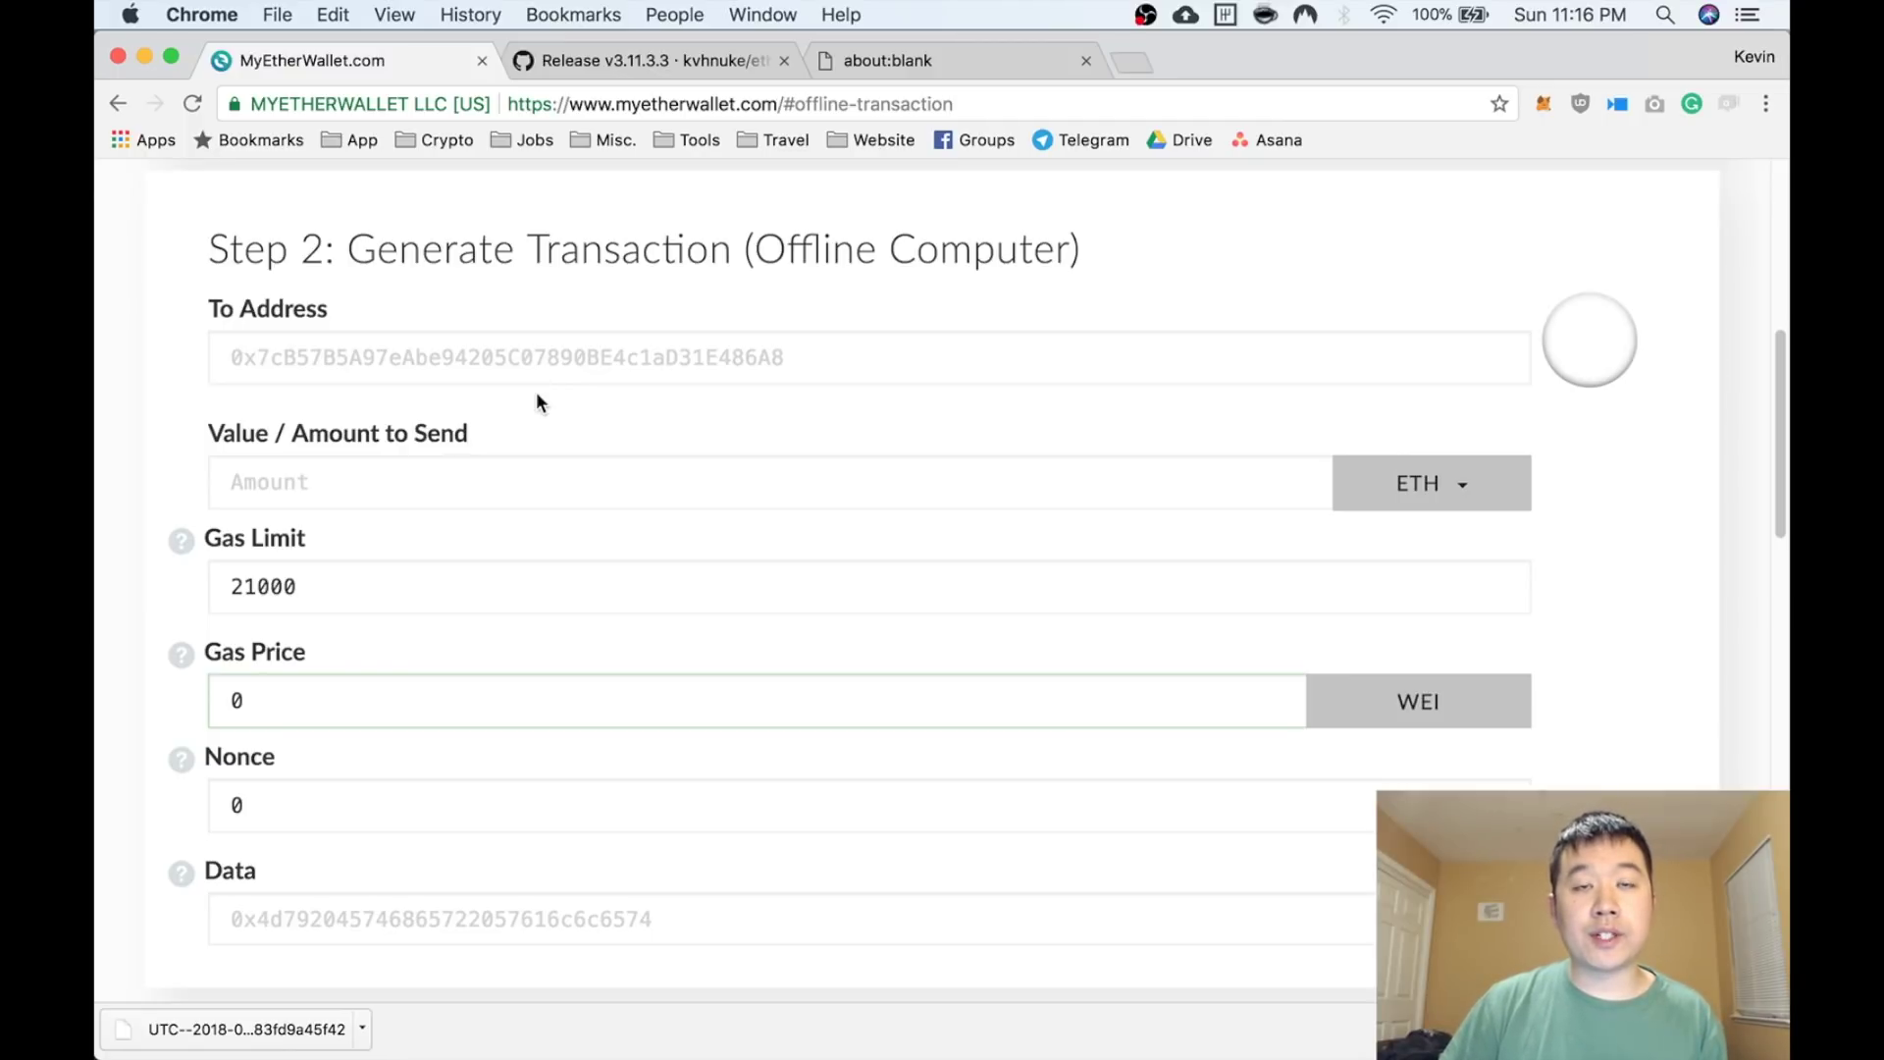
scroll(536, 391, "down", 1)
scroll(536, 391, "up", 7)
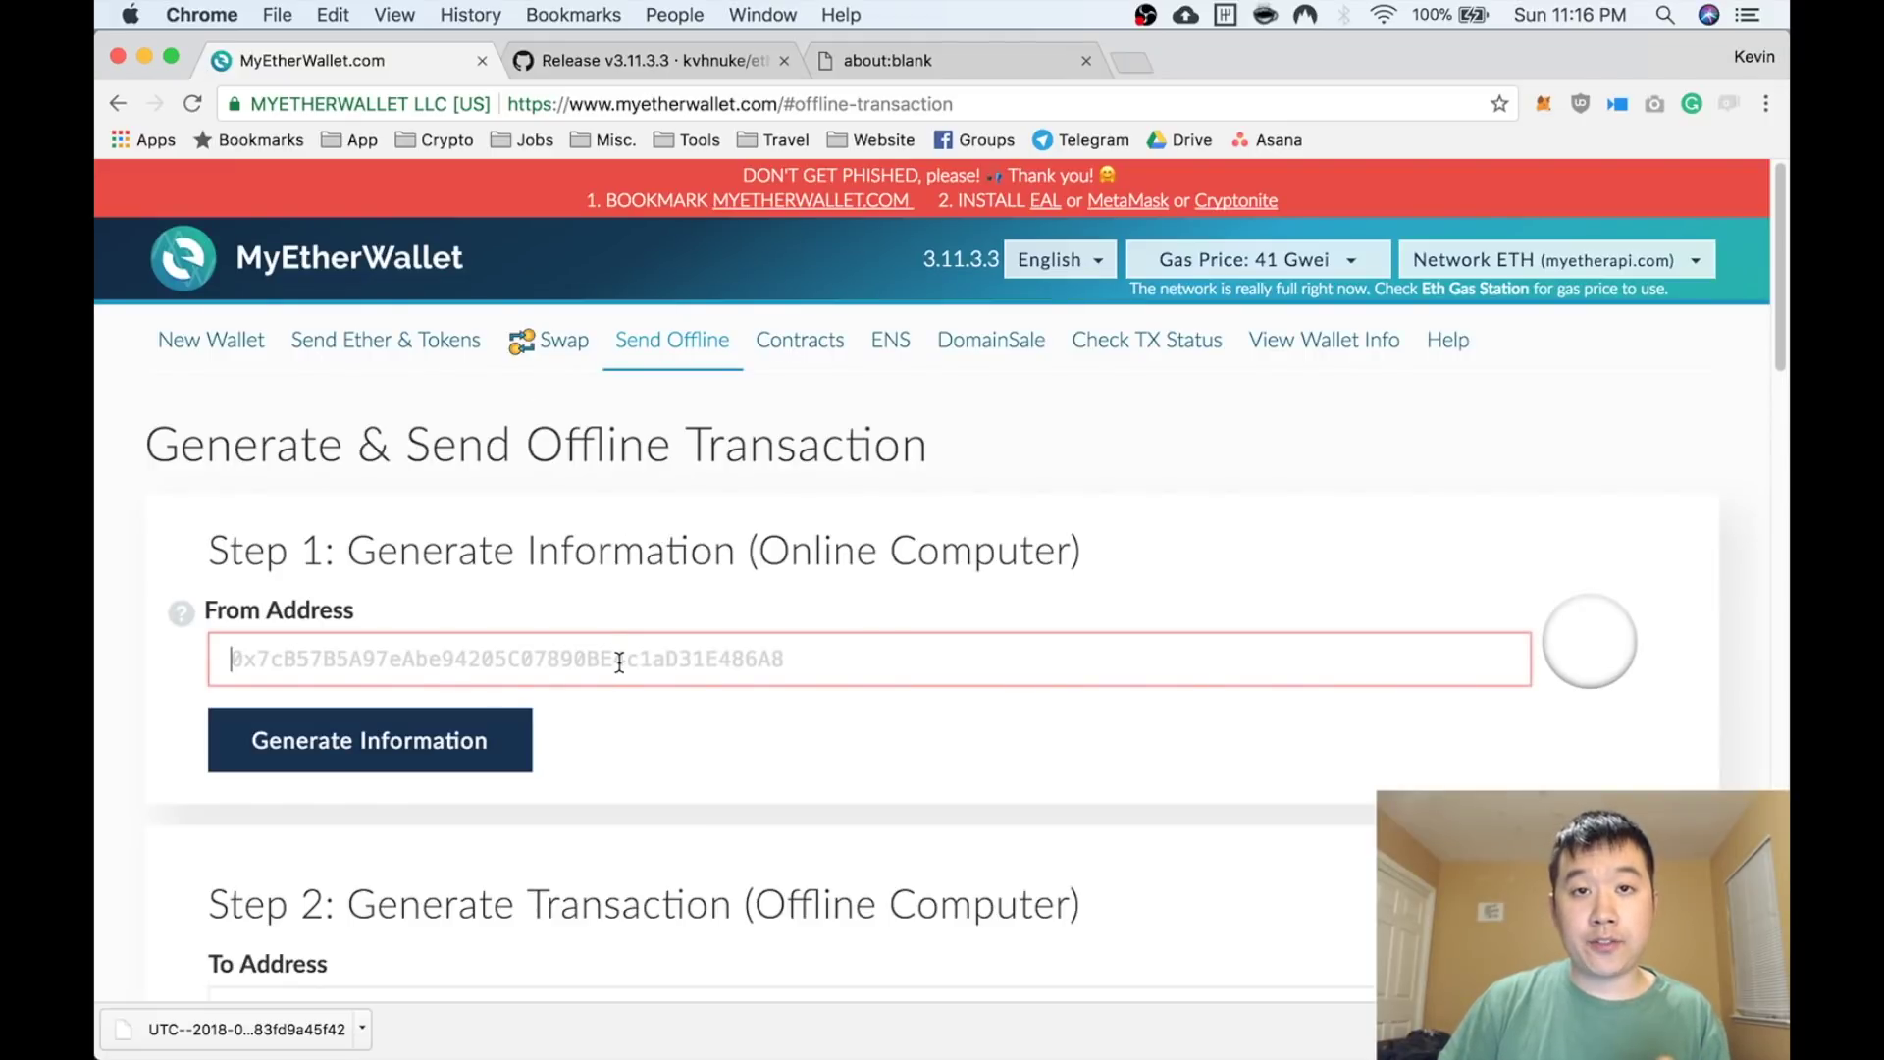
scroll(619, 663, "down", 15)
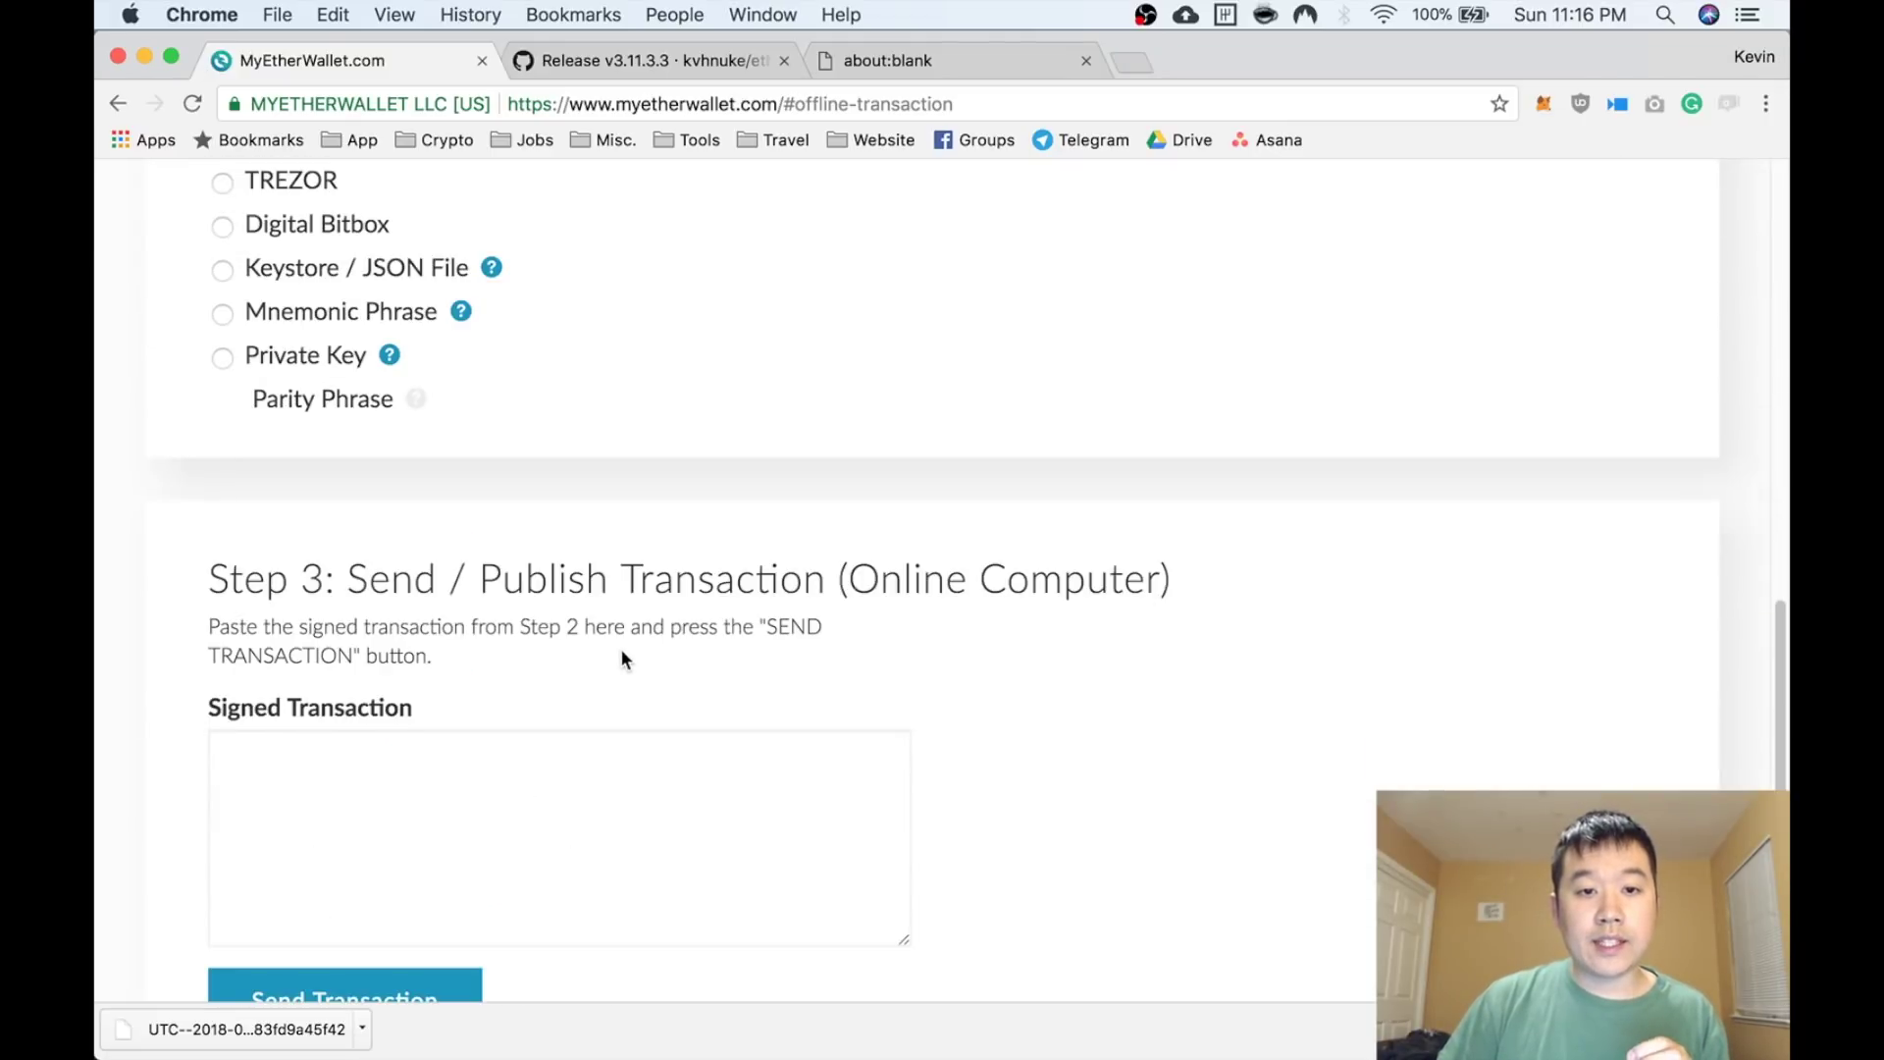
scroll(621, 657, "down", 2)
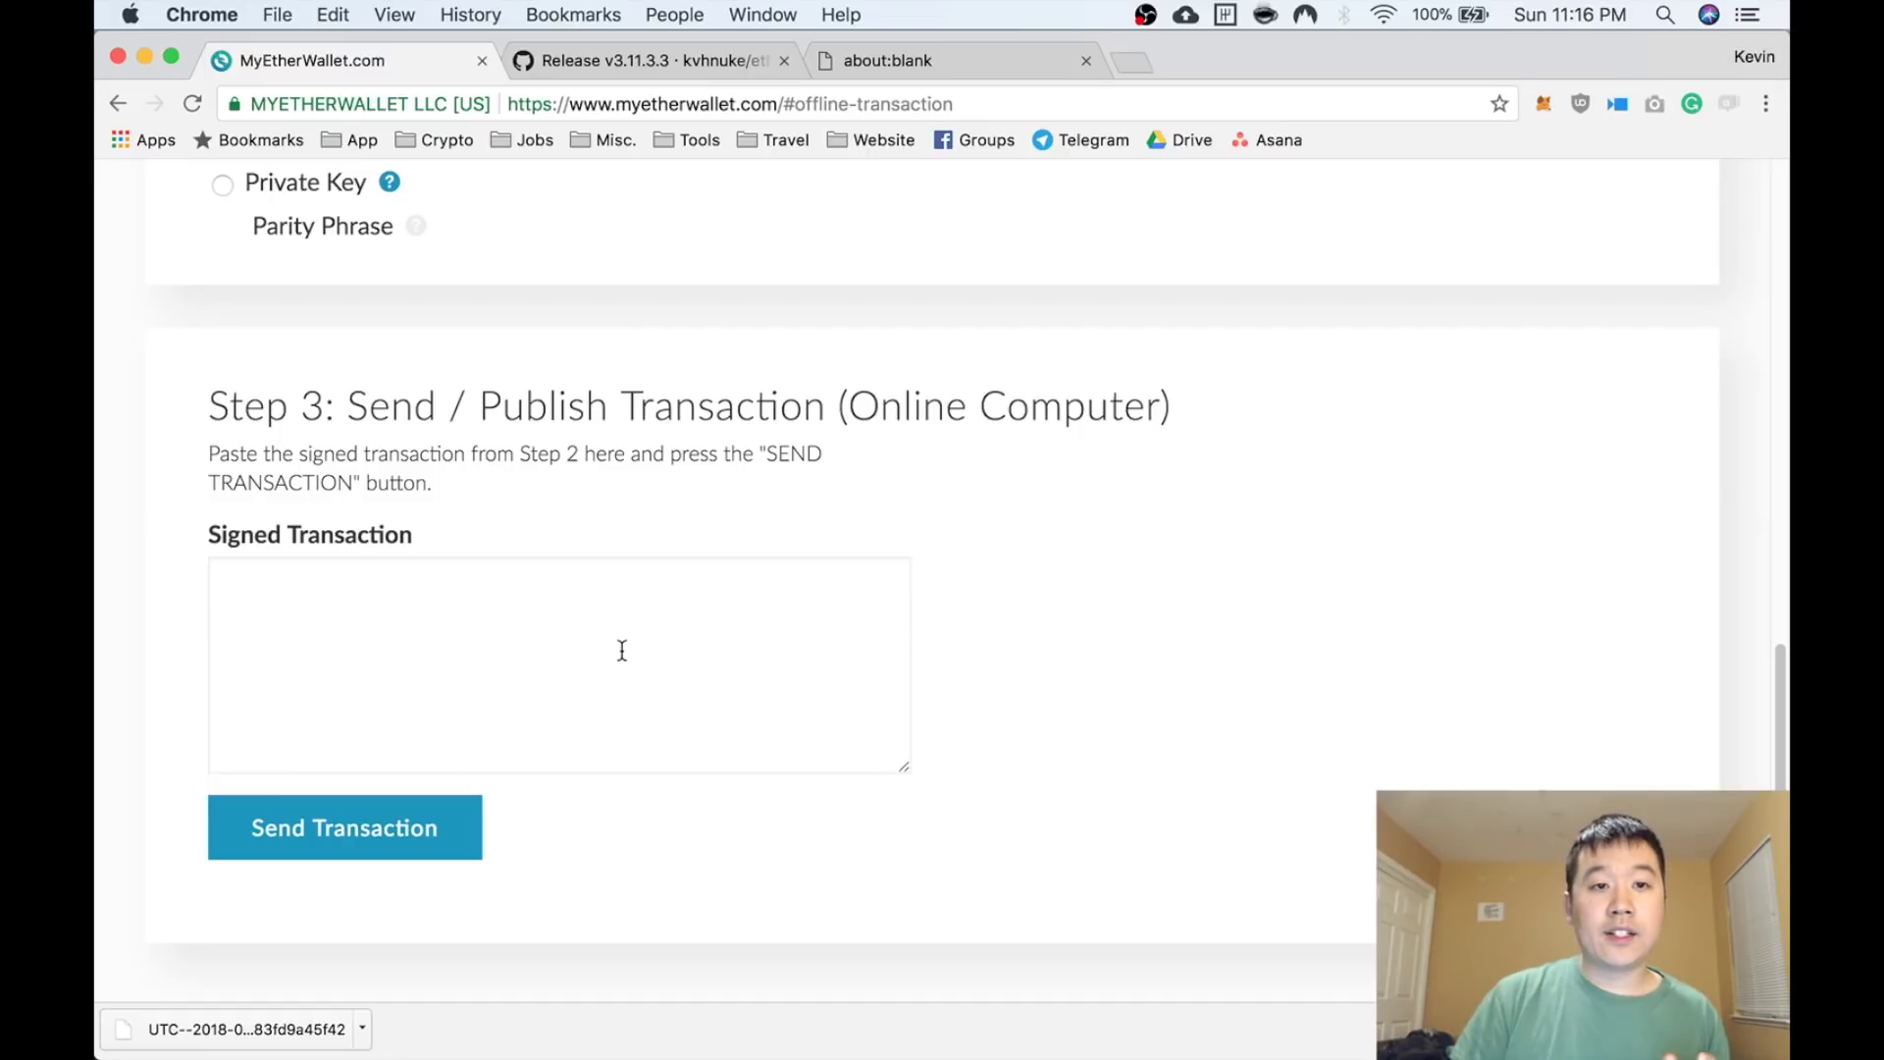
left_click(622, 651)
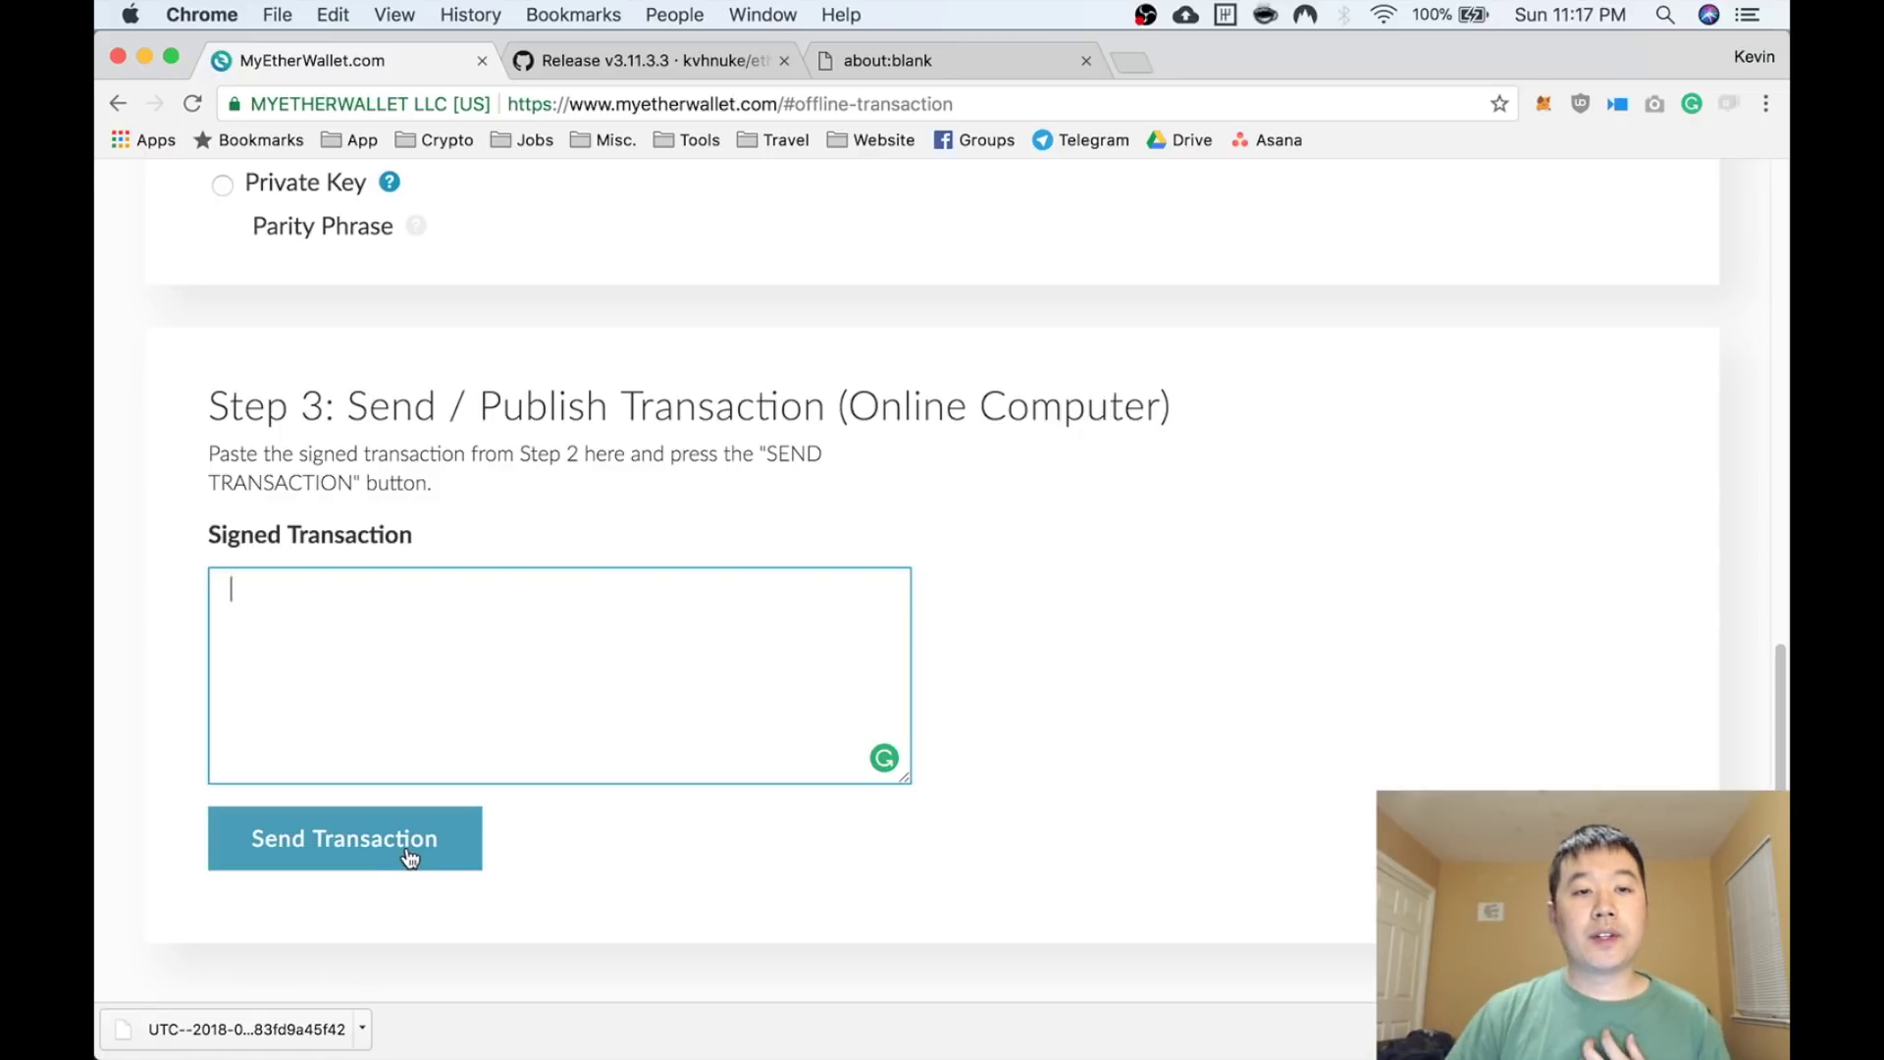
scroll(412, 825, "up", 4)
scroll(414, 826, "up", 15)
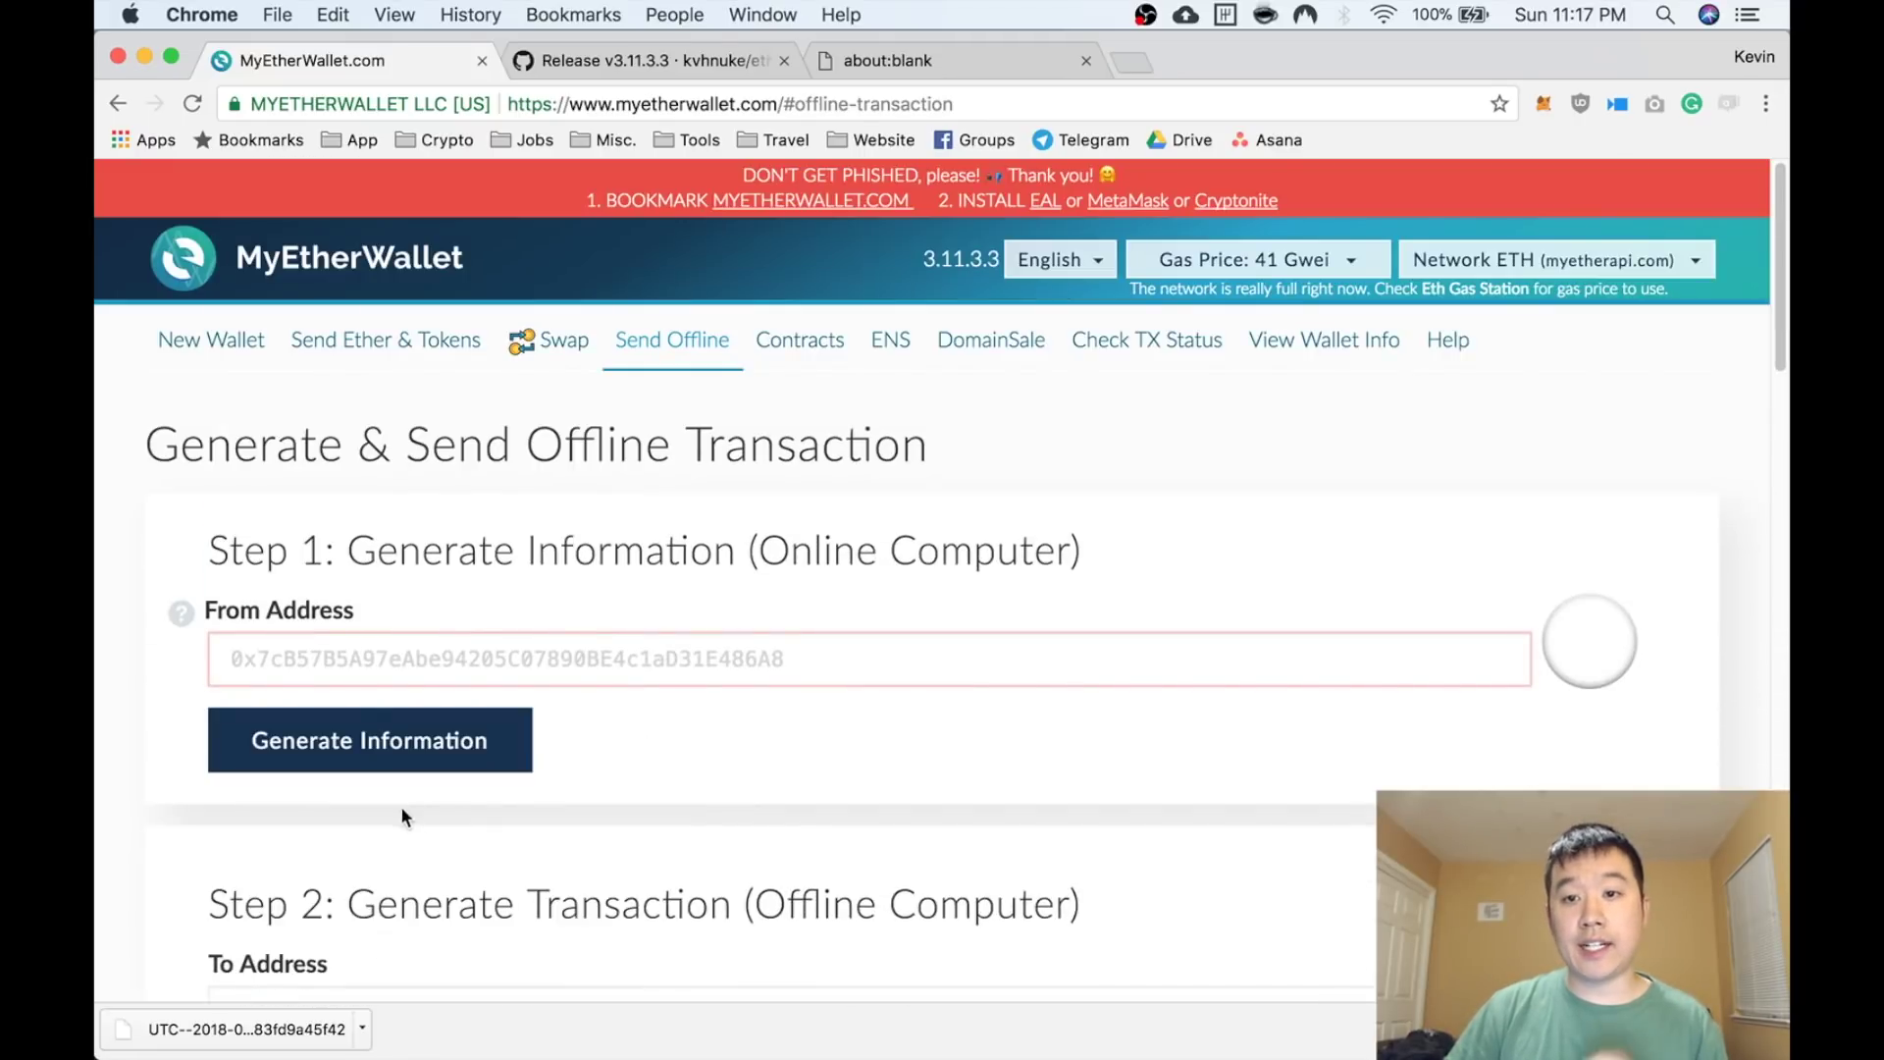
On the live site, unlock the second UTC keystore wallet from Downloads with its password
left_click(353, 340)
scroll(370, 658, "down", 3)
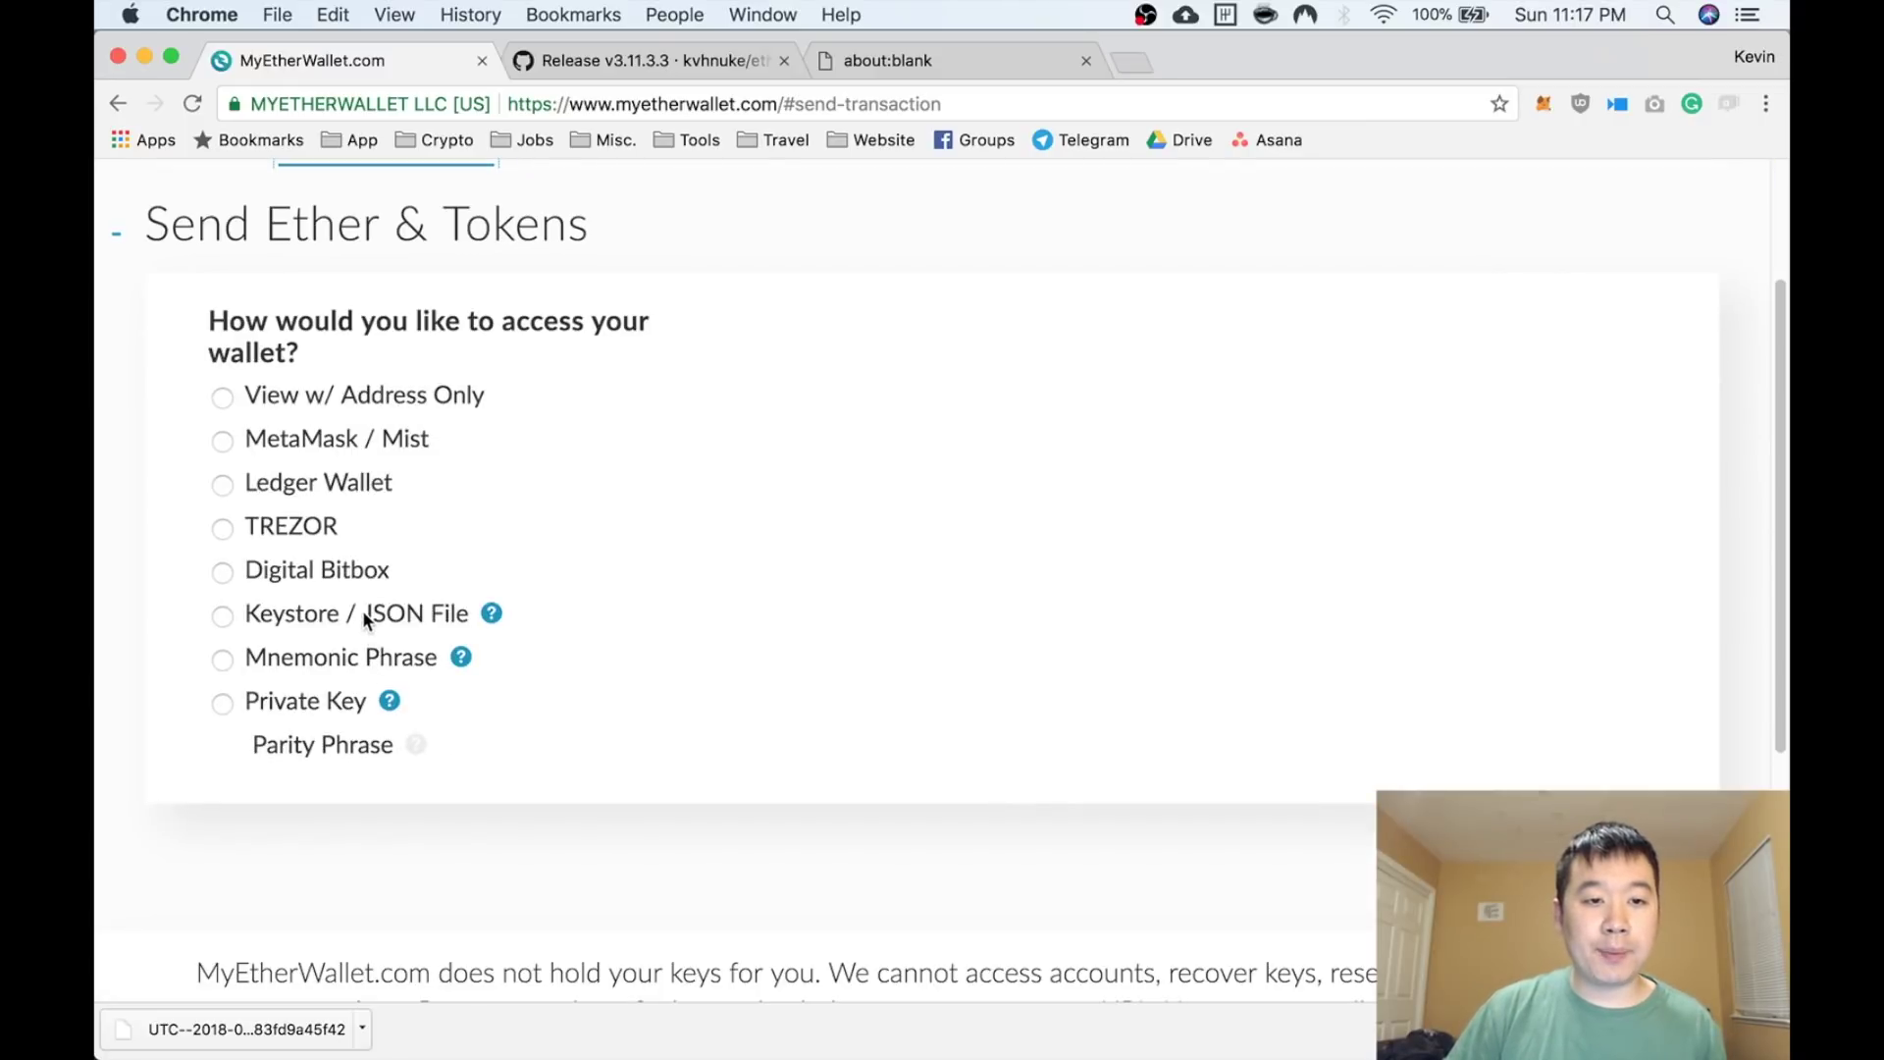
left_click(362, 610)
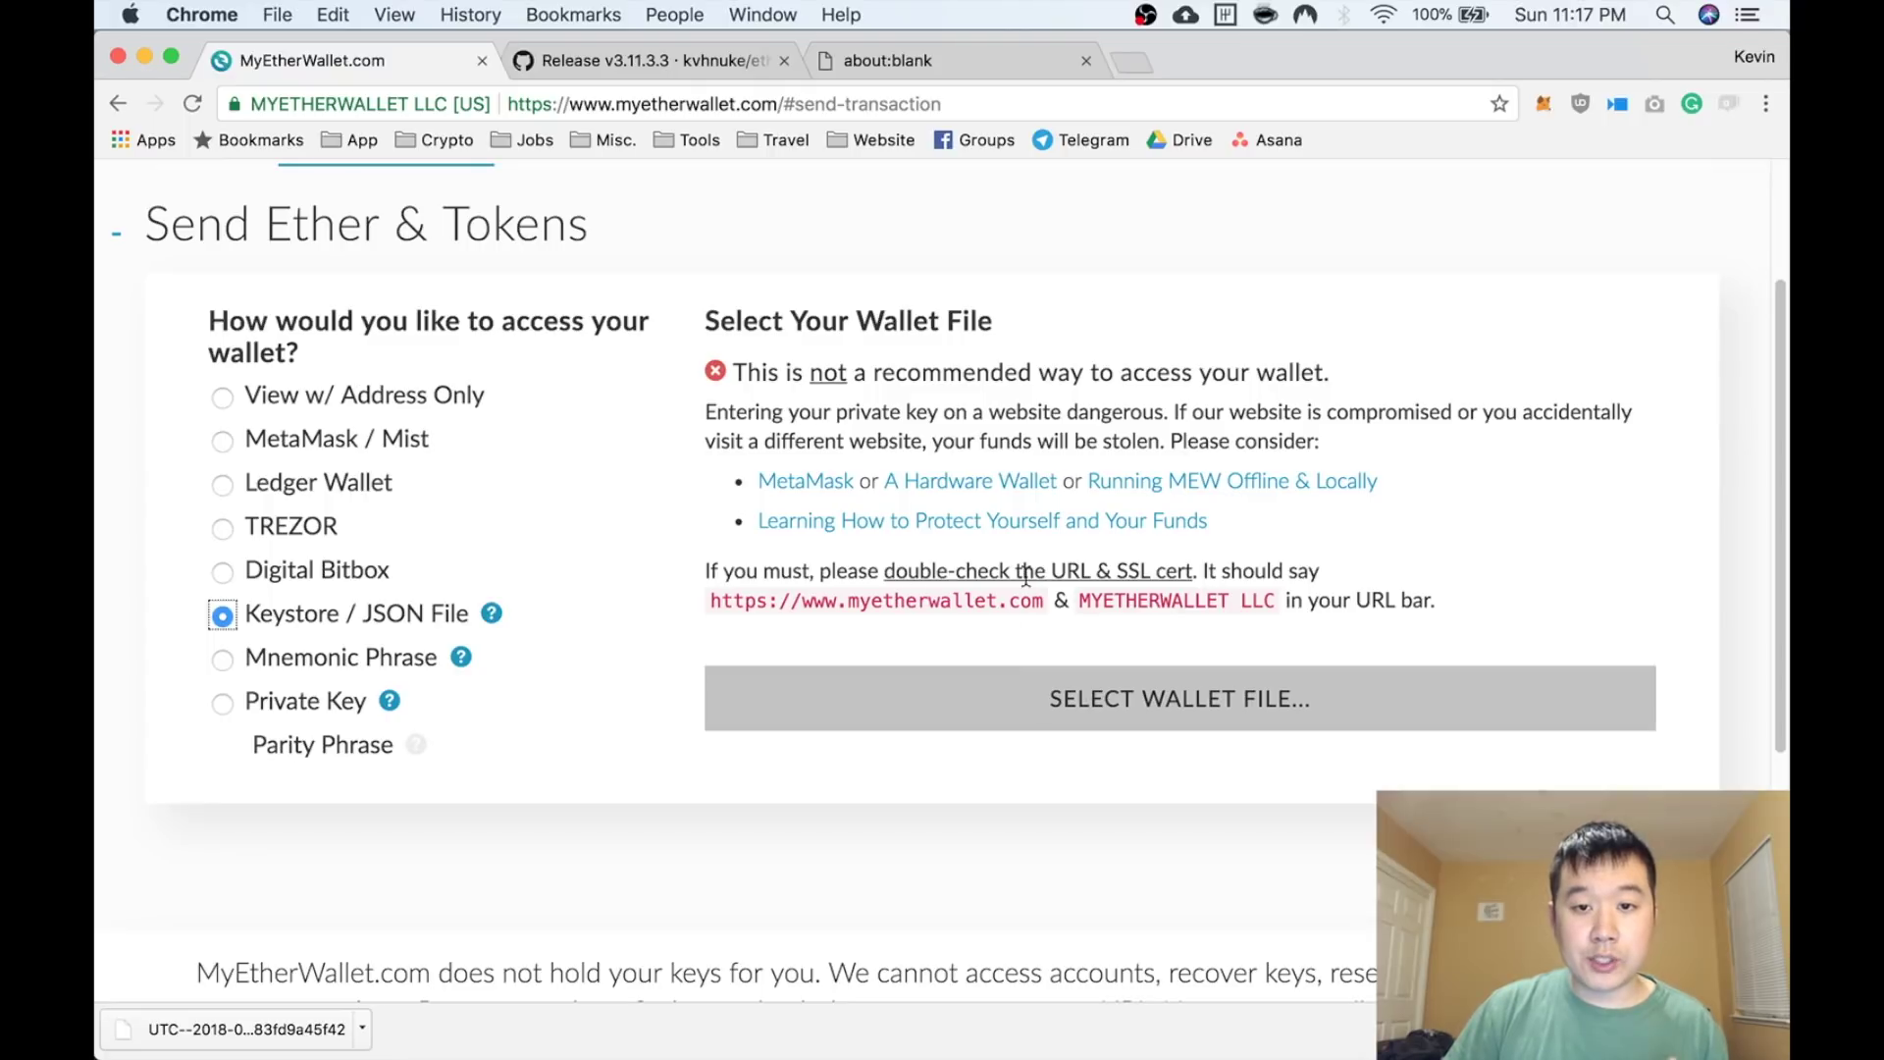
left_click(1085, 692)
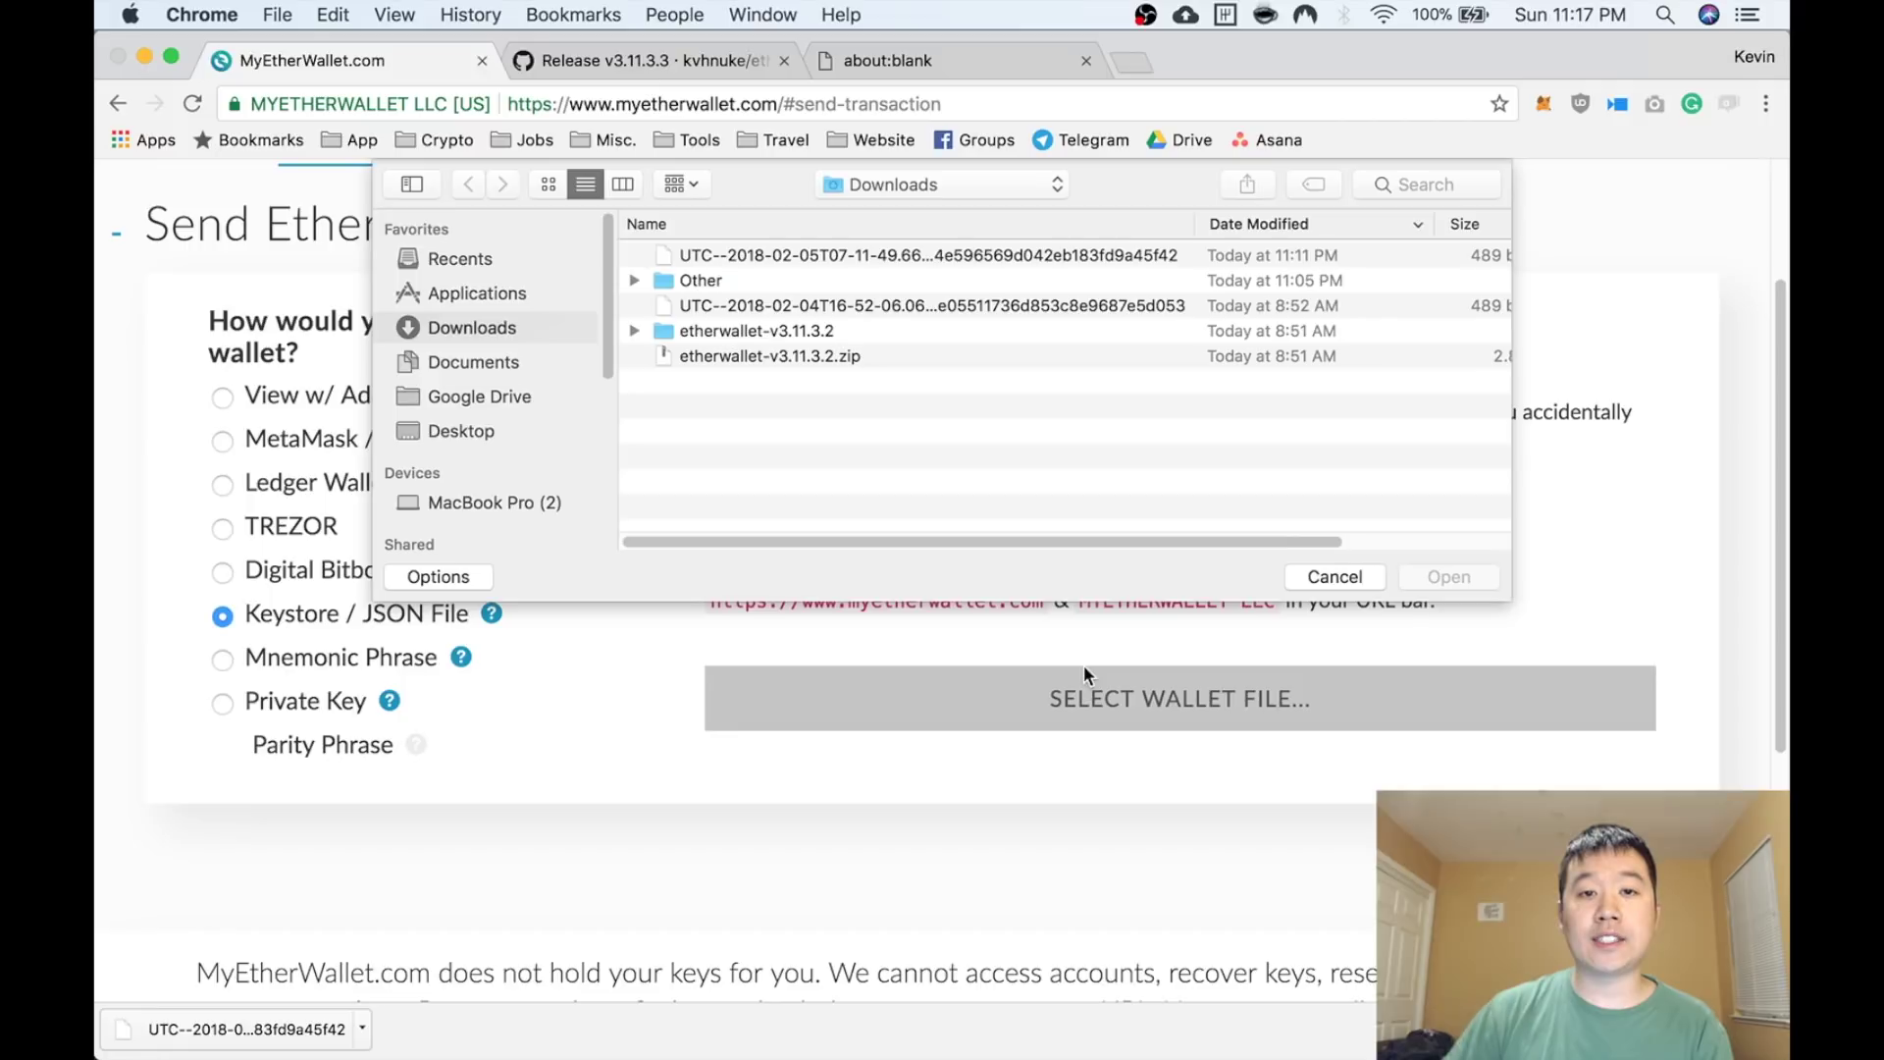
double_click(1073, 306)
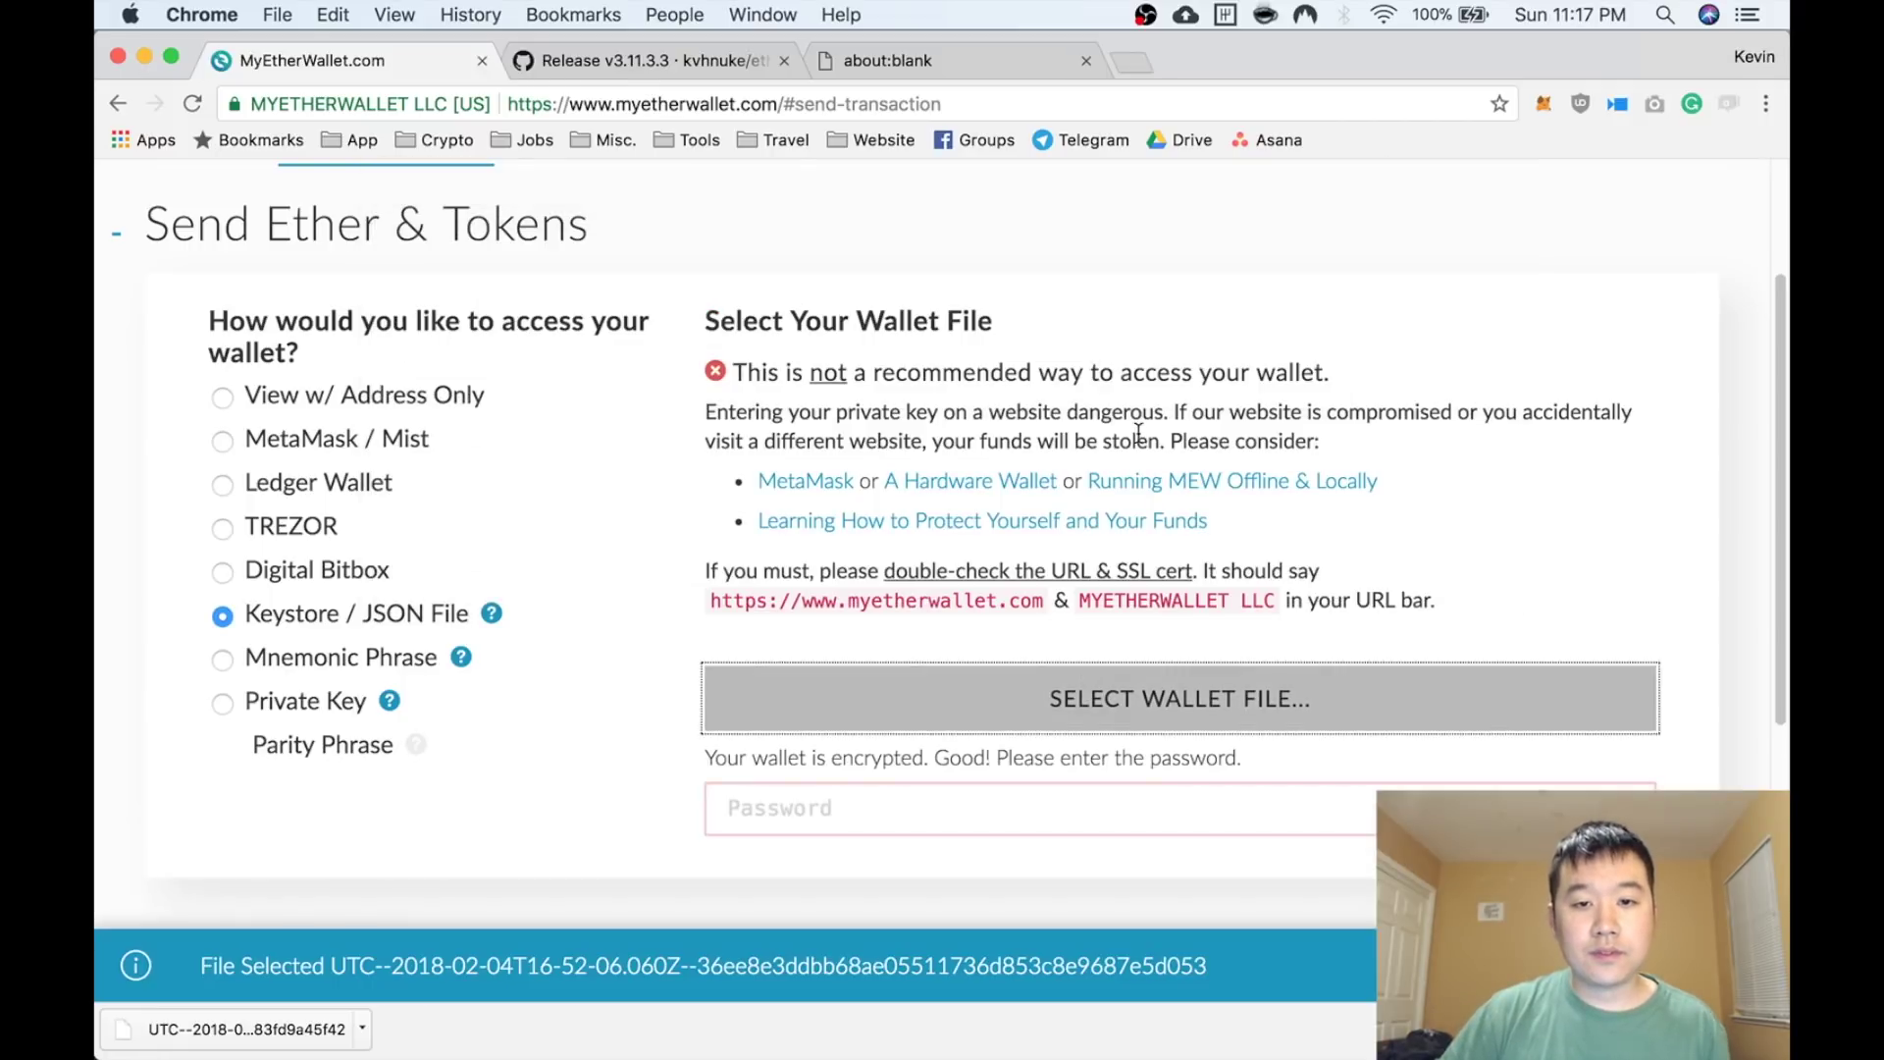
left_click(941, 800)
type("•••••••••••")
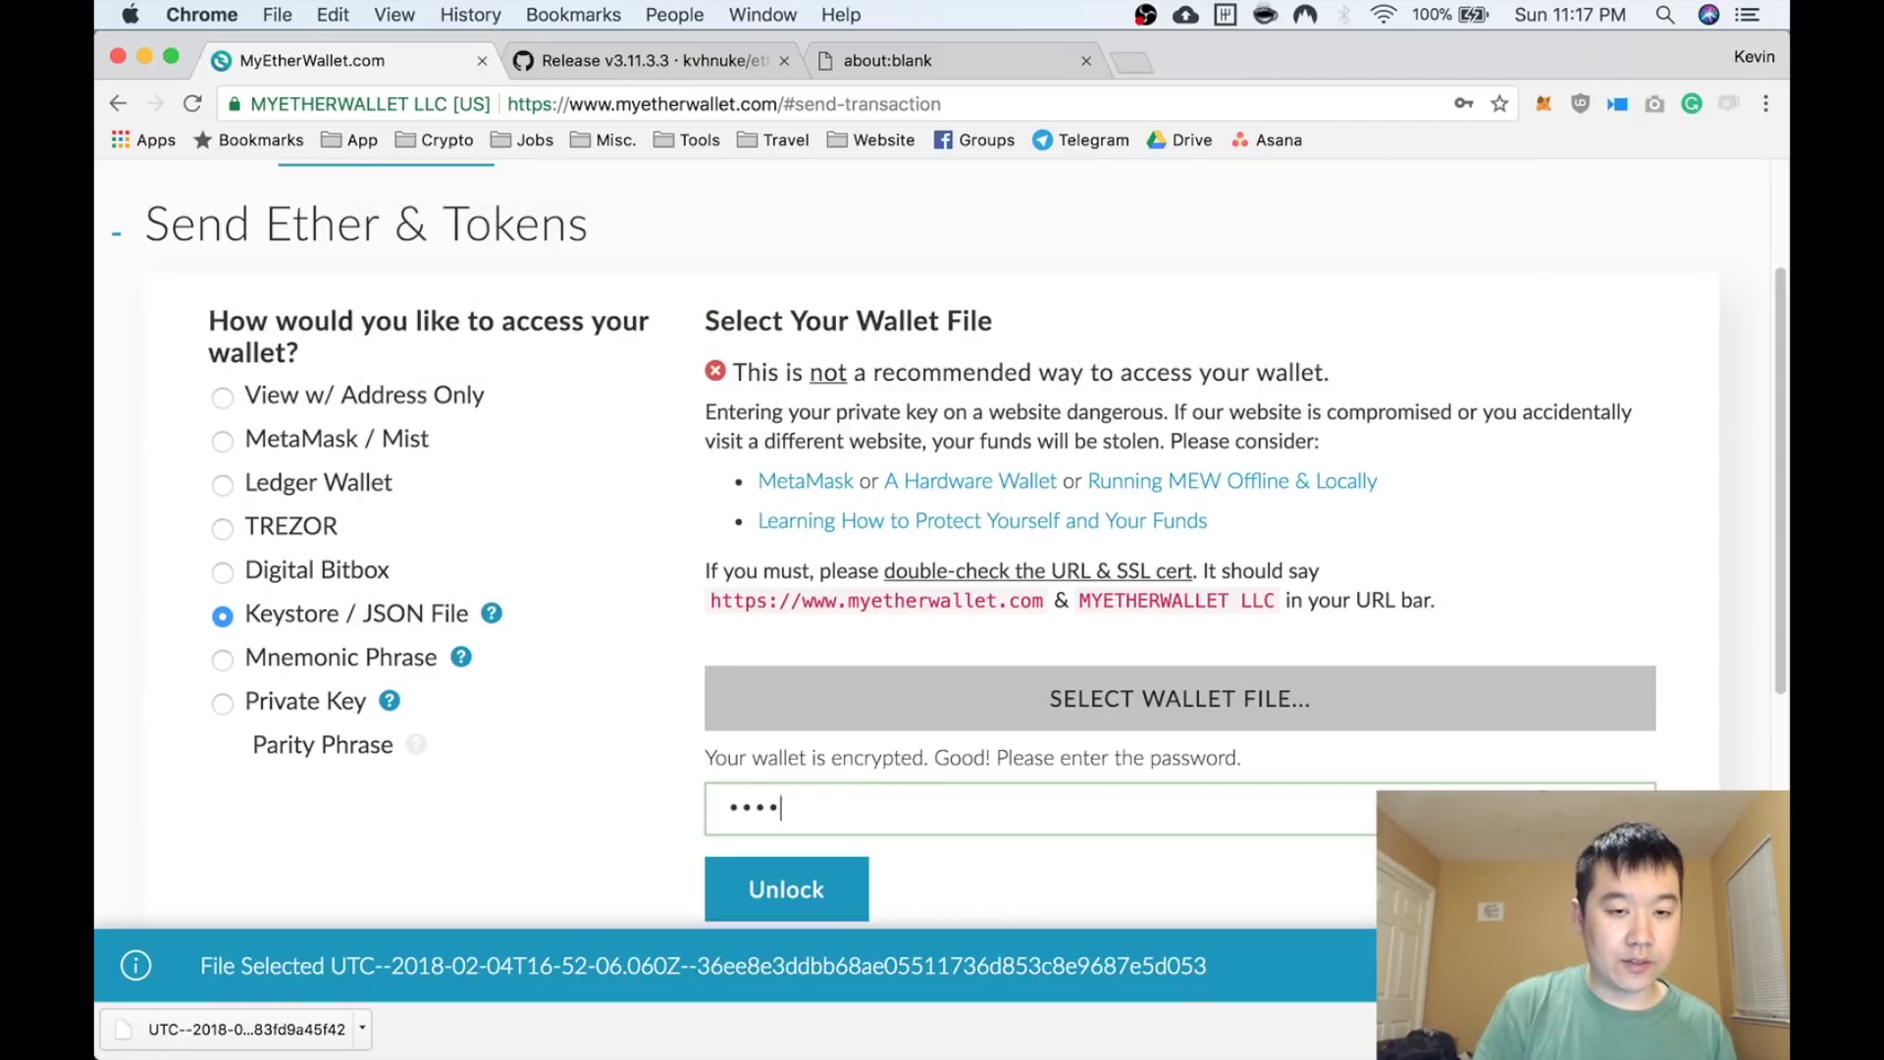
scroll(602, 755, "down", 4)
key("Return")
Expand Token Balances with Show All Tokens and browse the full list, showing 2 CAN
scroll(603, 726, "up", 5)
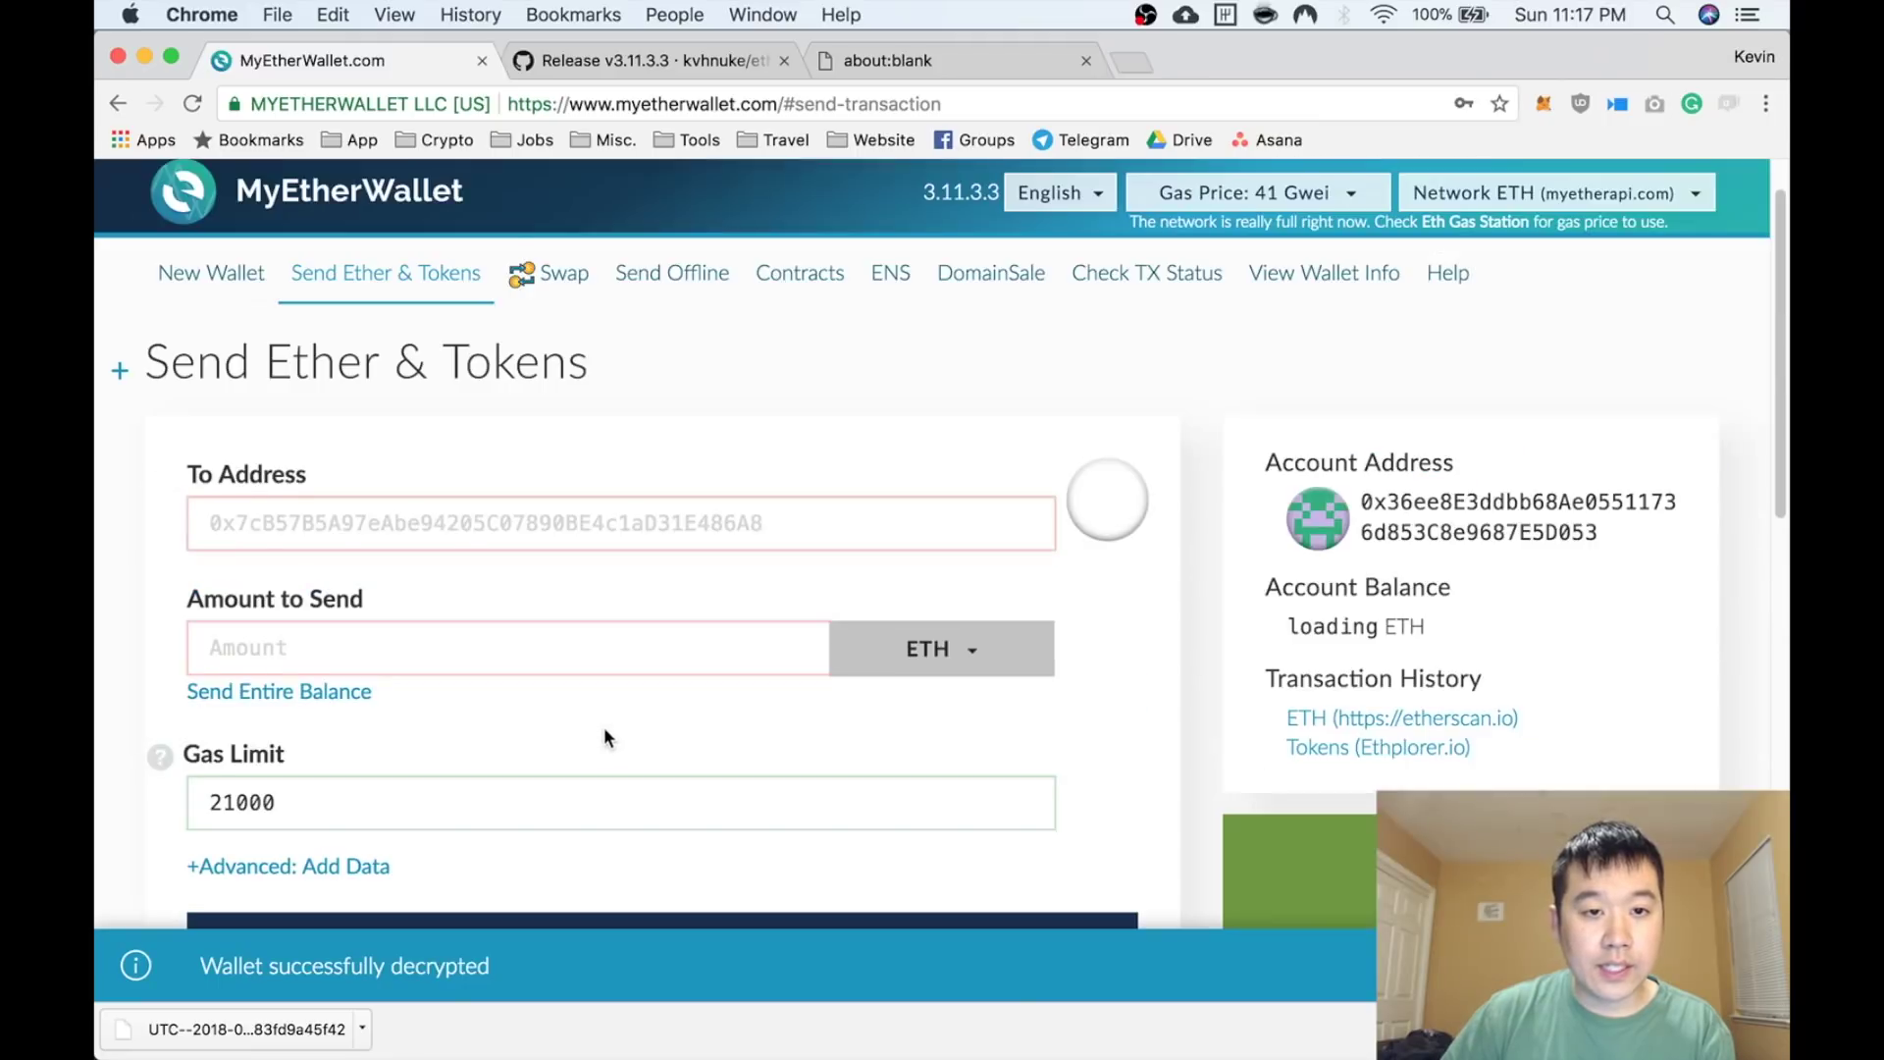
scroll(603, 726, "down", 2)
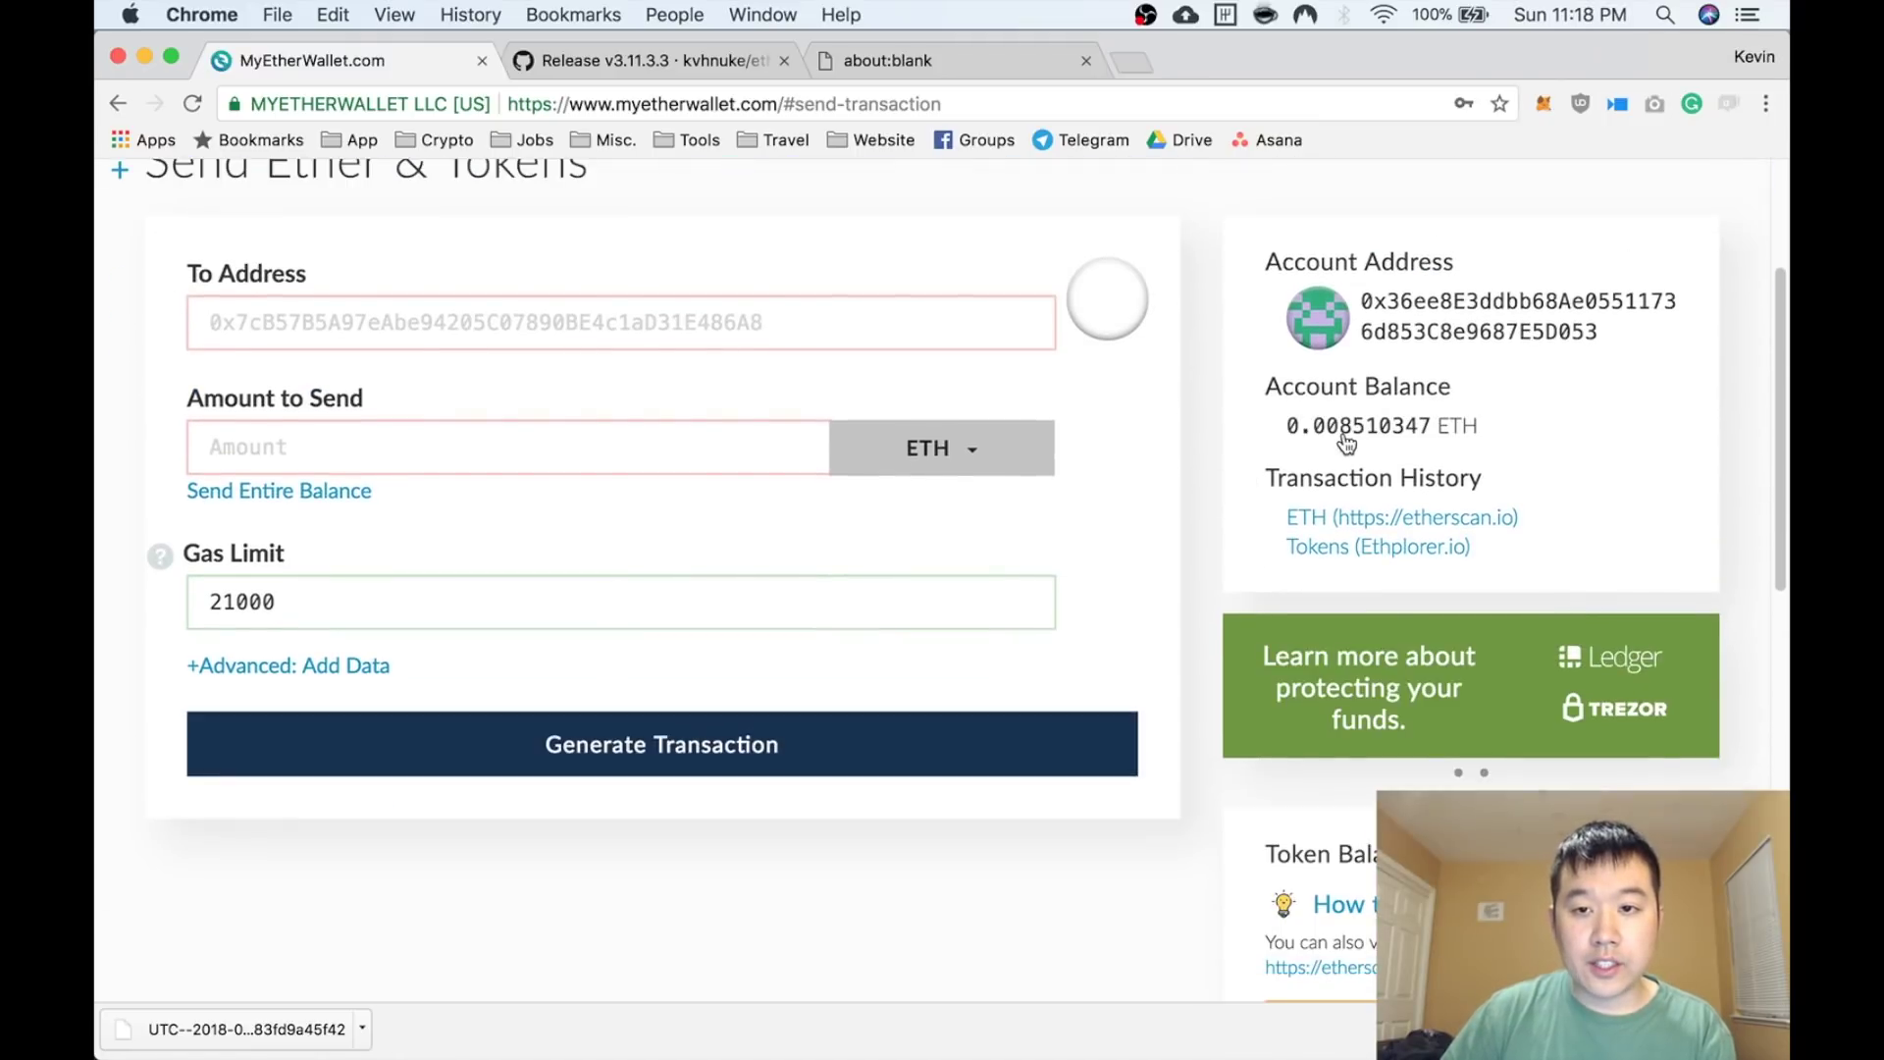
scroll(1423, 445, "down", 3)
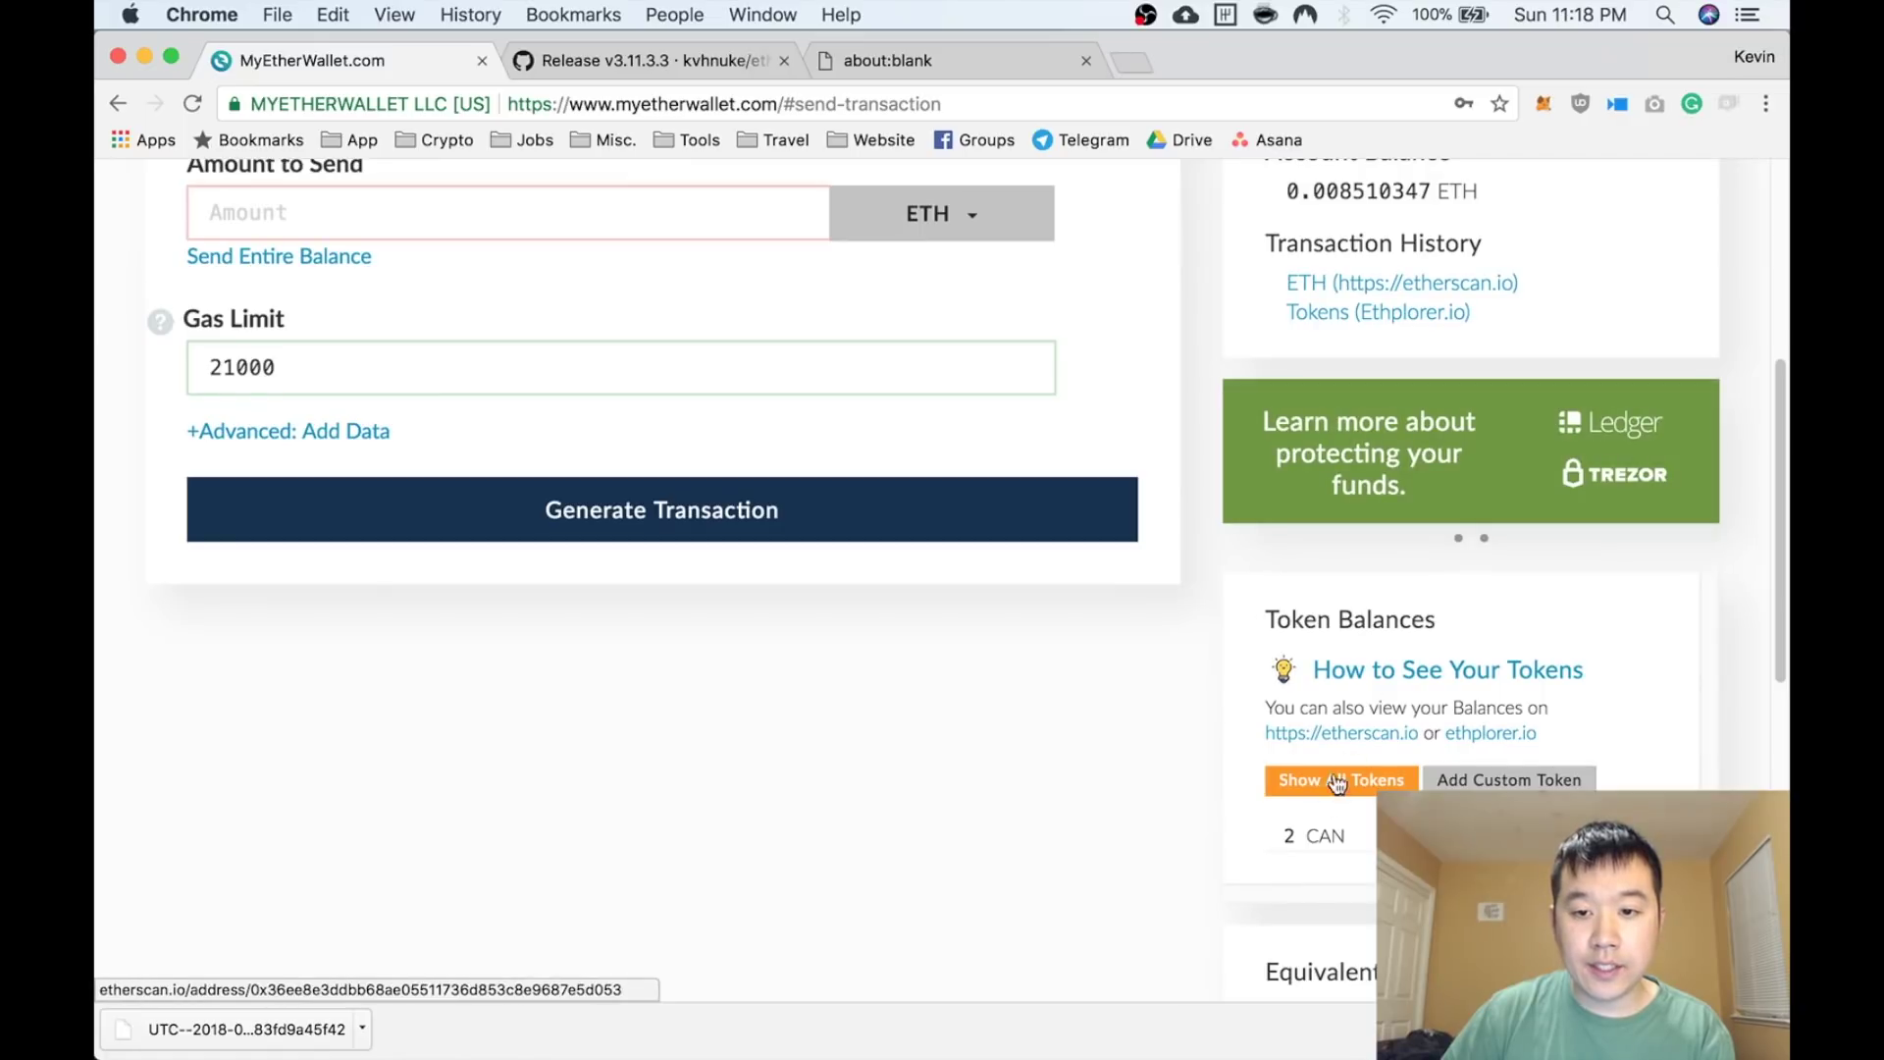
scroll(1332, 842, "down", 1)
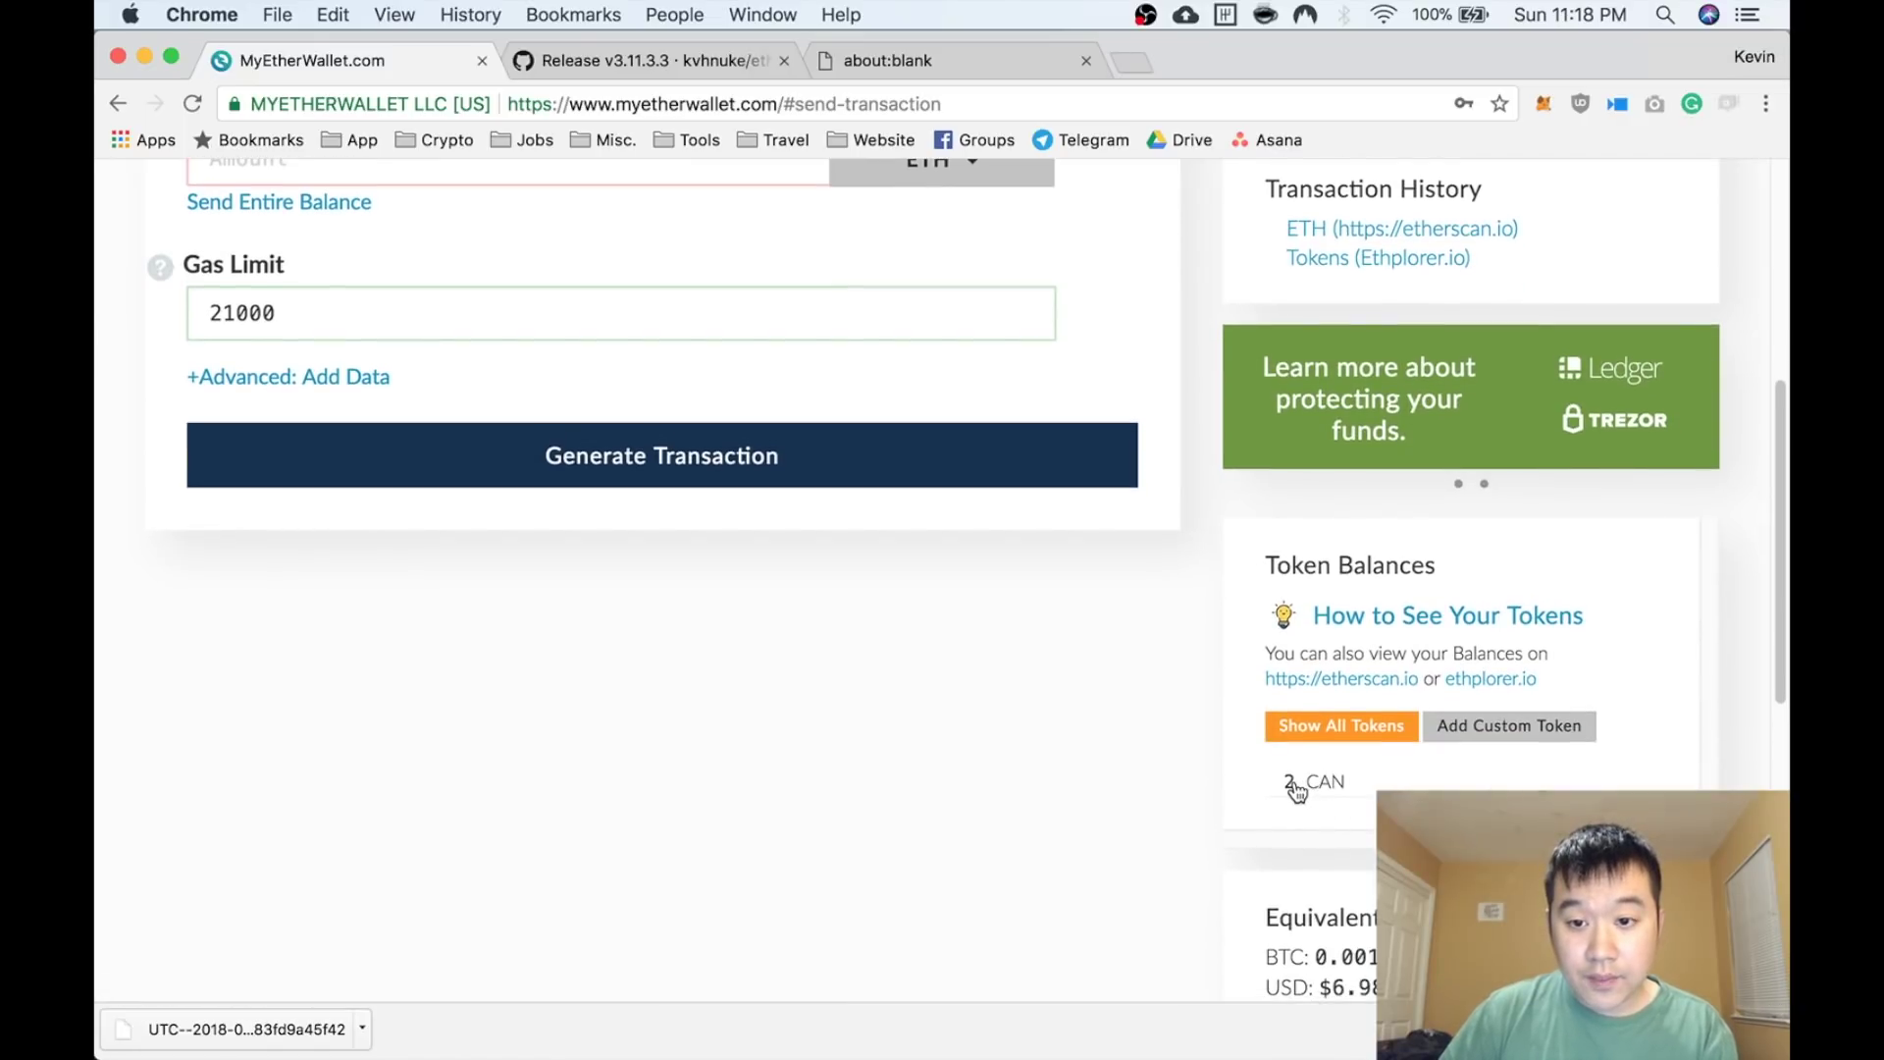
left_click(1337, 726)
scroll(1336, 735, "down", 3)
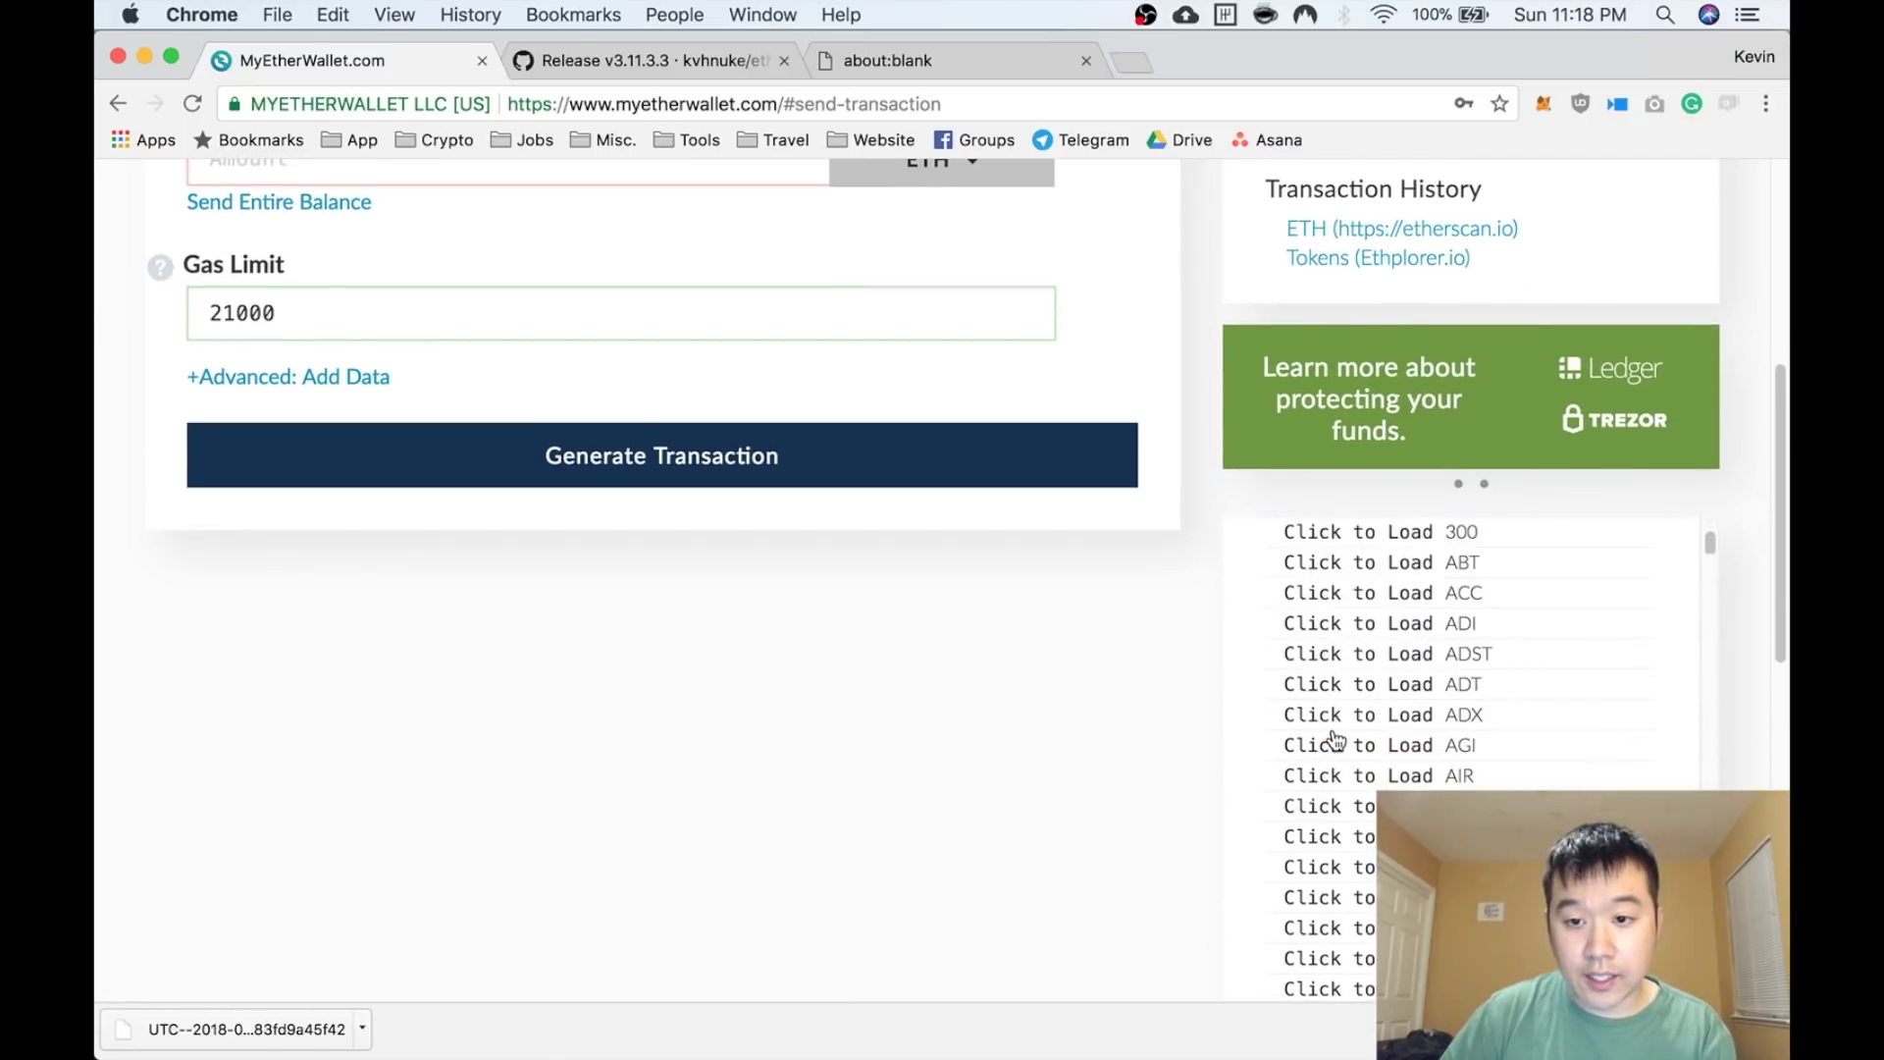
scroll(1333, 736, "up", 2)
scroll(1355, 650, "down", 1)
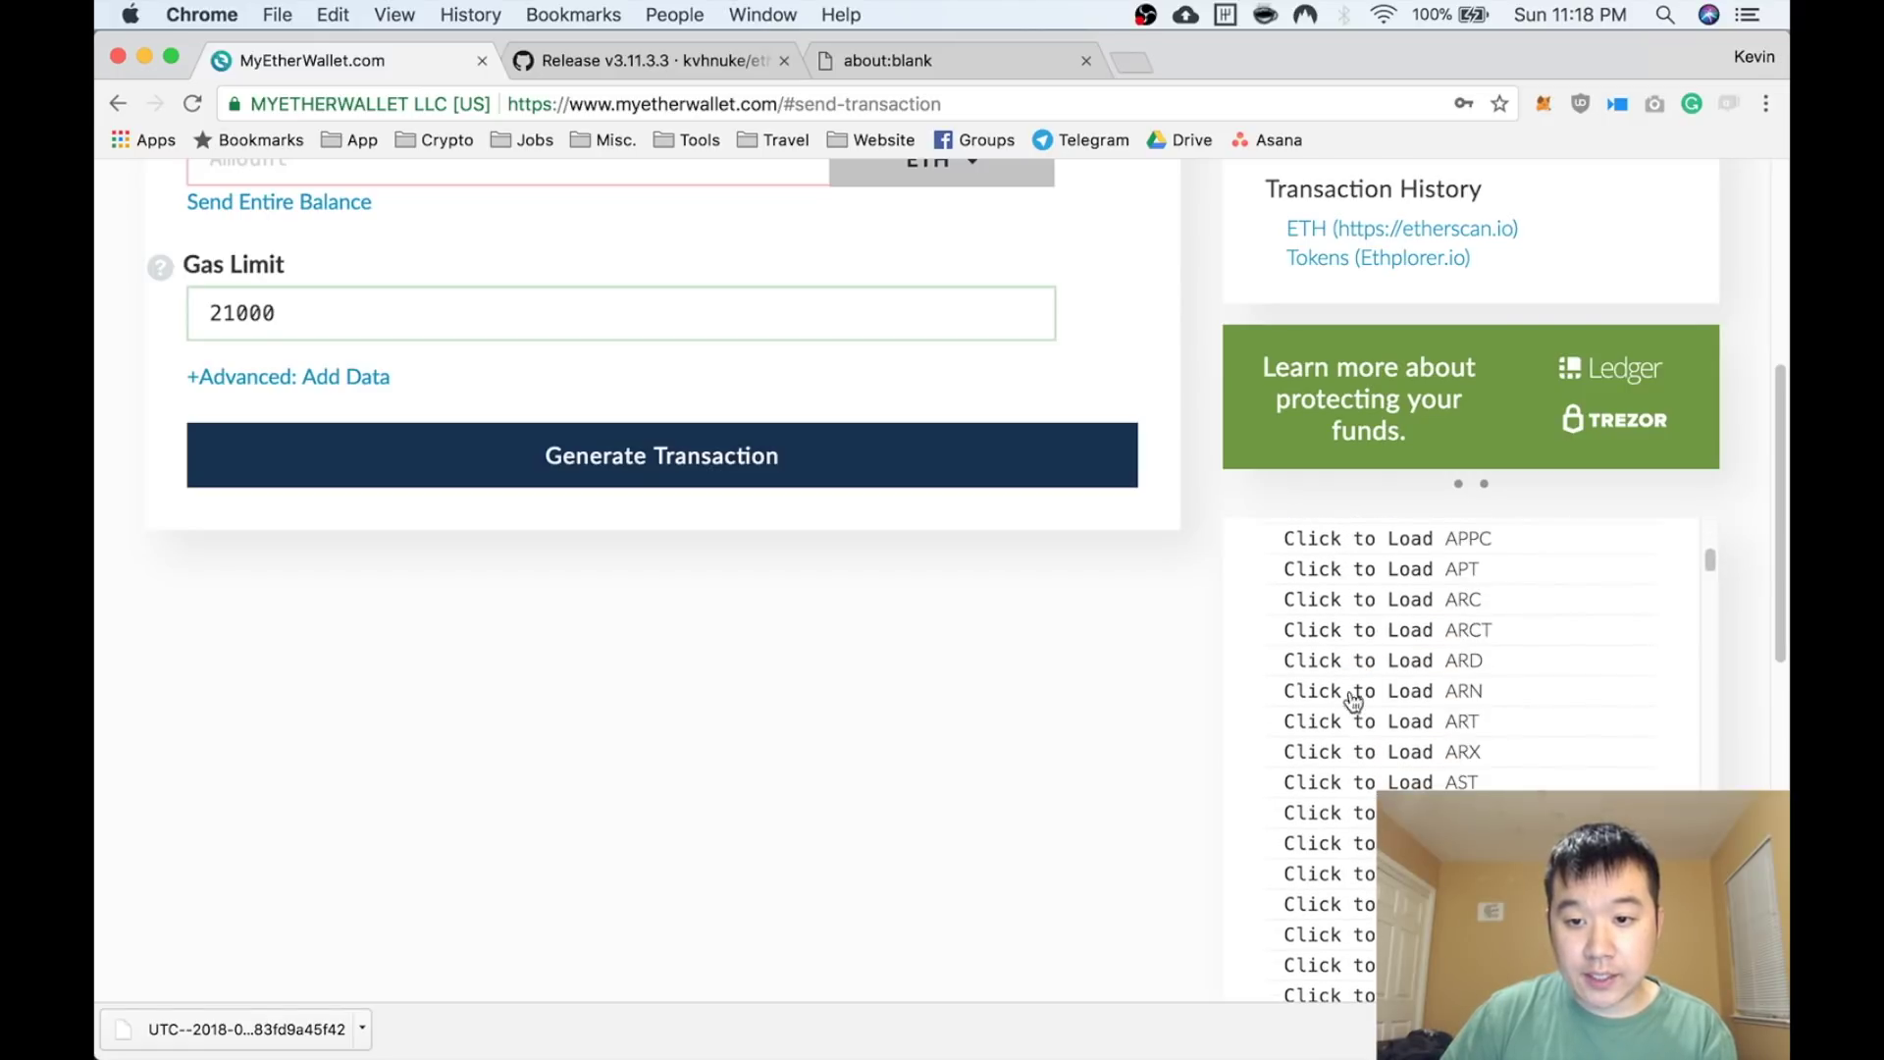
scroll(1354, 699, "down", 15)
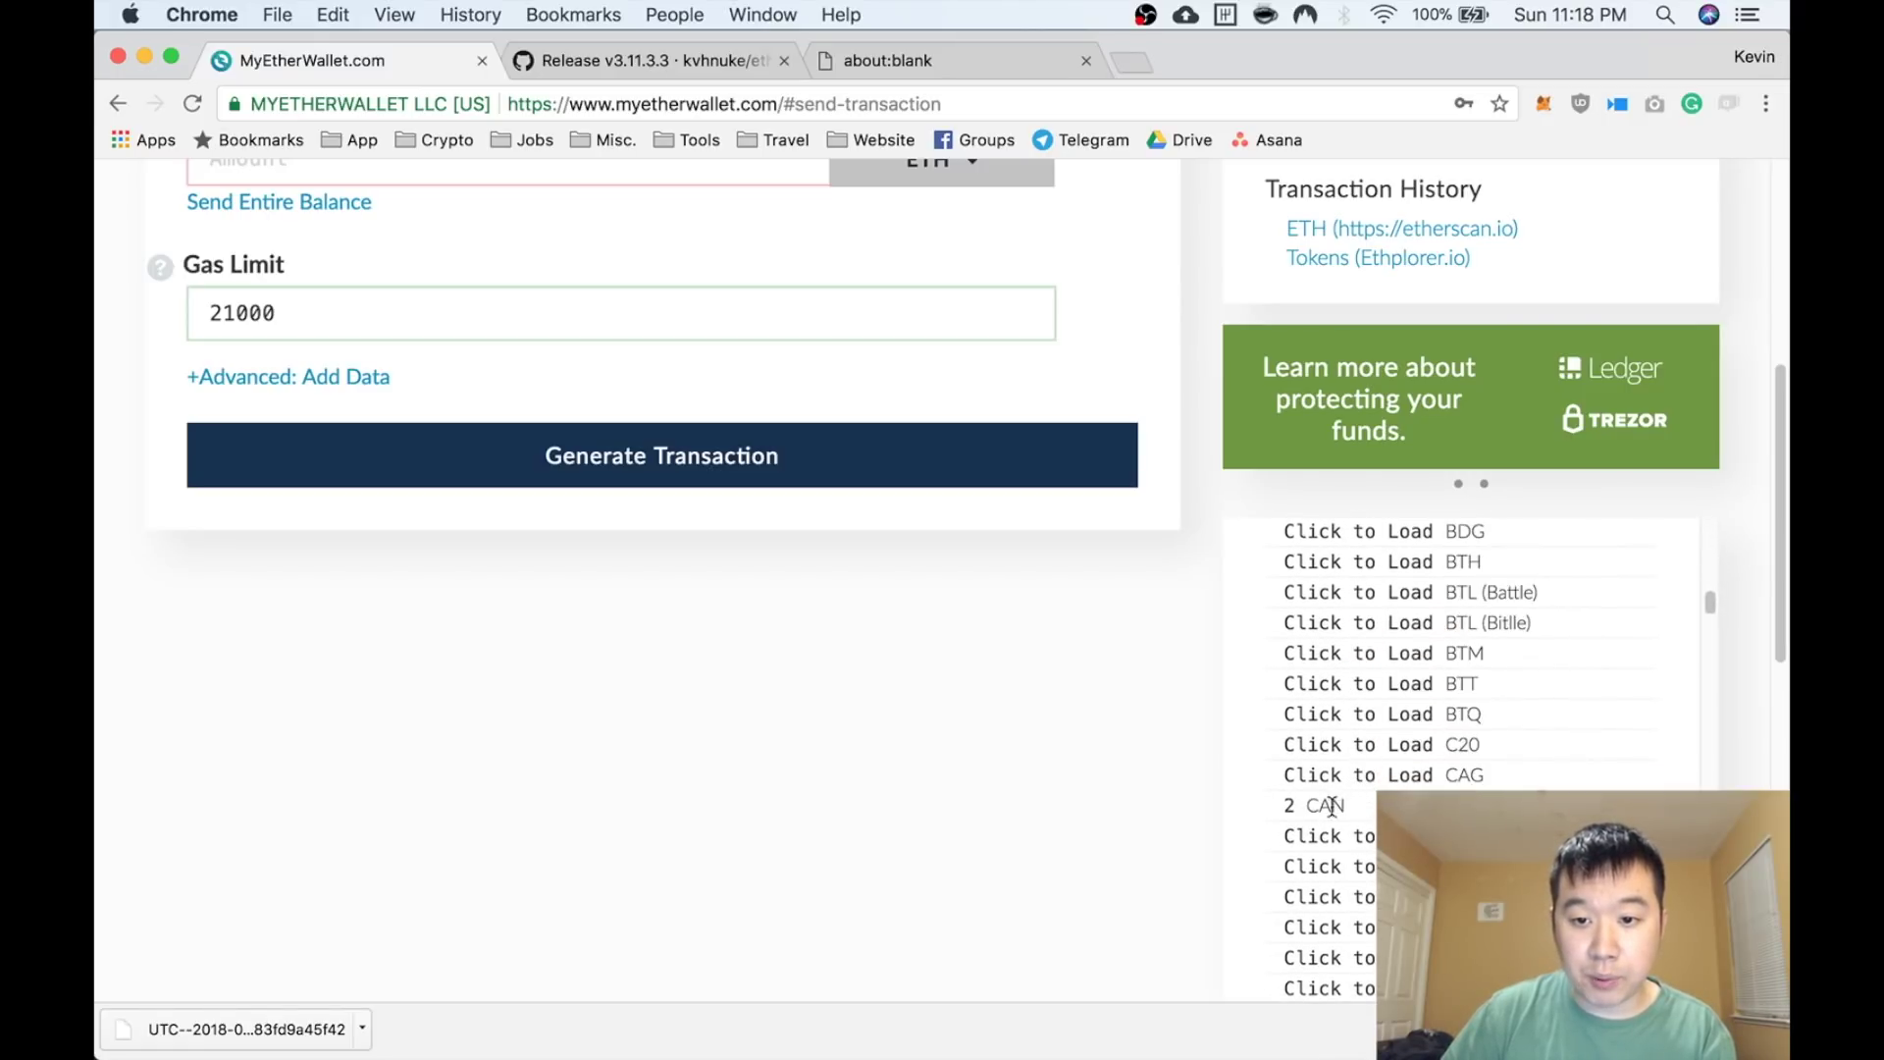
scroll(1335, 810, "up", 20)
scroll(1345, 817, "down", 5)
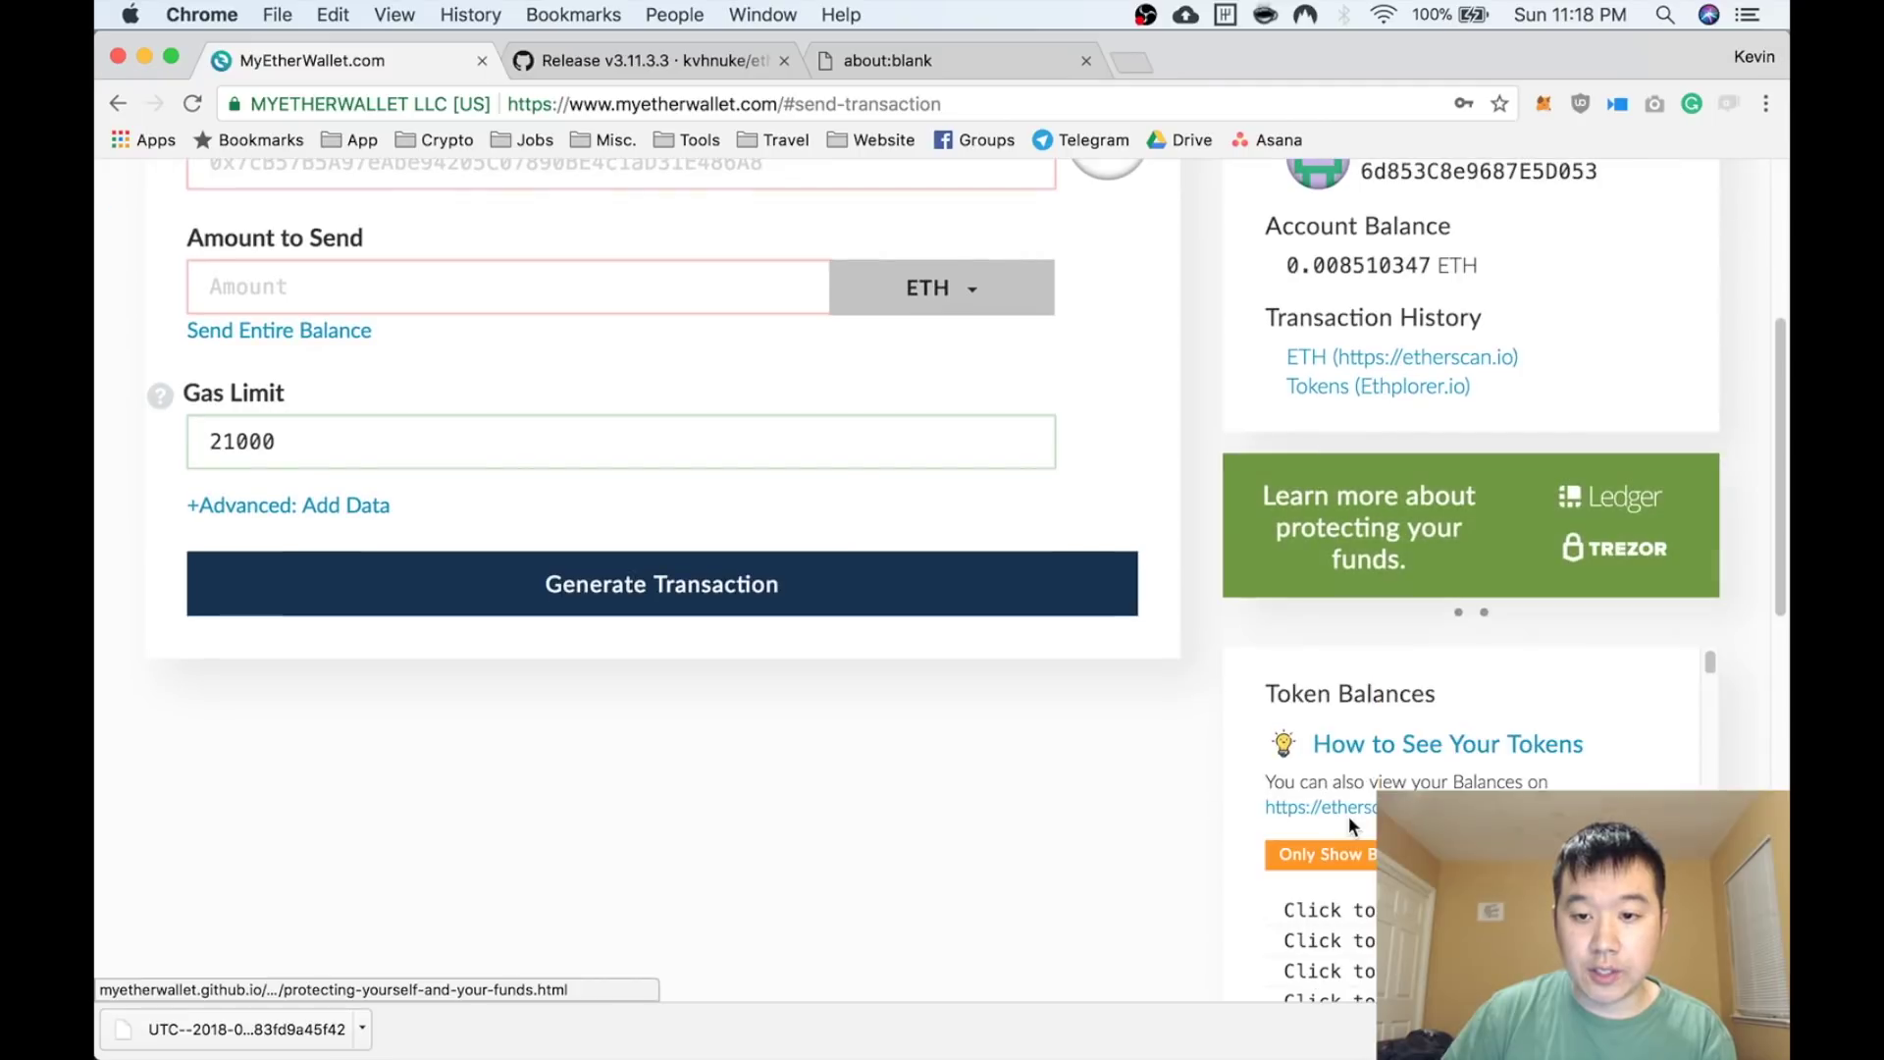
scroll(1349, 816, "down", 3)
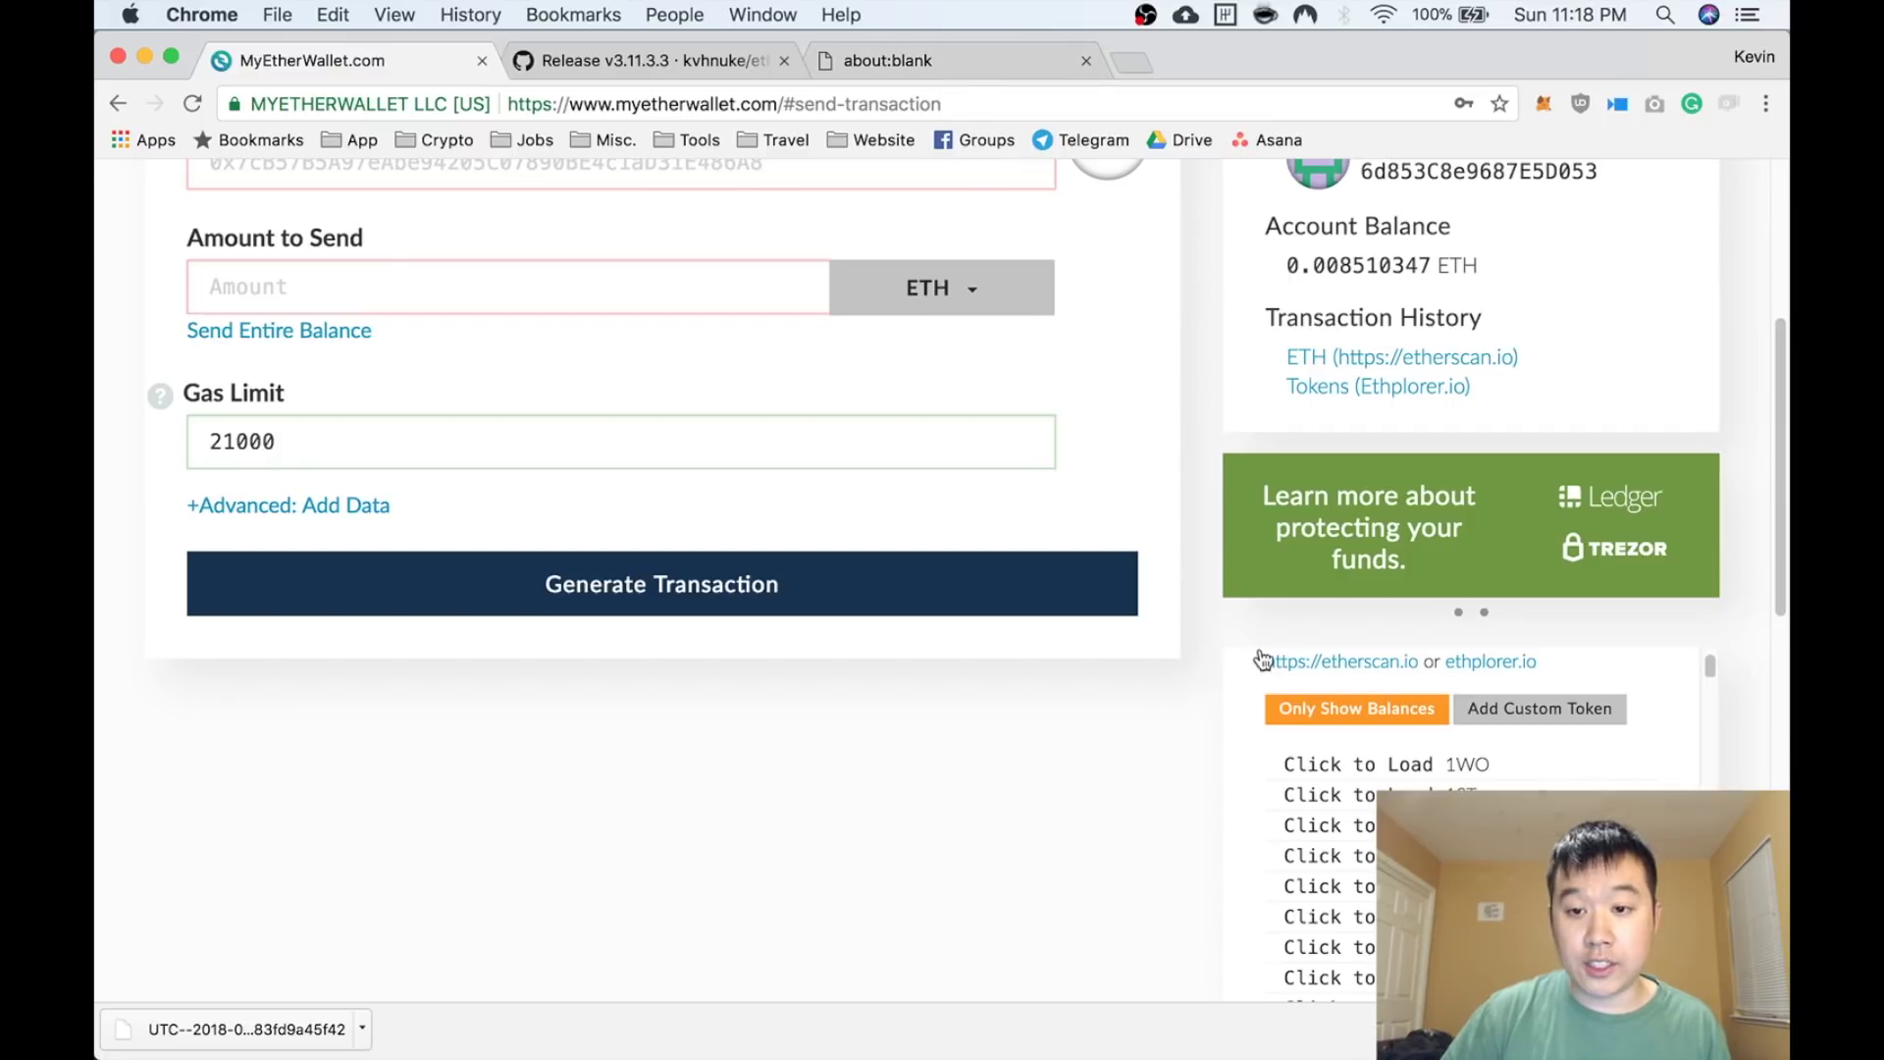
Load etherscan.io in the spare blank tab
left_click(1006, 69)
left_click(978, 108)
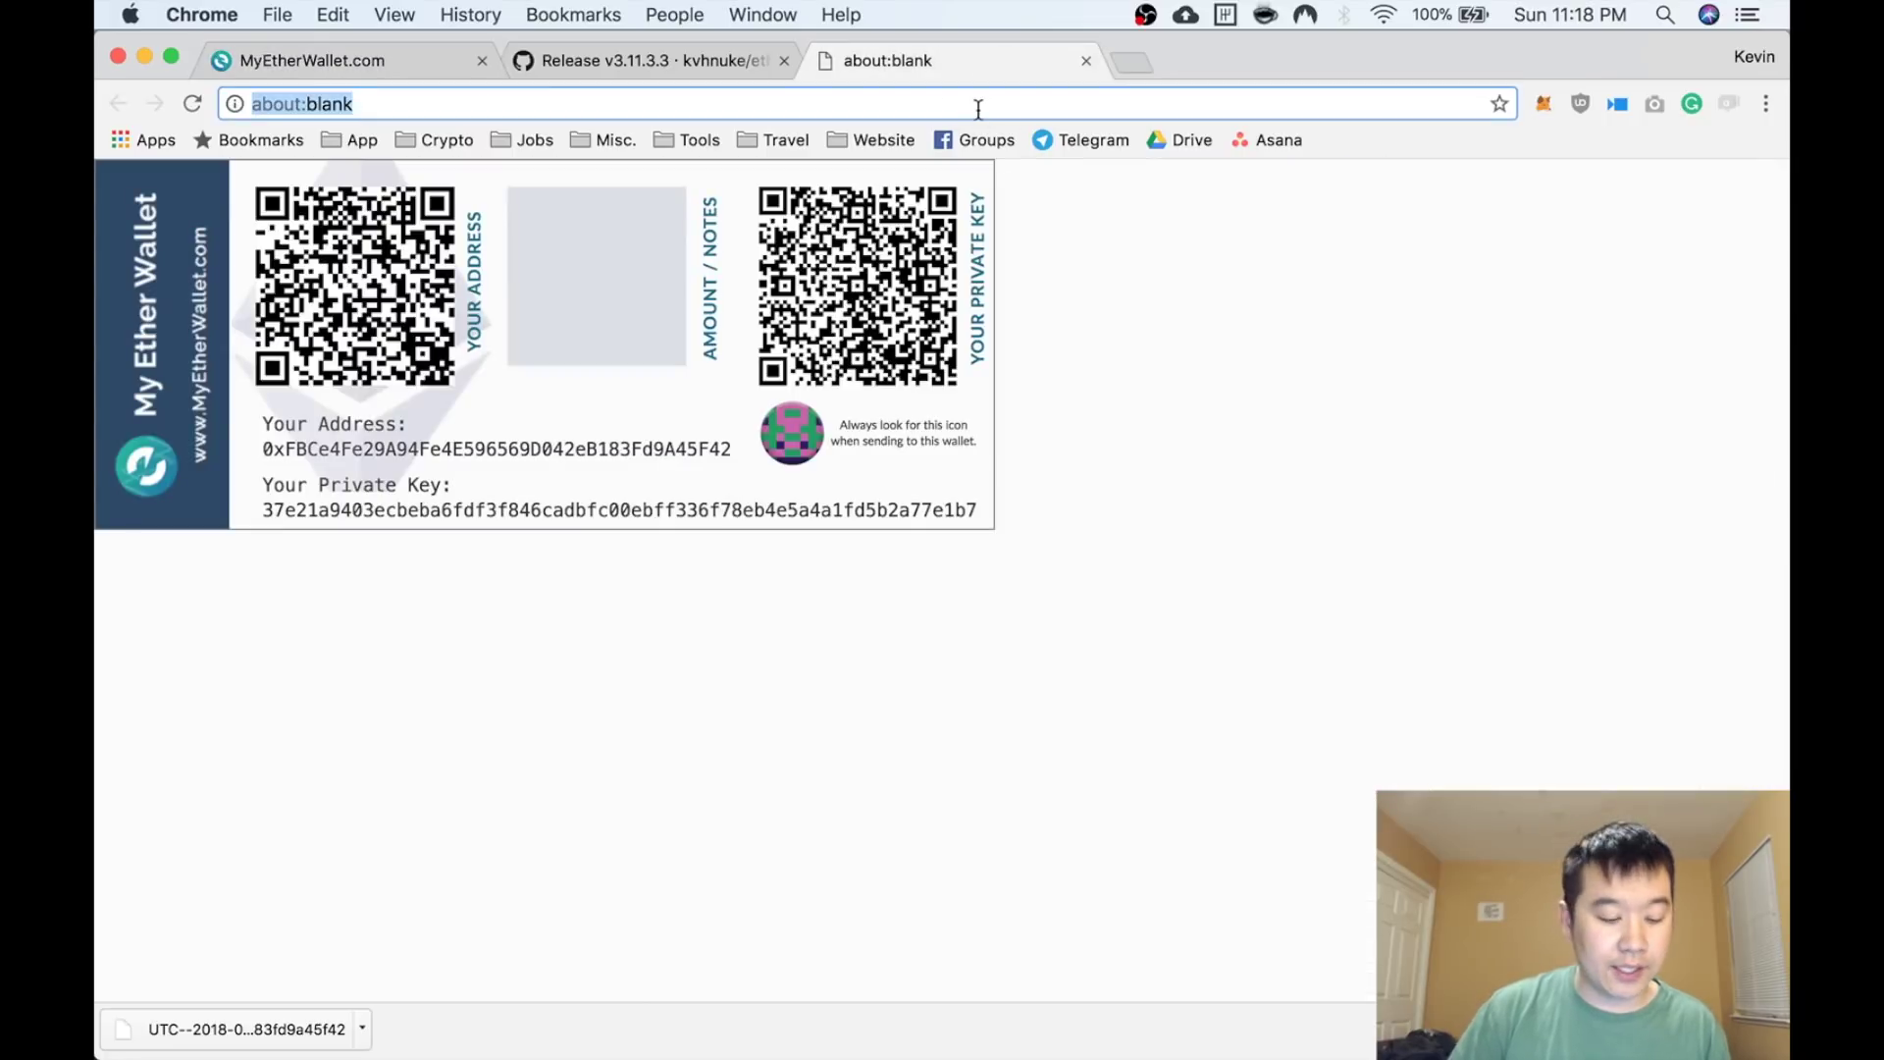
type("etherscan.io")
key("Return")
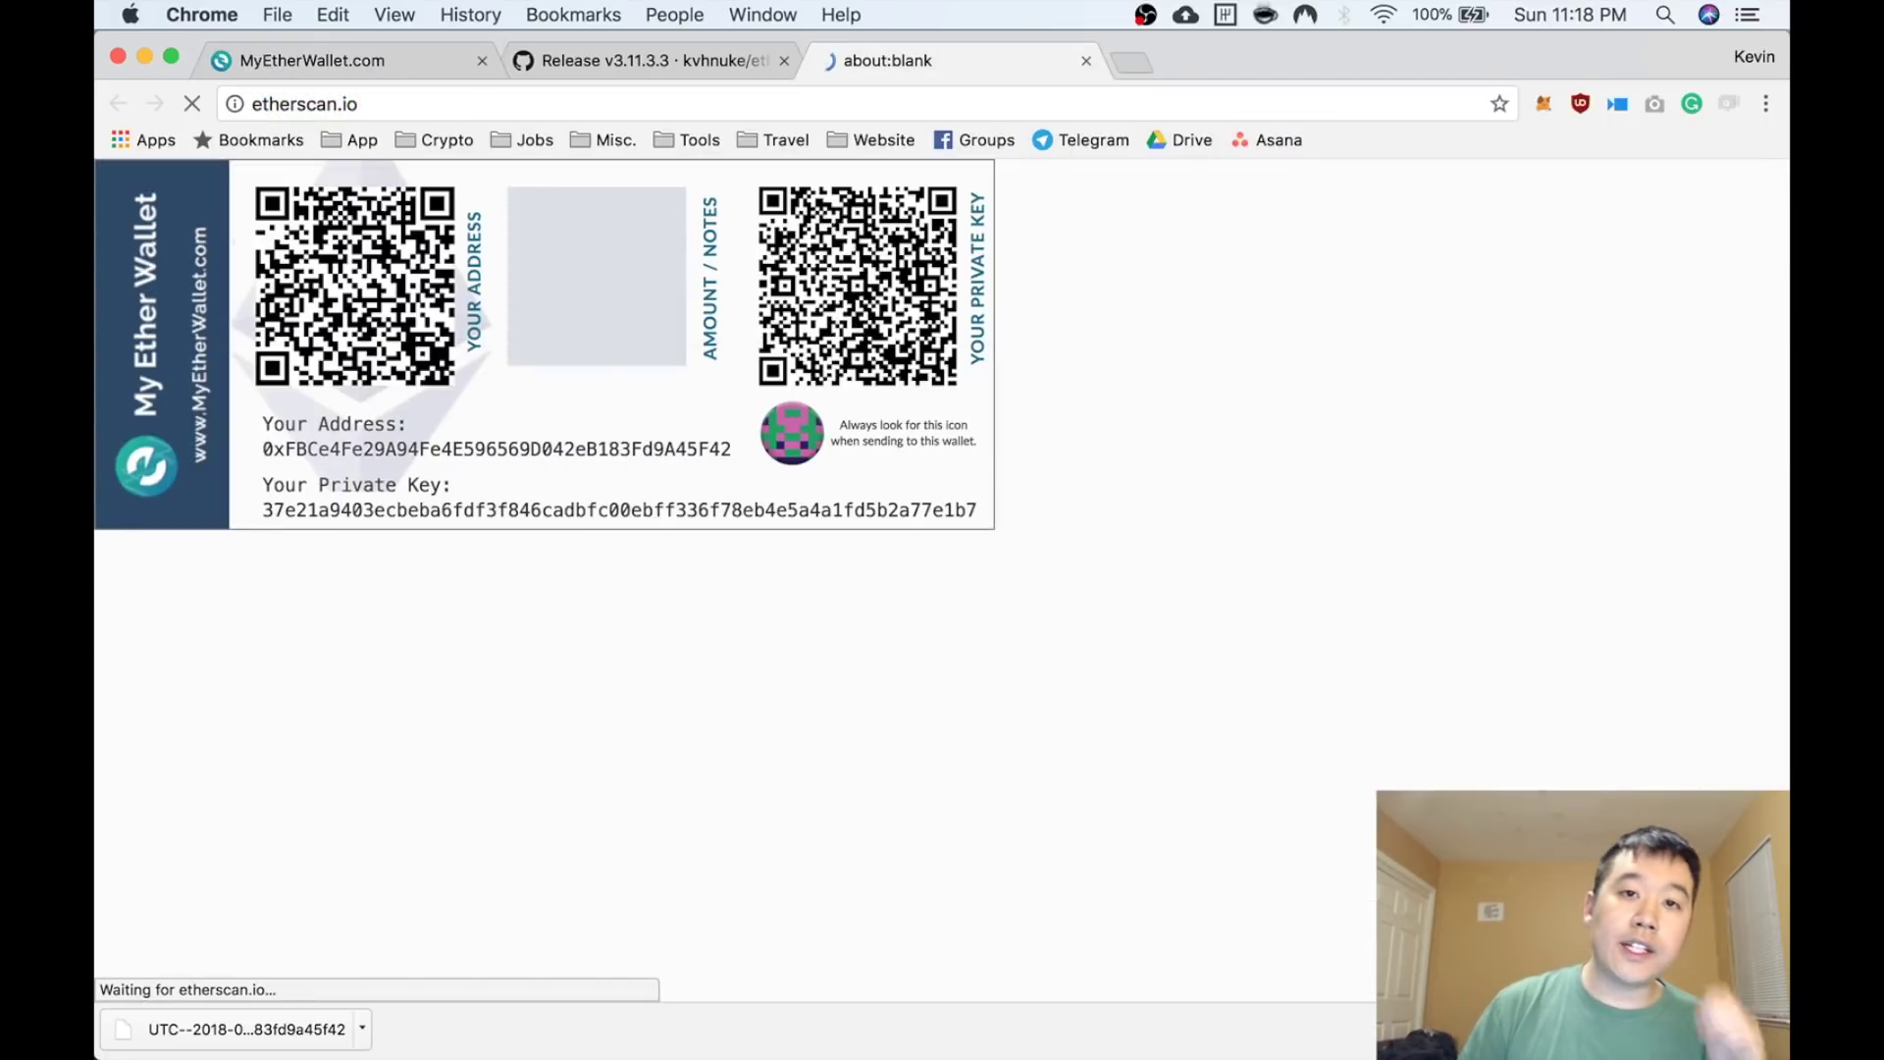
Search the Token Tracker for the pasted SPHTX address and open its token page
mouse_move(1304, 263)
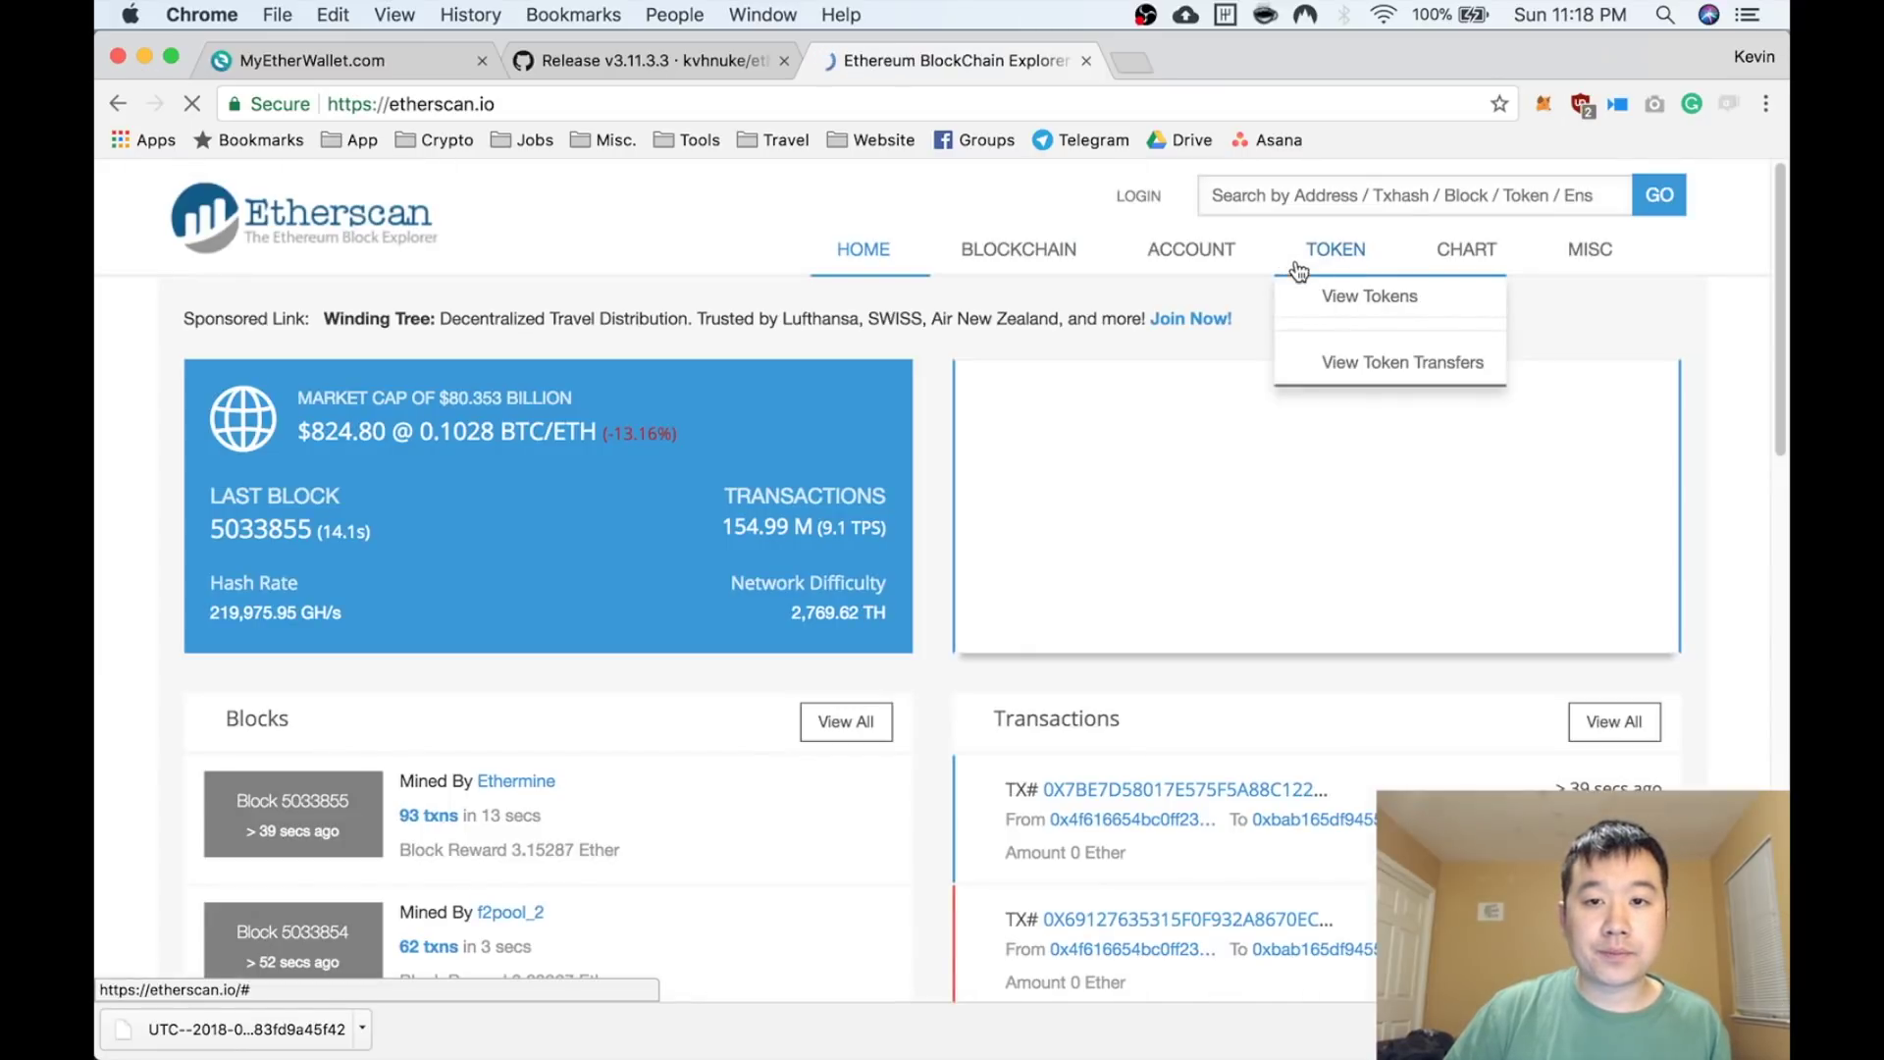
left_click(1370, 295)
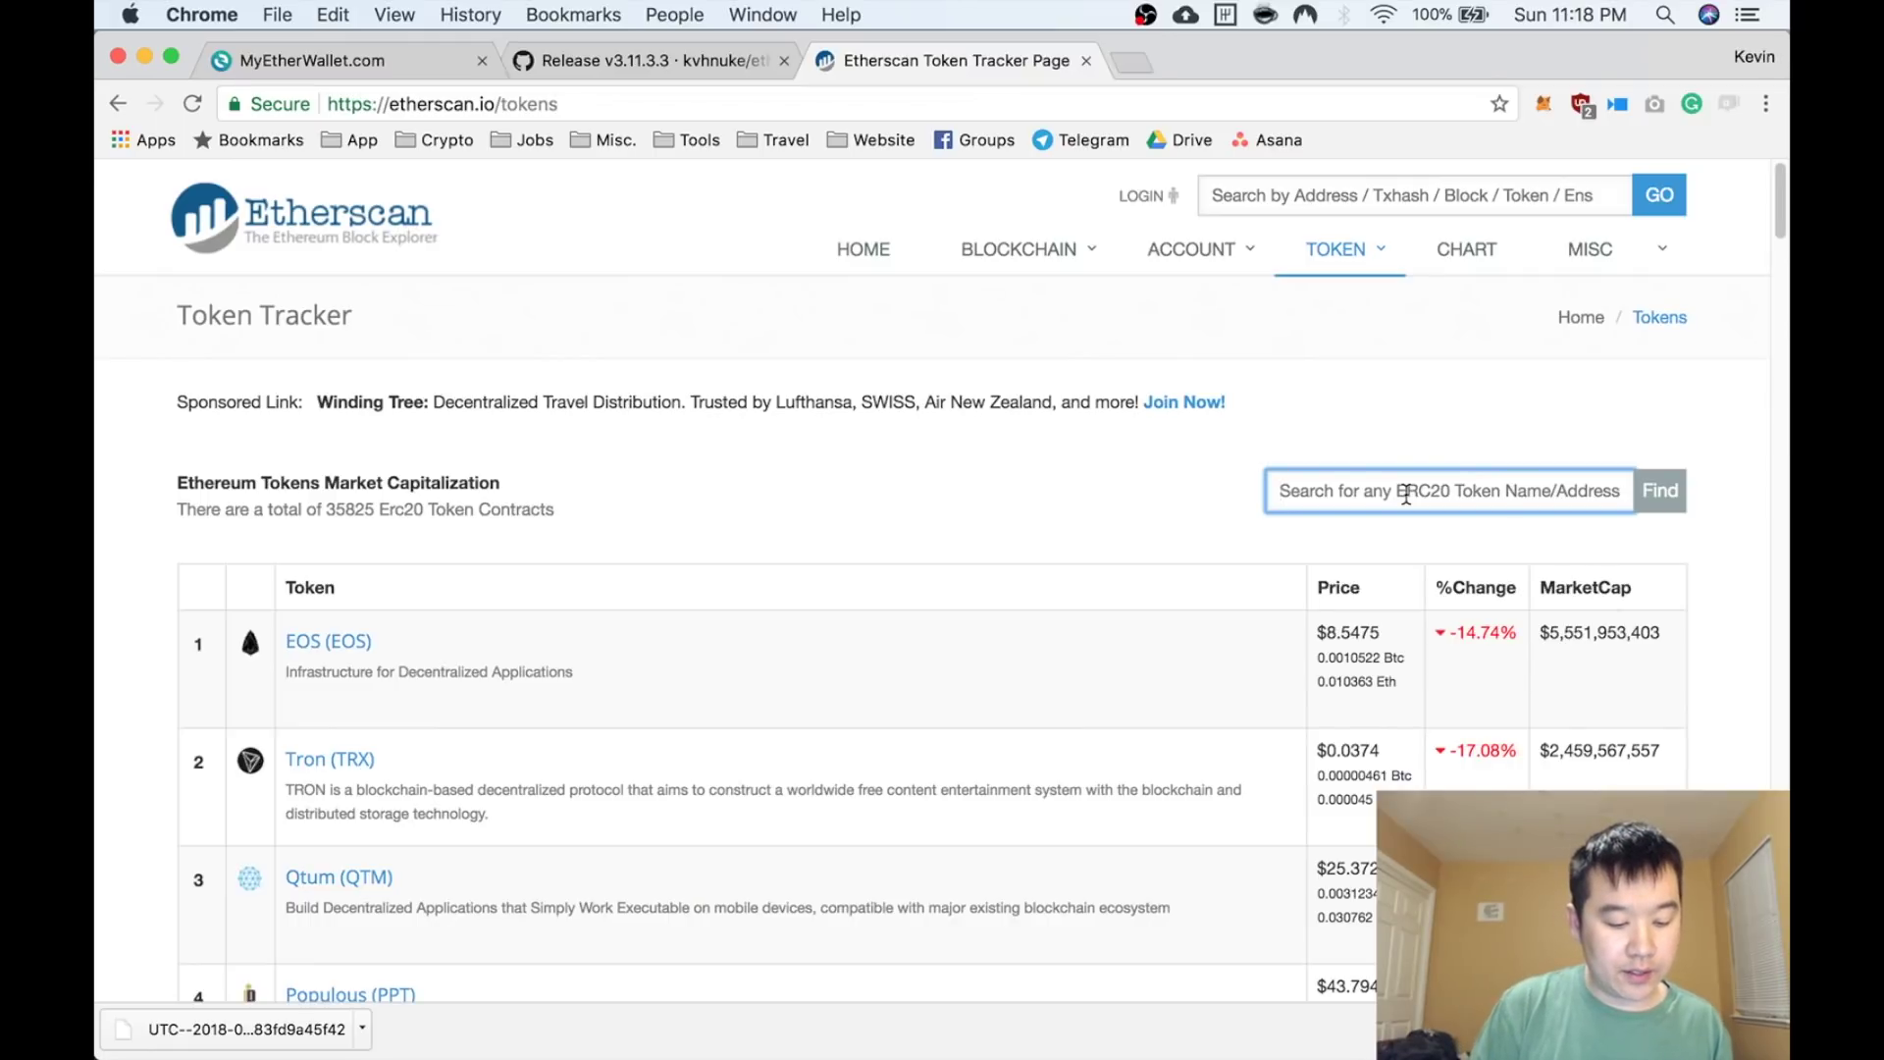
key("super+v")
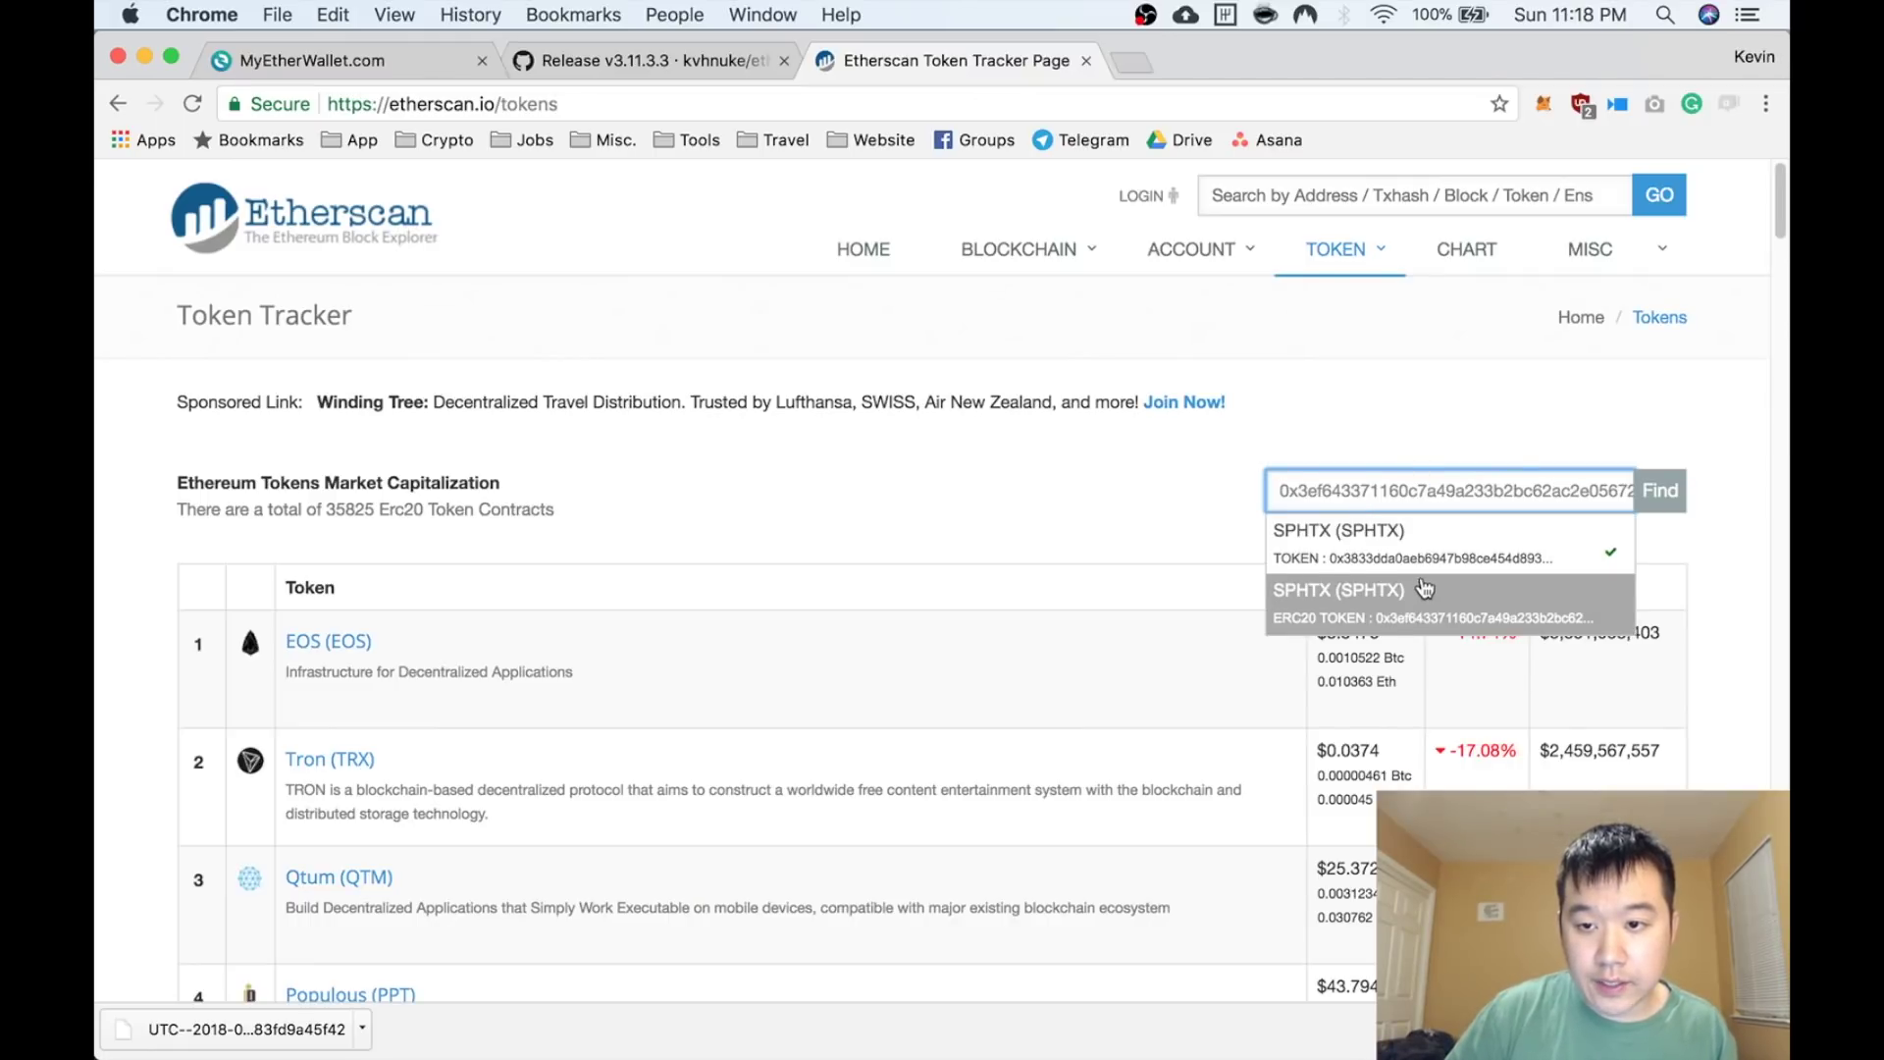
left_click(1422, 589)
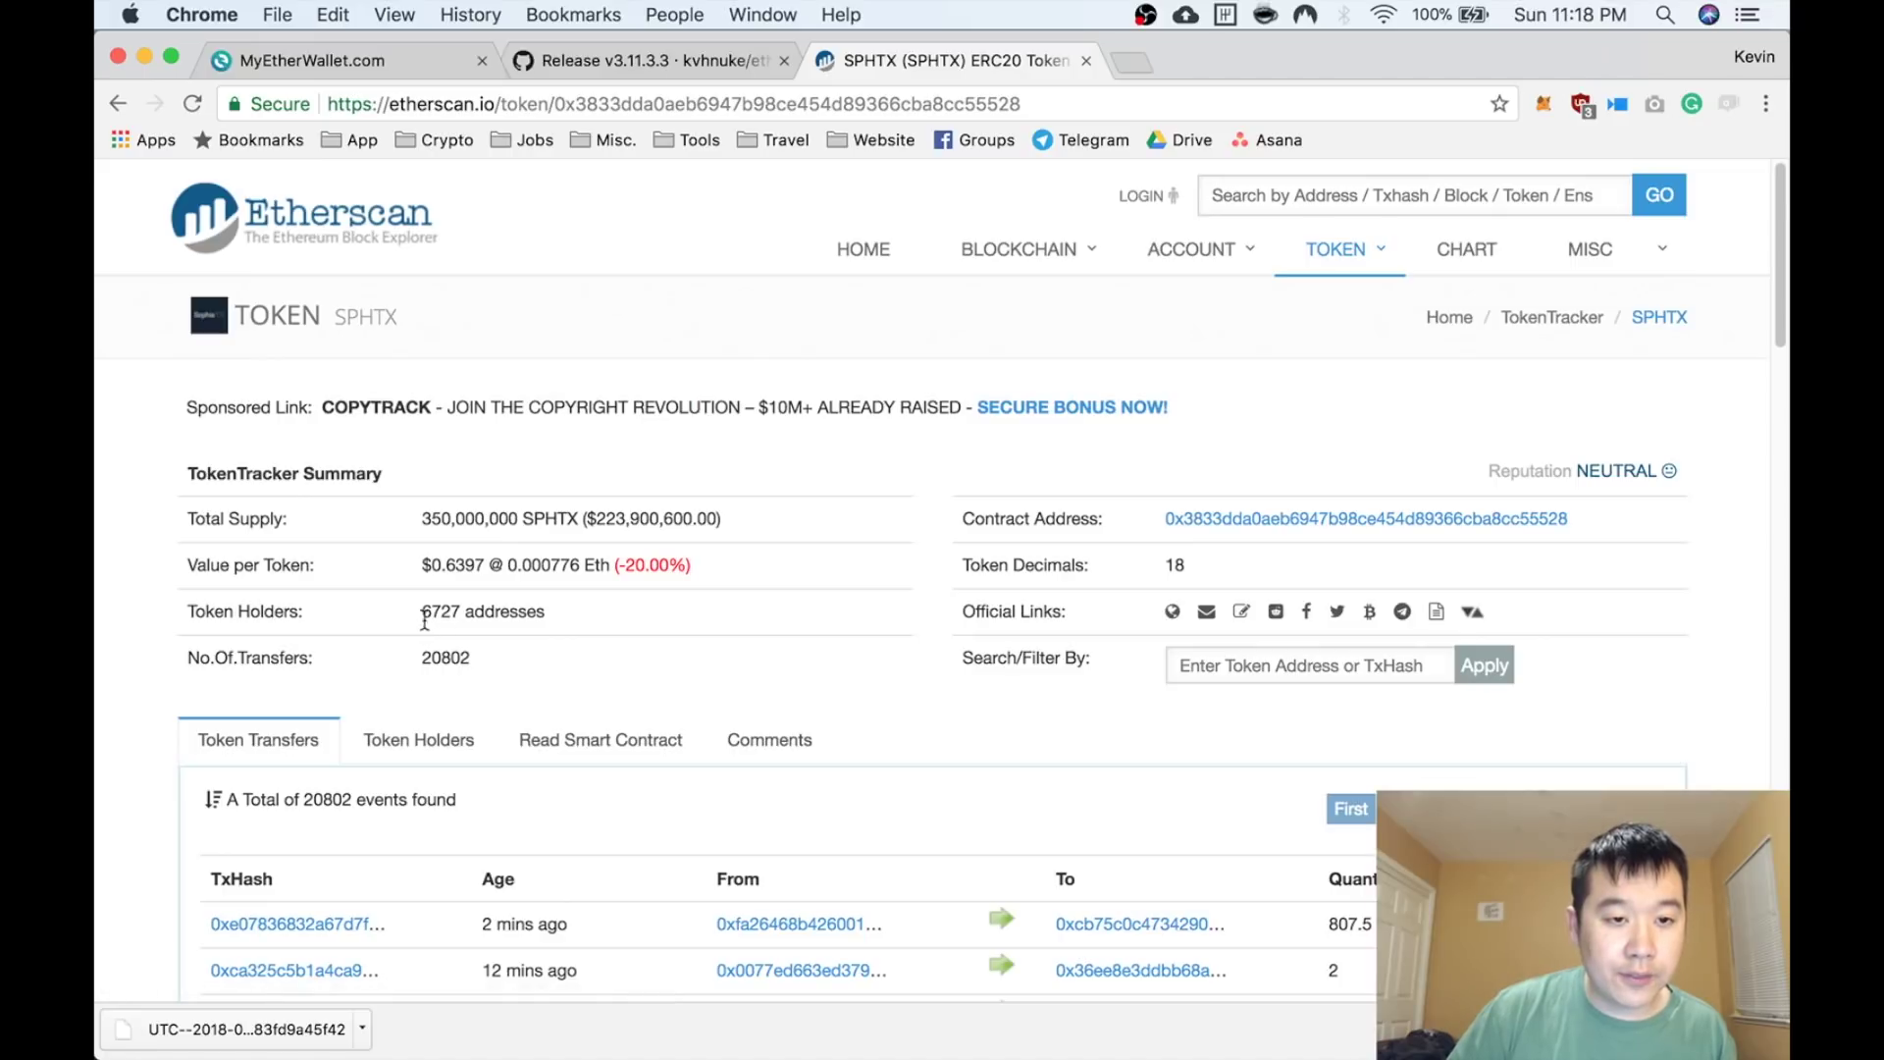
Copy the SPHTX contract address link, then return to MyEtherWallet
left_click_drag(422, 611, 509, 613)
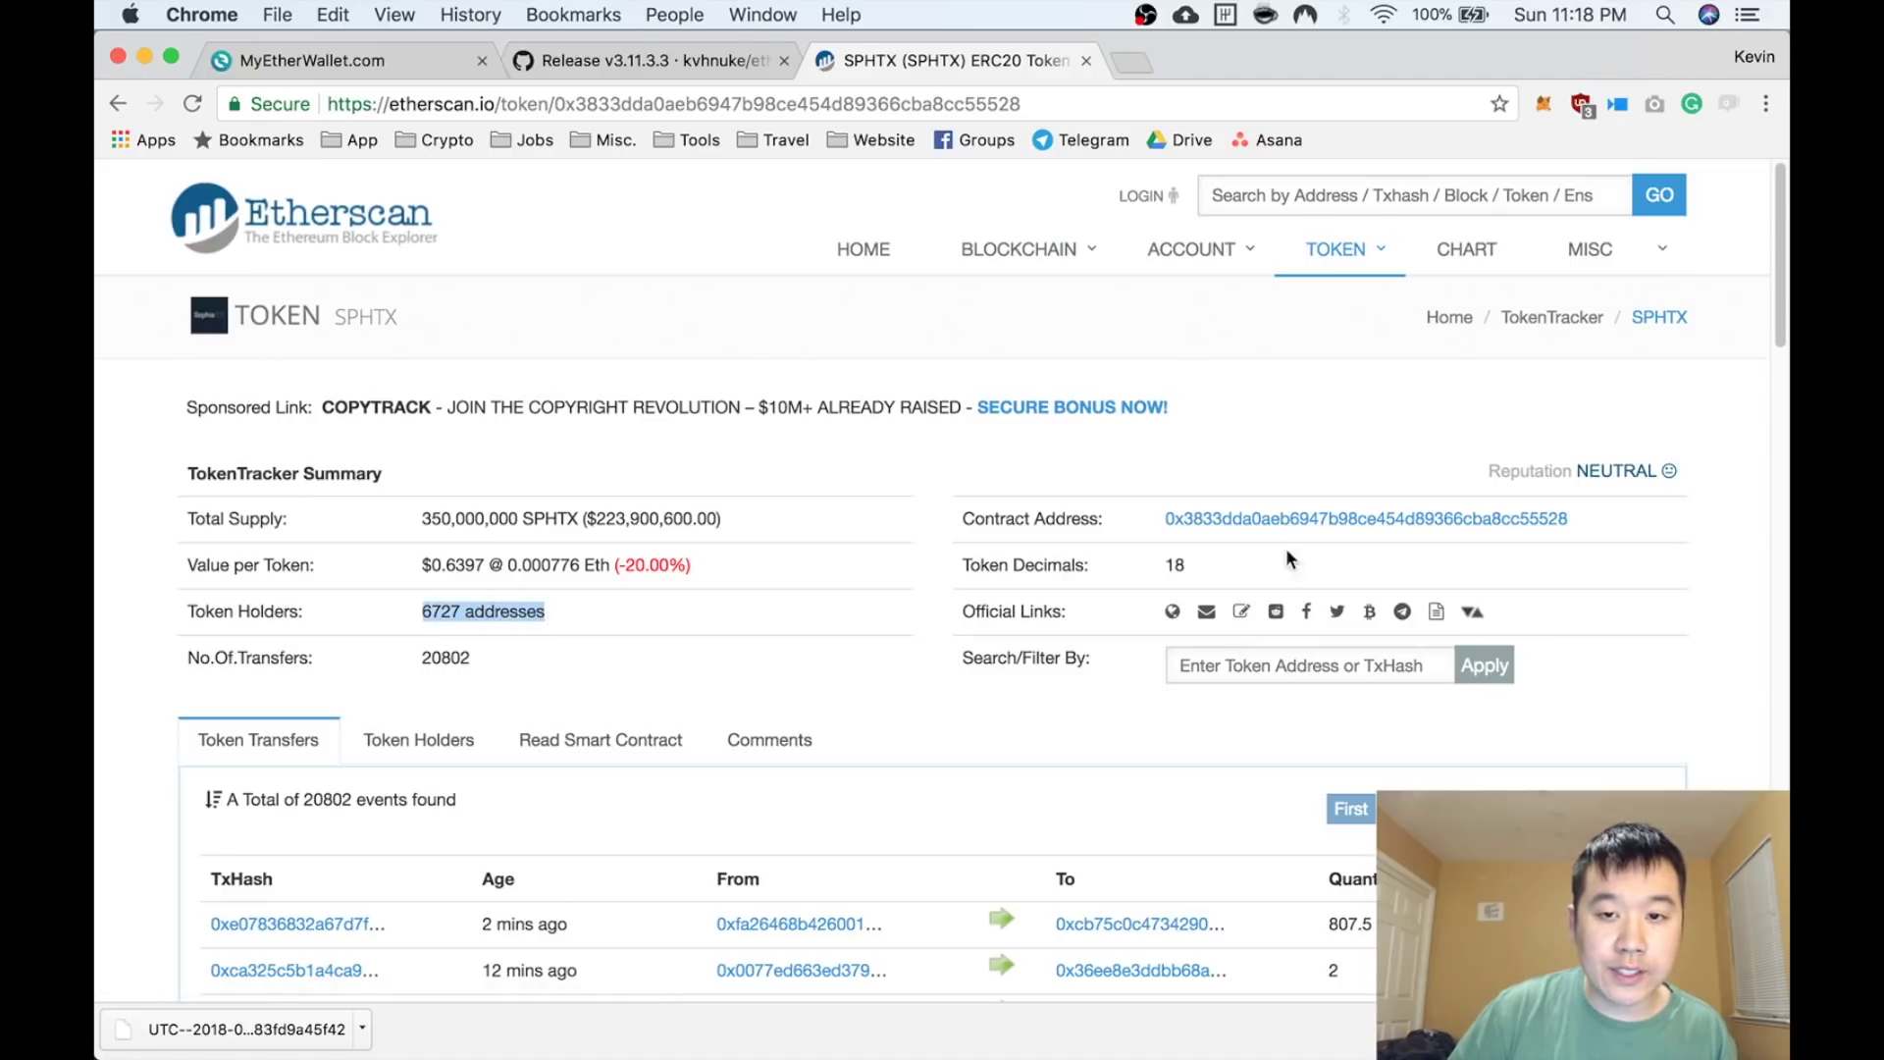
right_click(1295, 521)
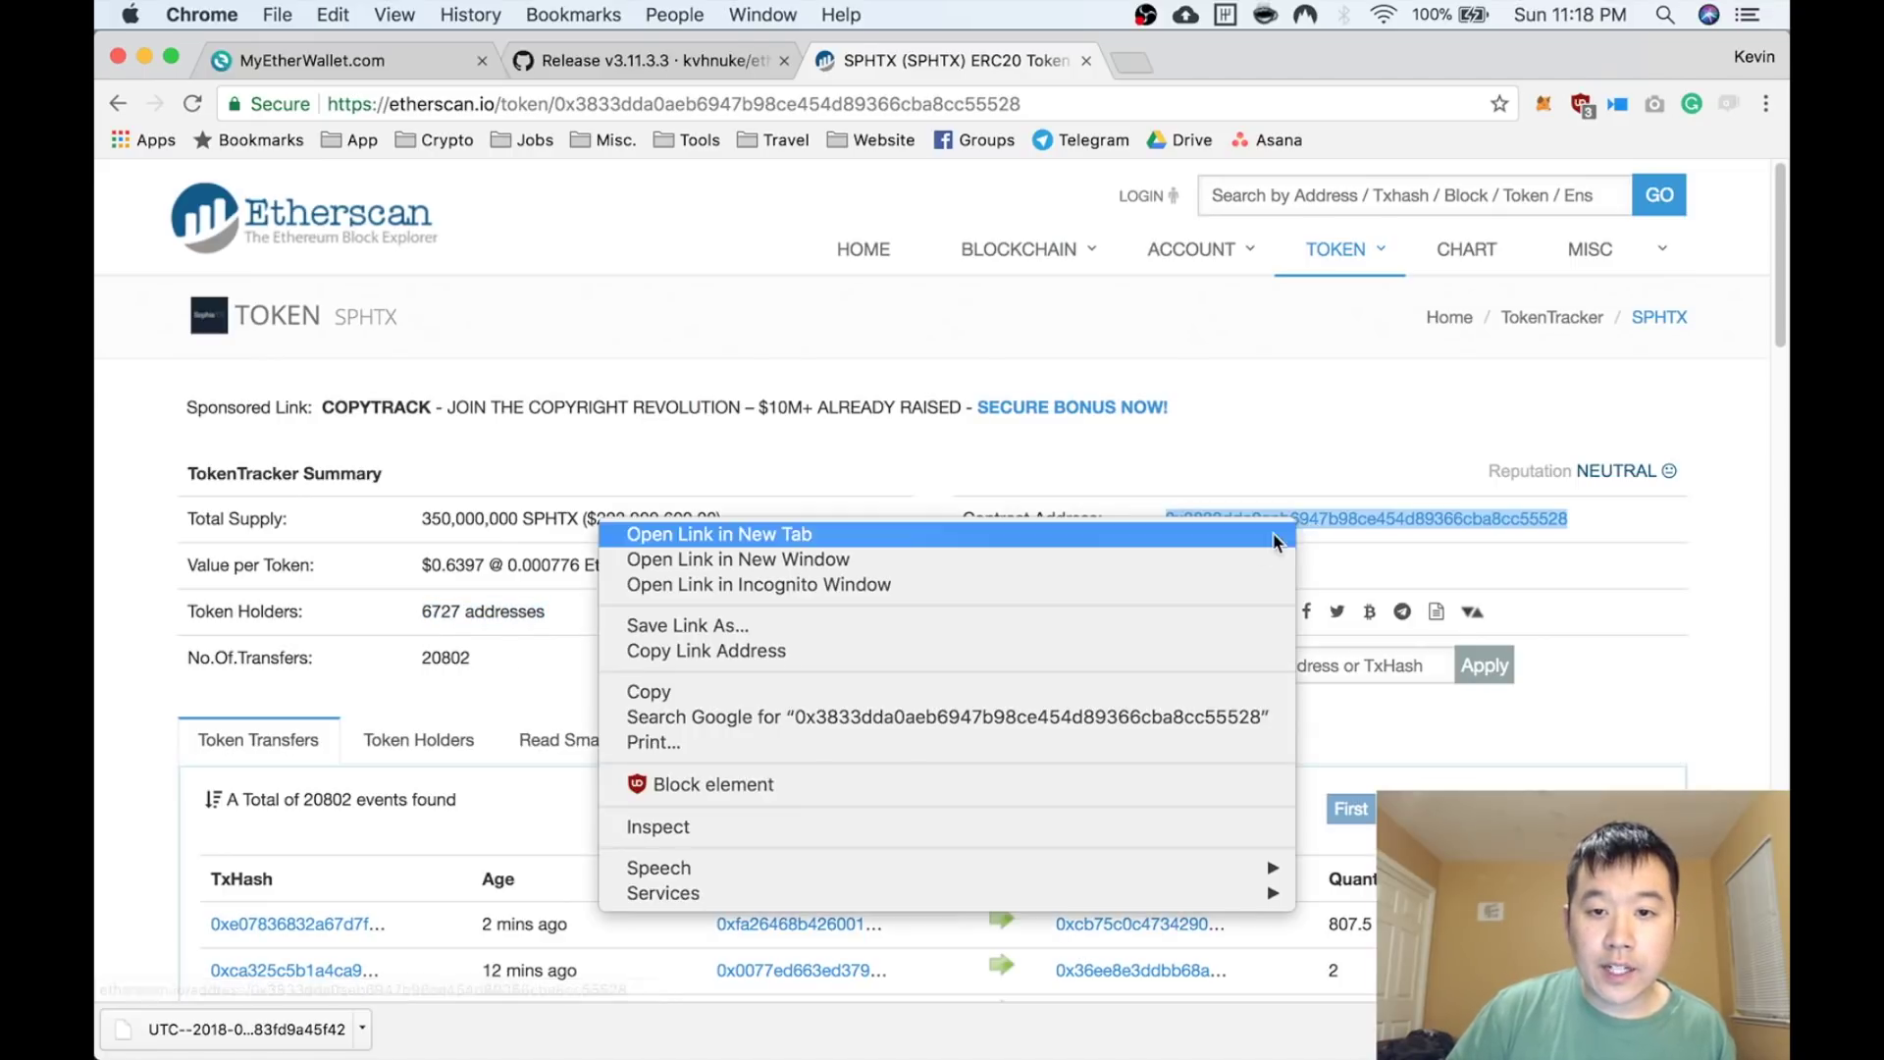
left_click(1088, 650)
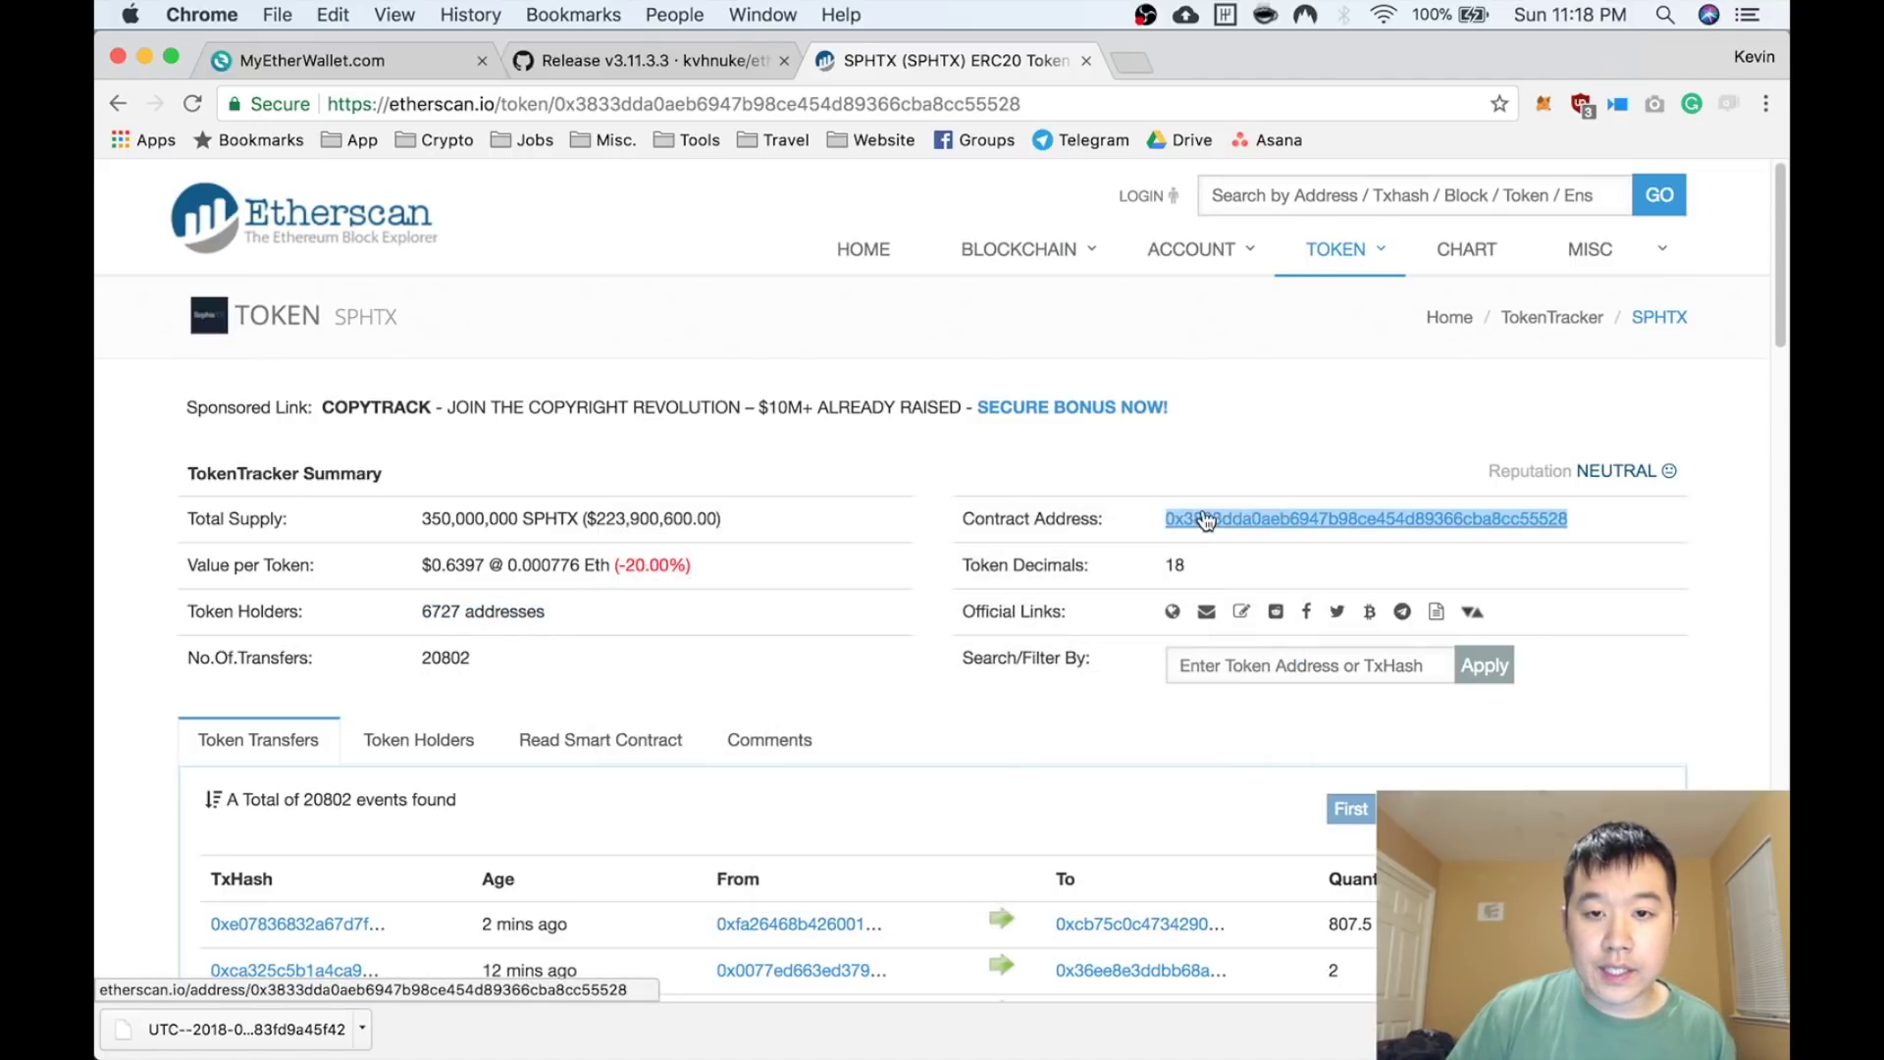
left_click(409, 56)
Start a custom token with the pasted SPHTX contract address and symbol SPHTX
left_click(1484, 713)
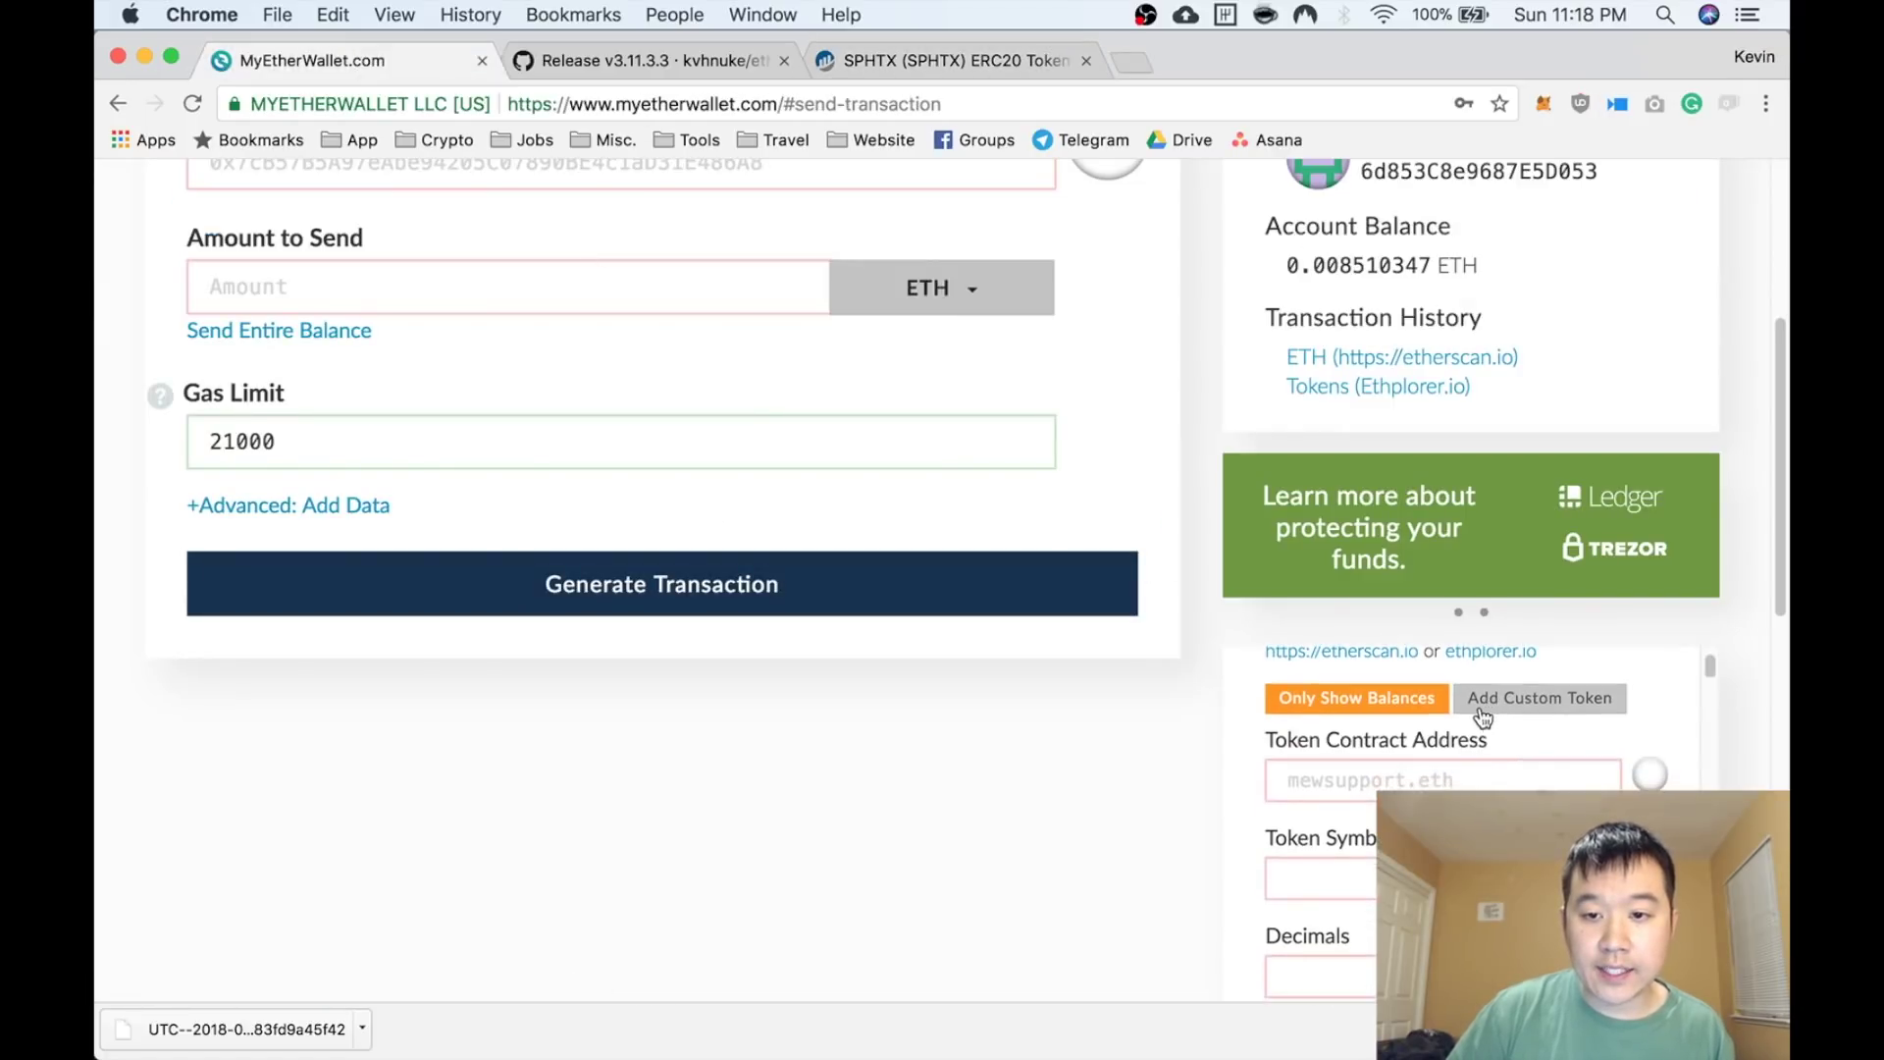
left_click(1358, 768)
key("super+v")
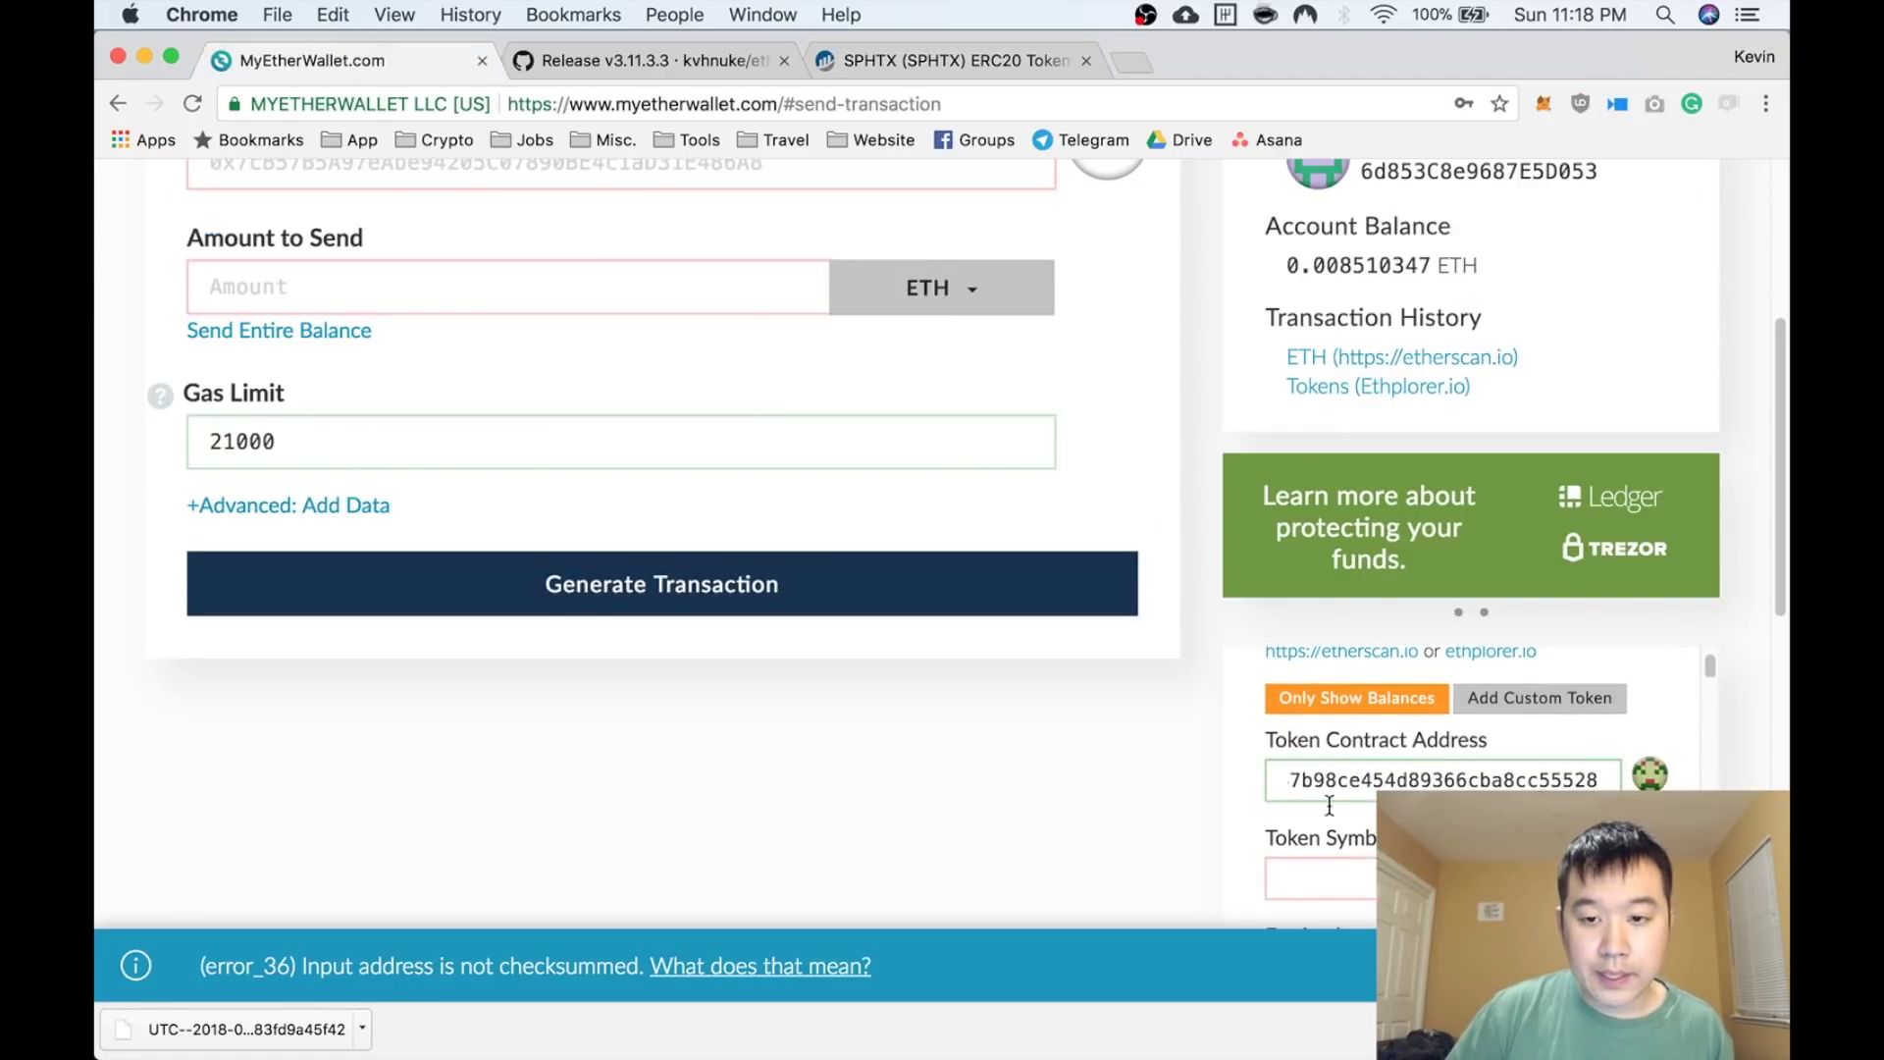
left_click(1317, 867)
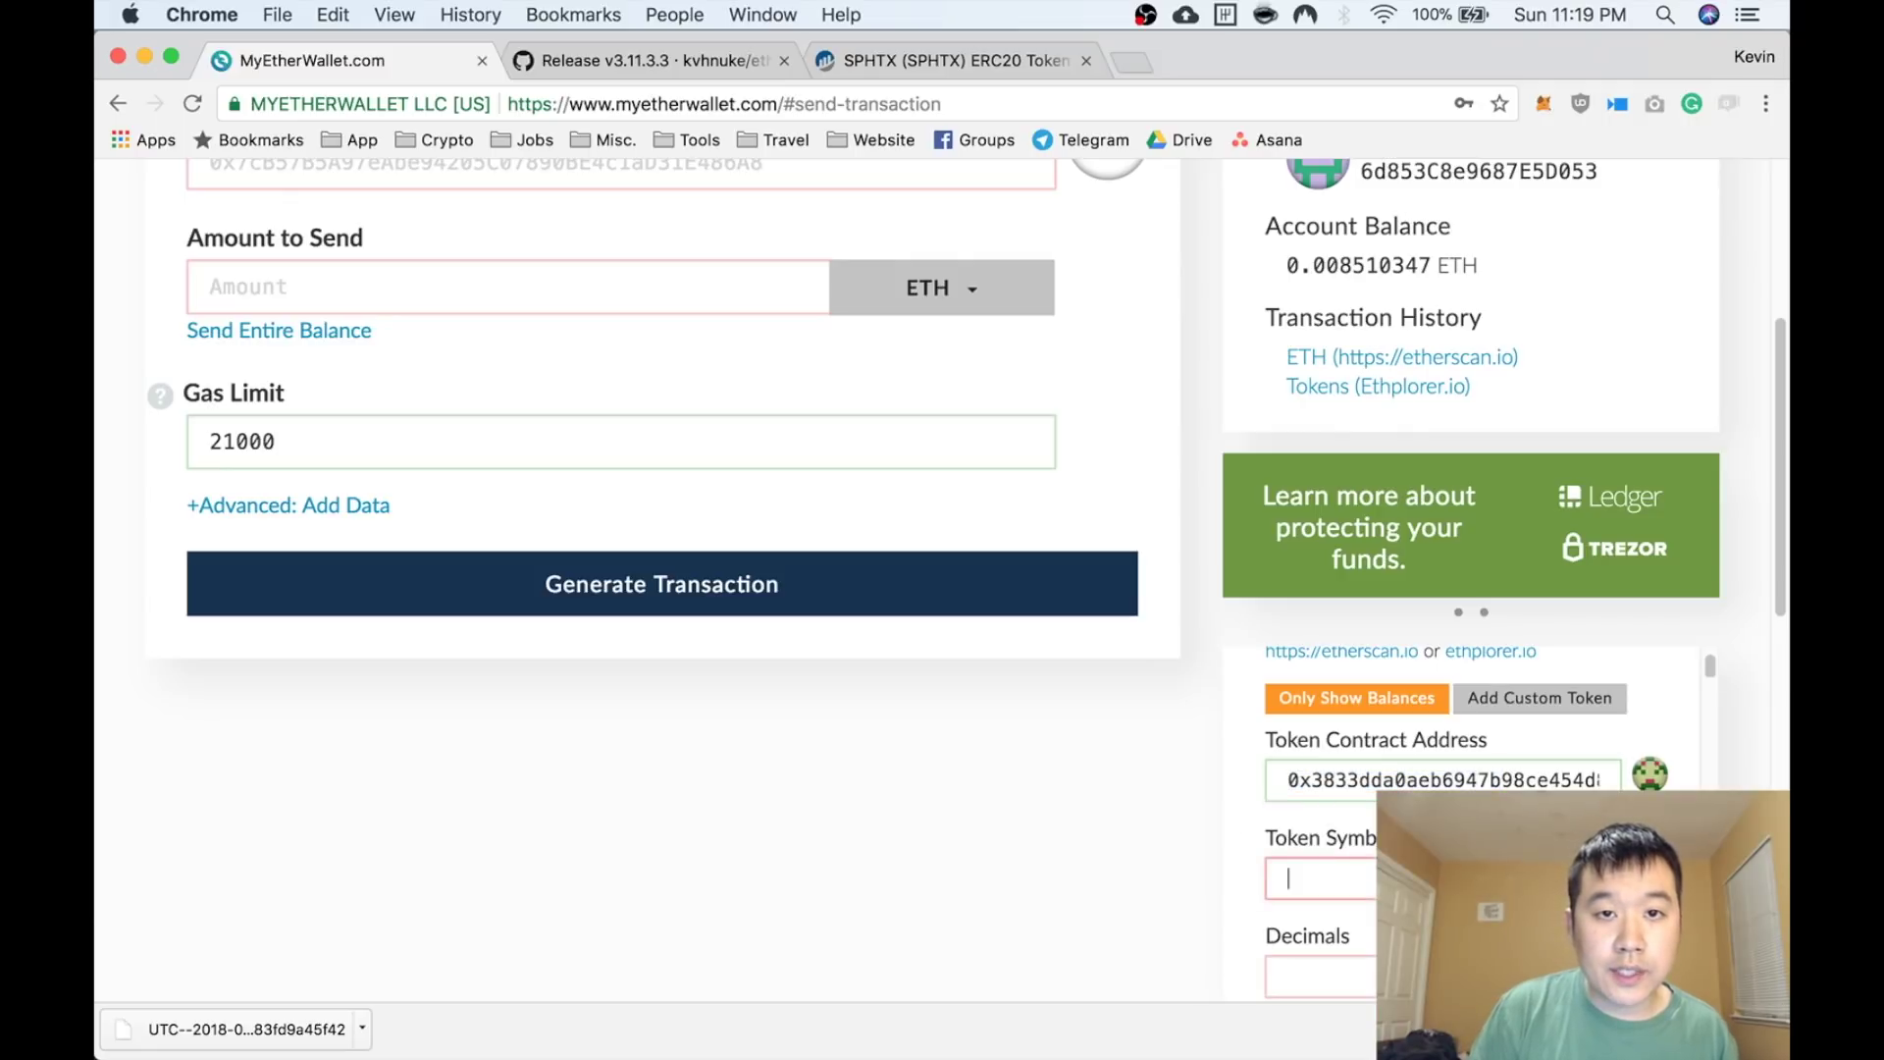
type("SPHTX")
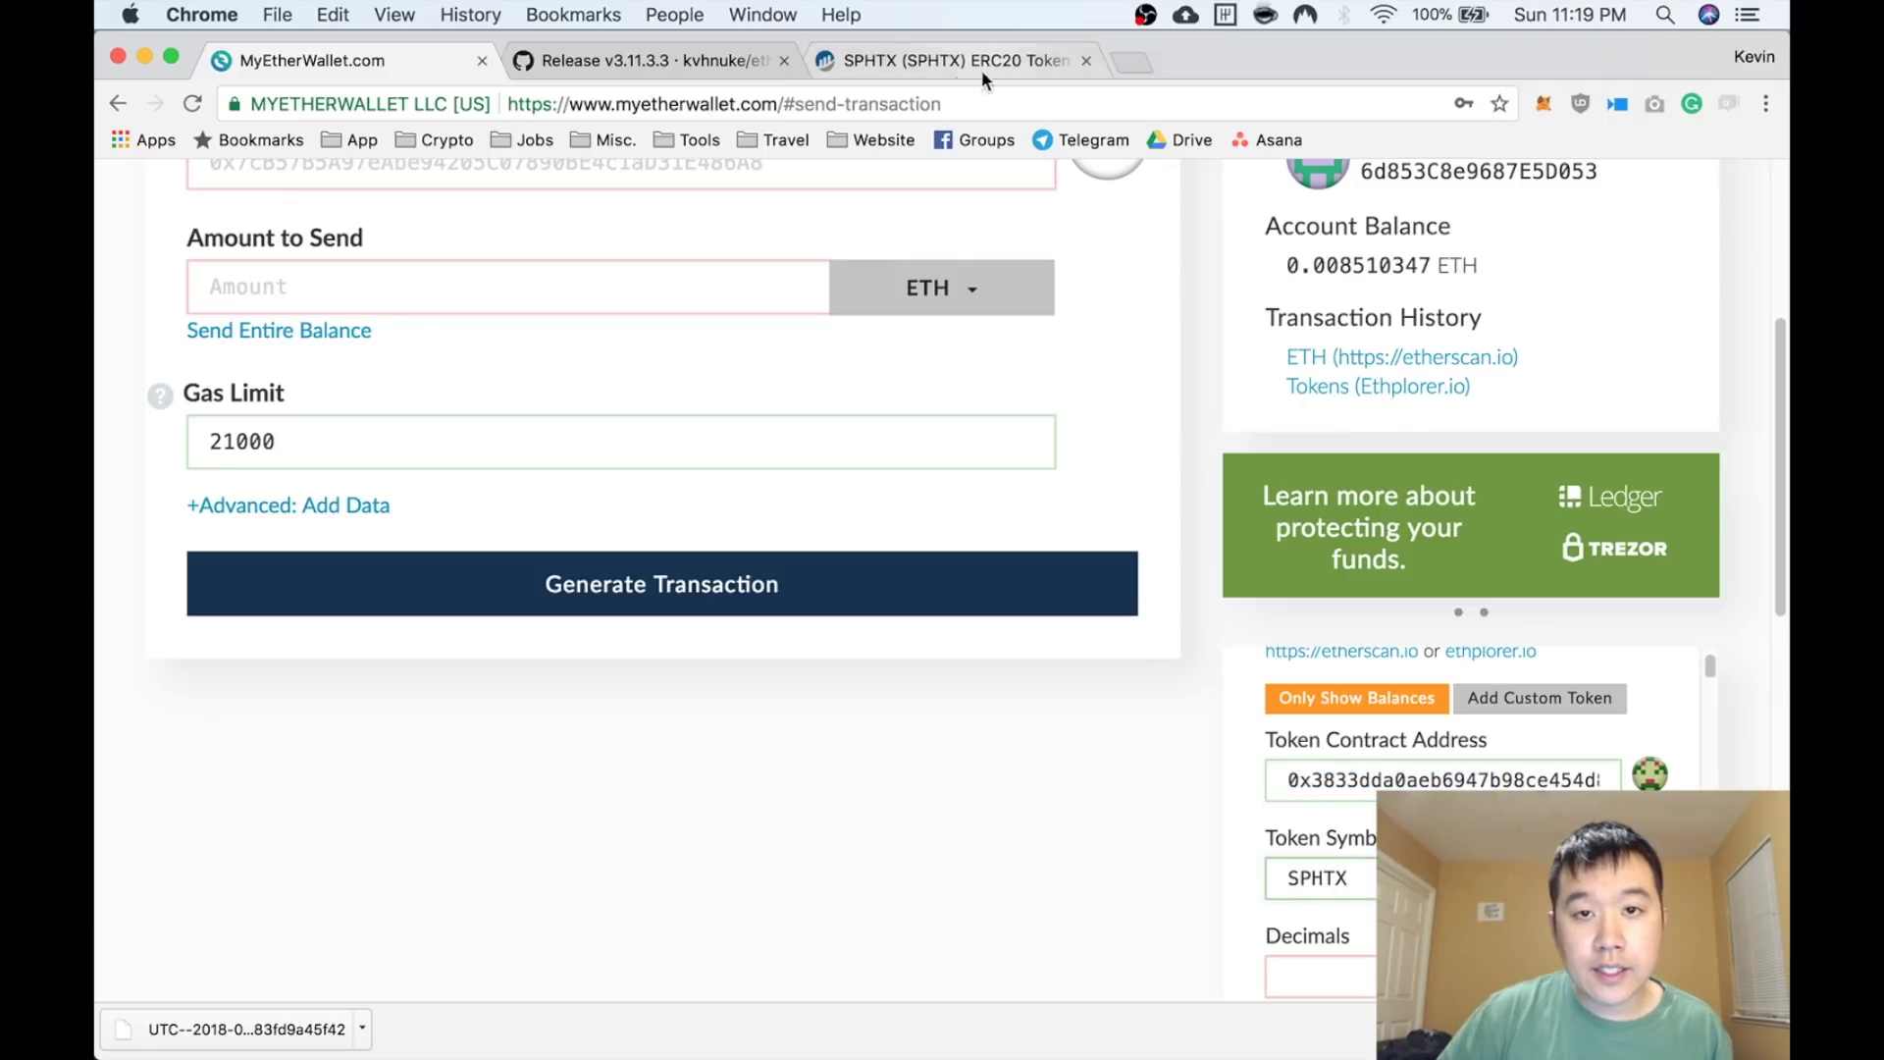
Check SPHTX's decimals on Etherscan, enter 18 decimals, and save the token
left_click(981, 68)
key("super+1")
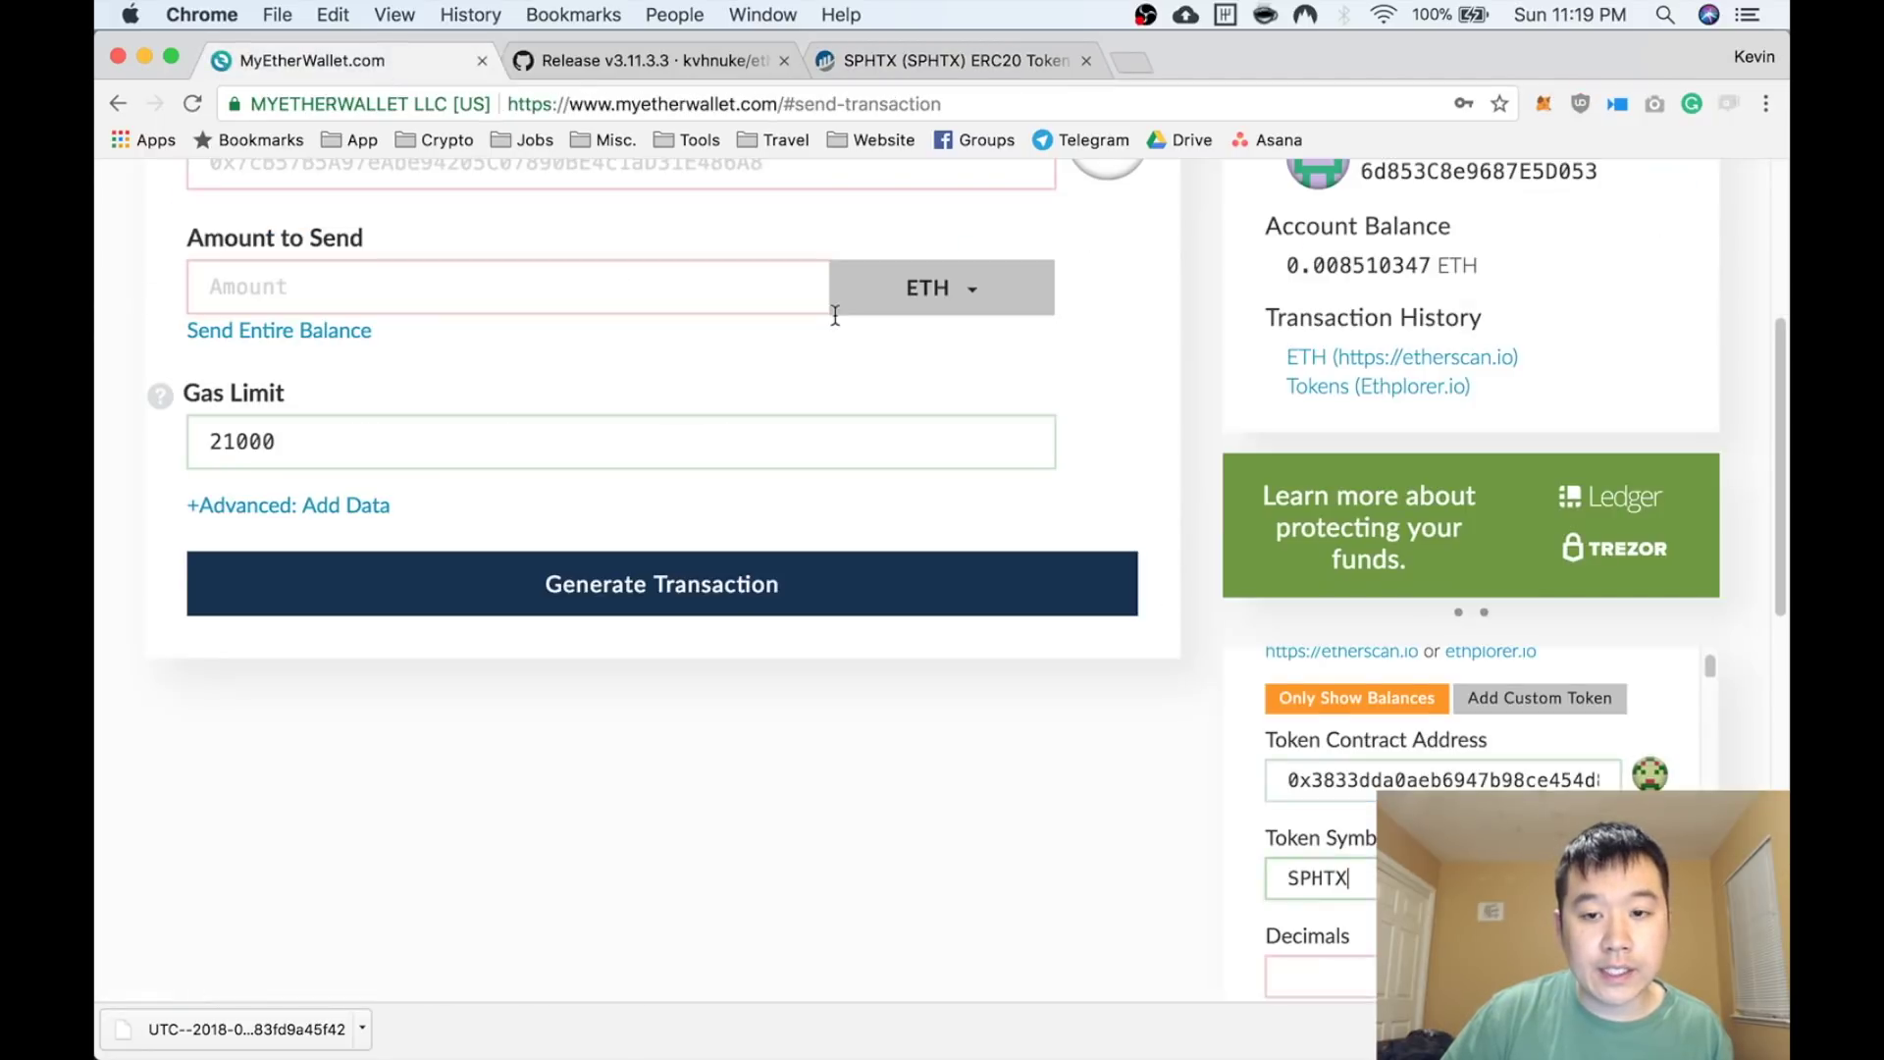
key("Tab")
type("18")
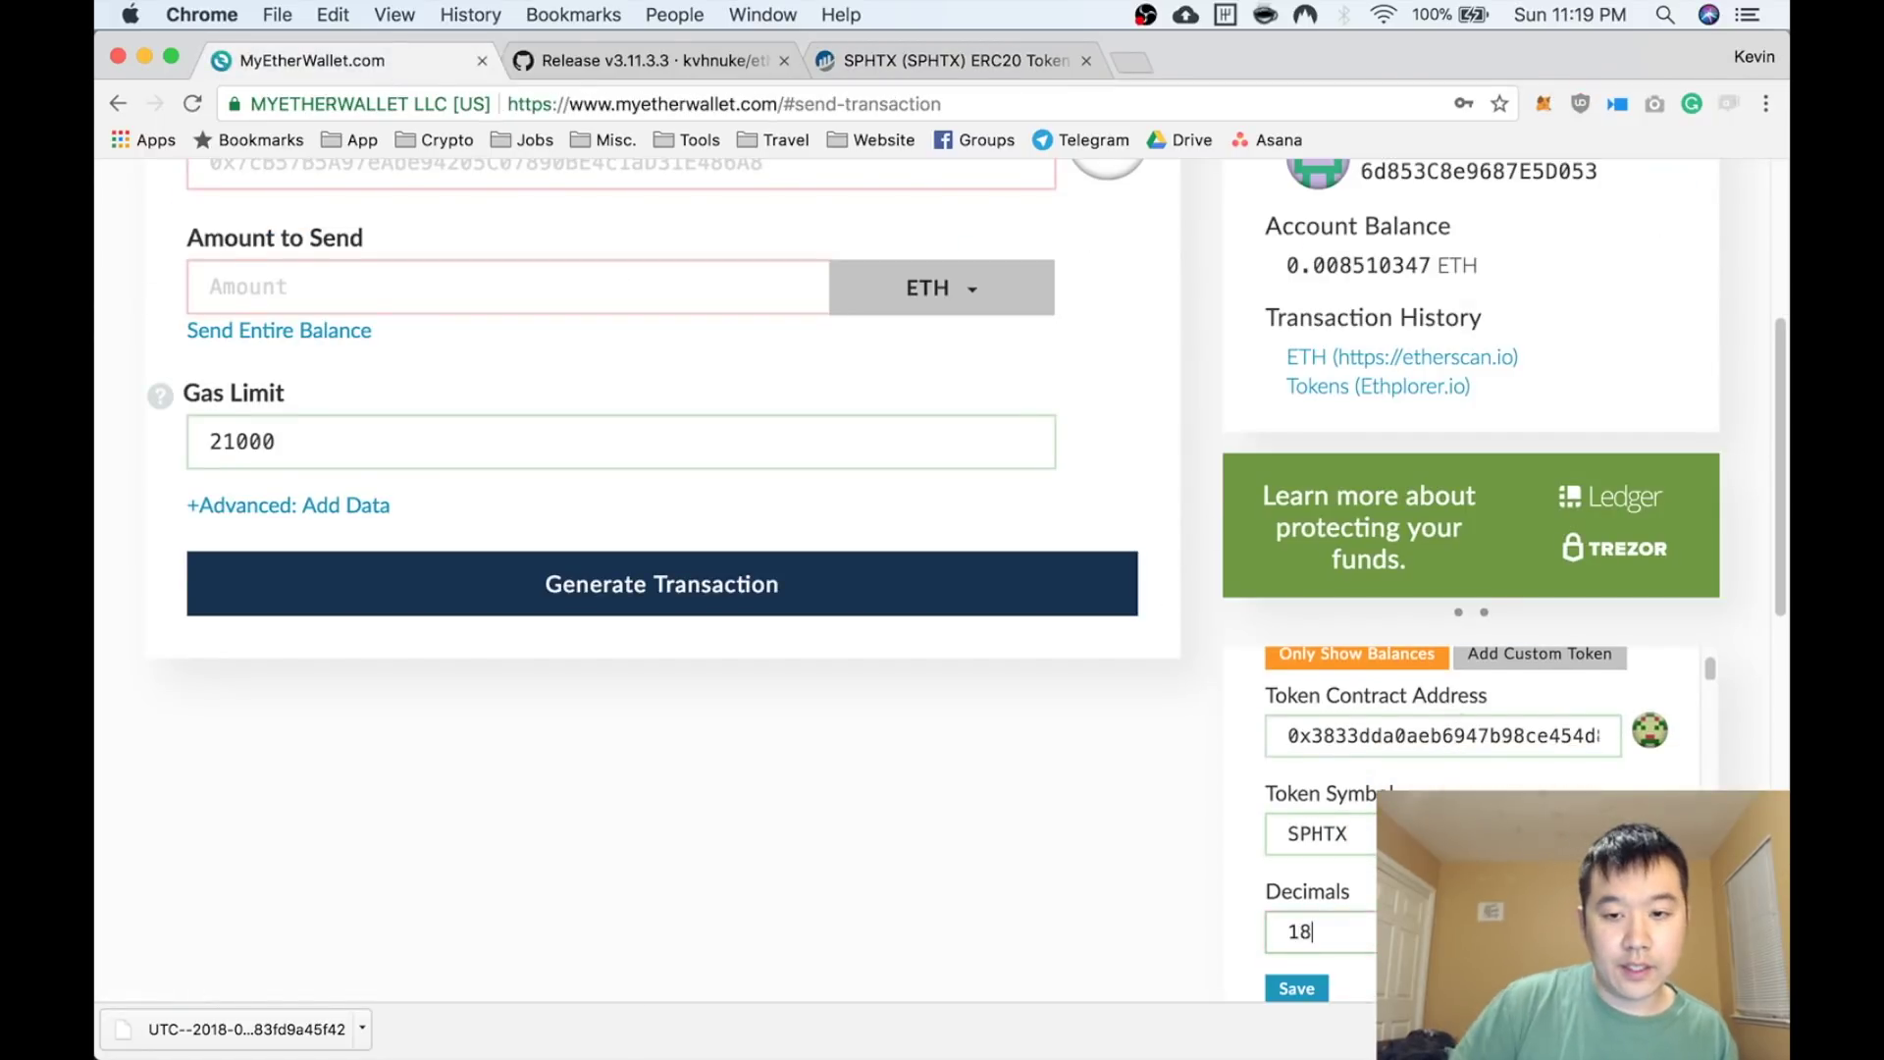
left_click(1297, 989)
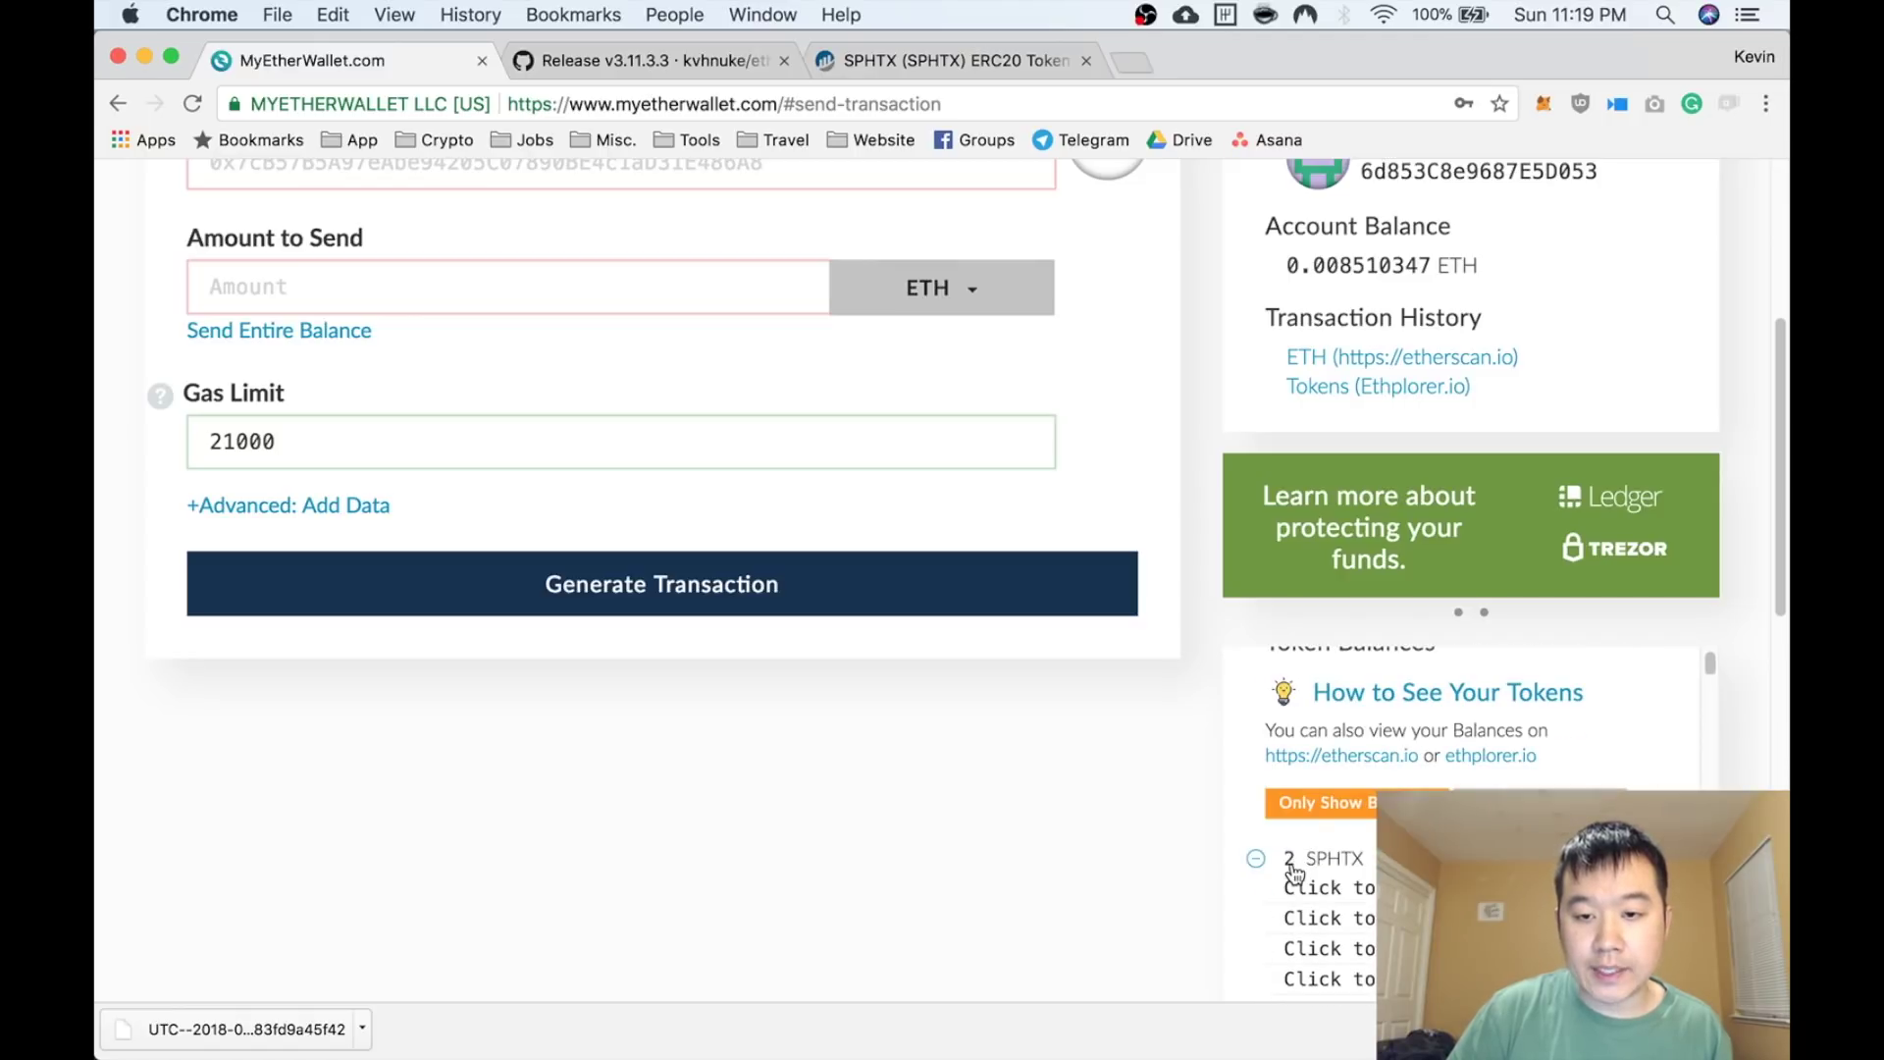
scroll(1257, 838, "up", 3)
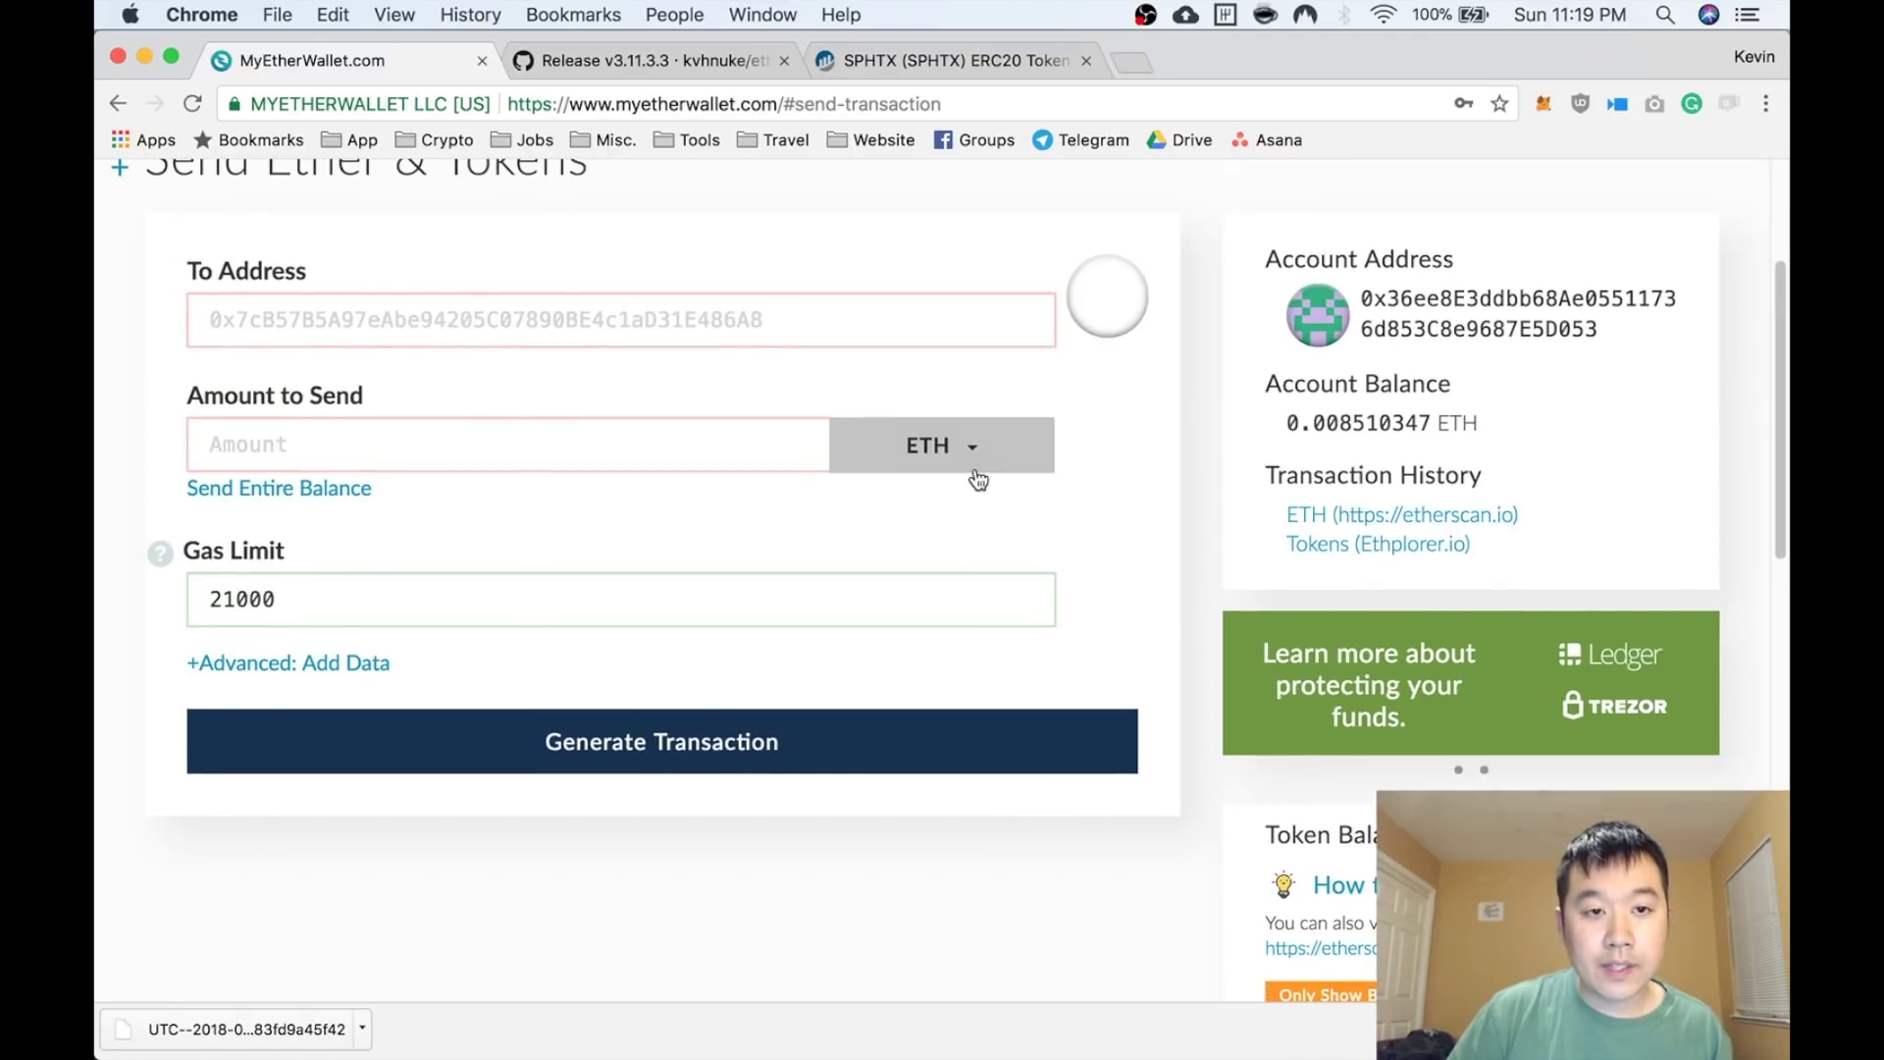
Send 2 SPHTX to the pasted recipient address and generate the signed transaction
left_click(972, 473)
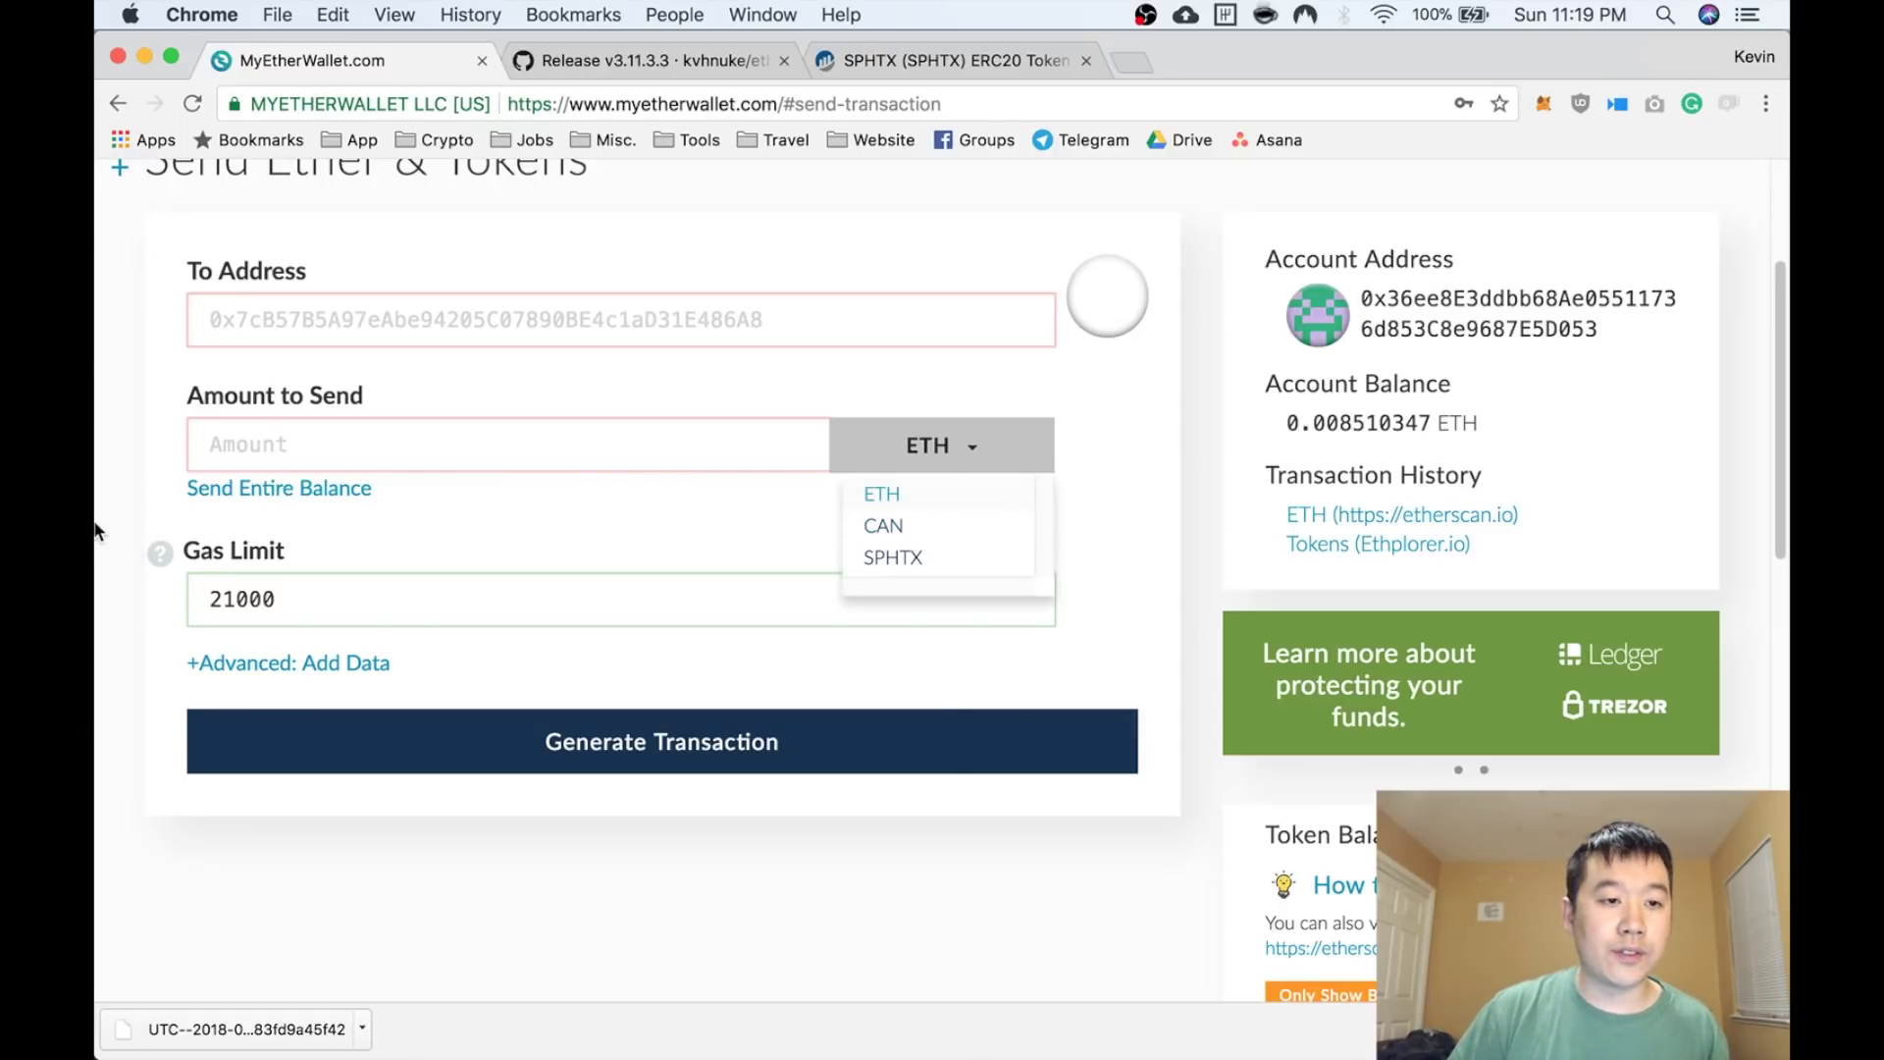
left_click(647, 327)
type("0x0077eD663ed37933bF82DA1B042c93f4beB2E0F8")
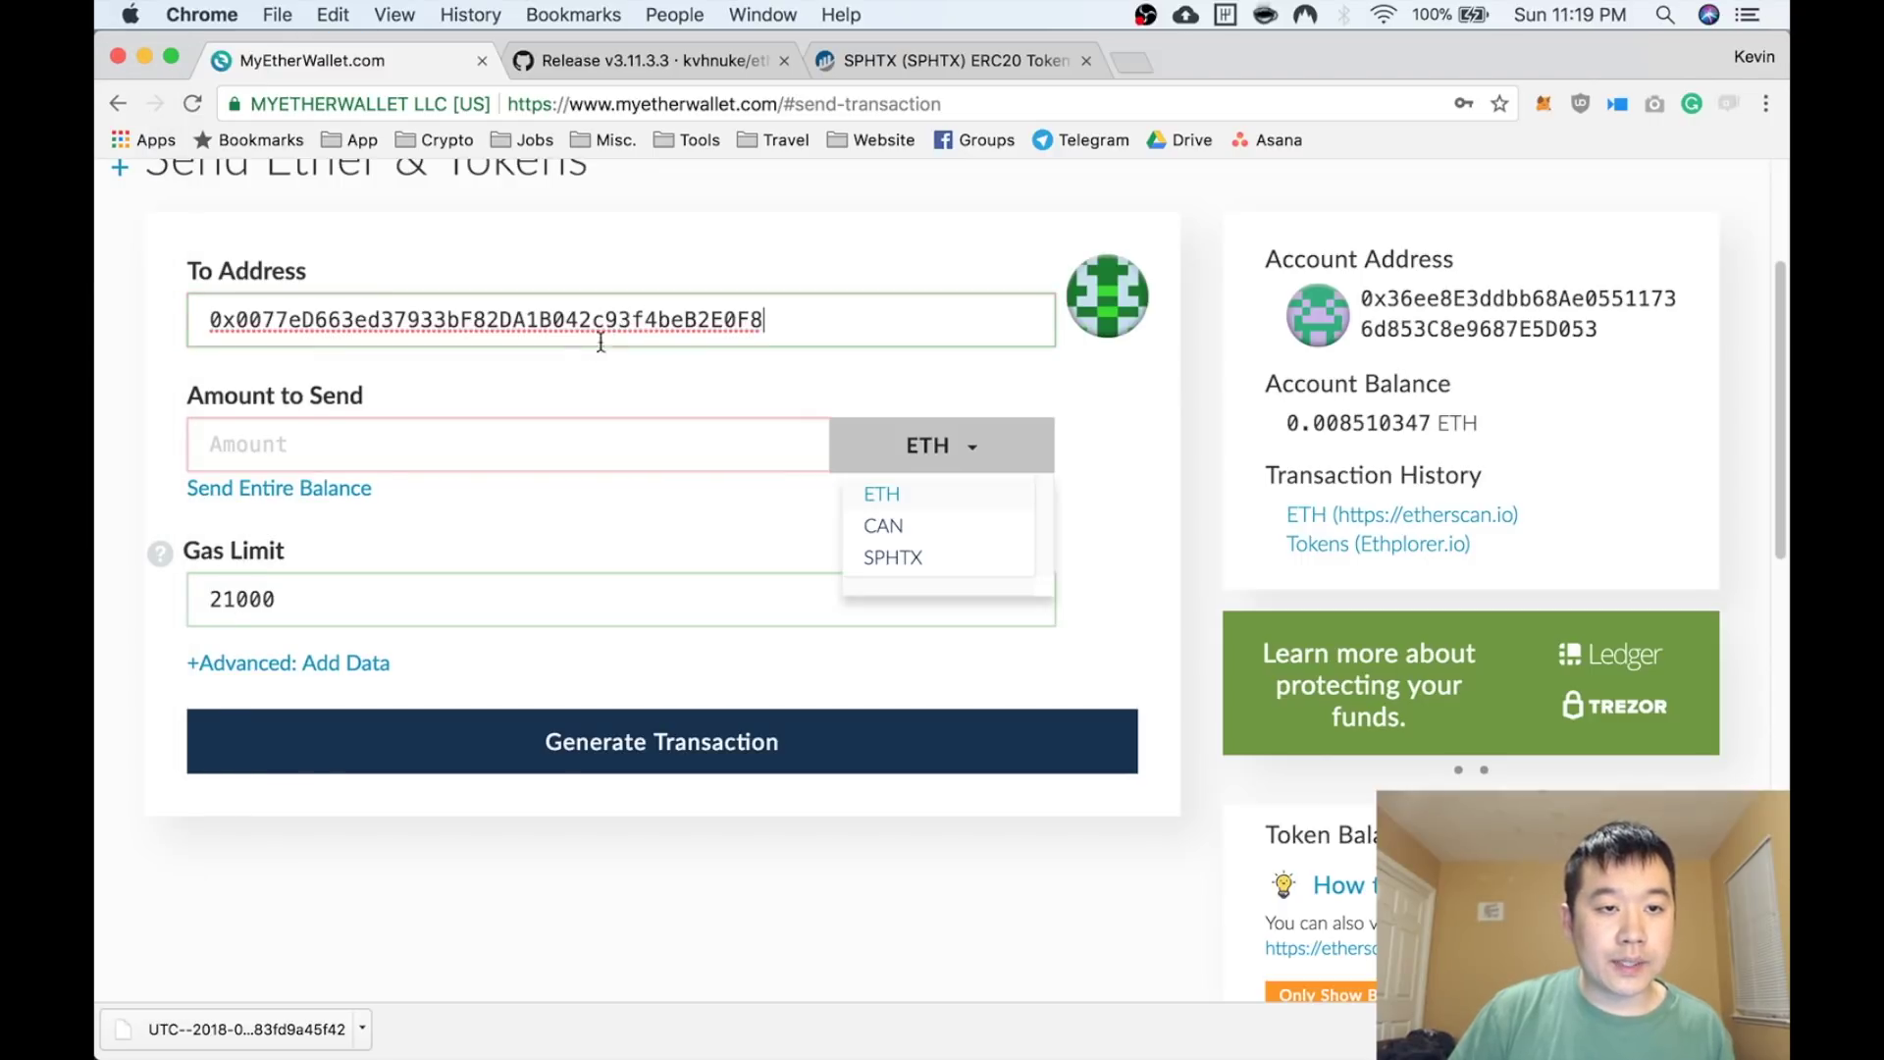
left_click(502, 444)
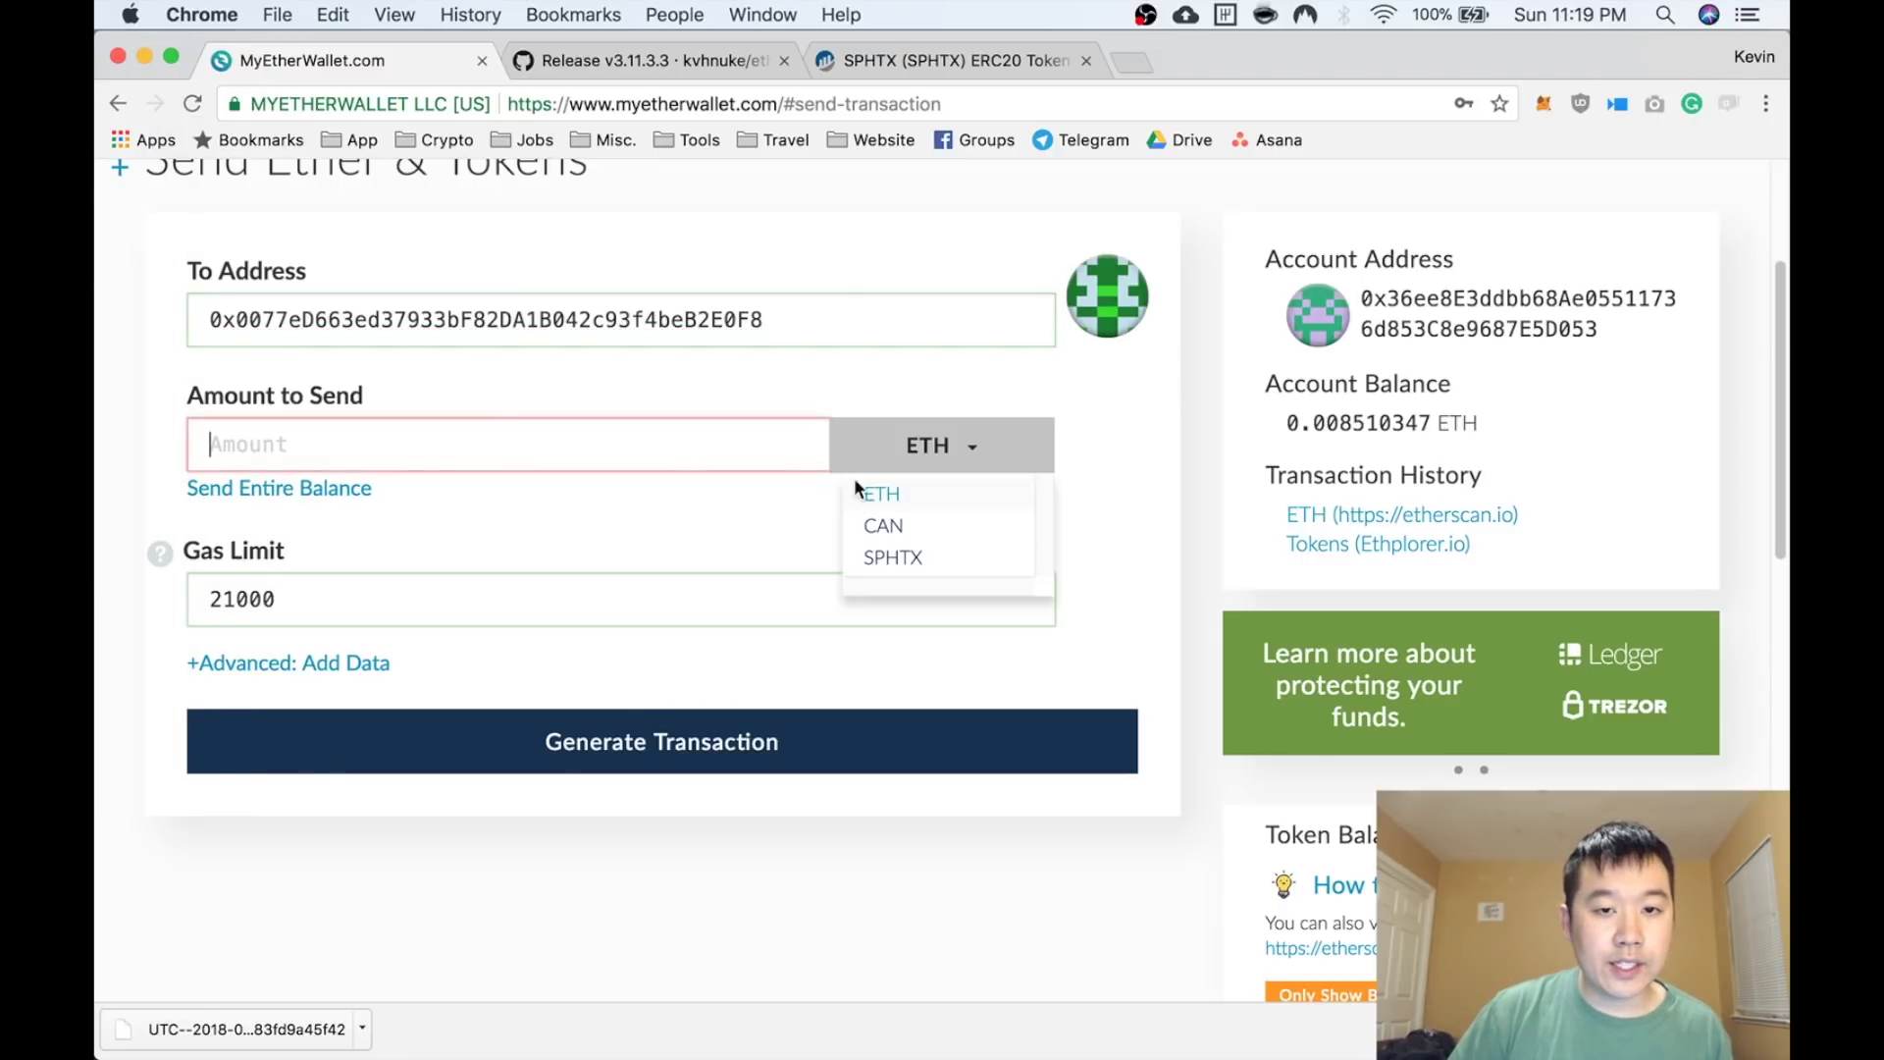
left_click(903, 557)
type("2")
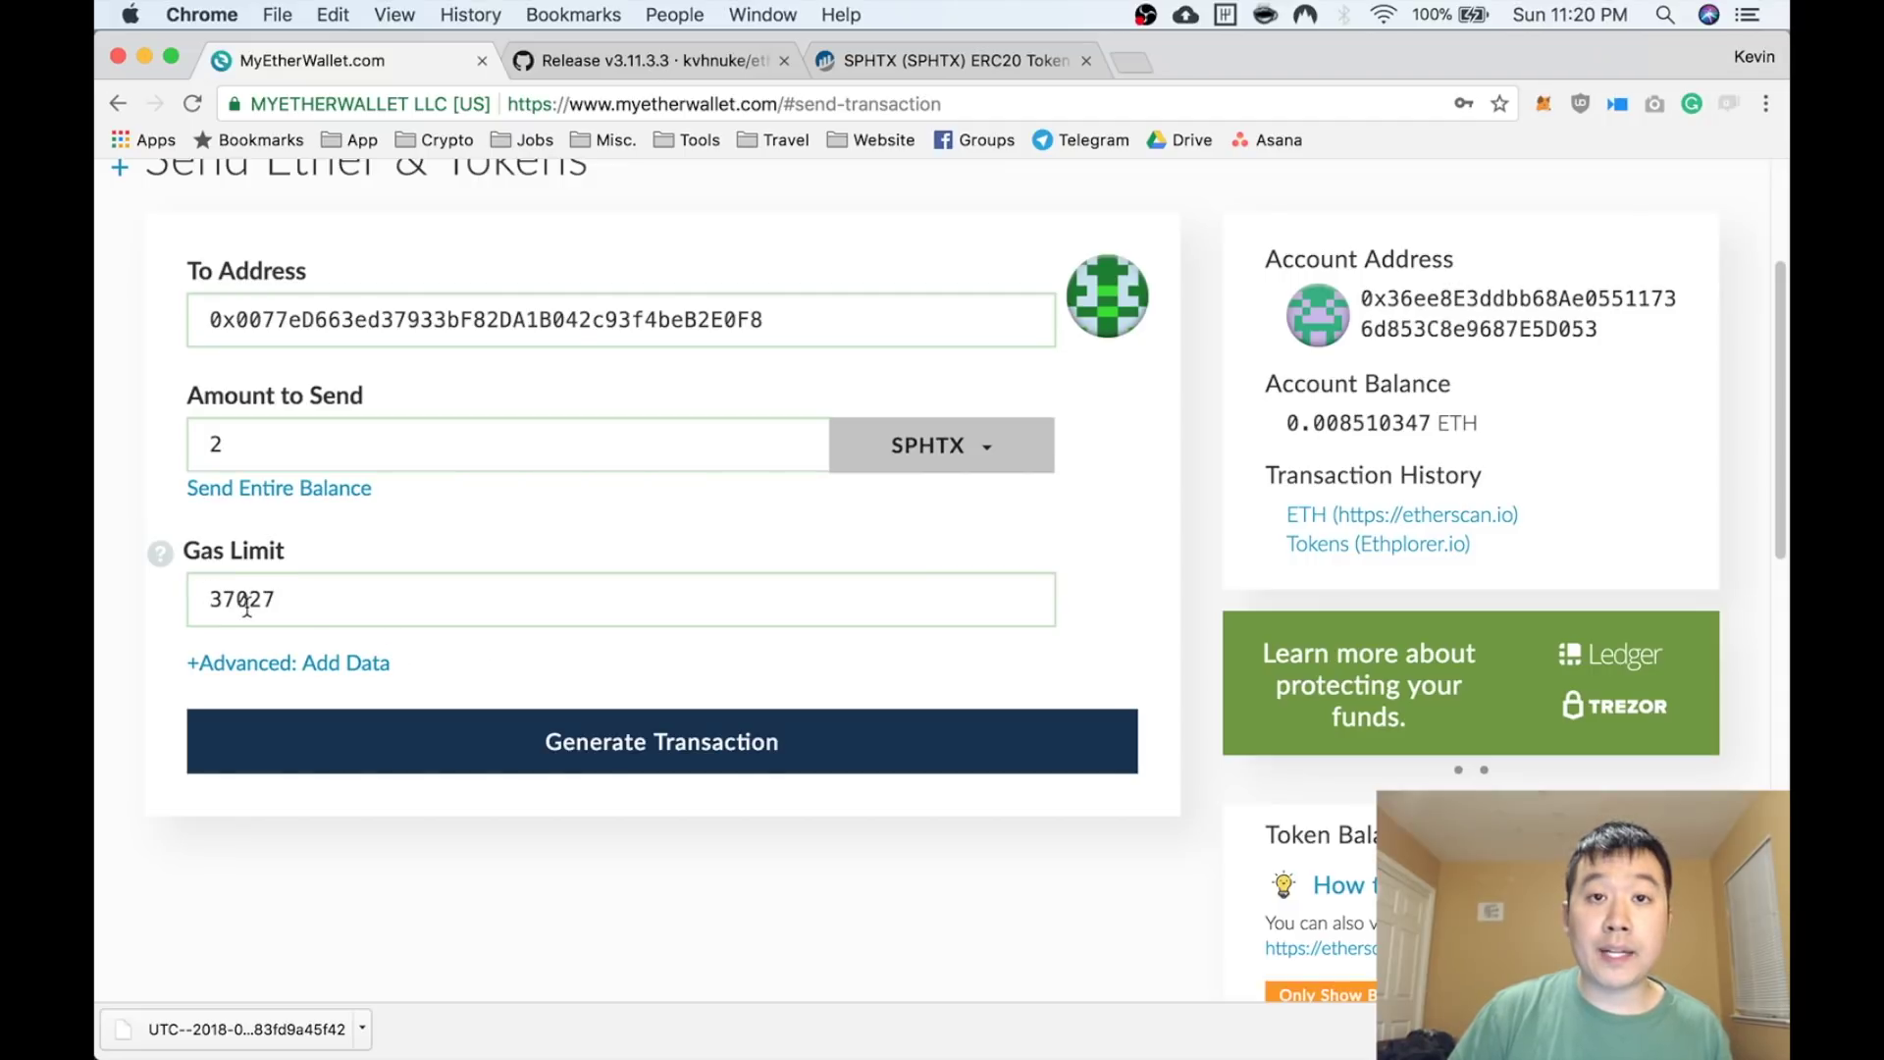
left_click(472, 748)
Send the 2 SPHTX transaction and confirm with 'Yes, I am sure! Make transaction.'
scroll(472, 738, "down", 3)
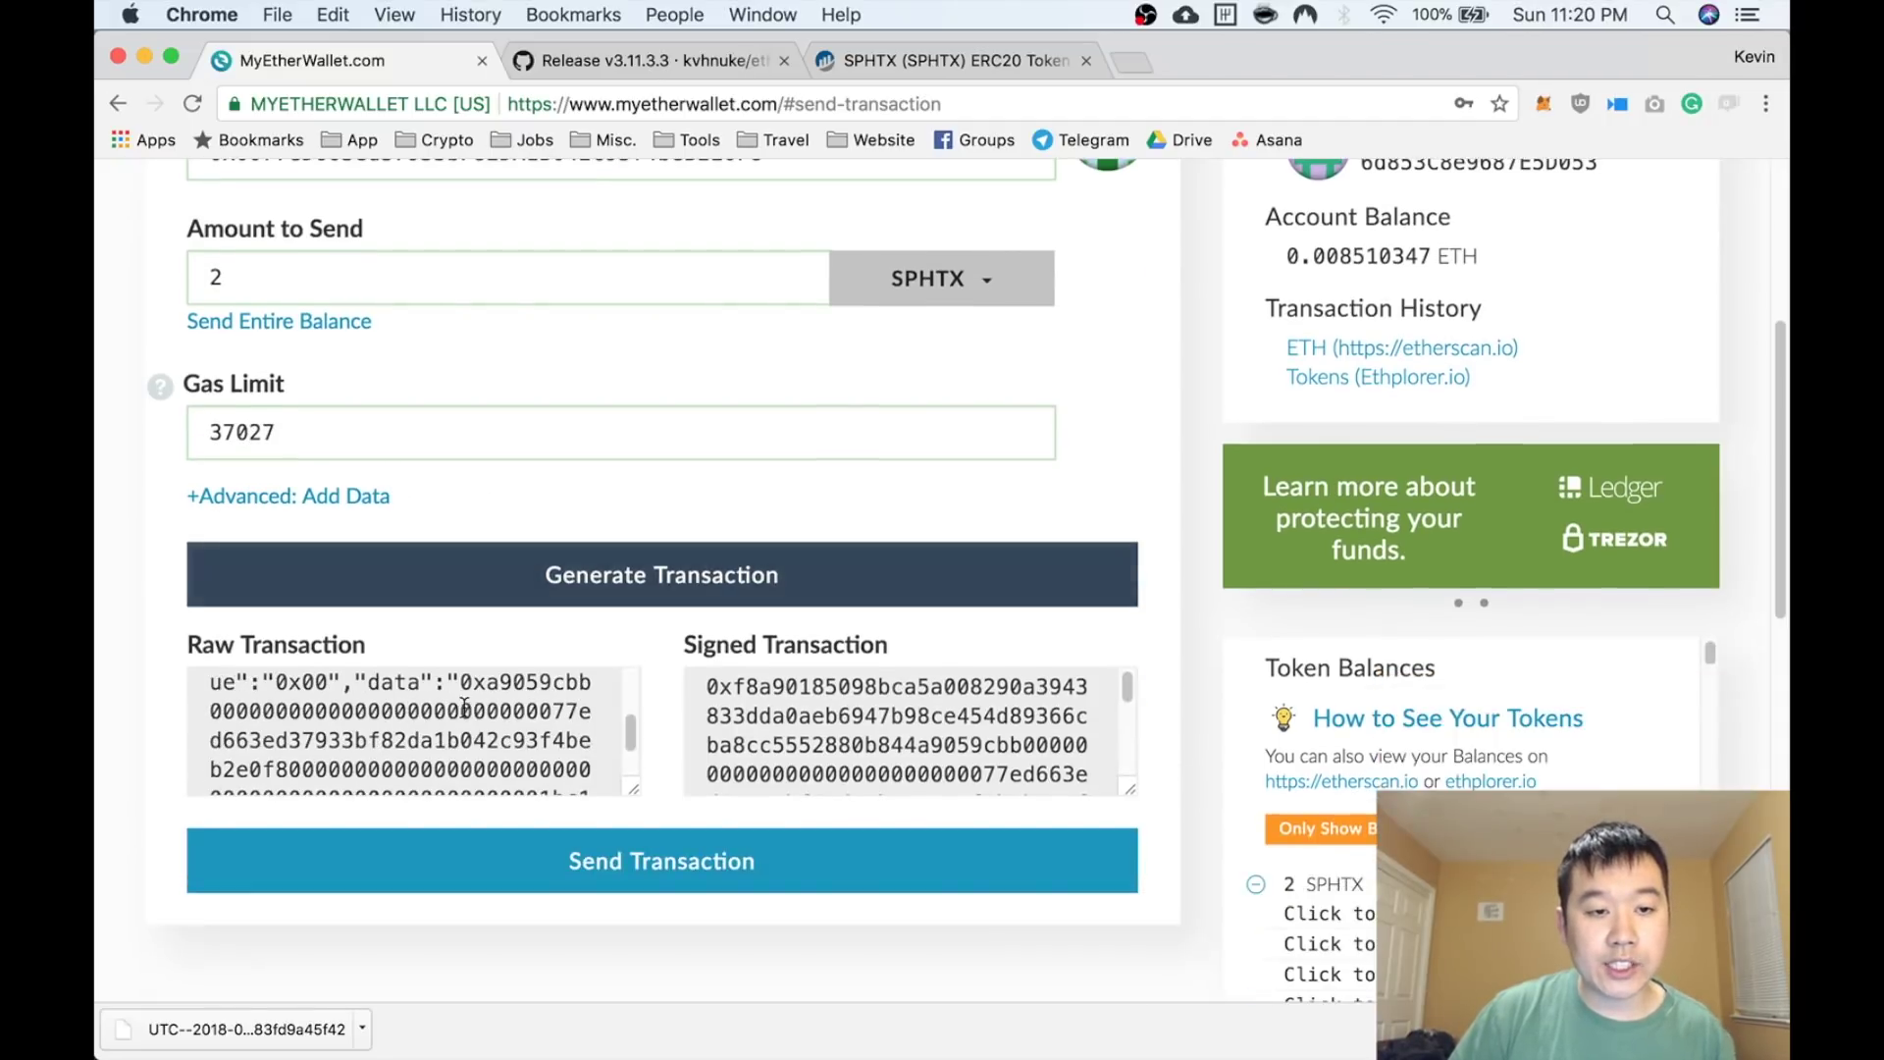
left_click(615, 856)
scroll(732, 674, "down", 3)
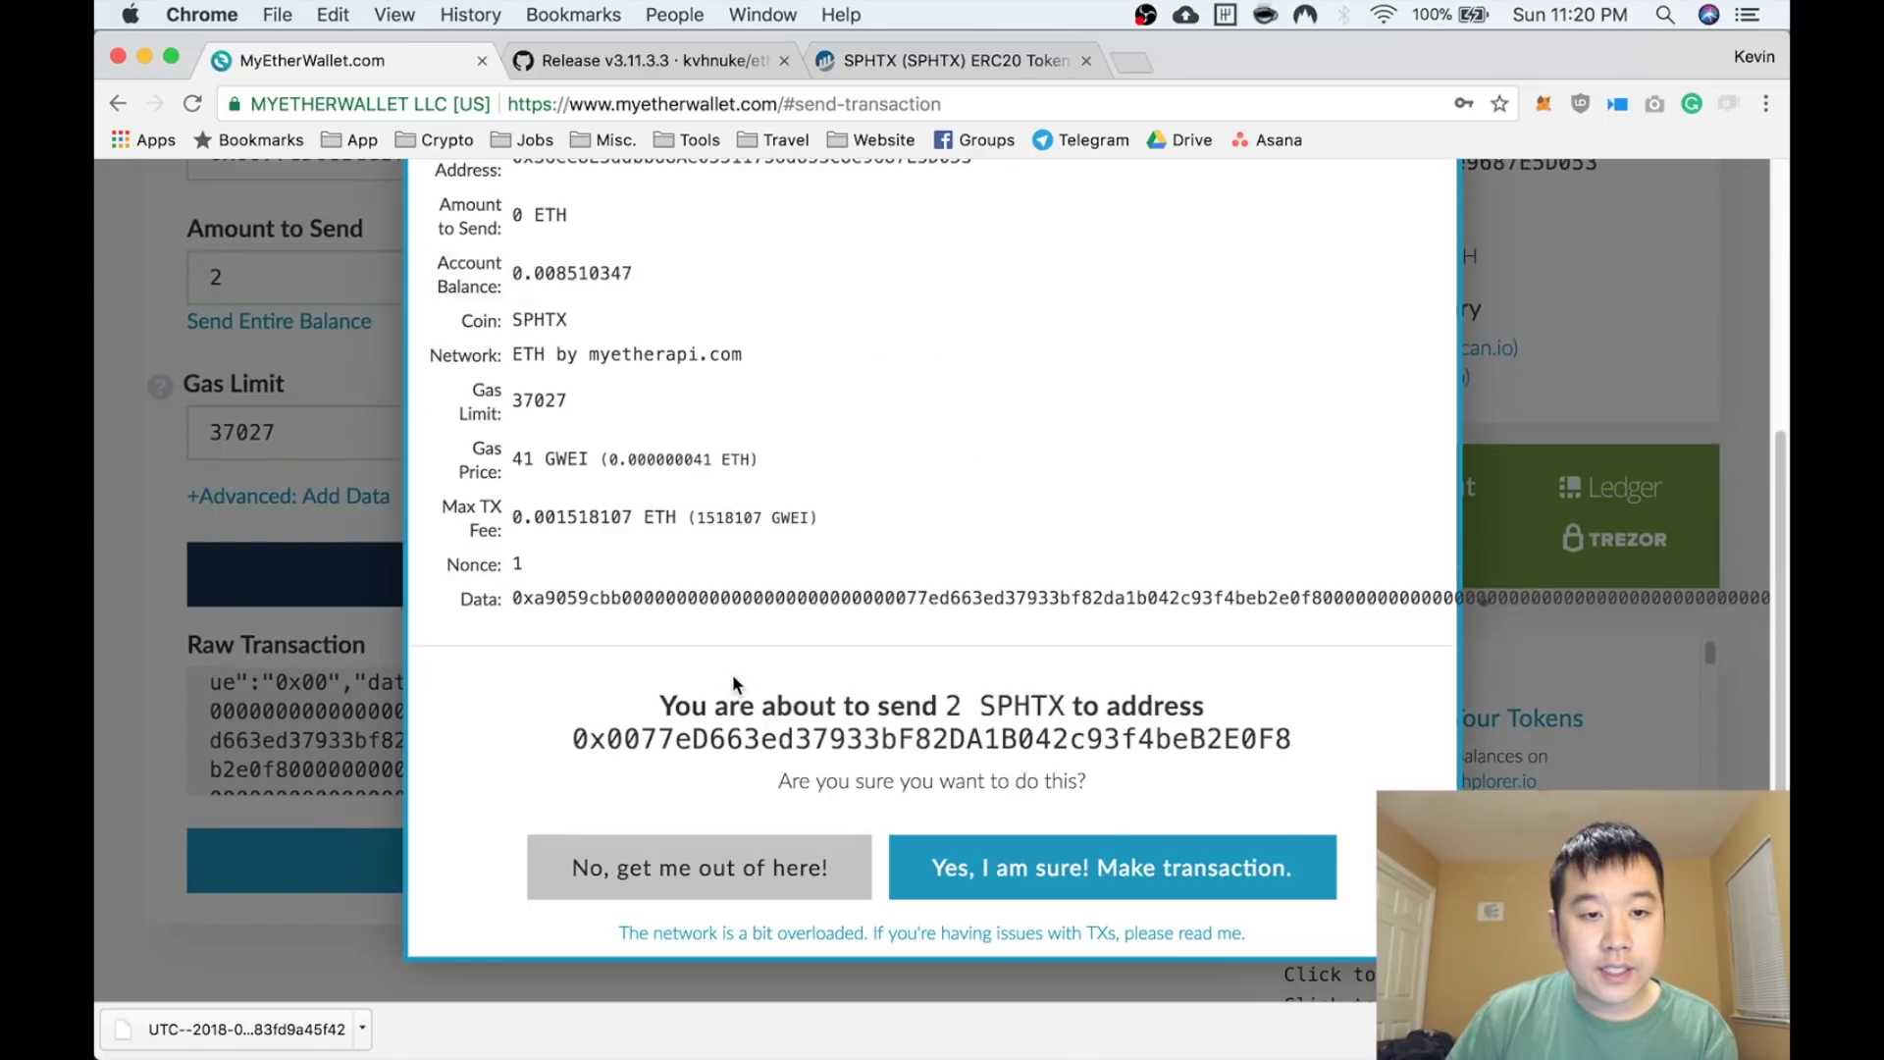
scroll(738, 661, "up", 1)
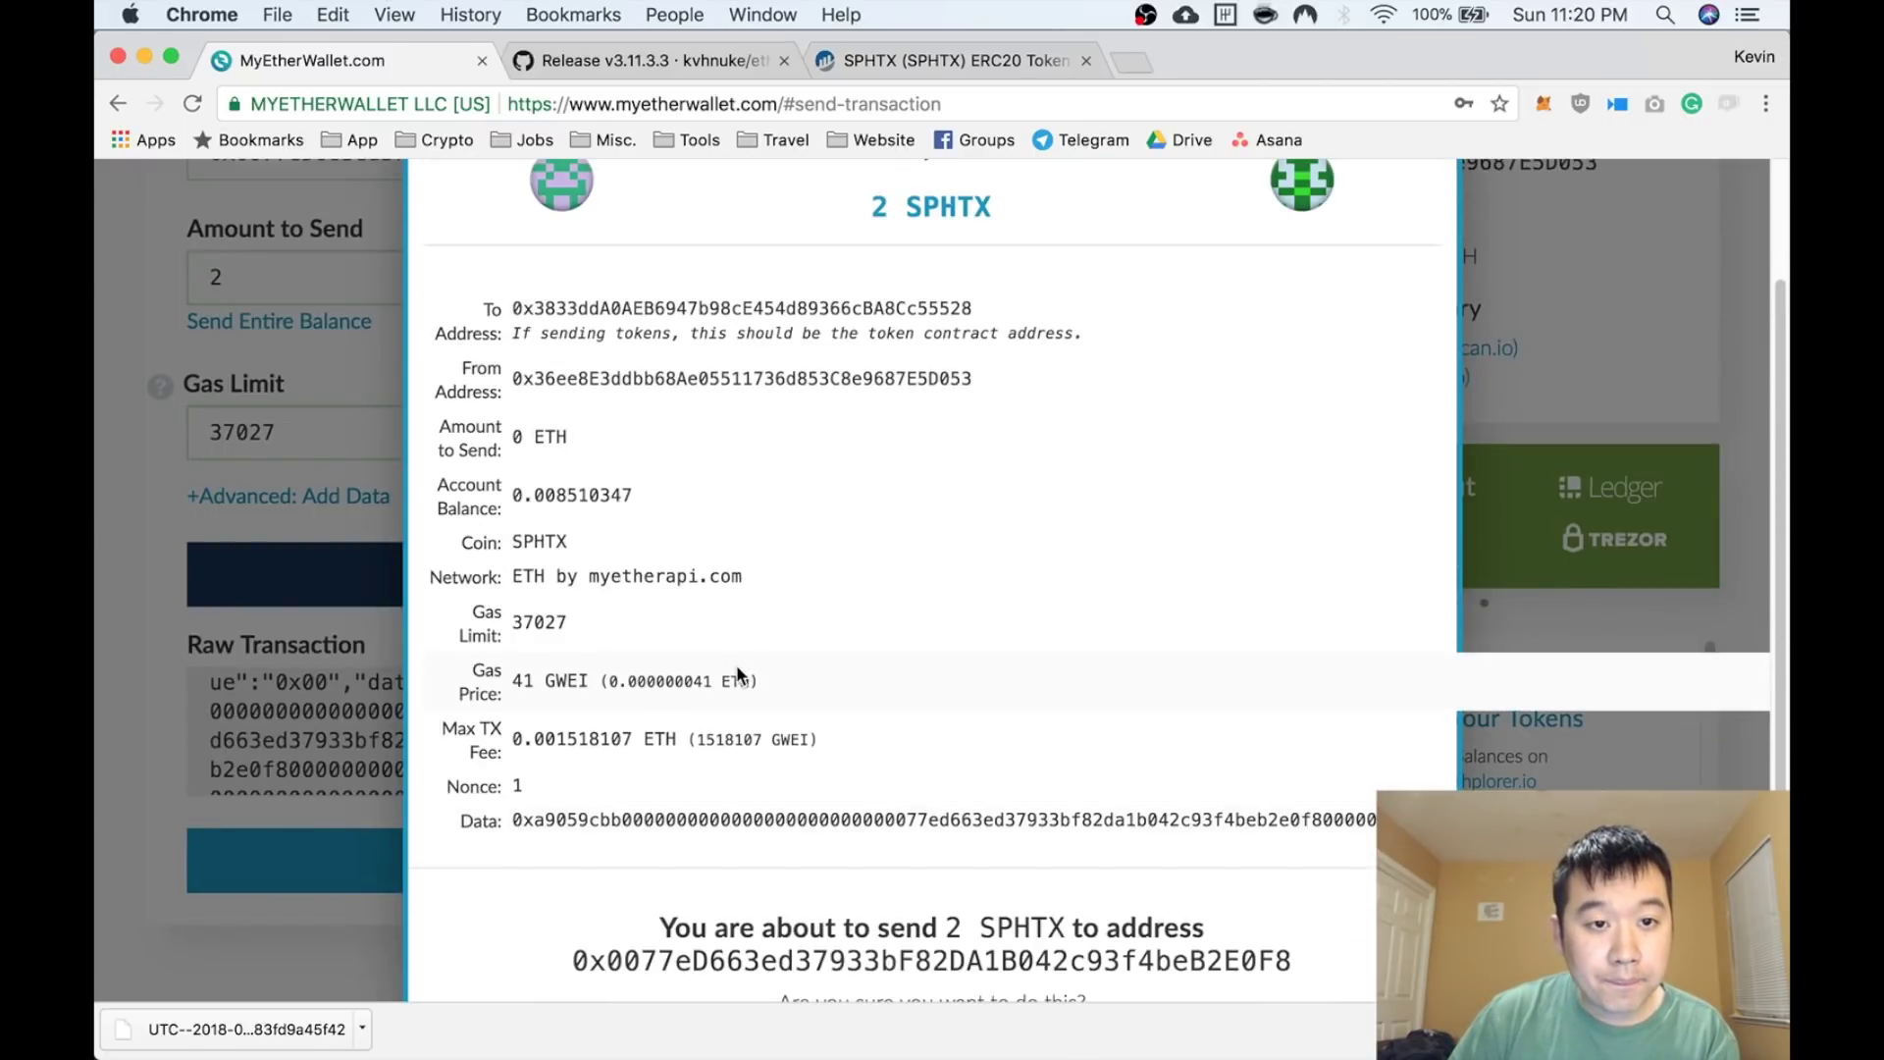
scroll(738, 674, "down", 3)
scroll(1032, 867, "down", 2)
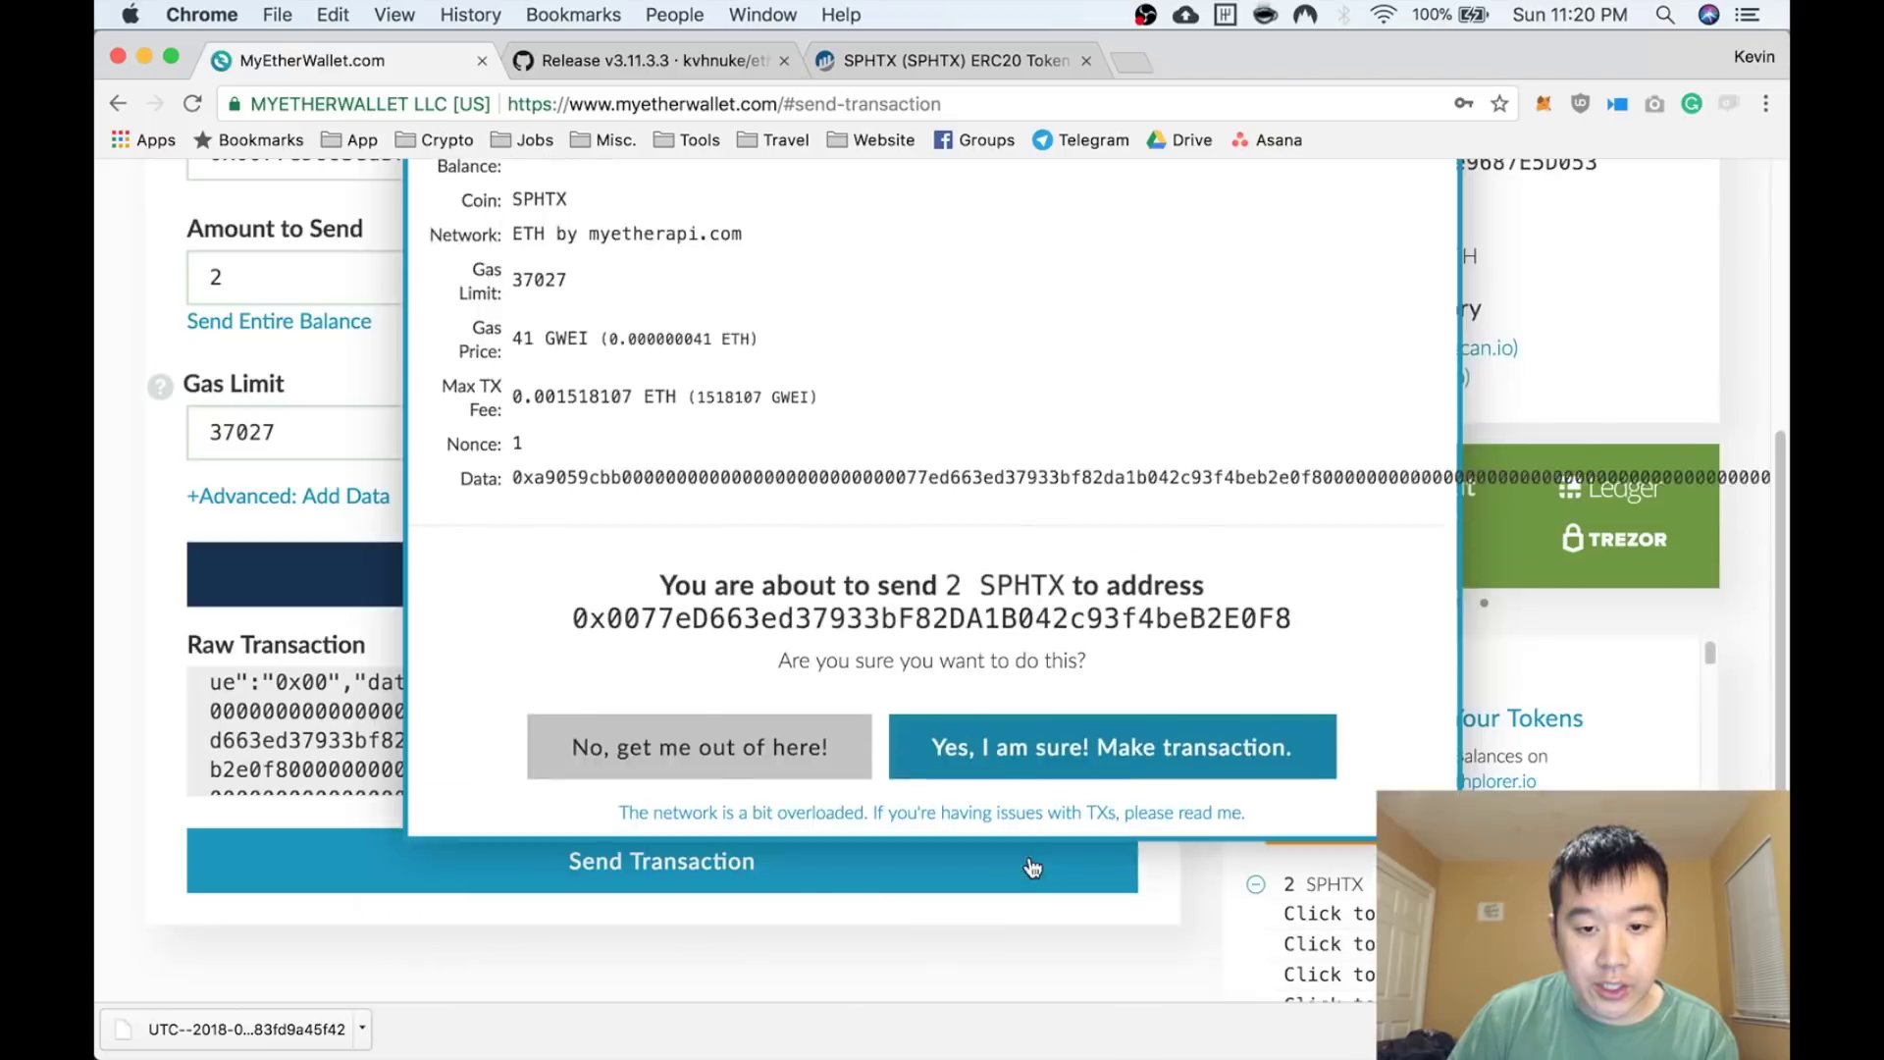
left_click(1113, 747)
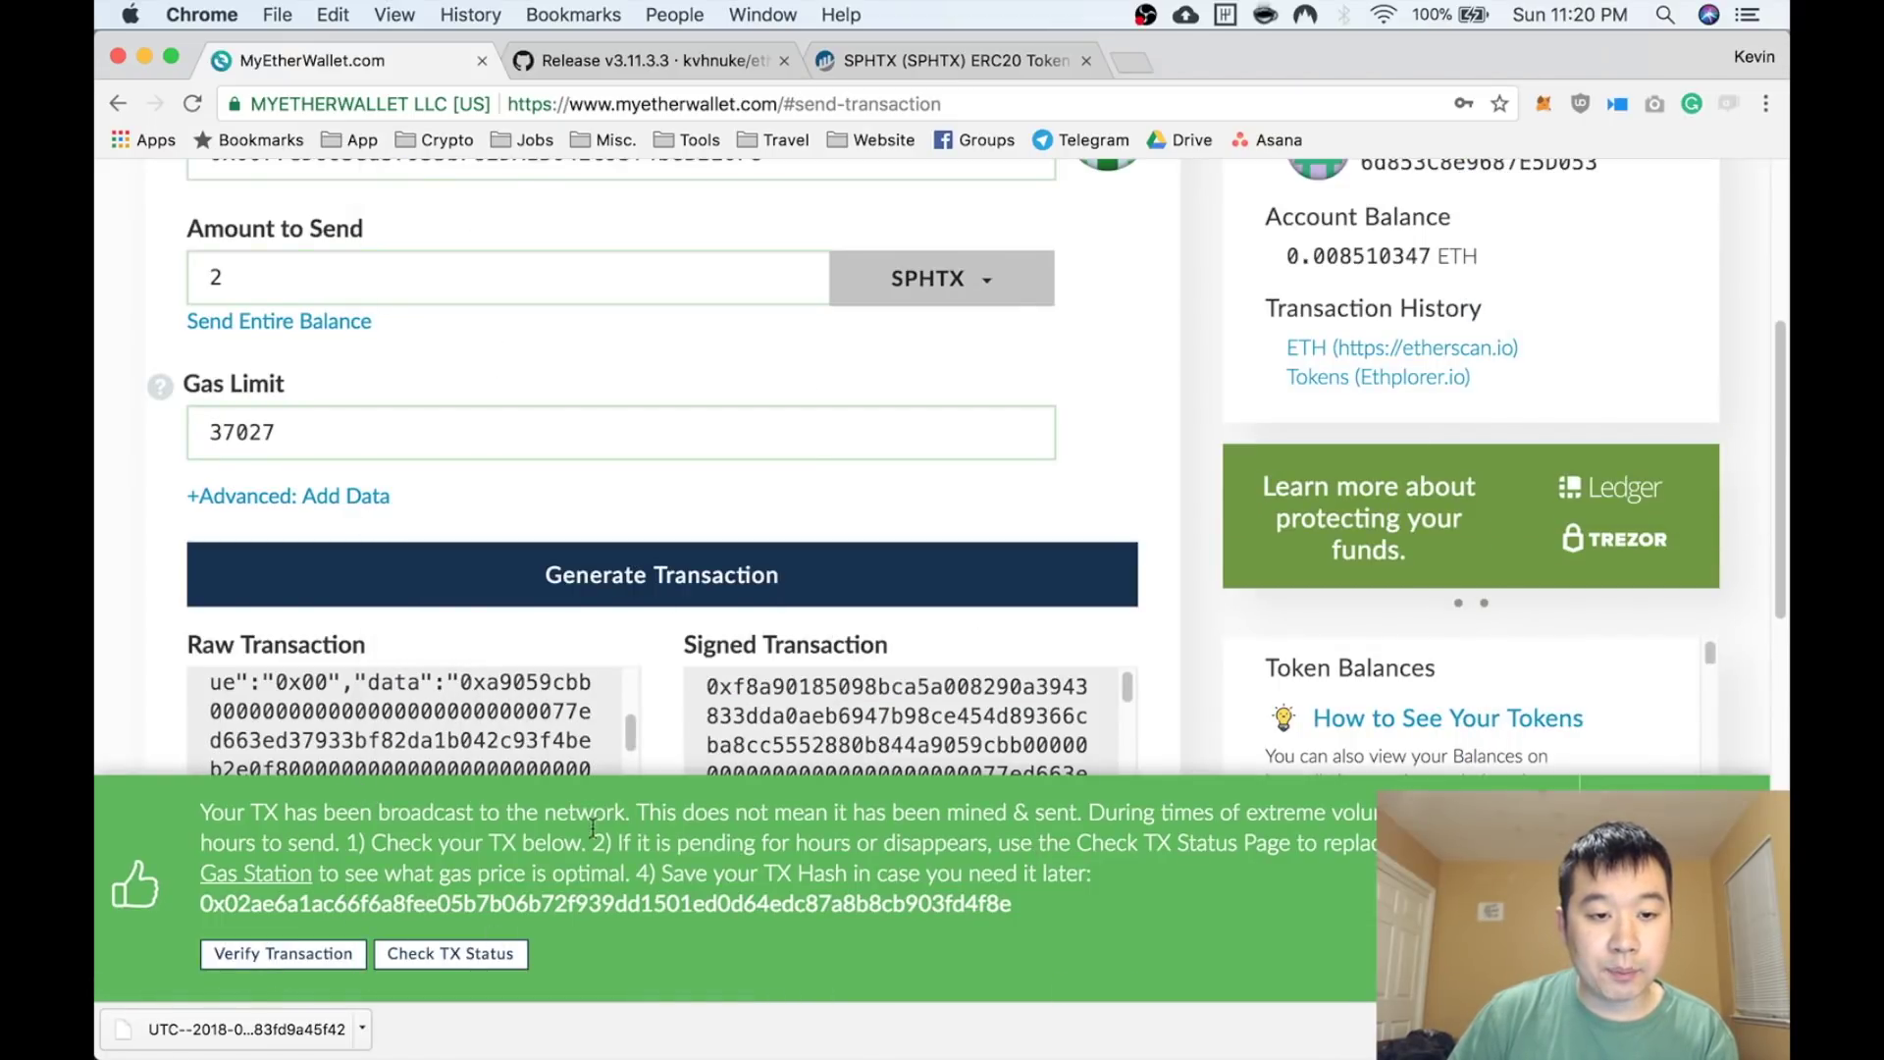
Verify the transfer's Success status on Etherscan, then return to the MyEtherWallet tab
left_click(334, 954)
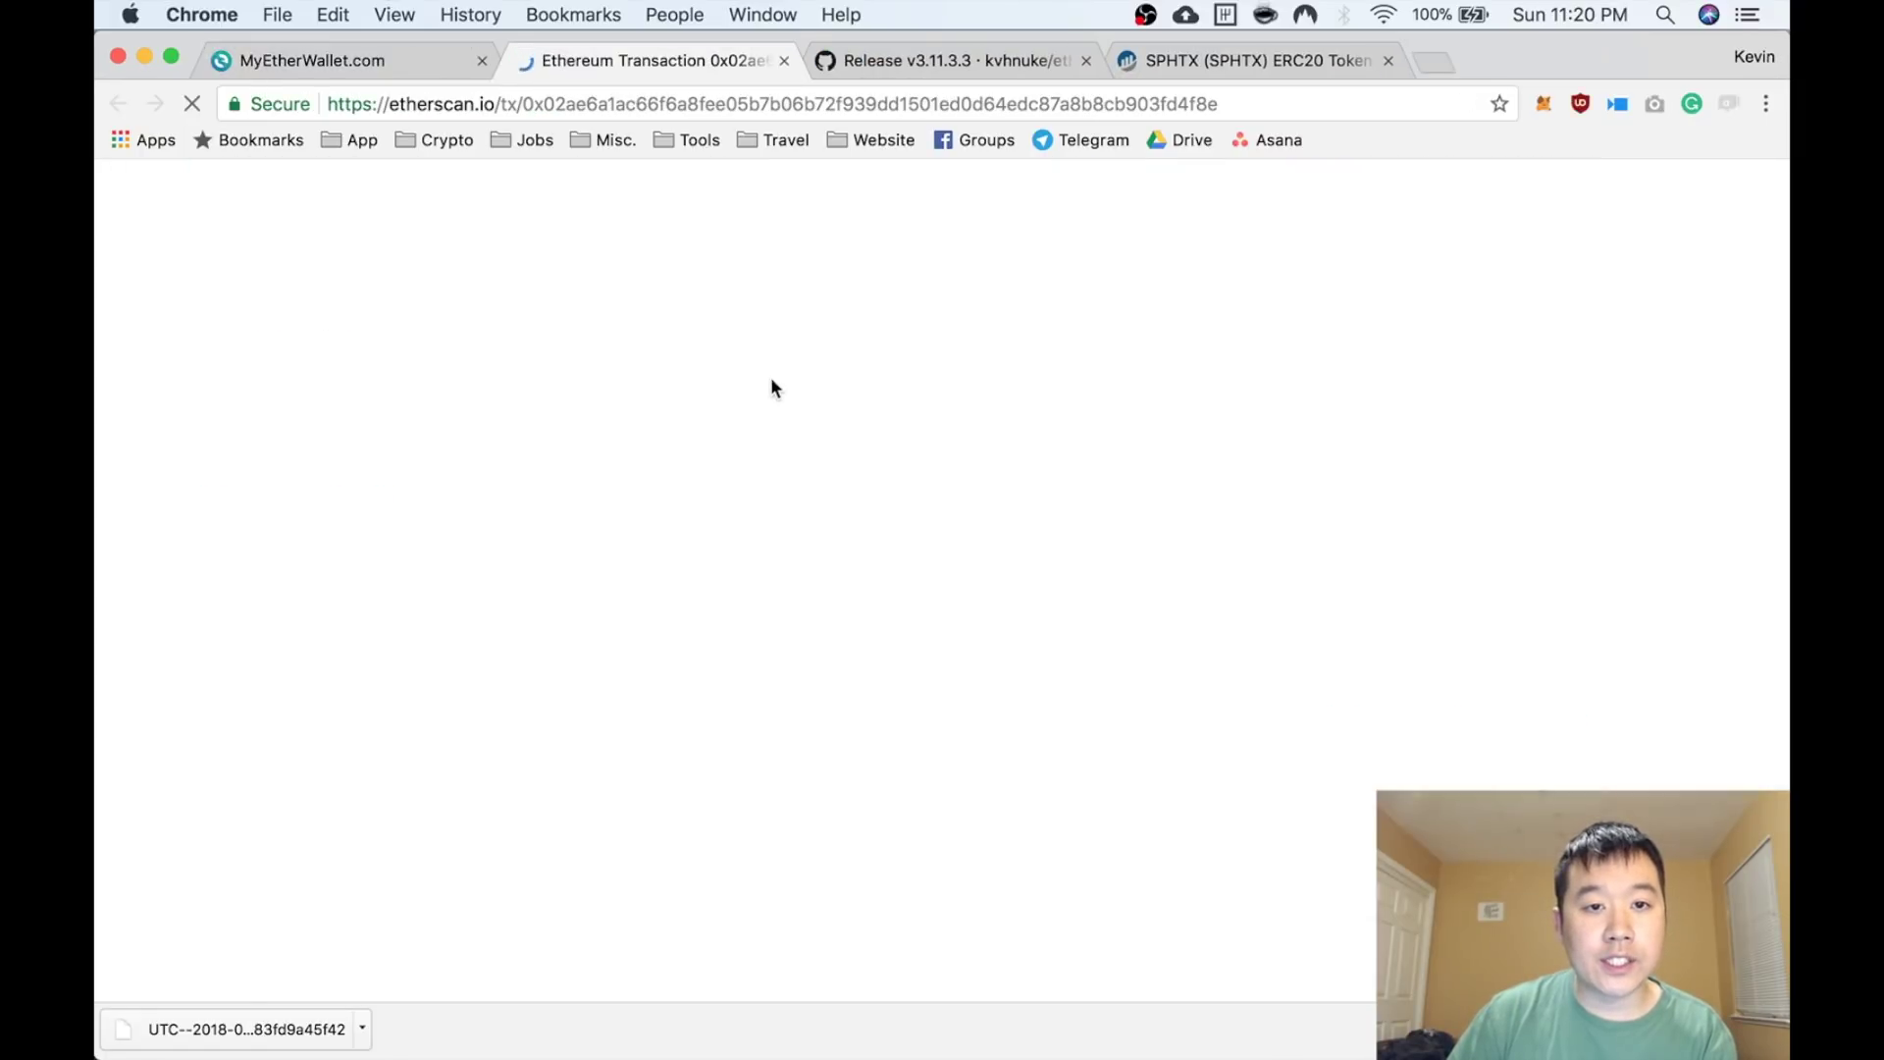
scroll(770, 381, "down", 1)
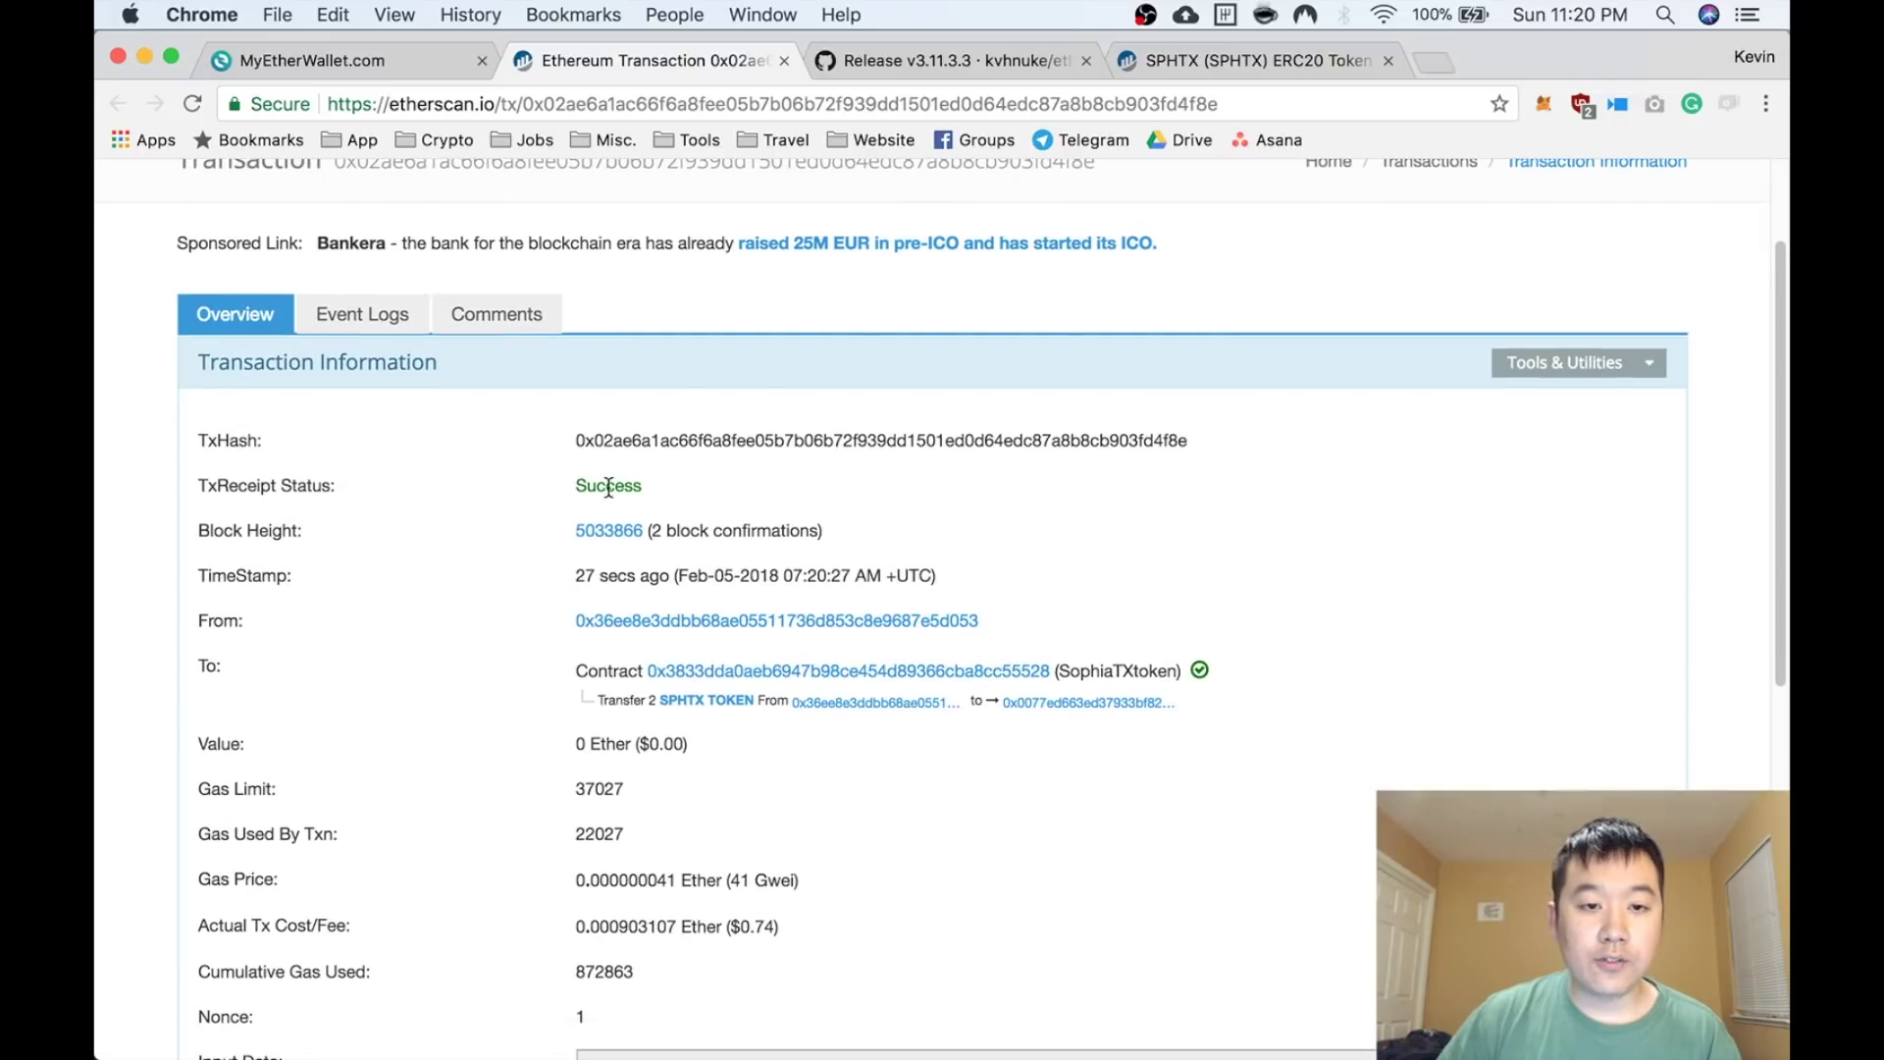
scroll(687, 485, "down", 1)
scroll(603, 486, "down", 1)
scroll(603, 486, "up", 1)
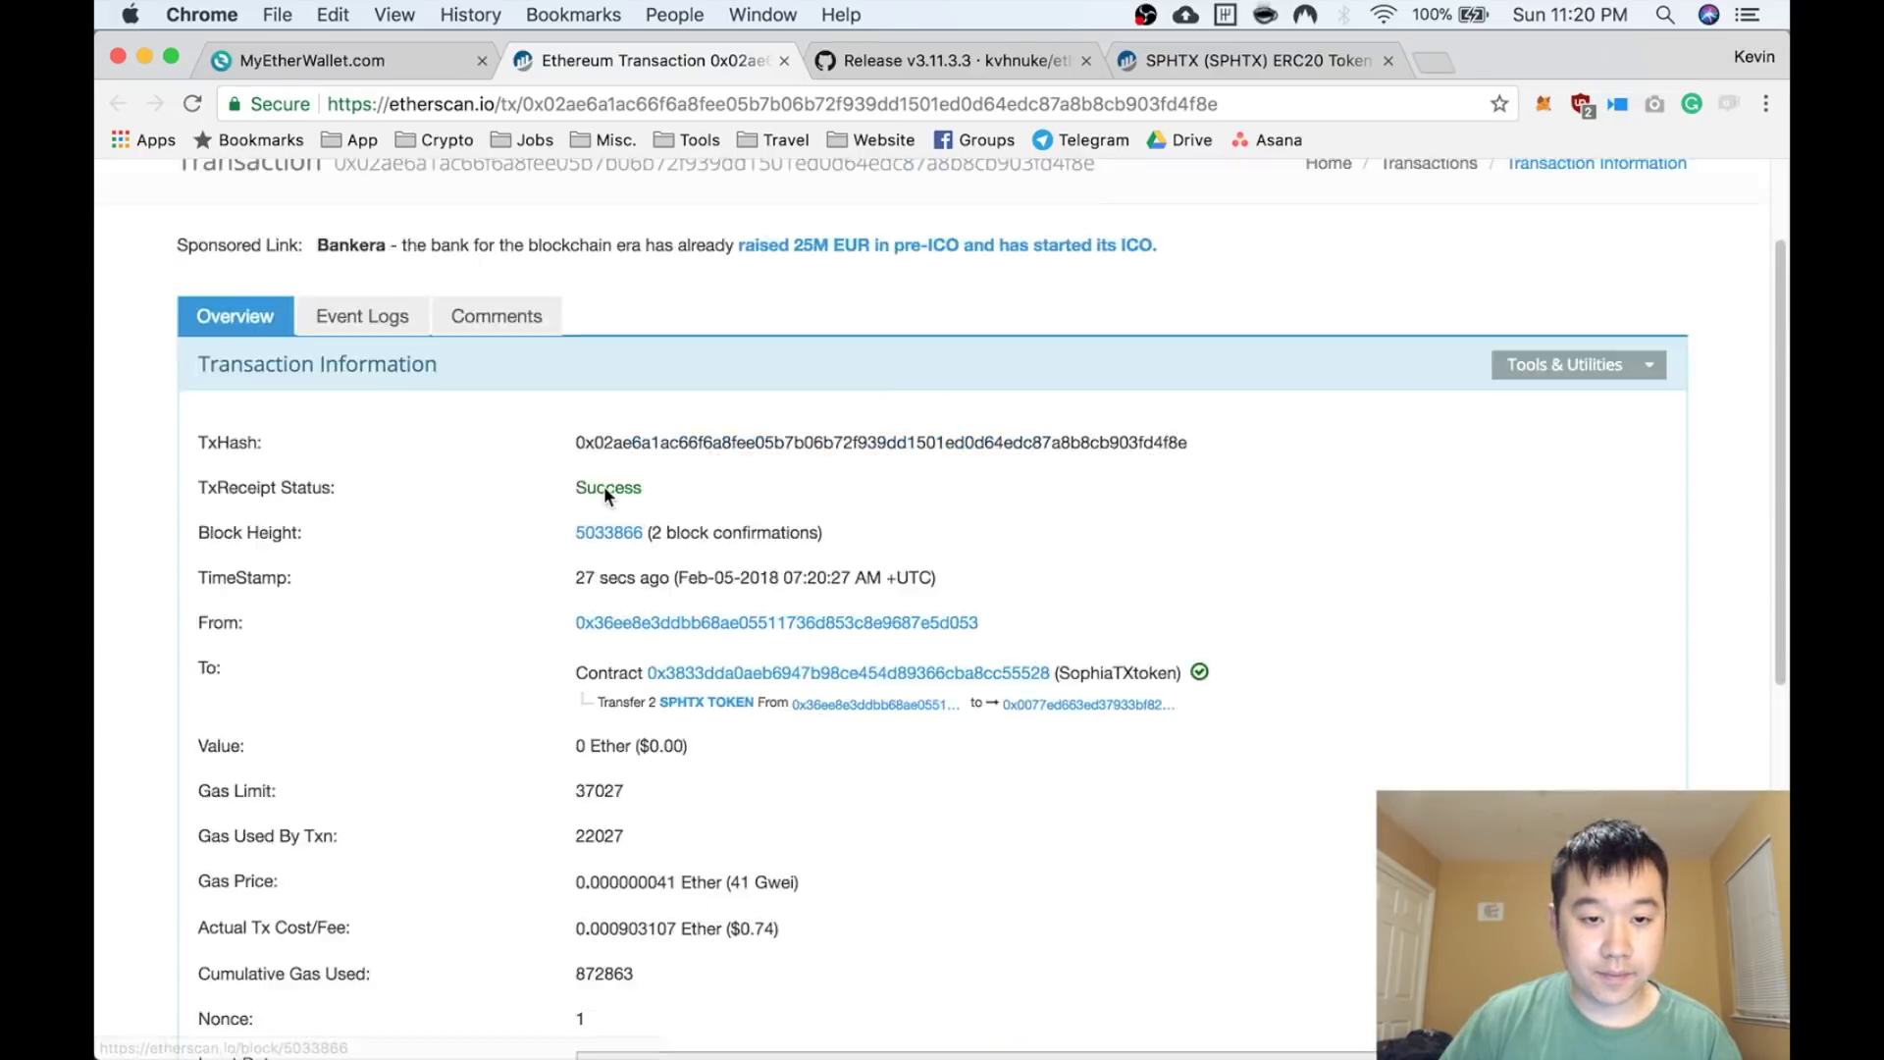
key("ctrl+shift+Tab")
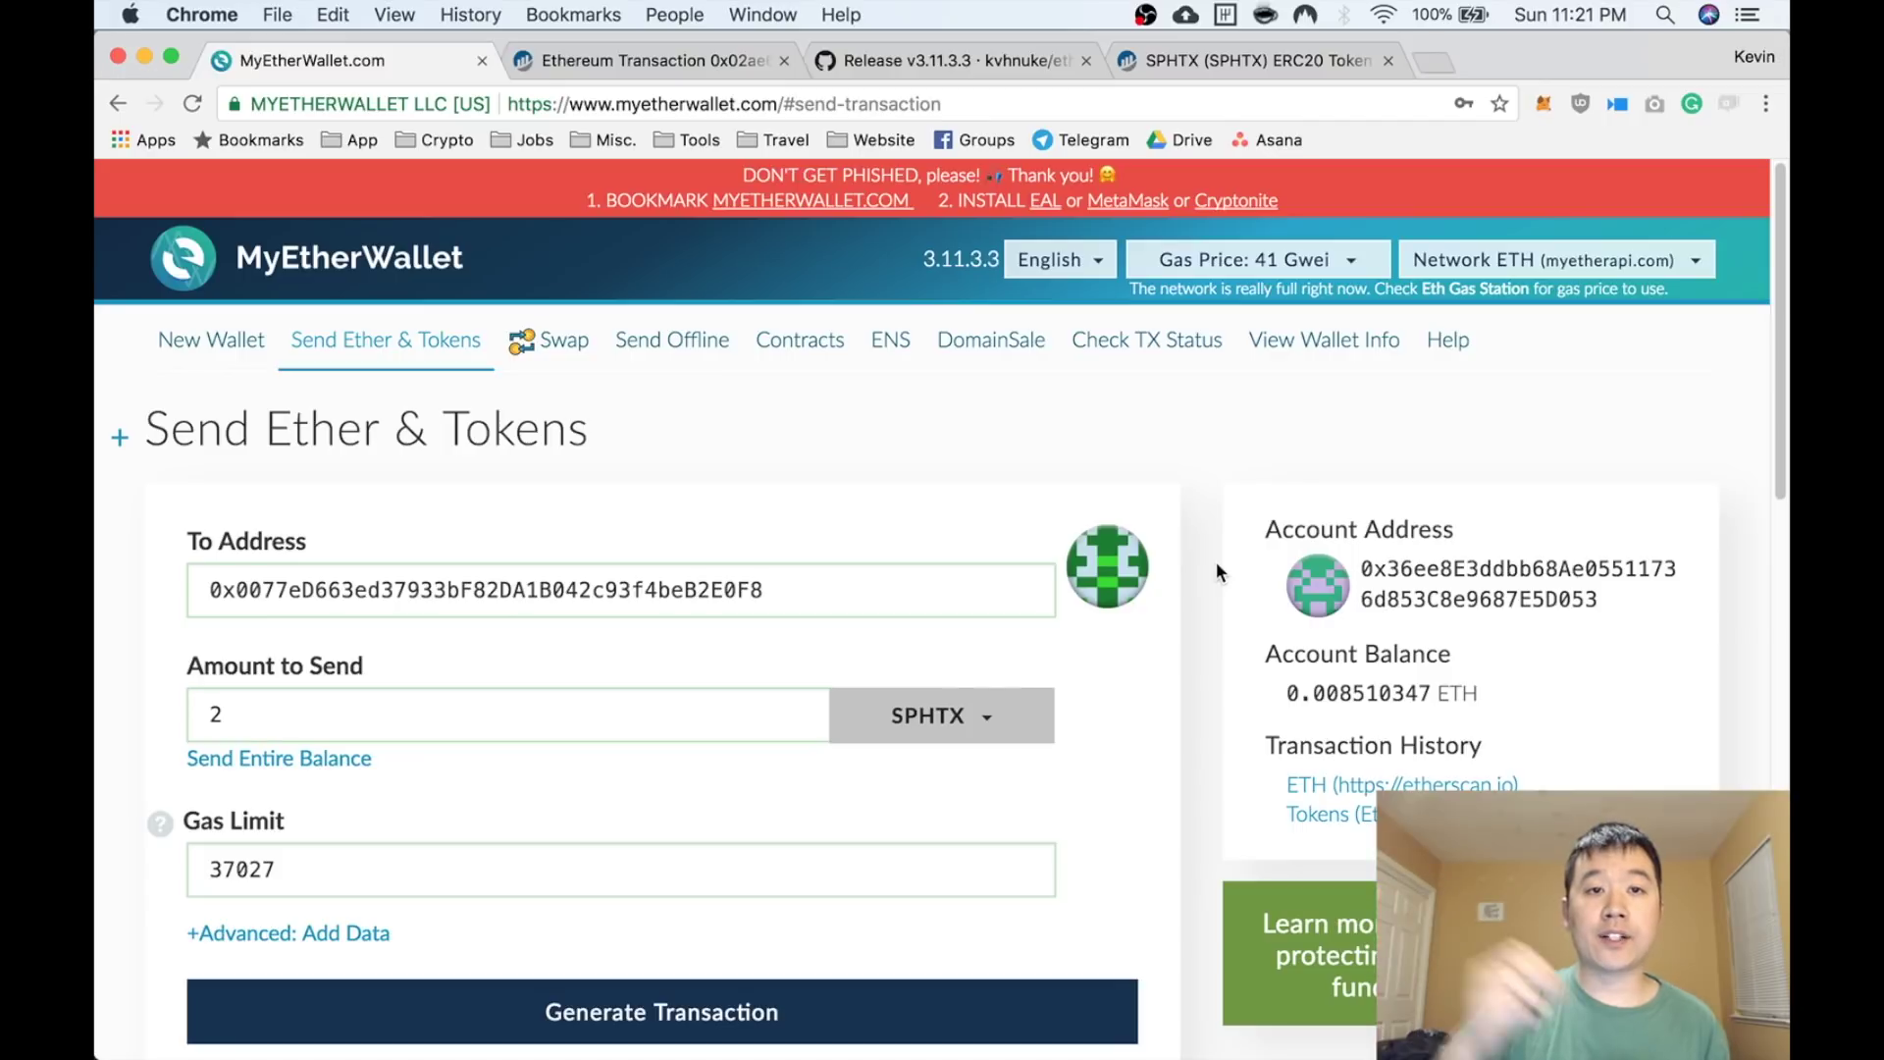
Look through MyEtherWallet's Send Offline page
left_click(657, 343)
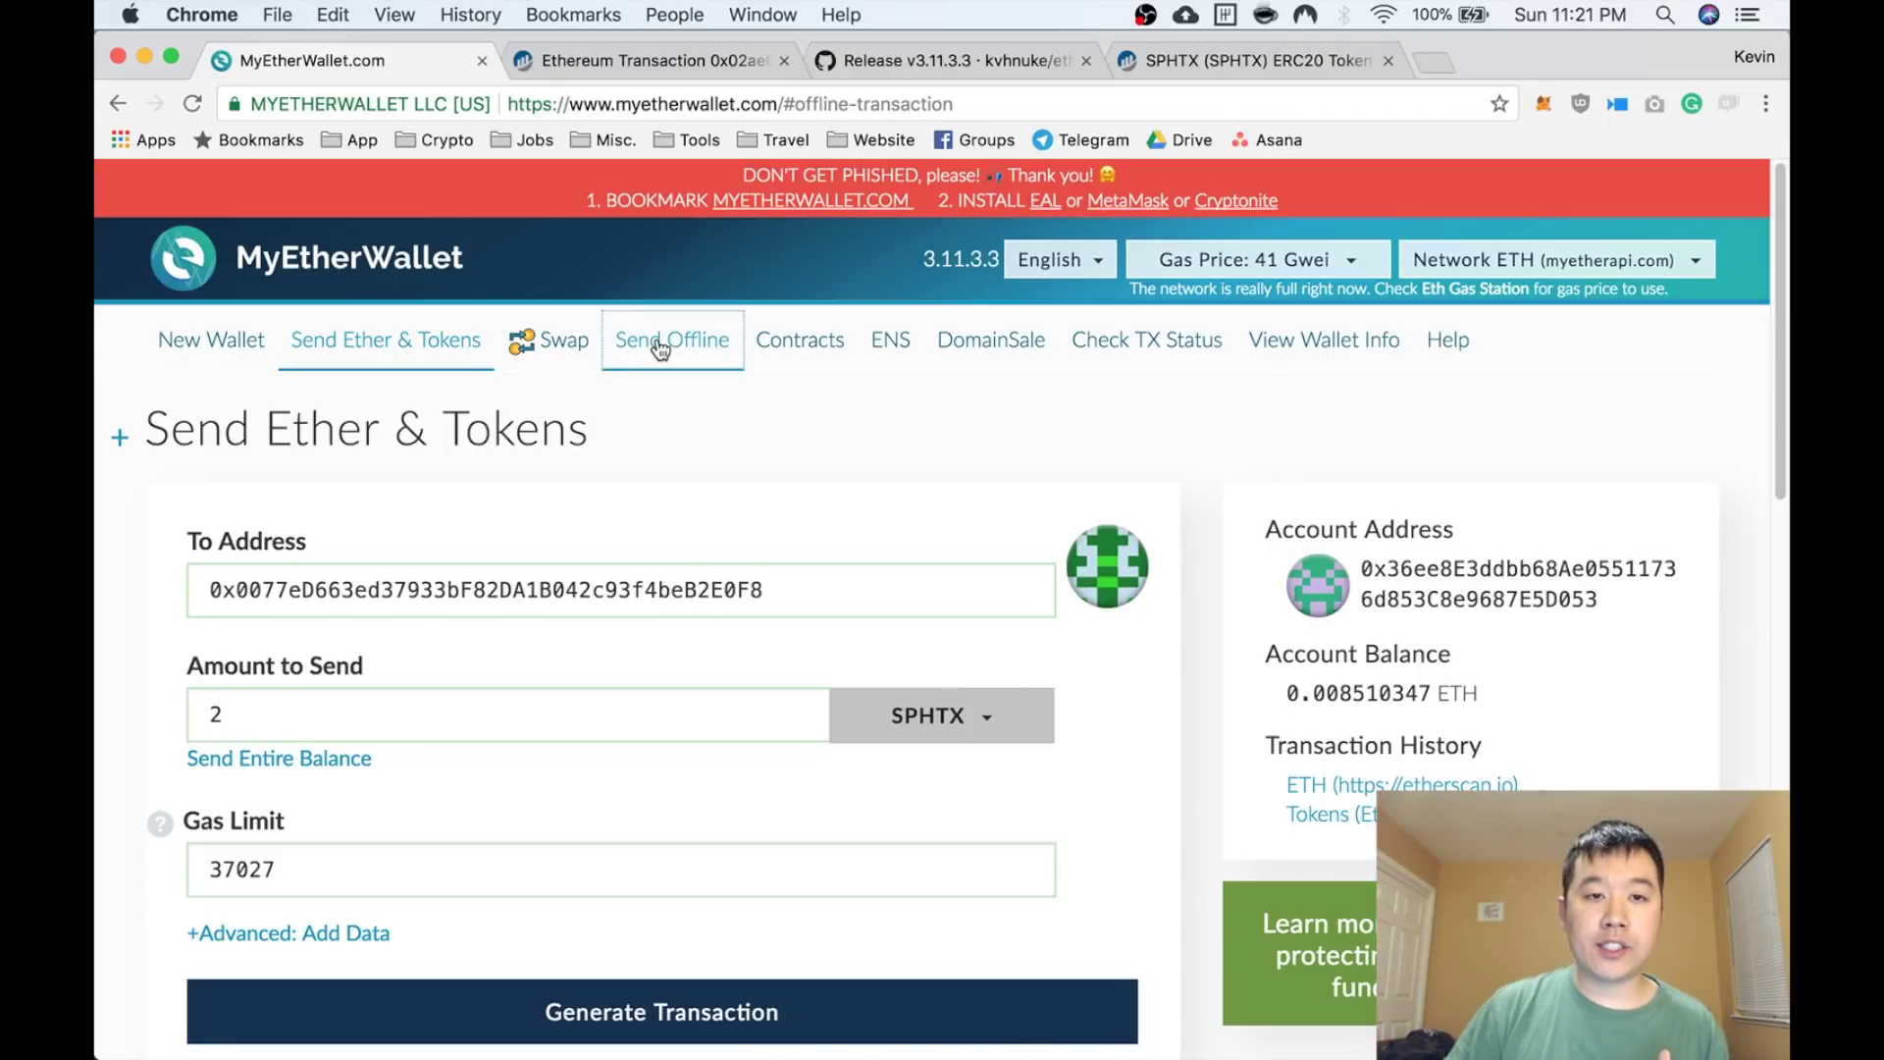
scroll(645, 667, "down", 6)
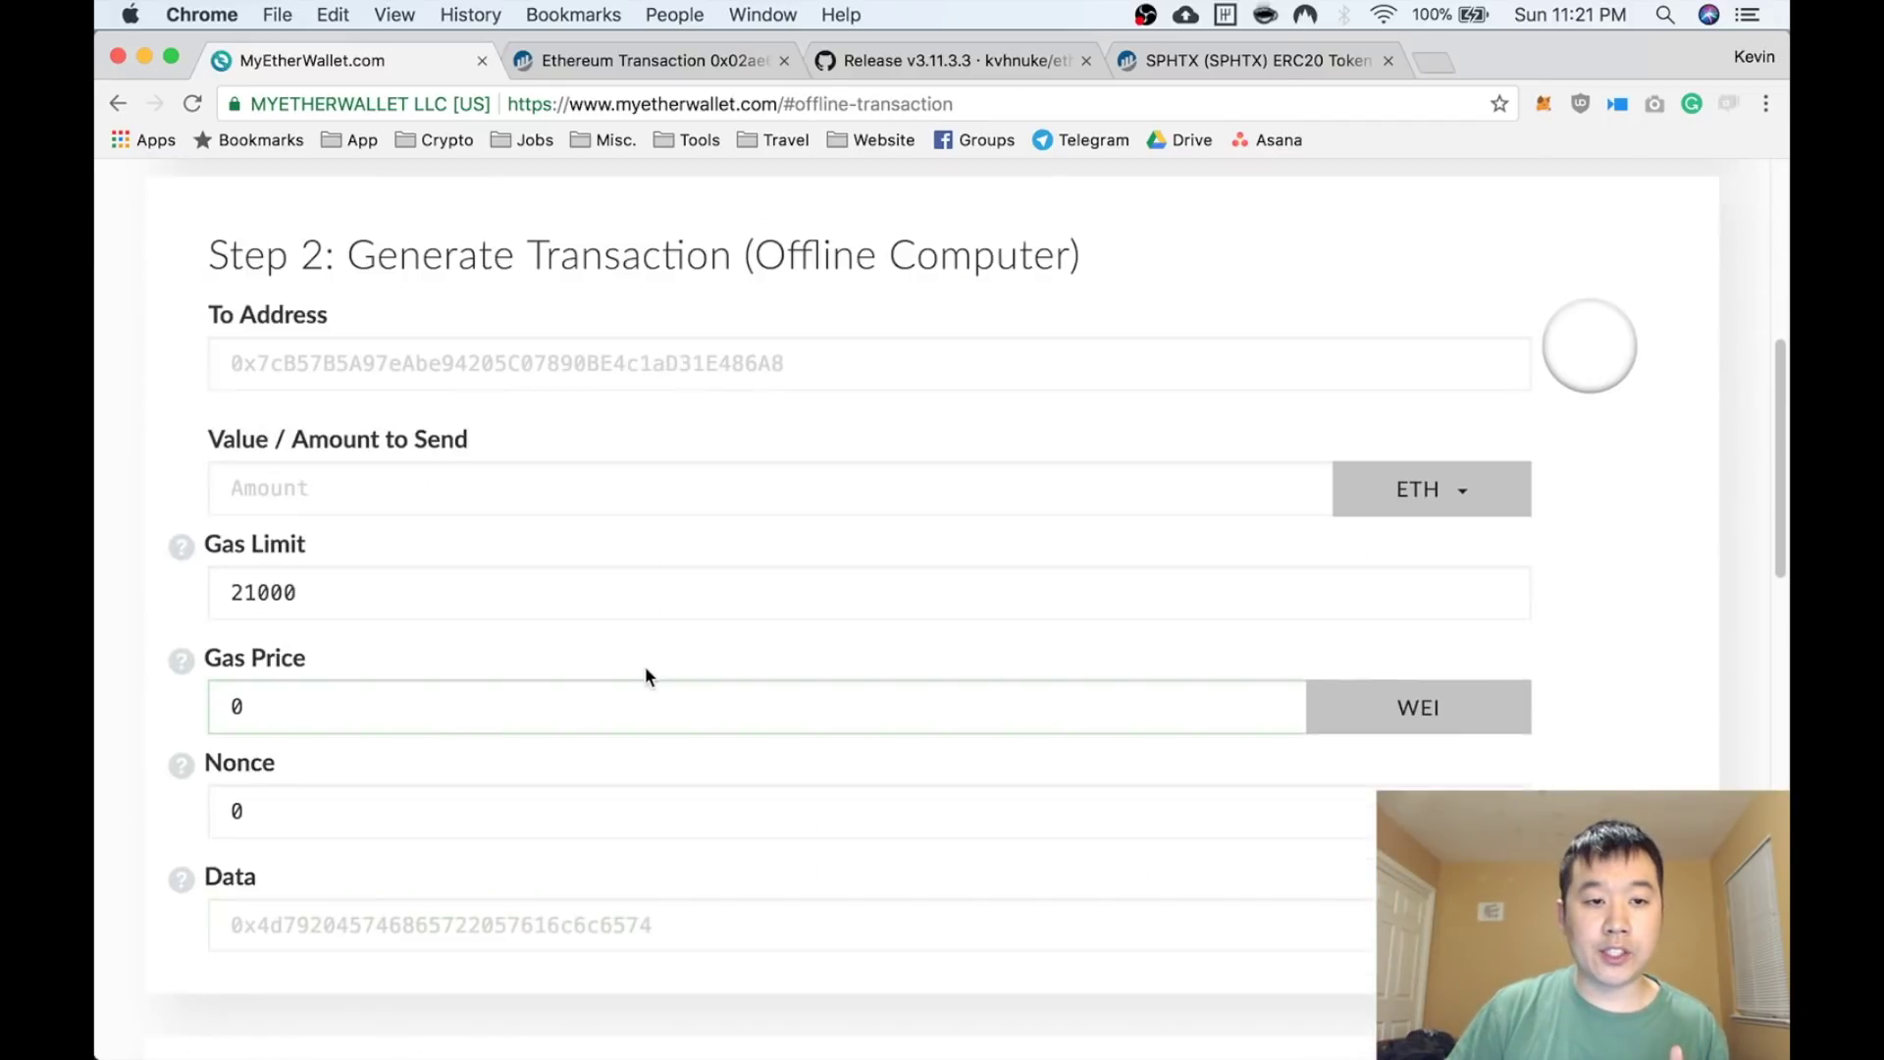
scroll(645, 667, "up", 5)
scroll(645, 676, "up", 1)
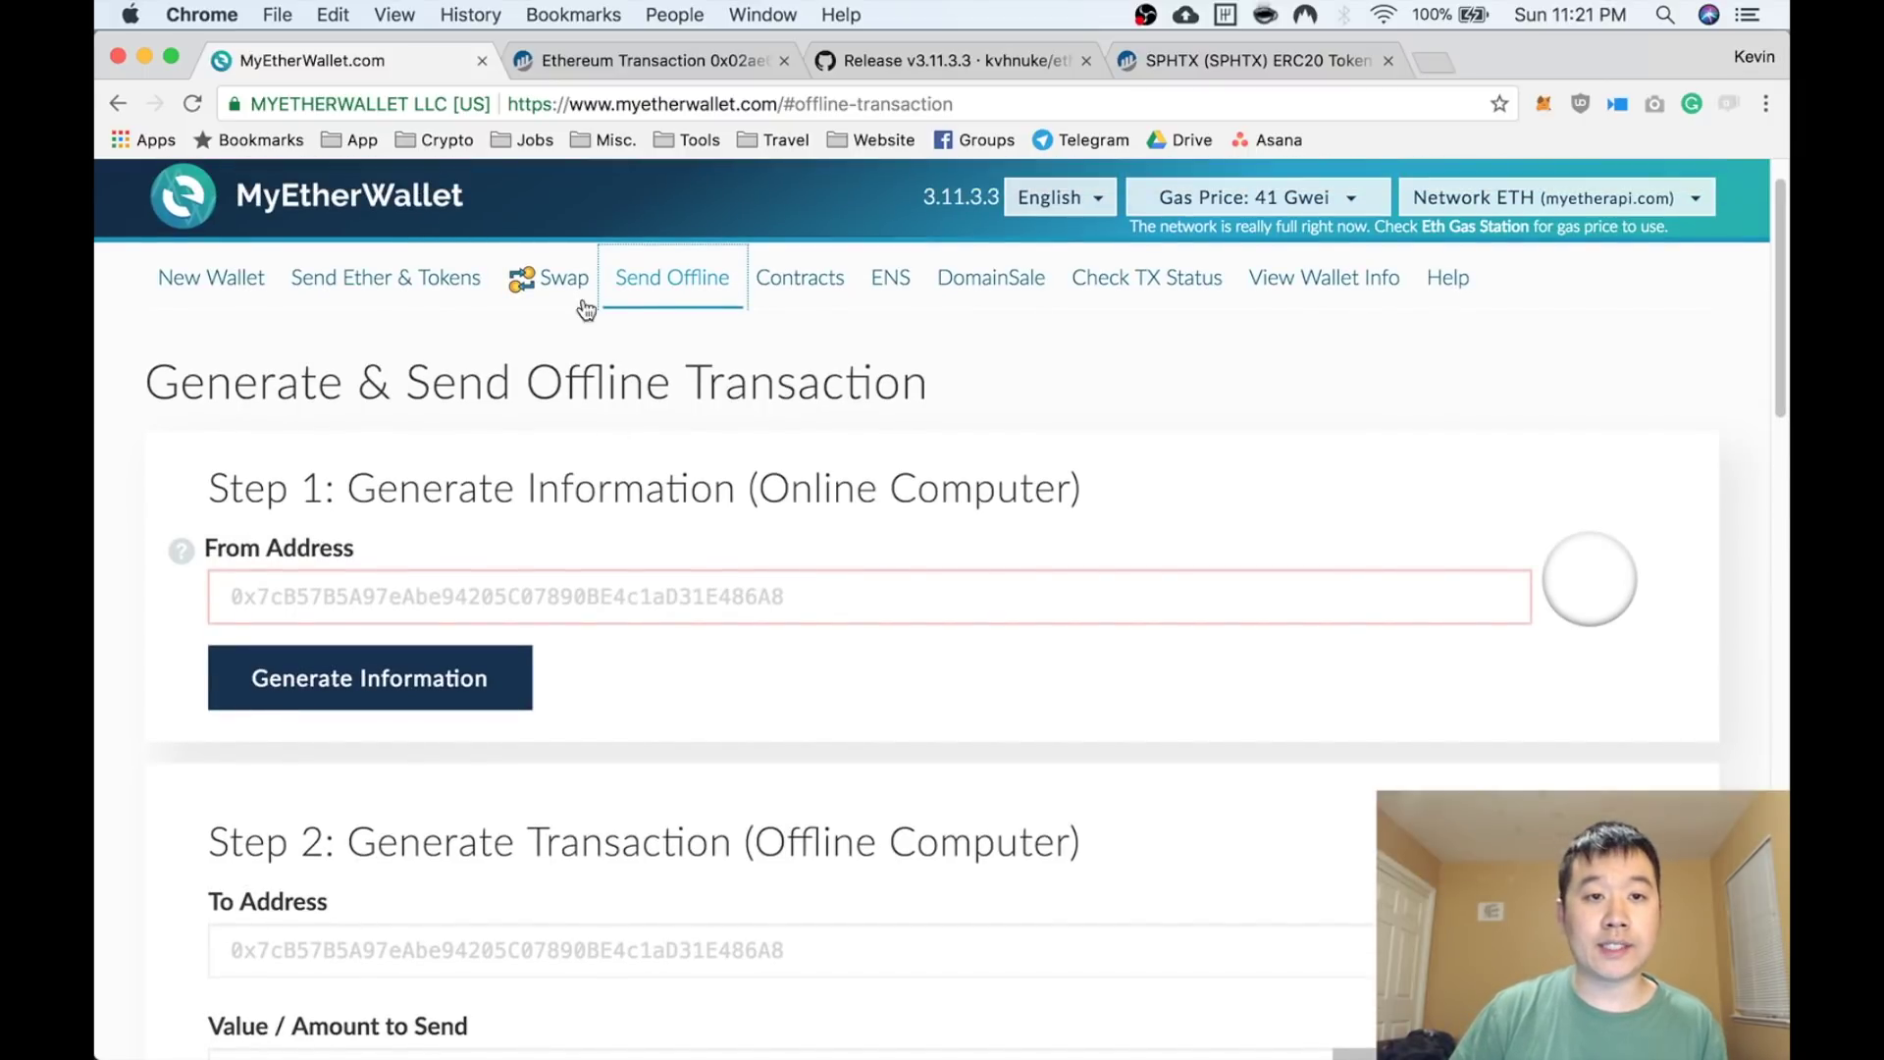
Return to Send Ether & Tokens and choose Keystore / JSON File access
left_click(461, 278)
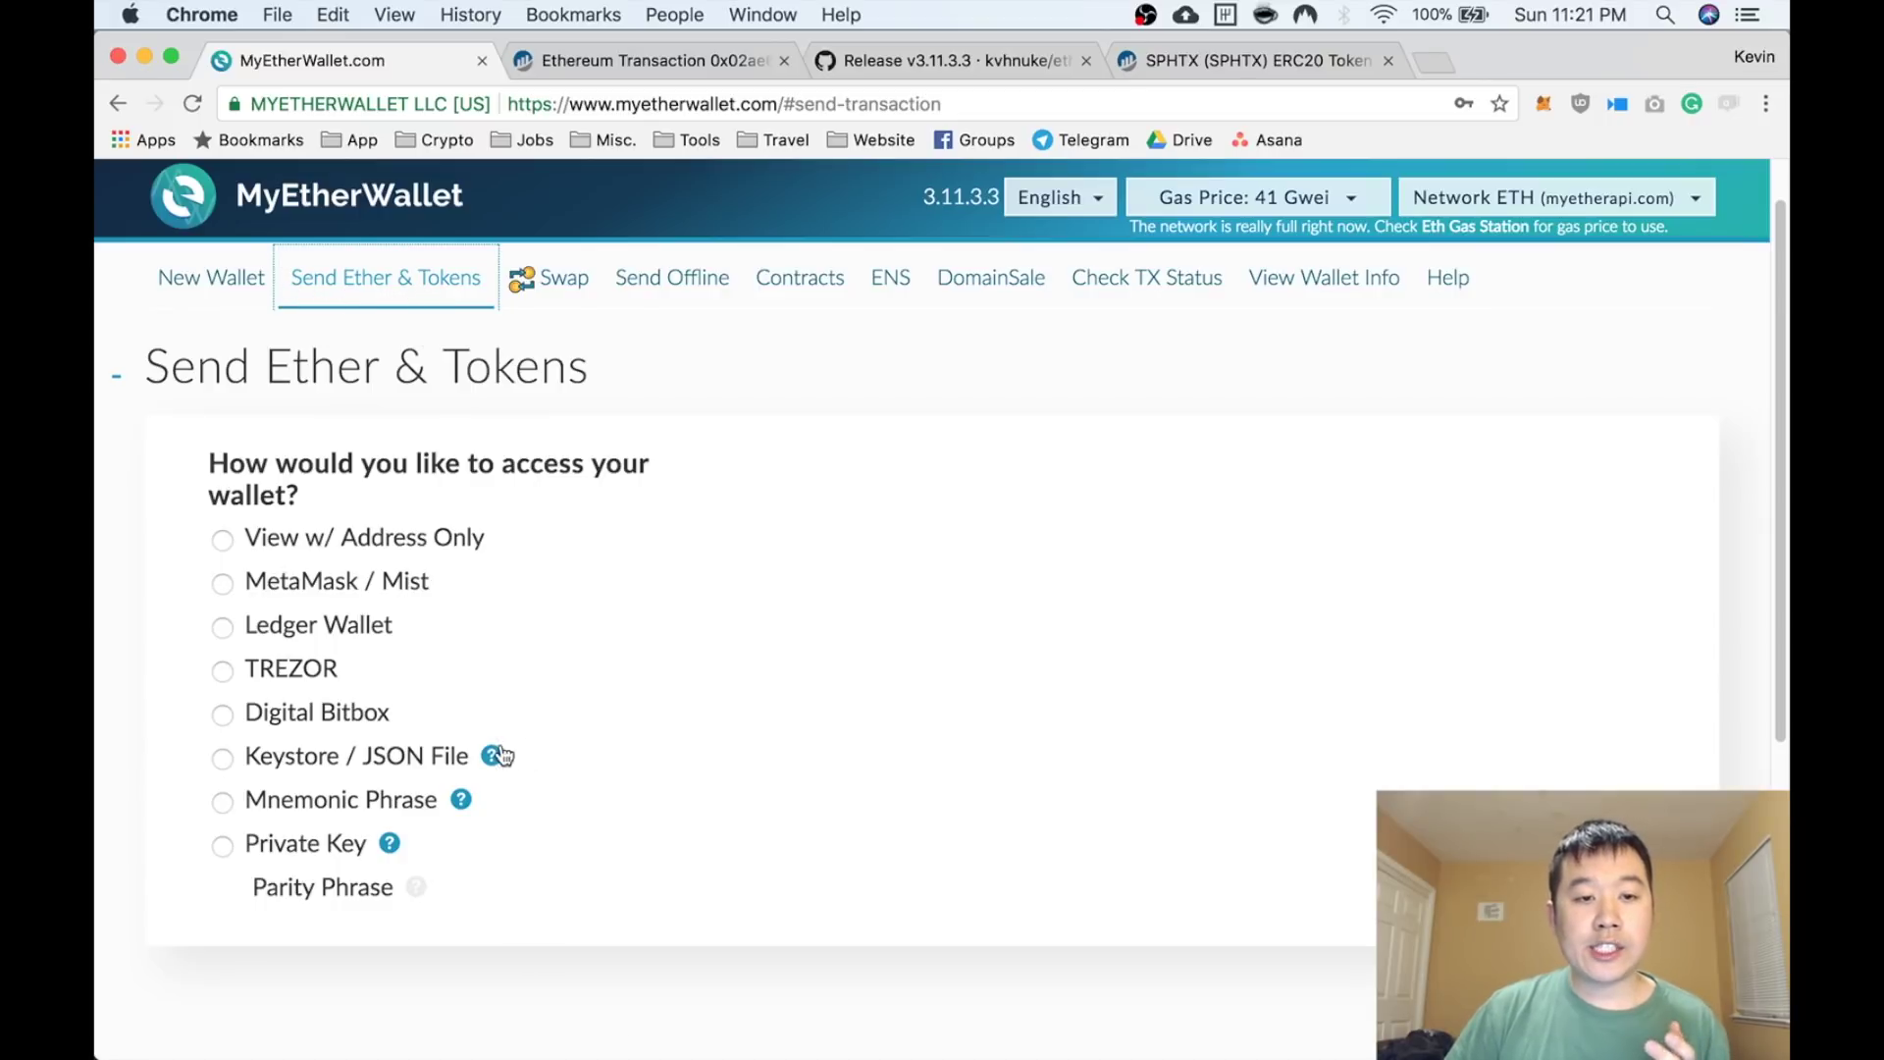
left_click(447, 757)
scroll(739, 749, "down", 1)
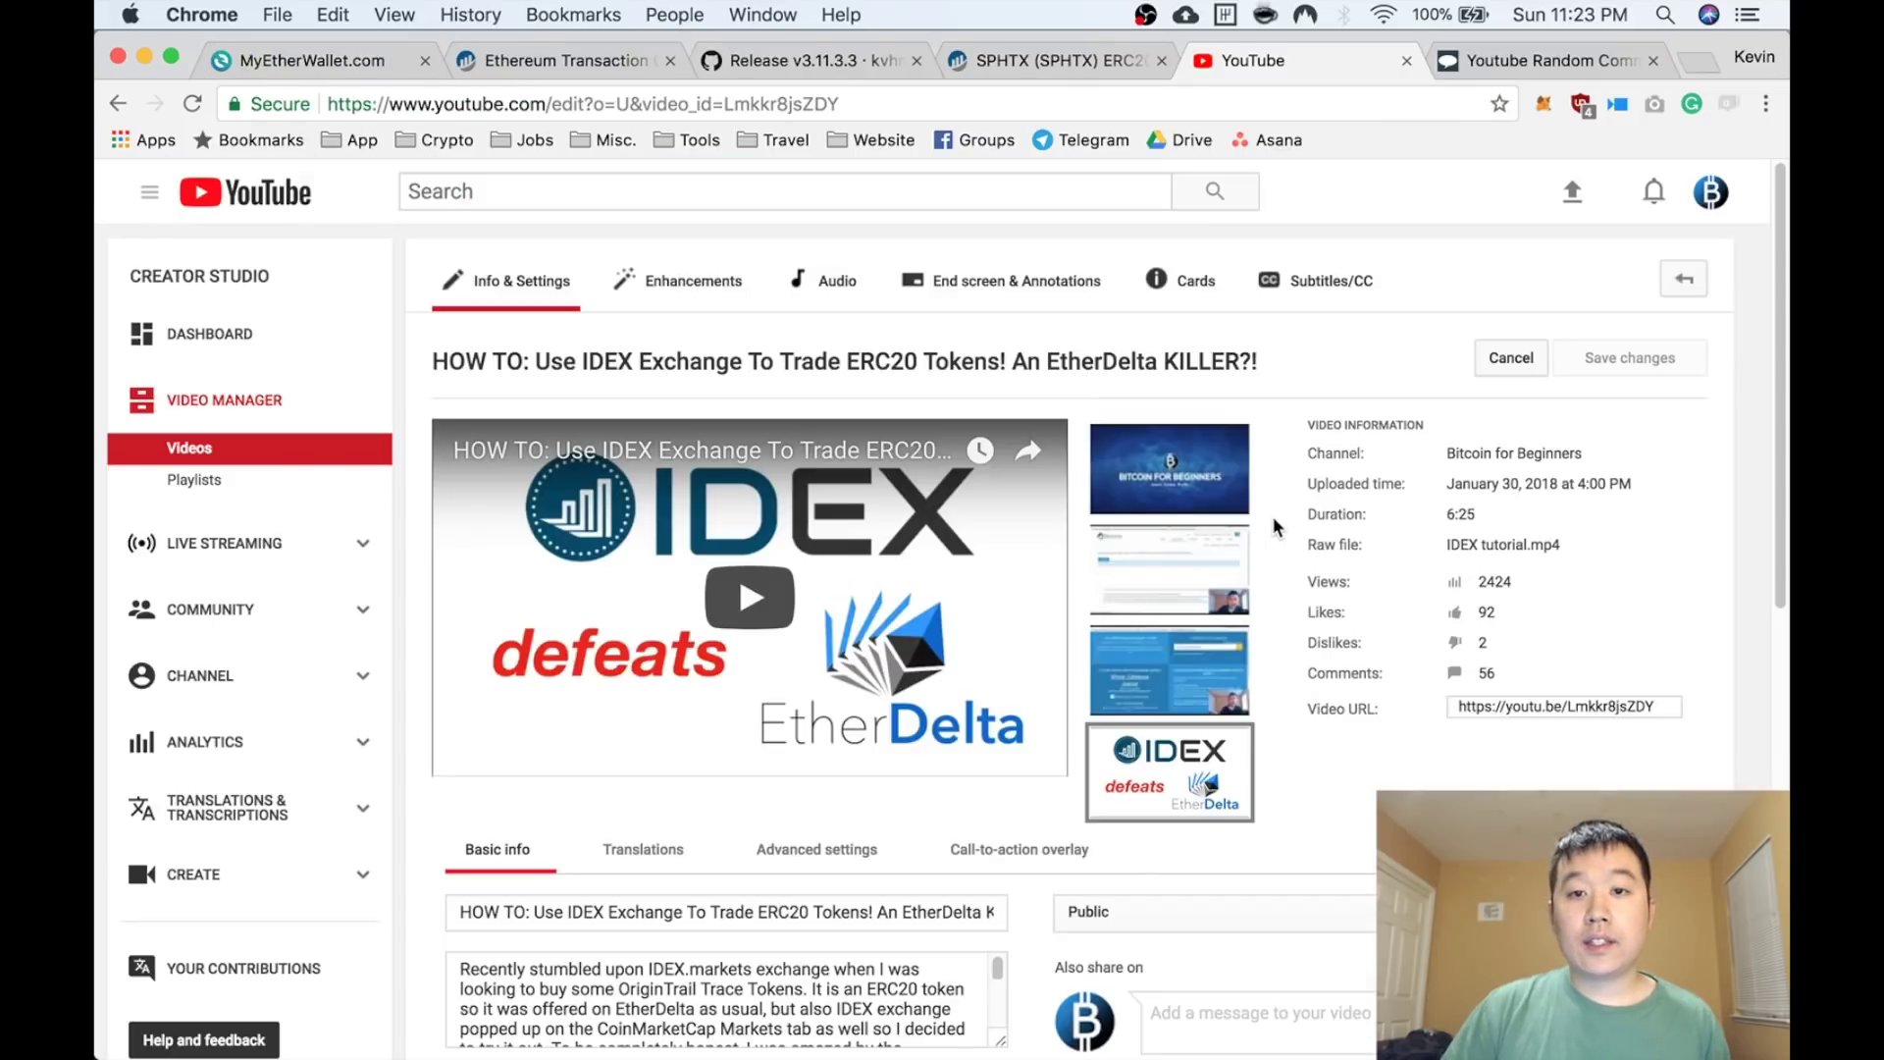
Copy the IDEX video's URL from YouTube Studio into the Random Comment Picker's URL field
mouse_move(1249, 513)
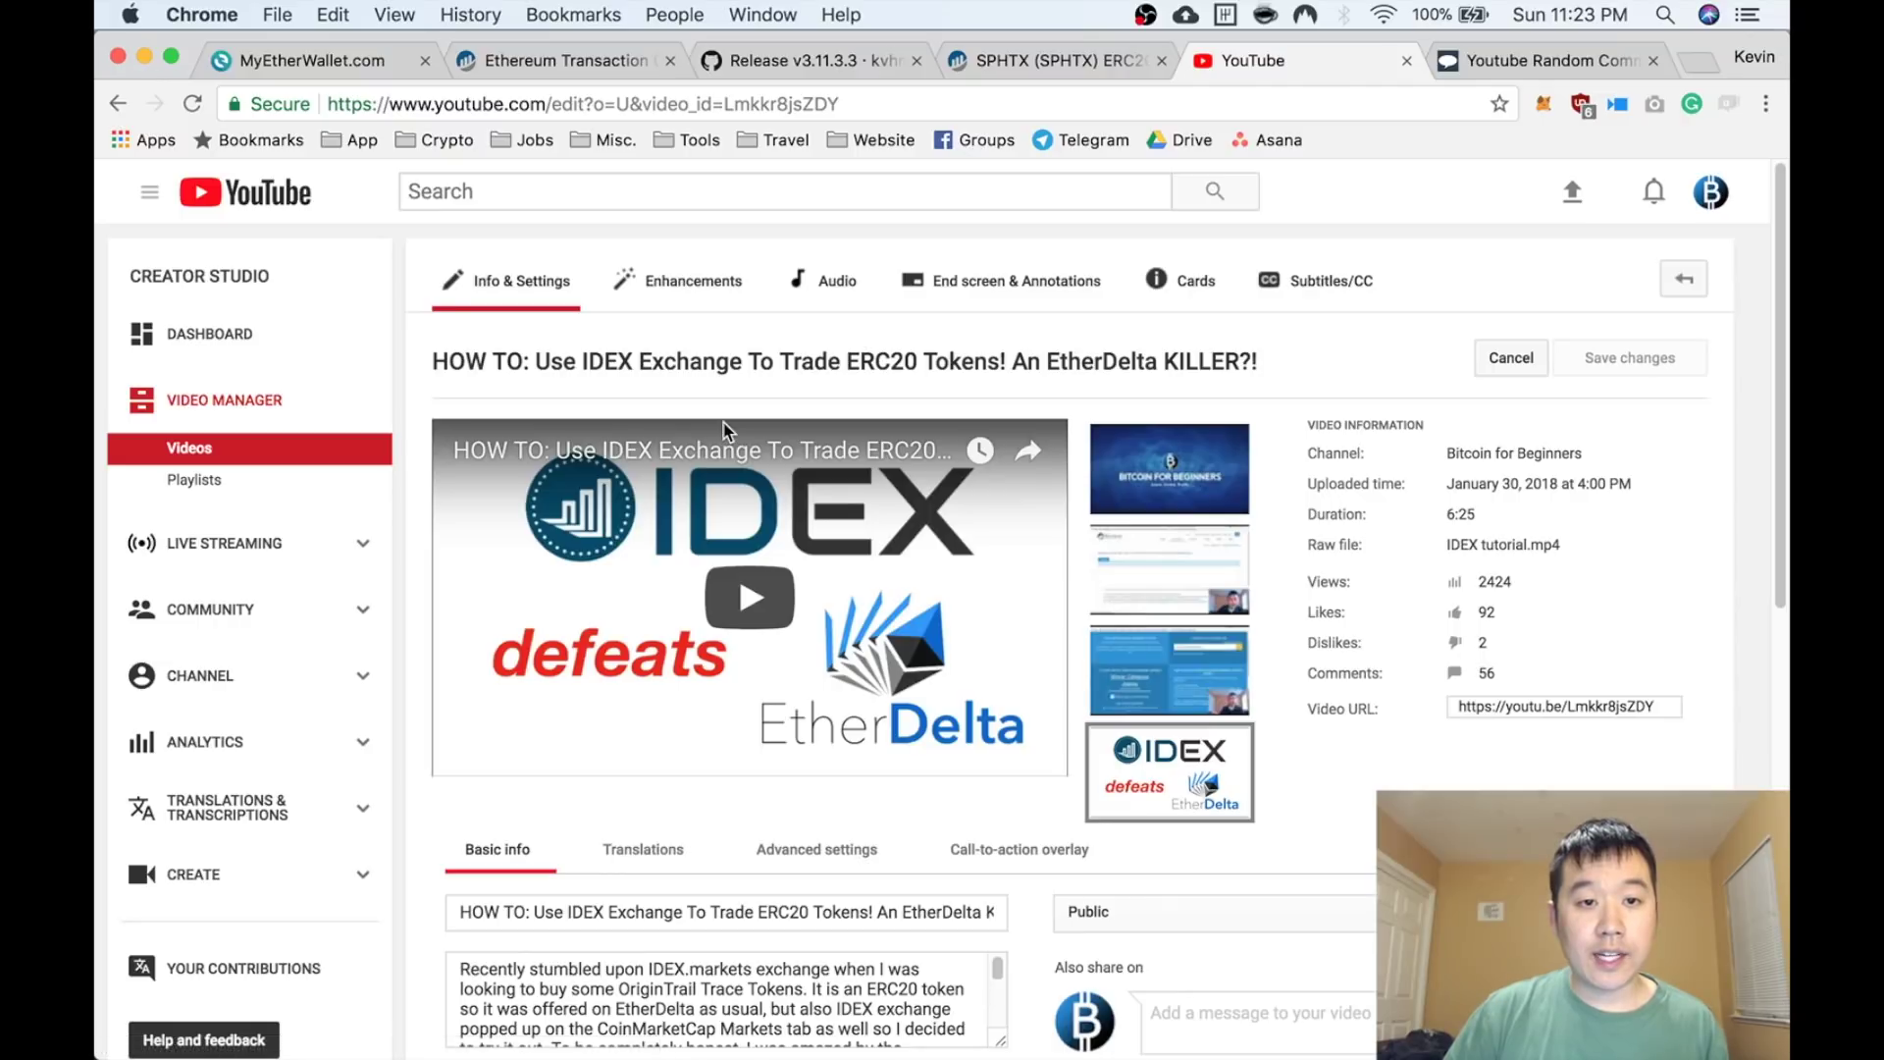
left_click(1553, 715)
key("super+c")
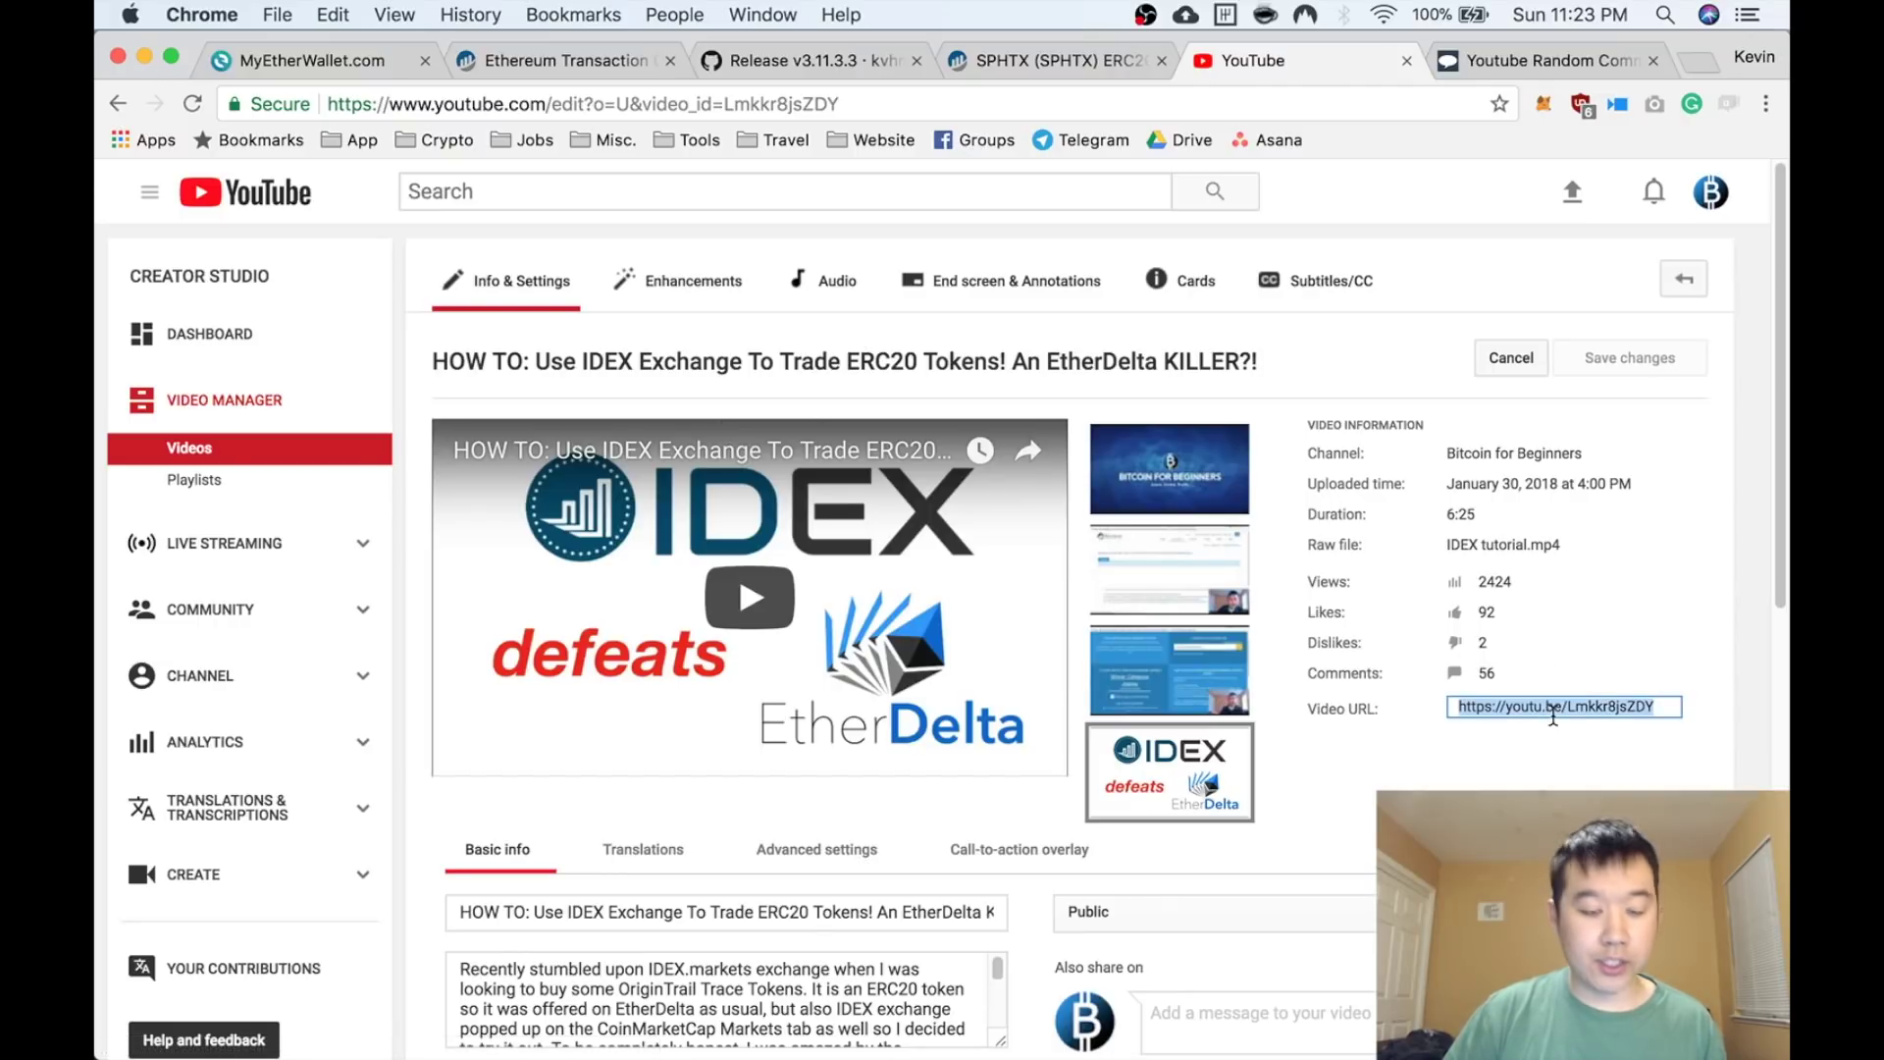
left_click(1463, 57)
left_click(1067, 527)
key("super+v")
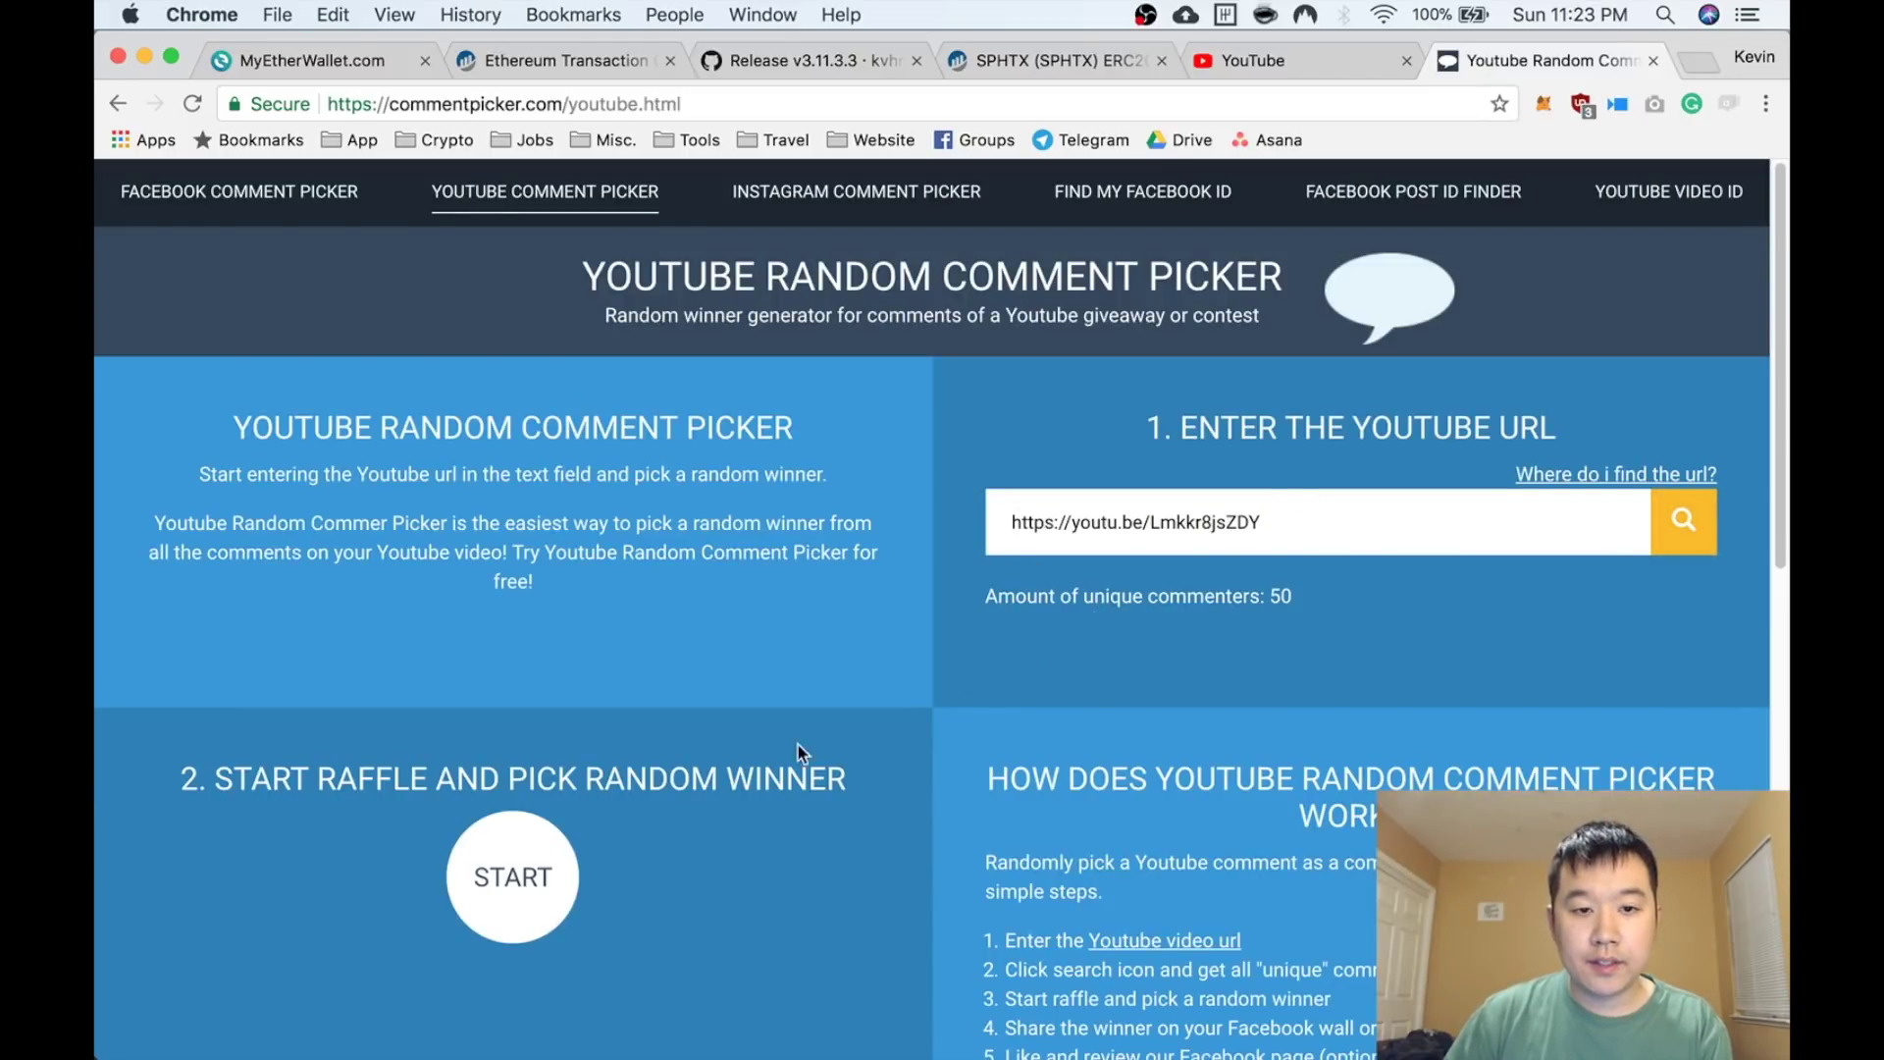
Start the raffle to draw a random winner from the 50 unique commenters
left_click(512, 877)
scroll(662, 813, "down", 2)
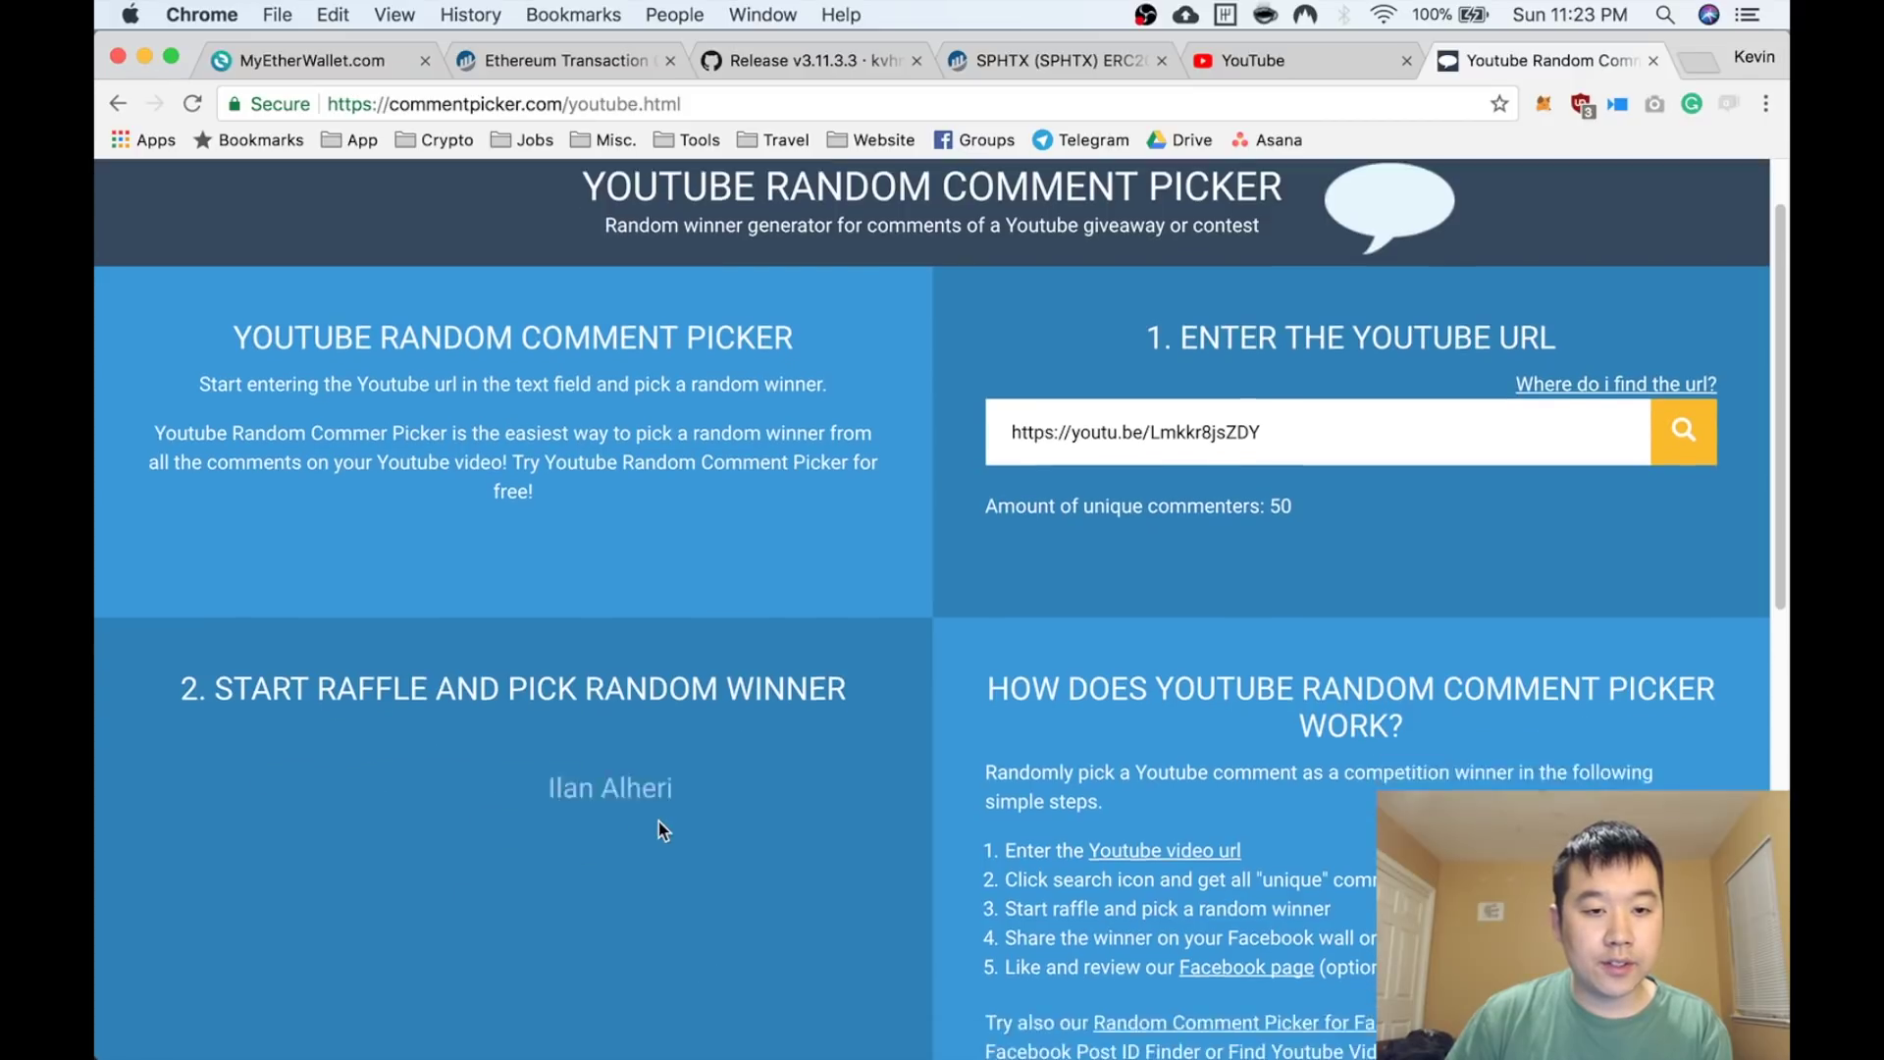
scroll(658, 827, "down", 2)
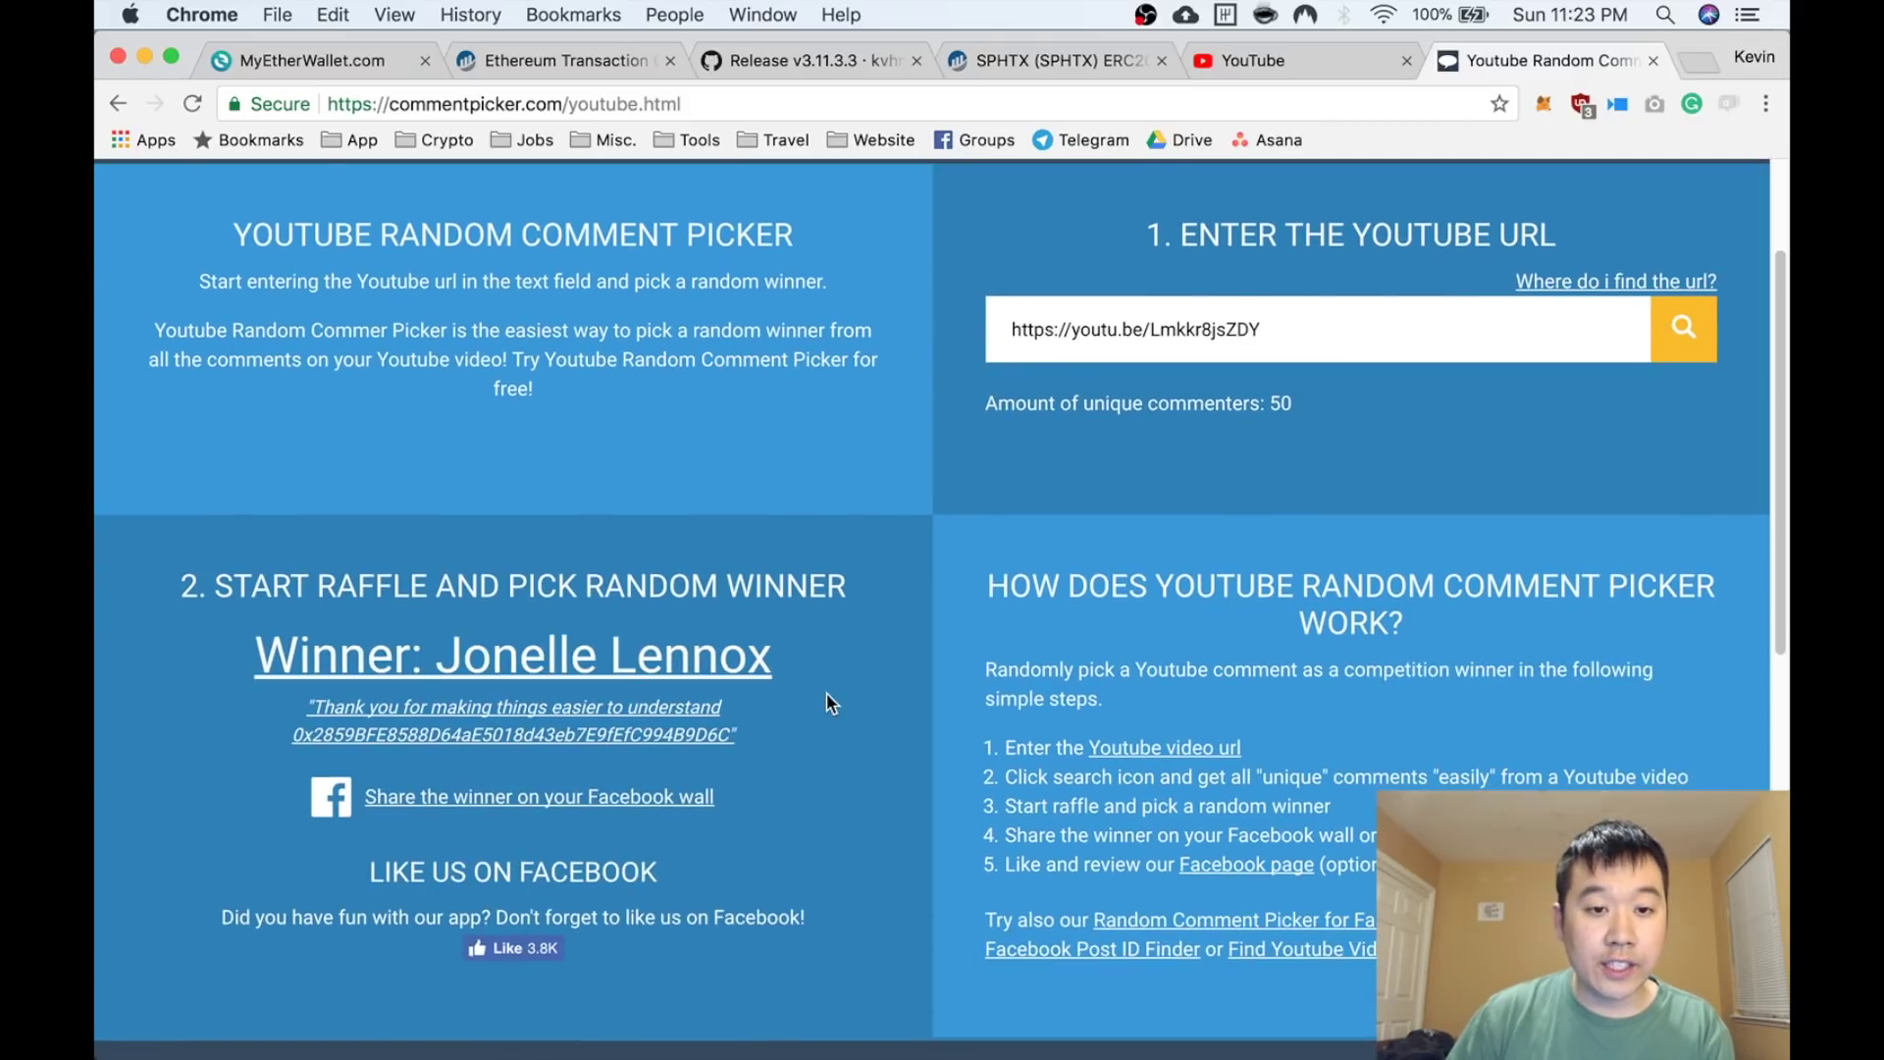